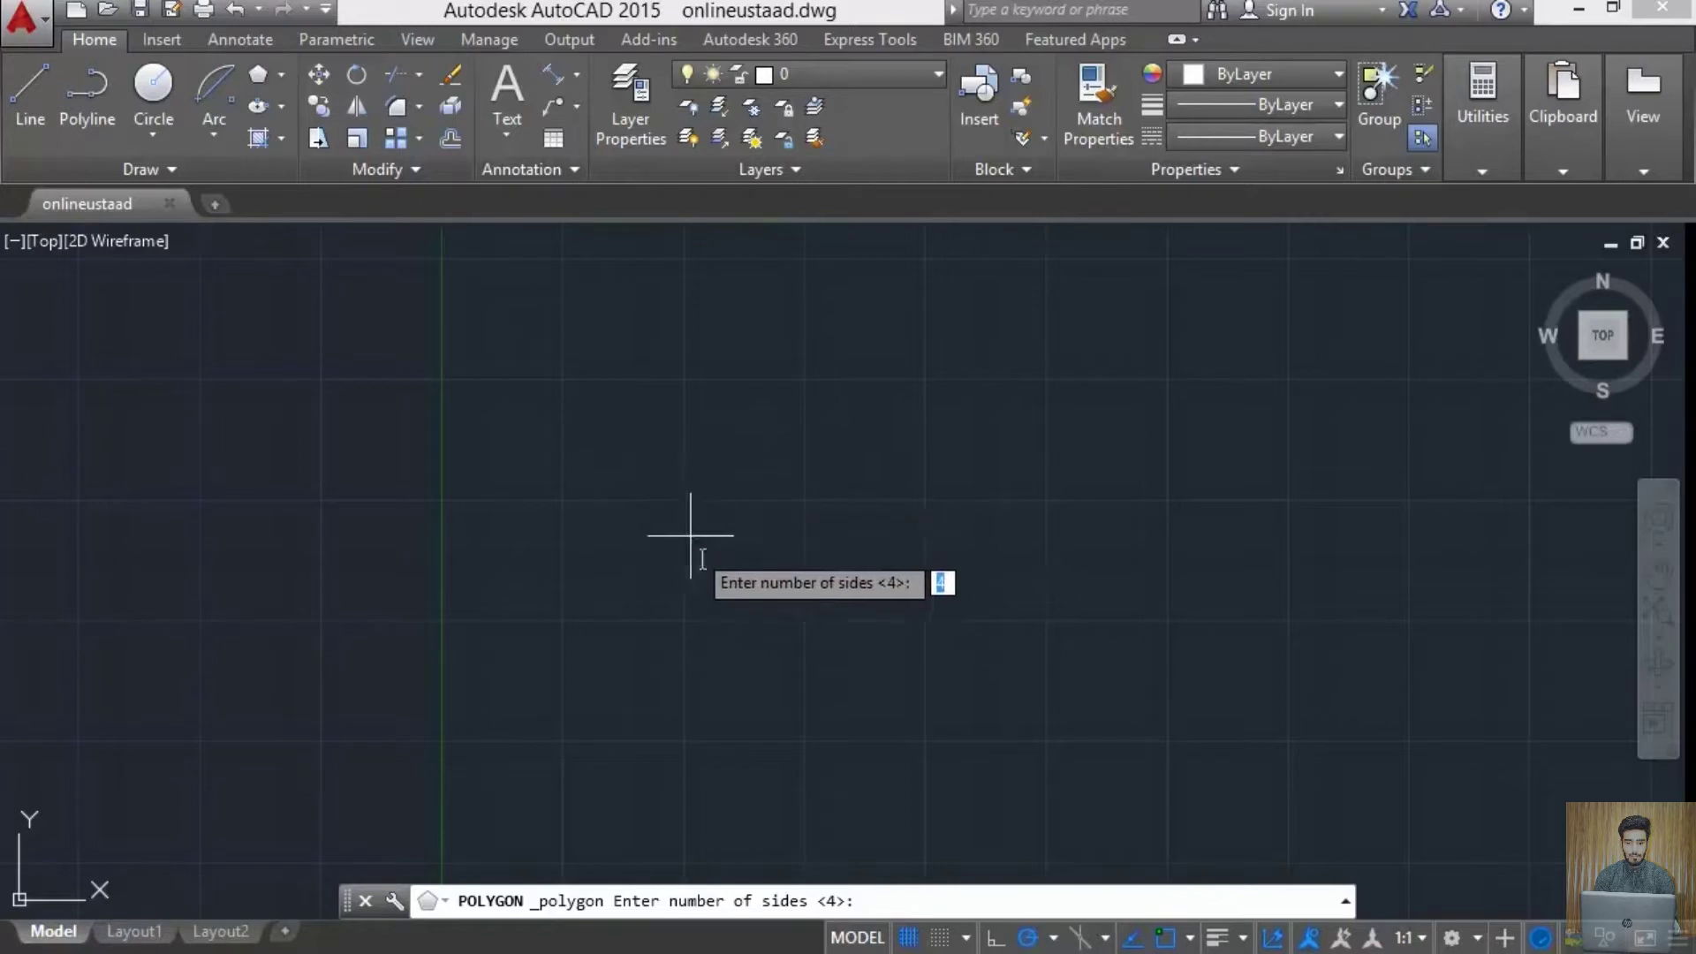
- Draw a four-sided polygon inscribed in a circle with a 6' radius, centred in the empty drawing area
key(Return)
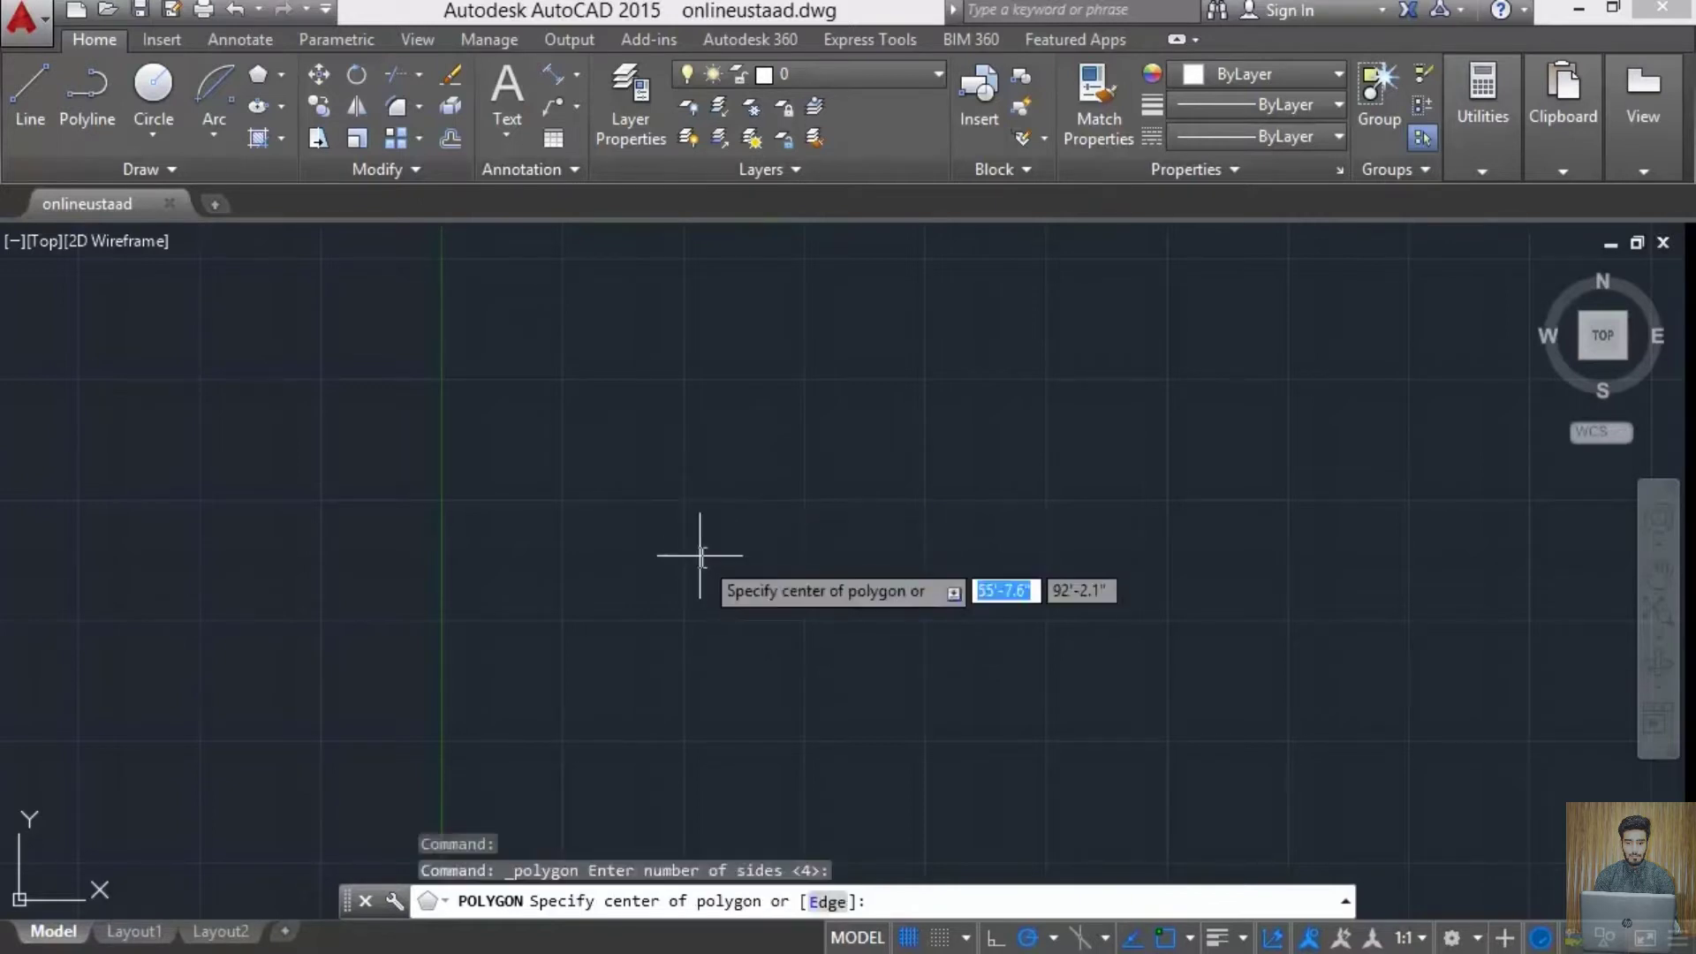
click(595, 464)
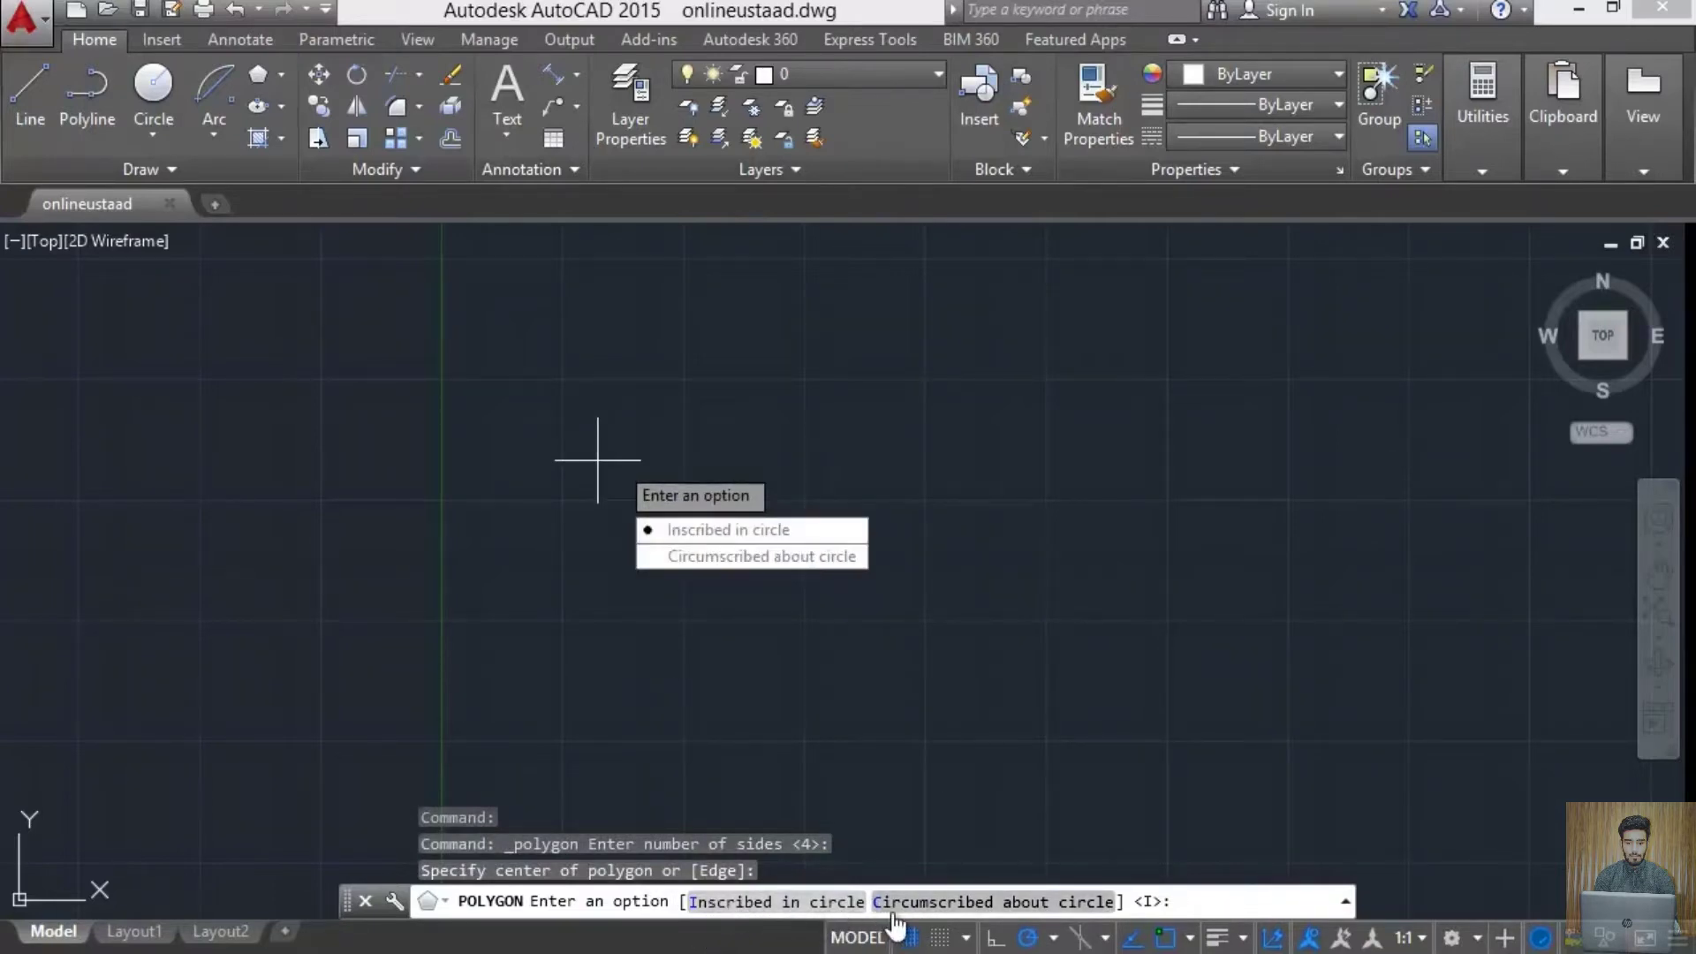
click(827, 908)
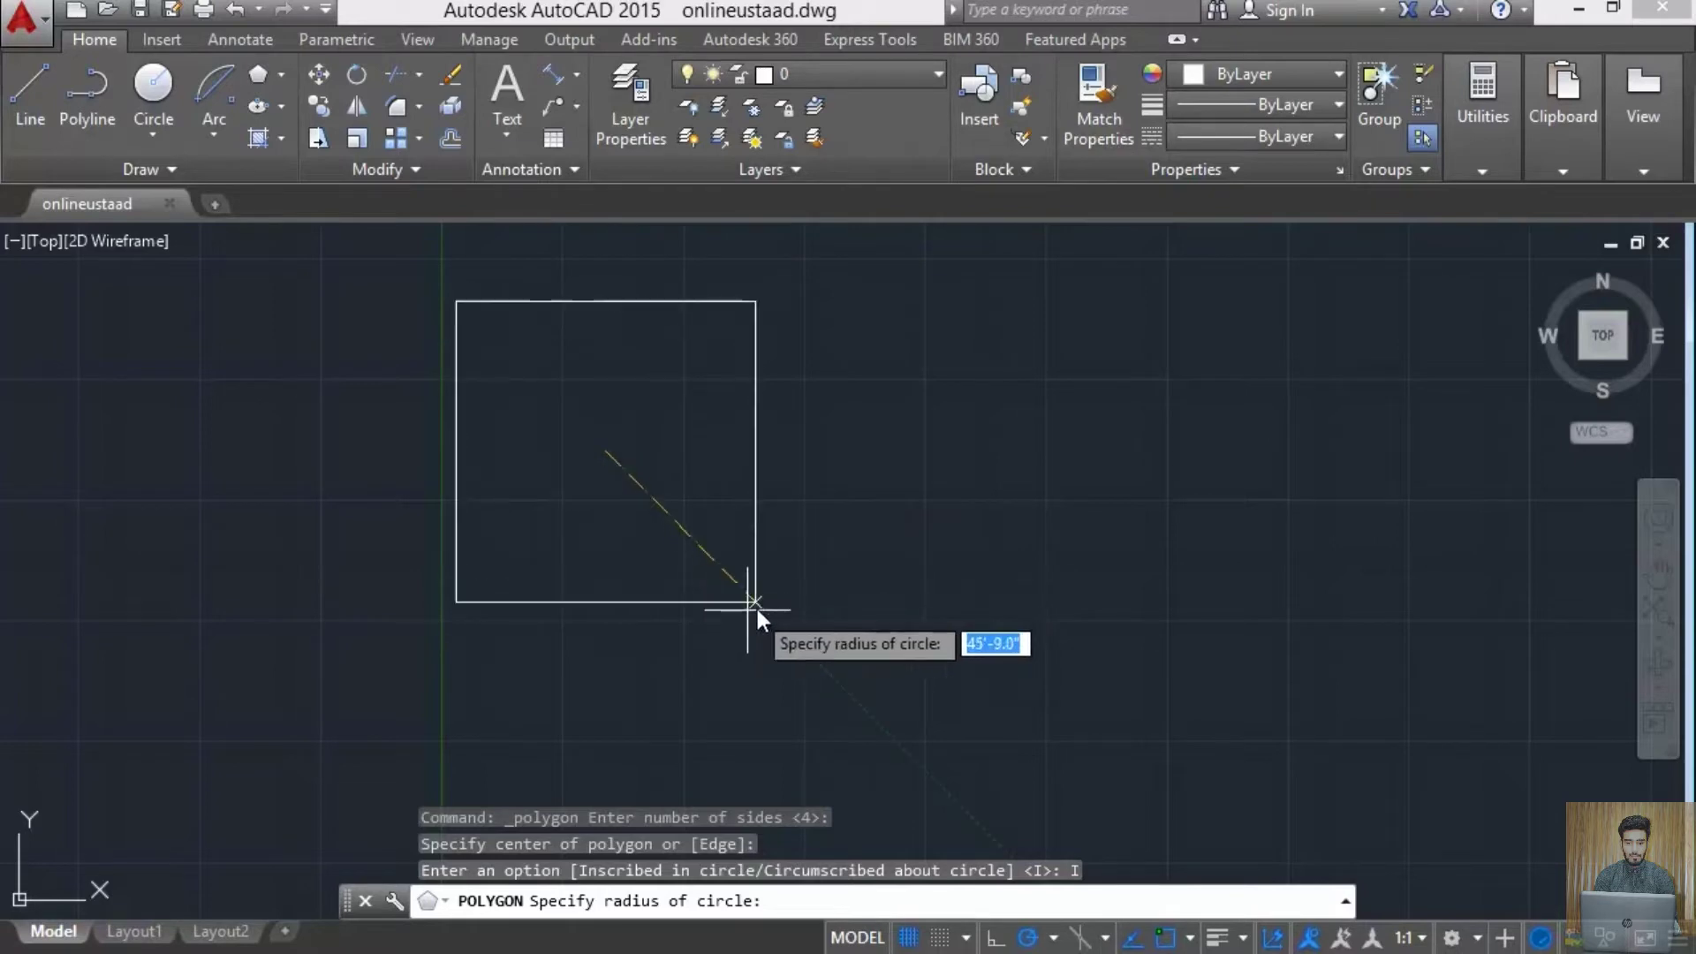
text(6')
key(Return)
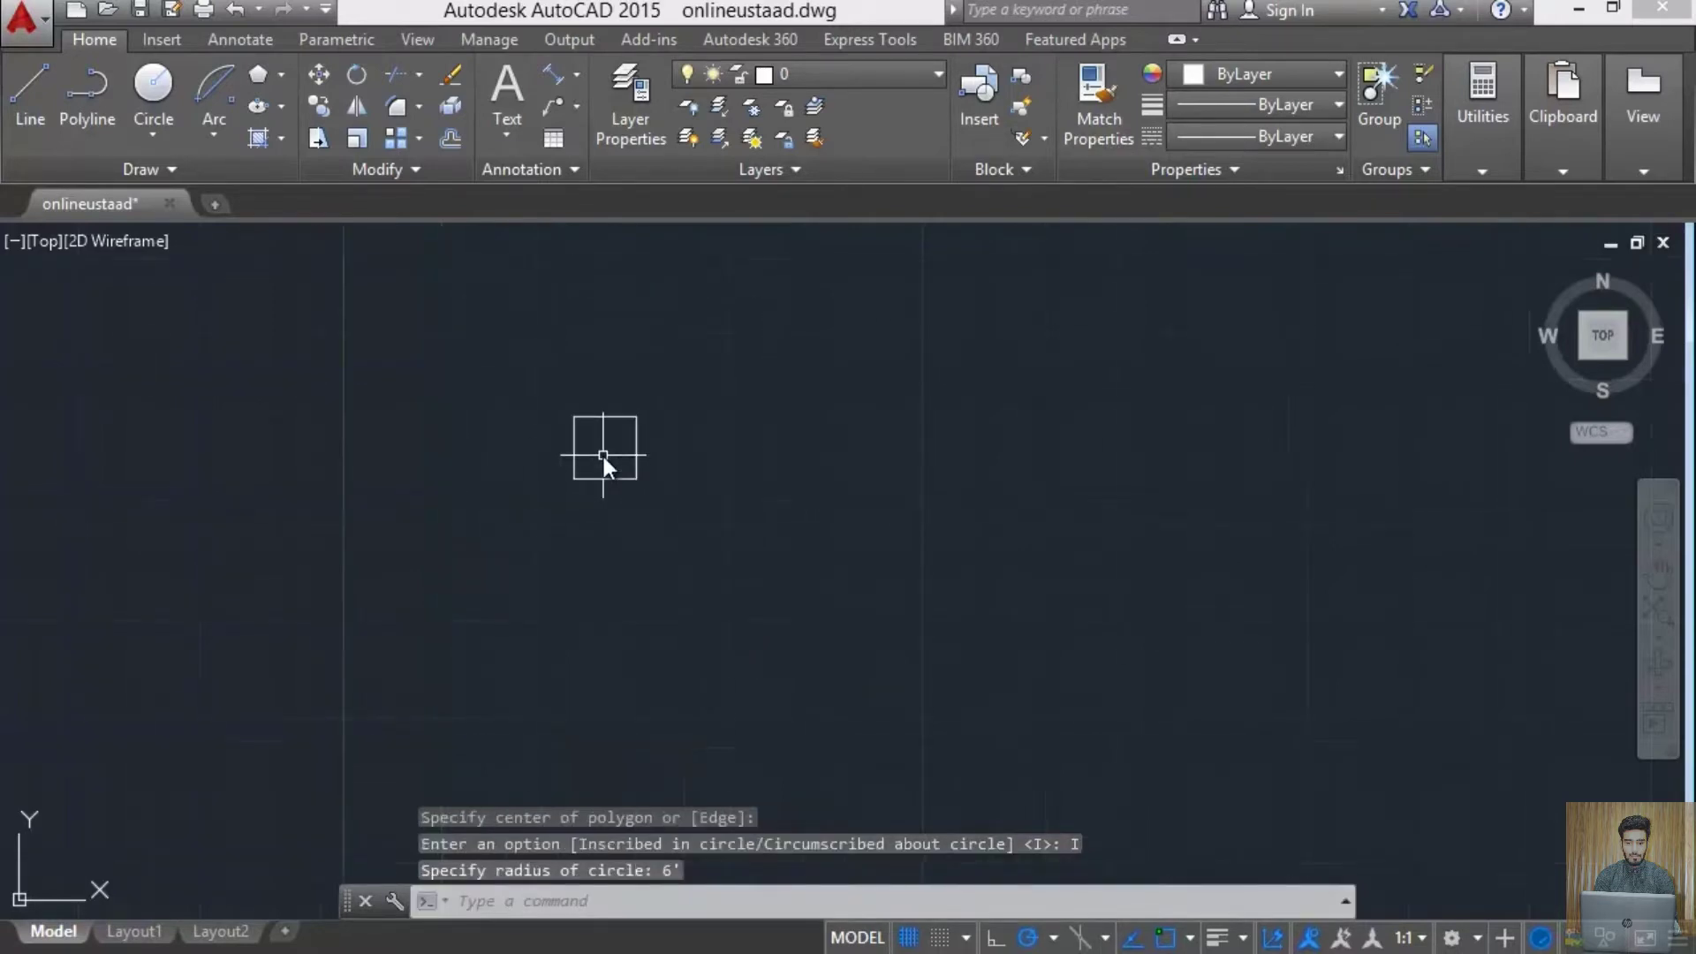
- Add an aligned dimension between the two upper corners of the square, placing the dimension line inside the square
scroll(603, 458, up, 5)
middle_drag(602, 452, 600, 584)
scroll(601, 584, up, 3)
scroll(596, 583, up, 2)
scroll(596, 585, down, 2)
click(903, 335)
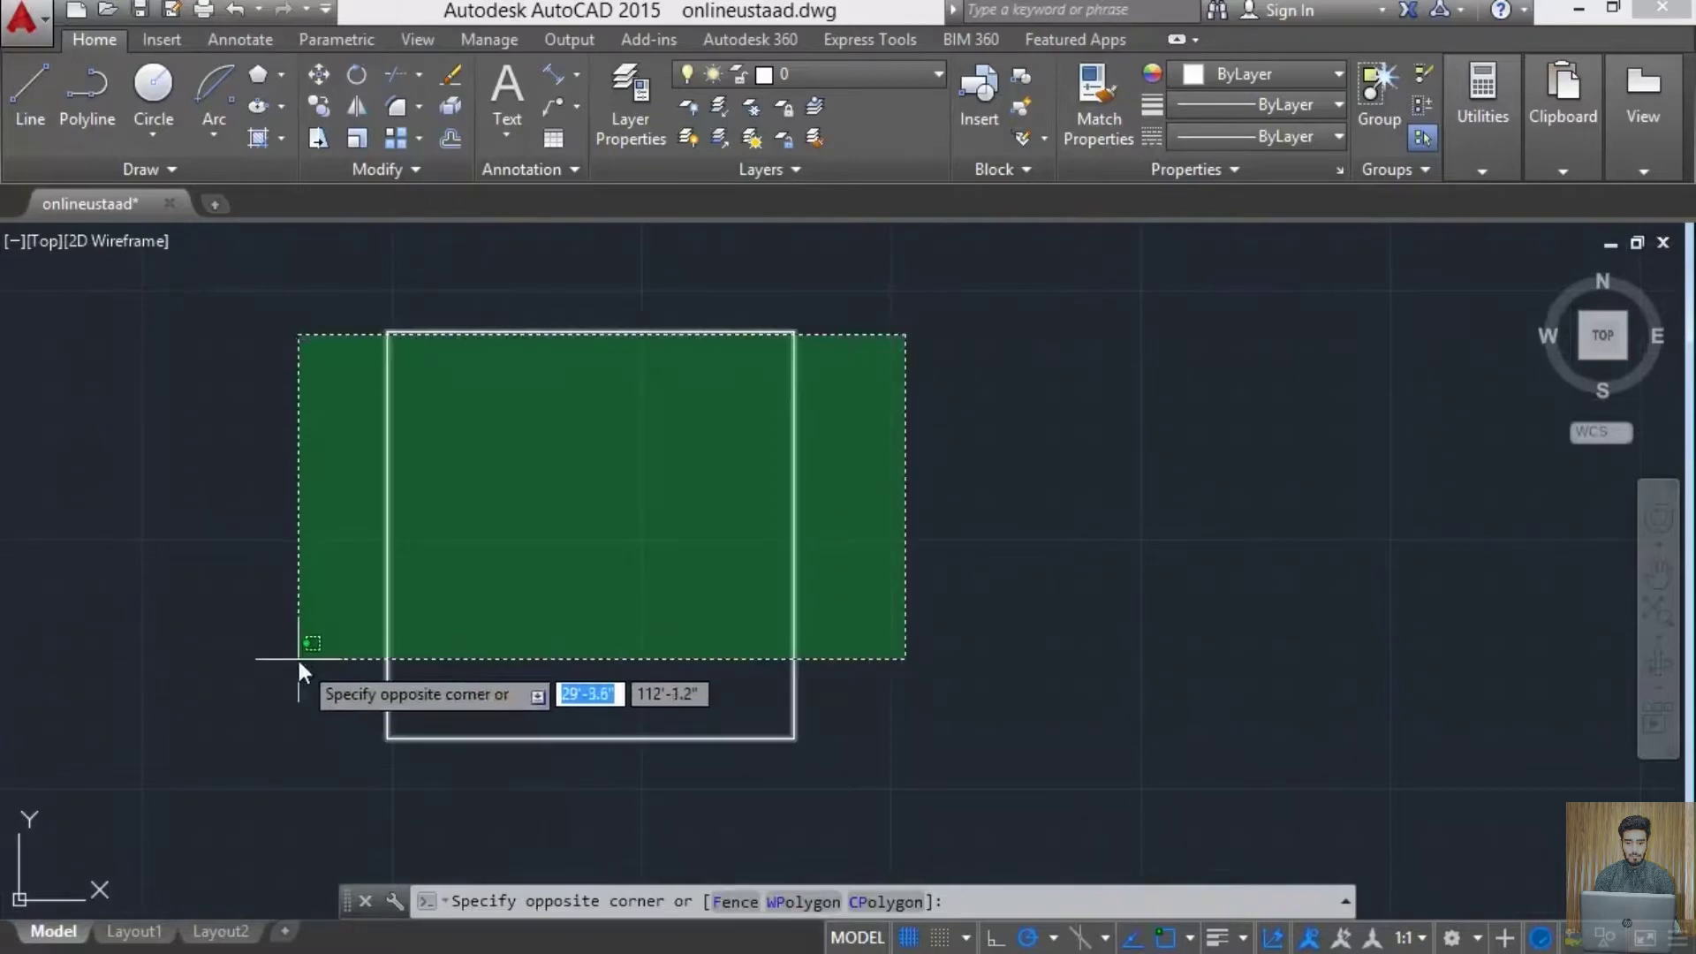
key(Escape)
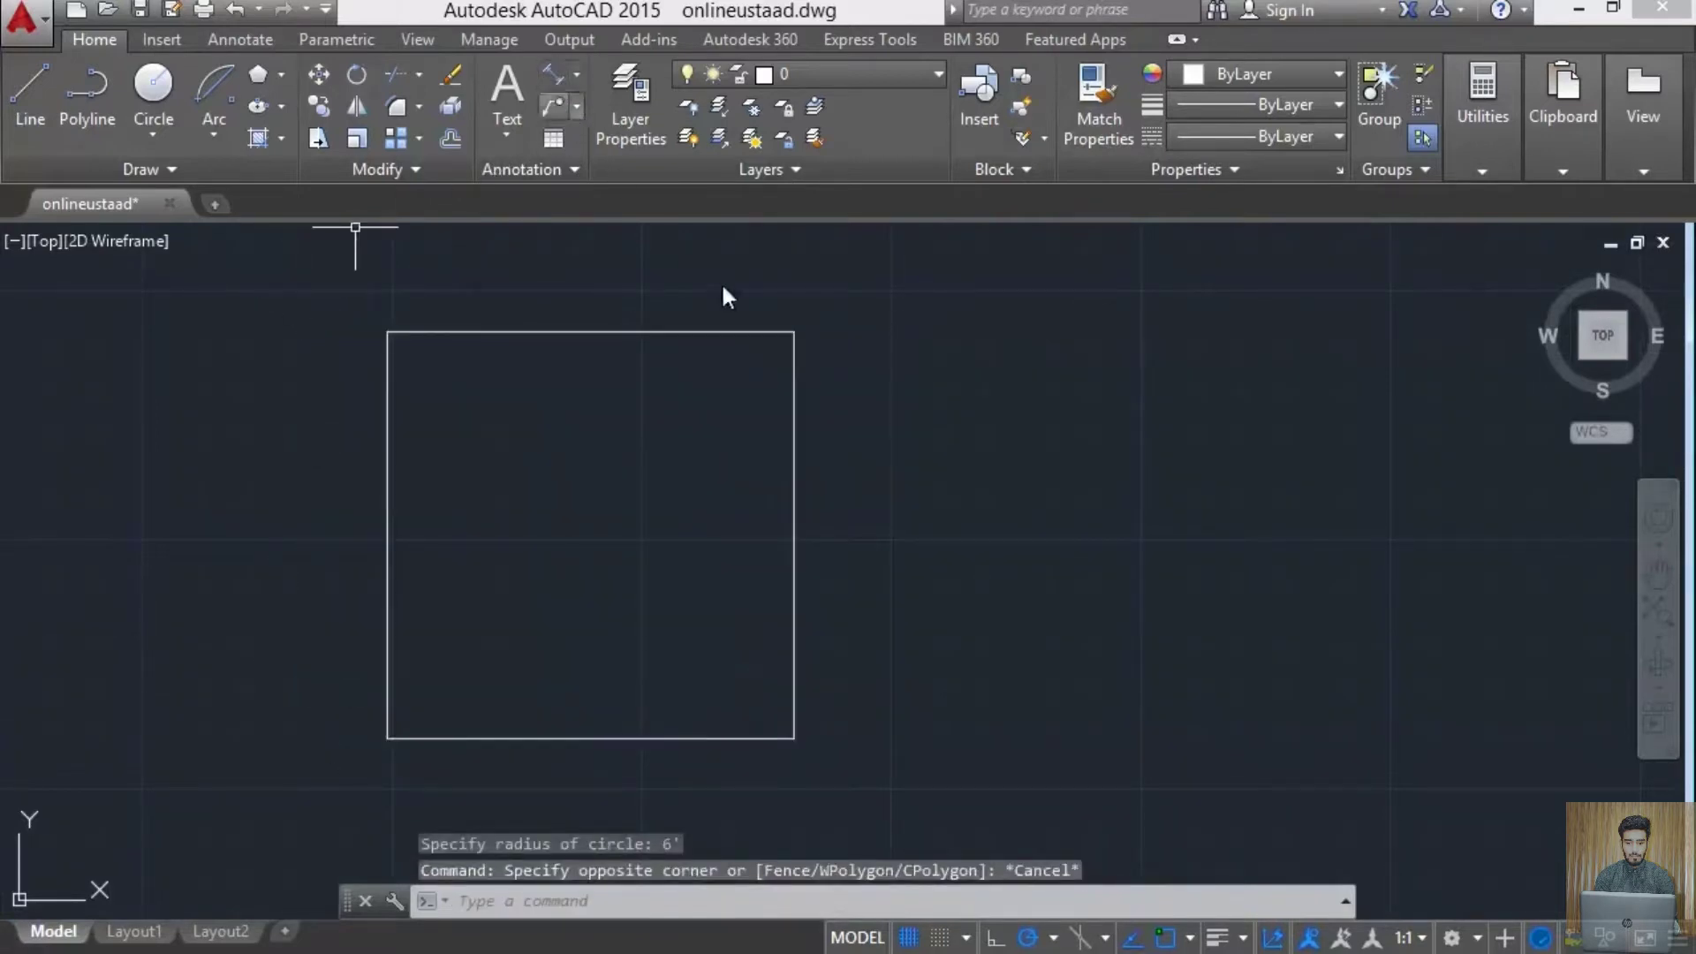
click(791, 340)
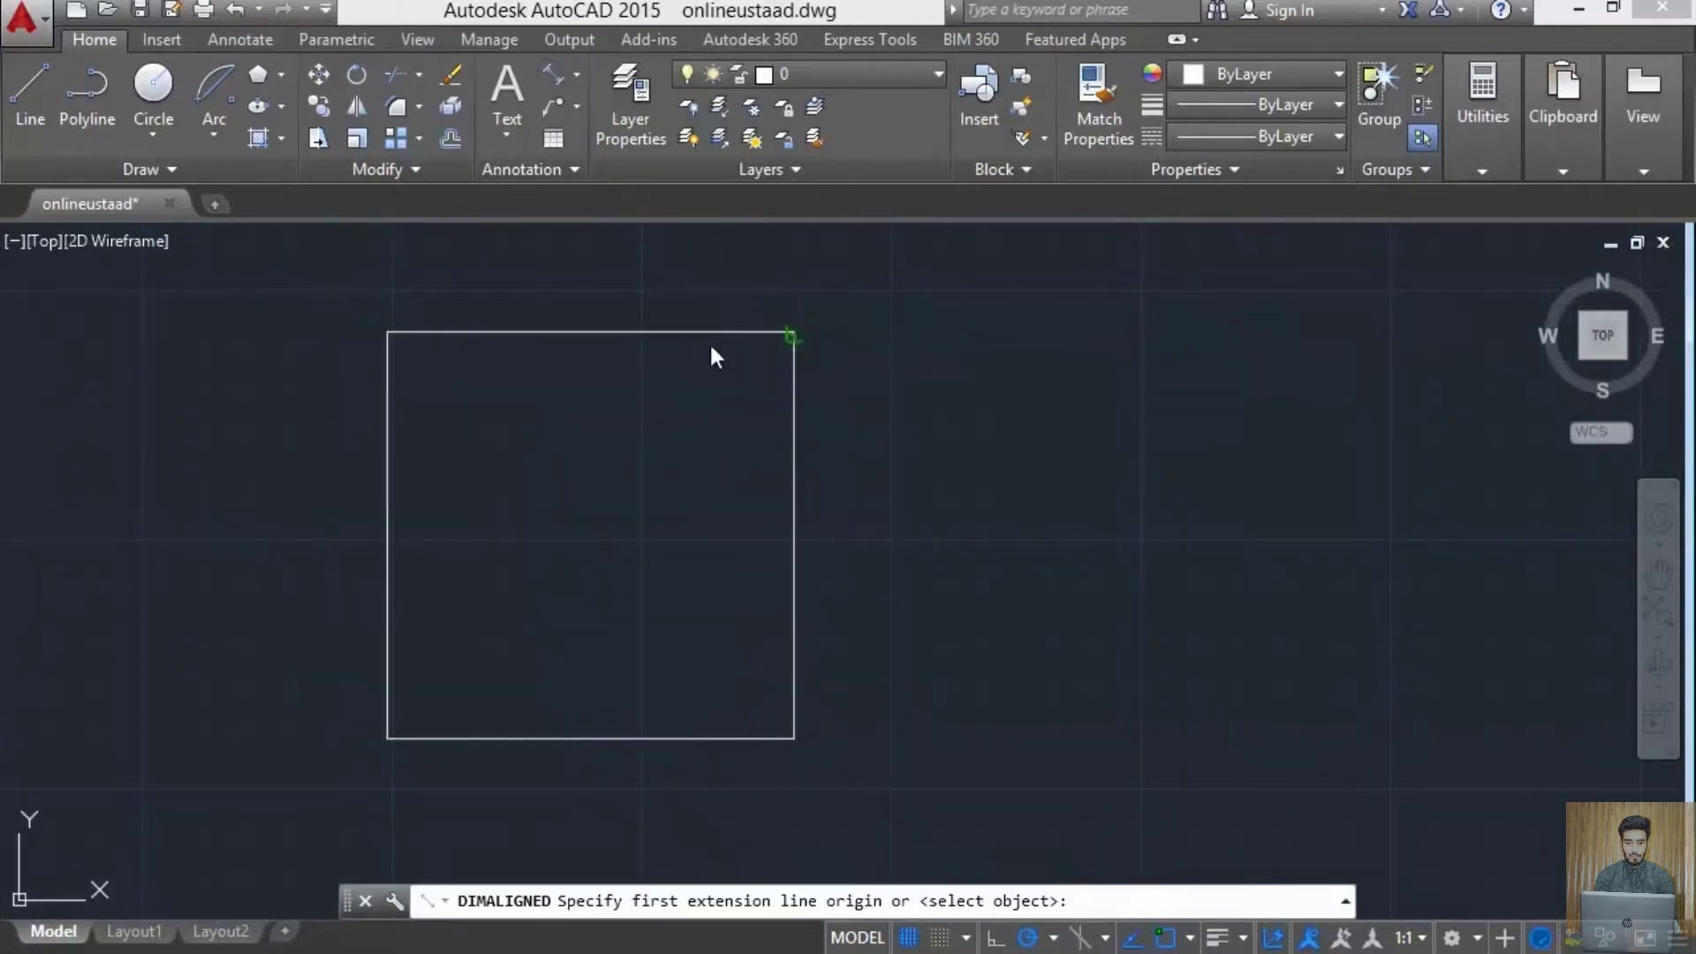
click(385, 334)
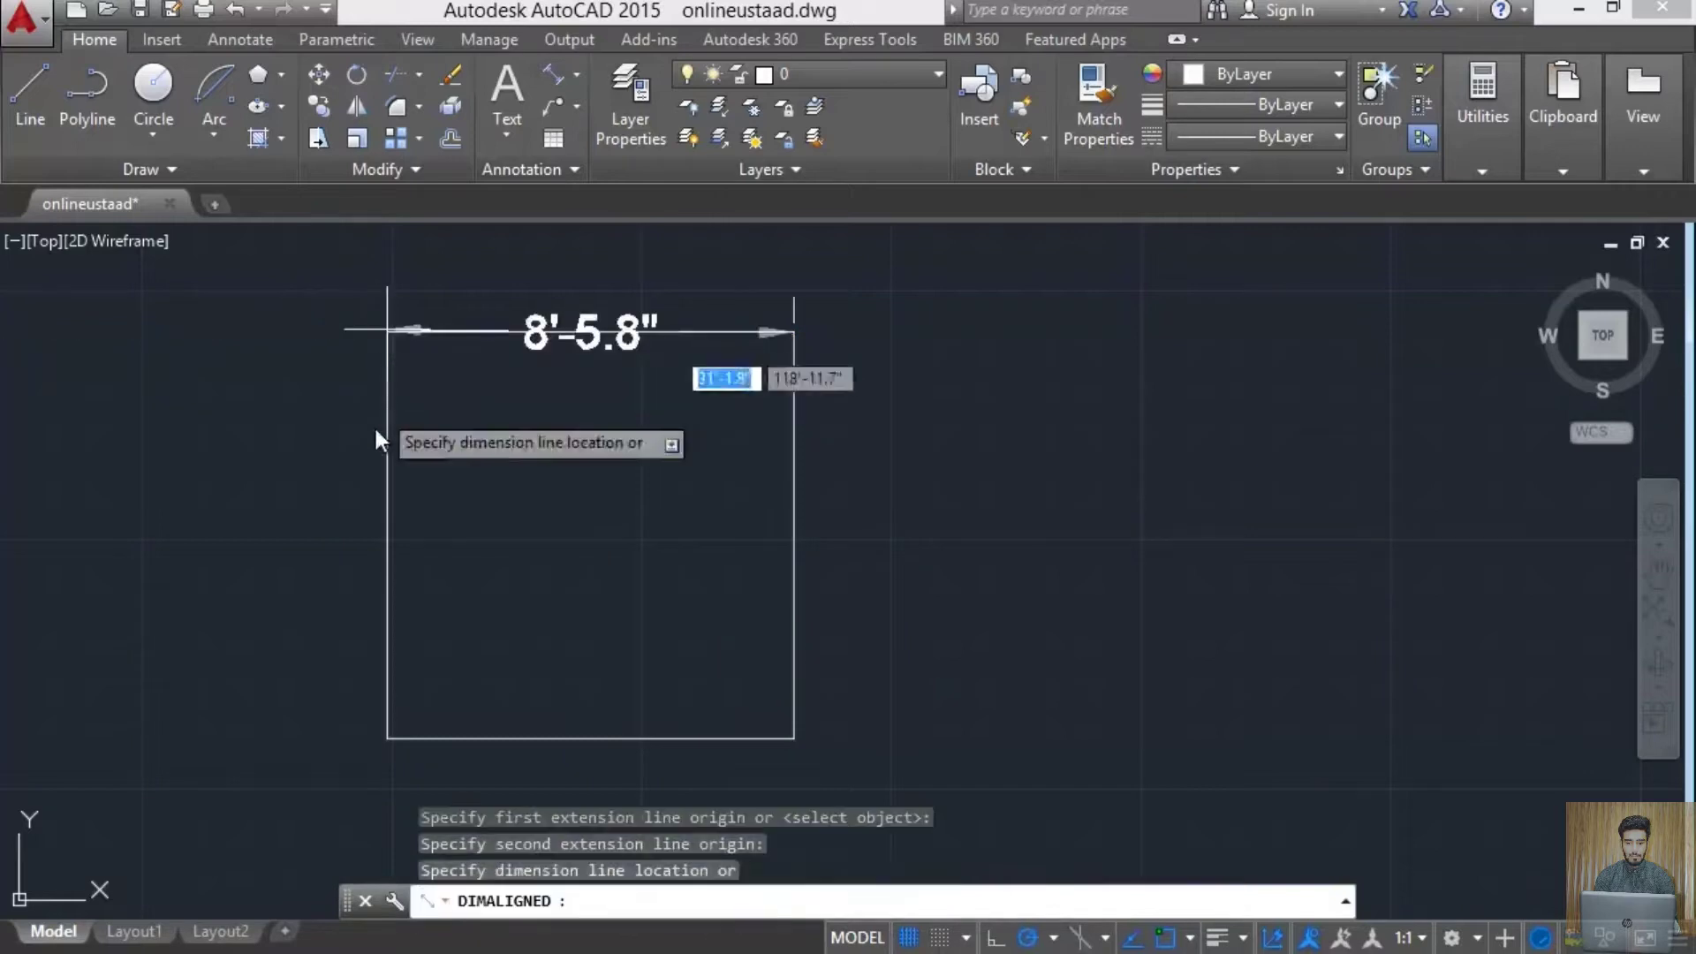
click(380, 454)
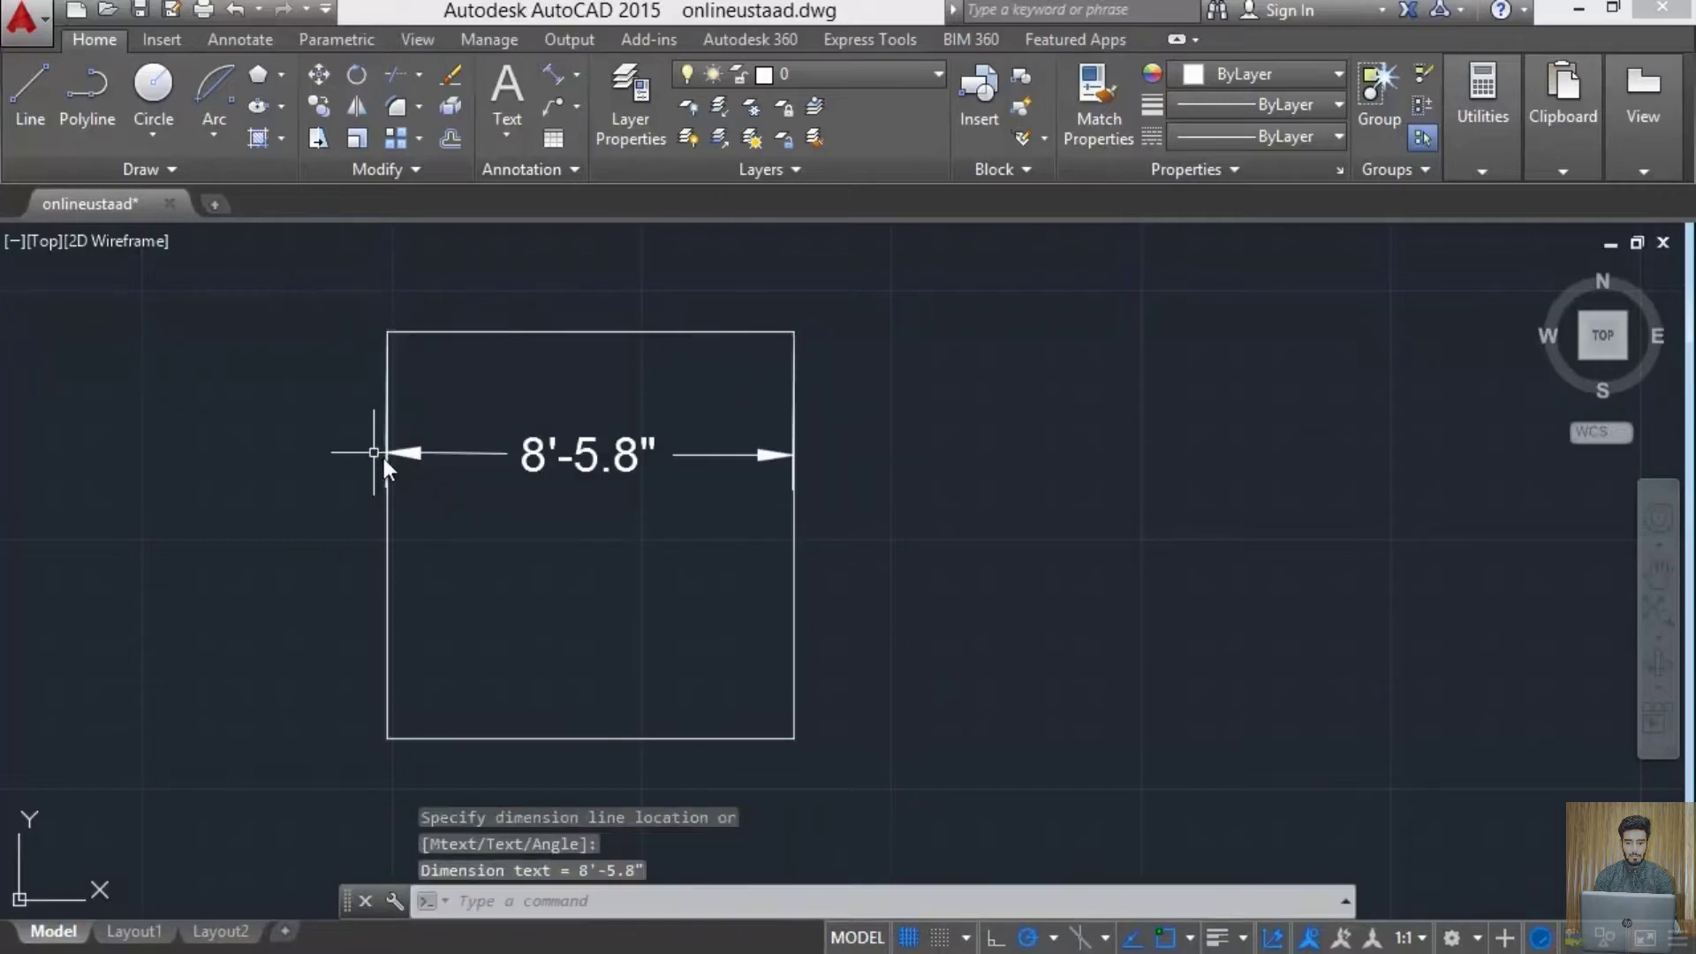
- Delete the aligned dimension and the square
click(599, 468)
key(Delete)
click(917, 246)
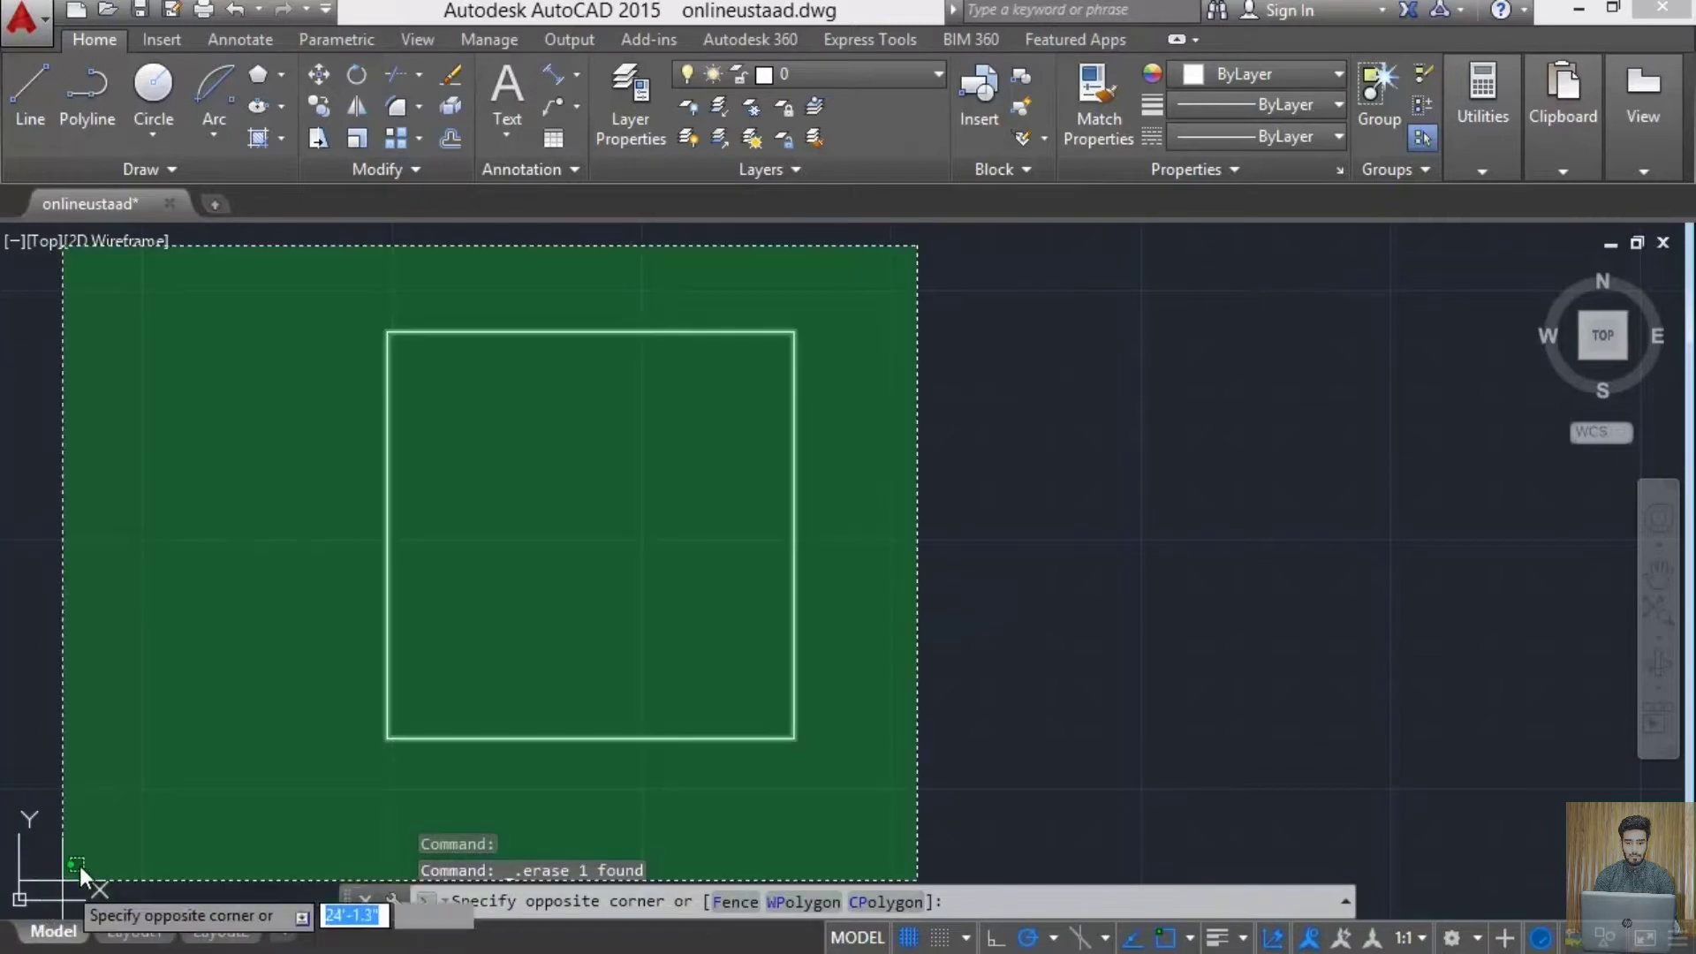
click(196, 783)
key(Delete)
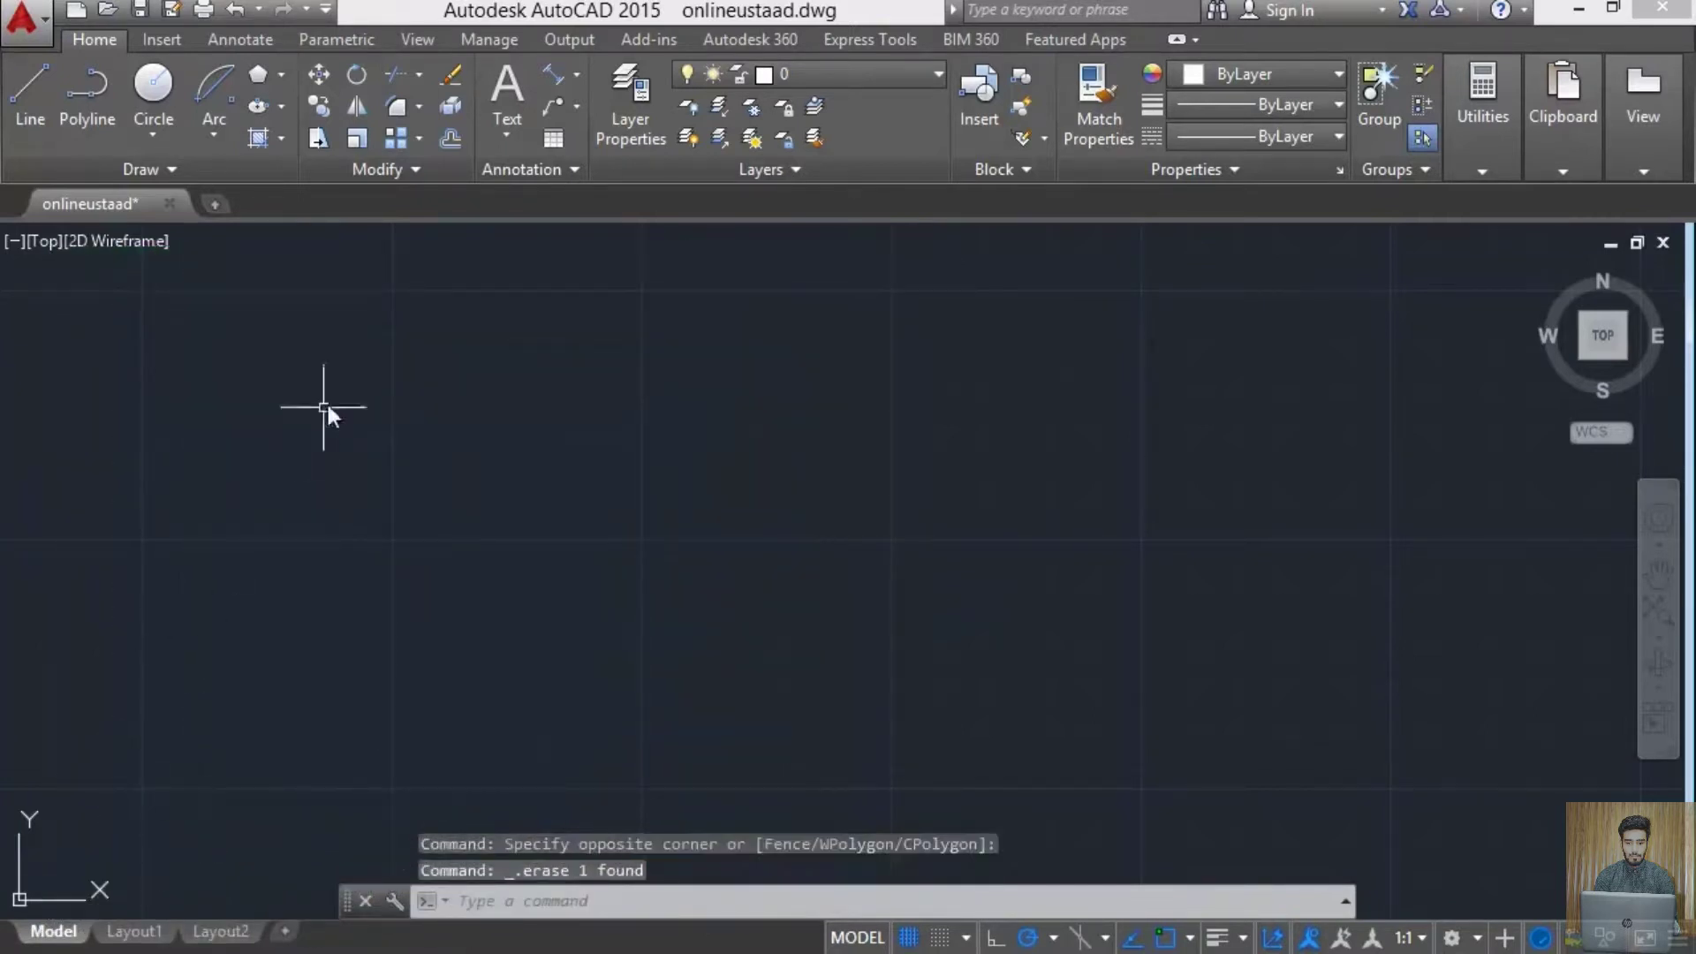
- Draw a five-sided polygon inscribed in a circle with a 6' radius
click(263, 75)
text(5')
key(Return)
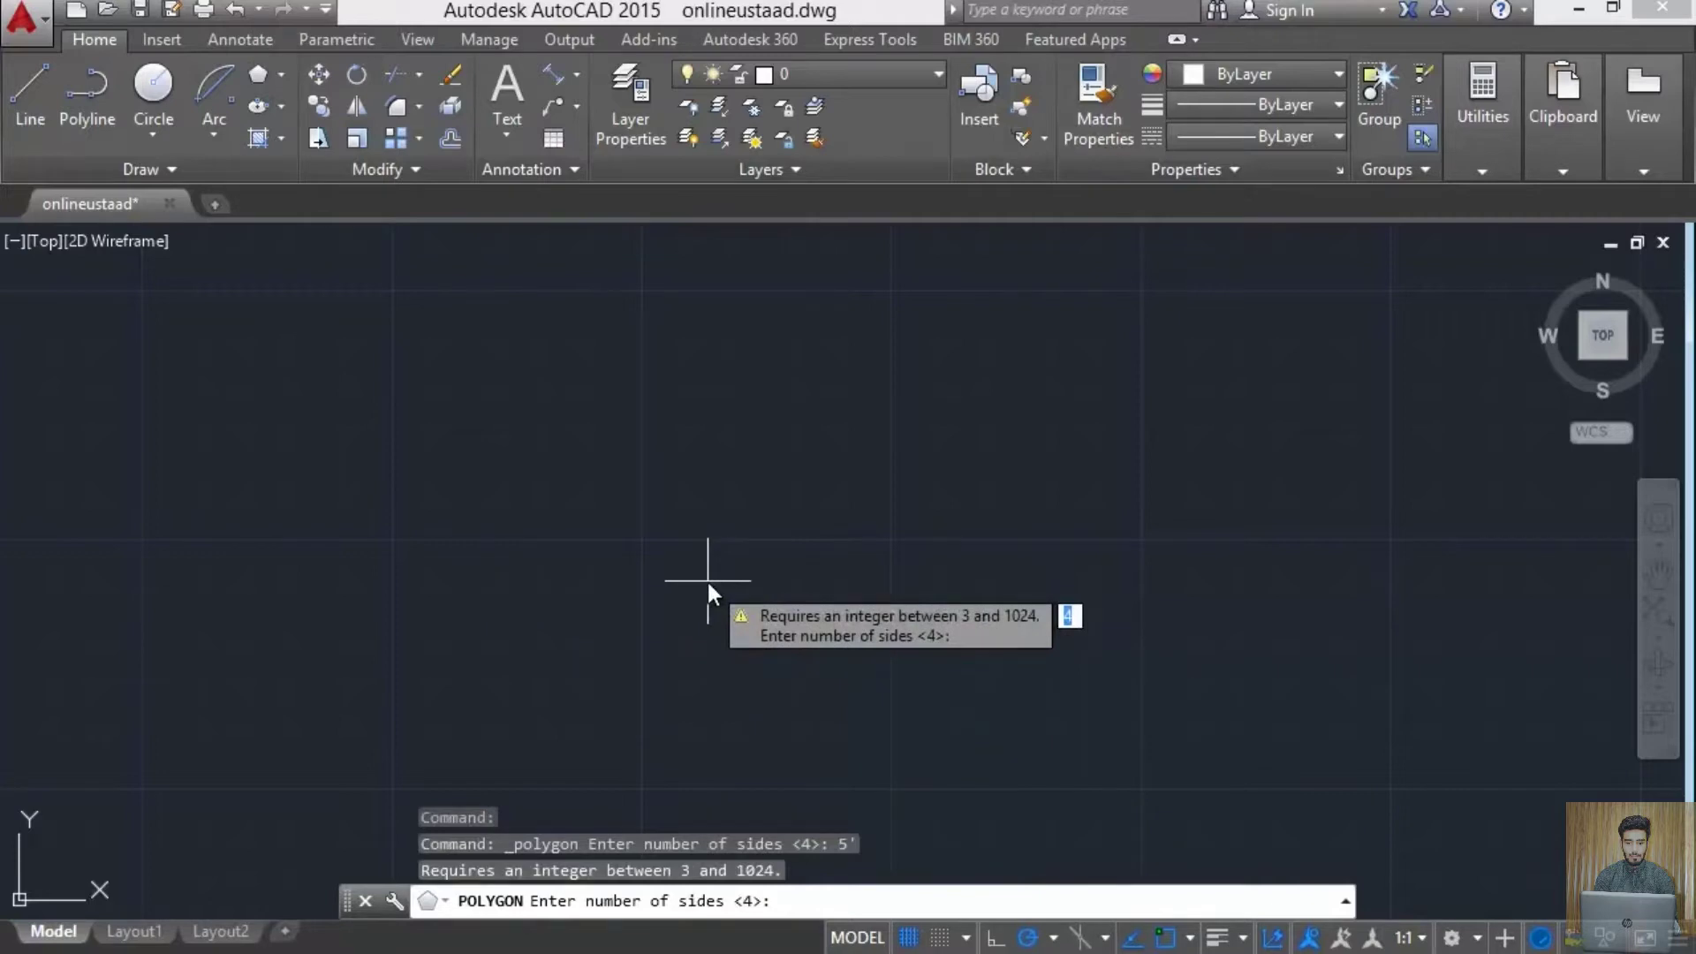
text(5)
key(Return)
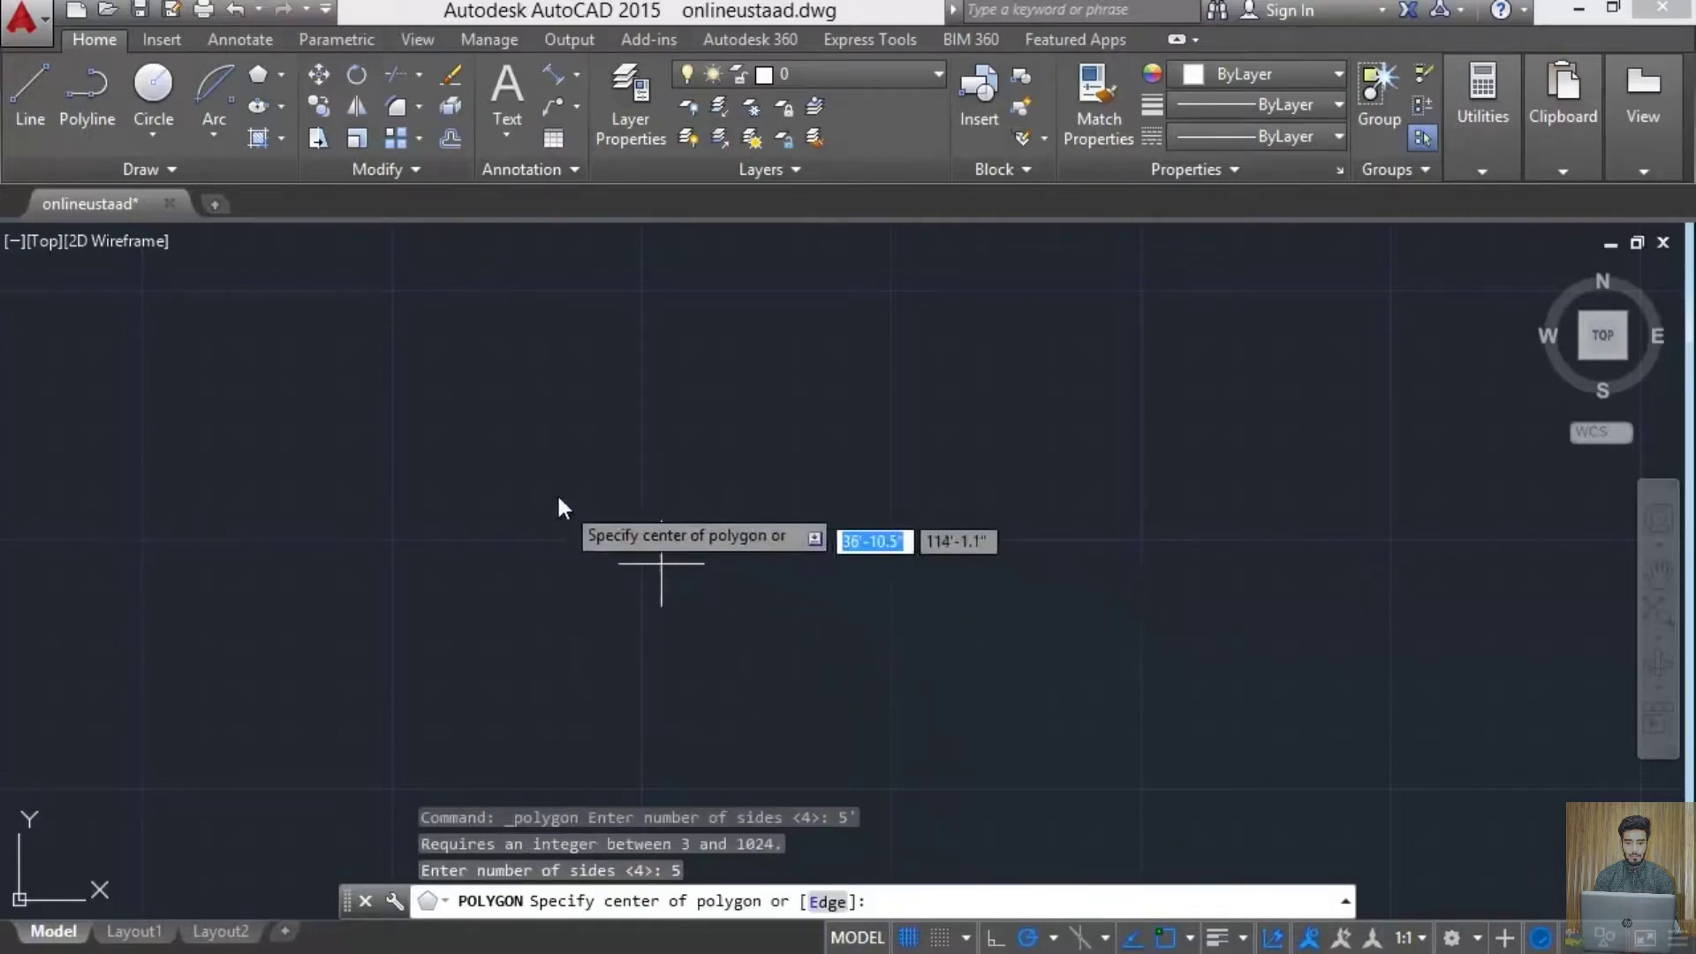
click(572, 471)
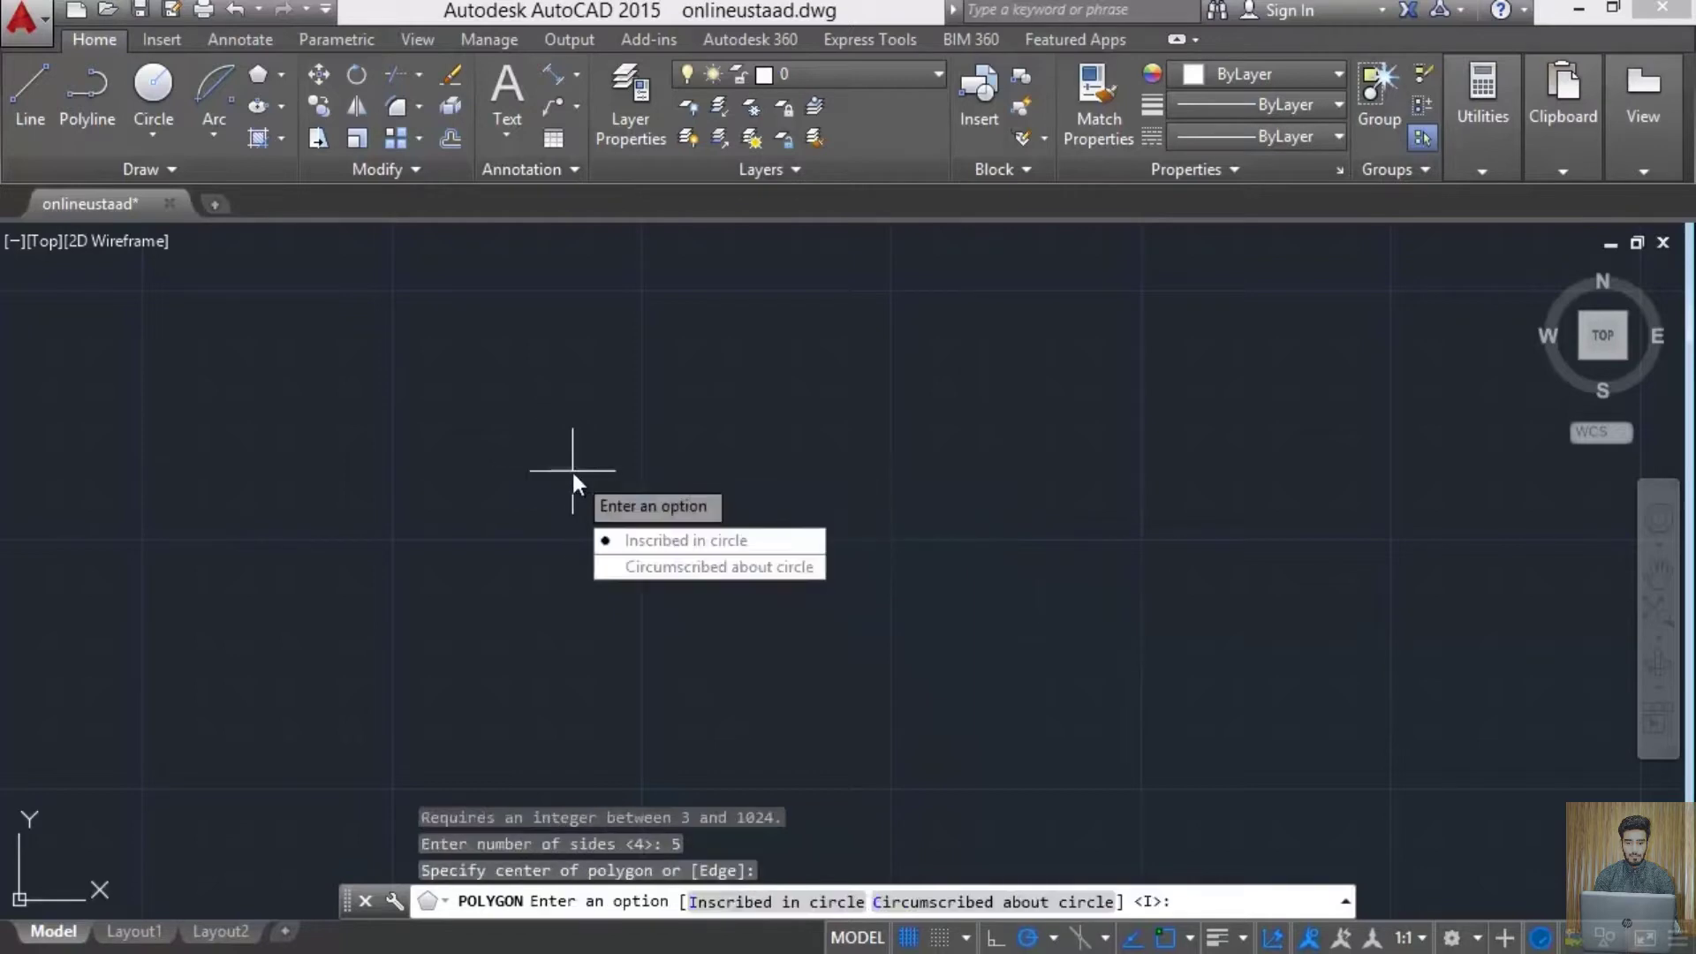
click(628, 547)
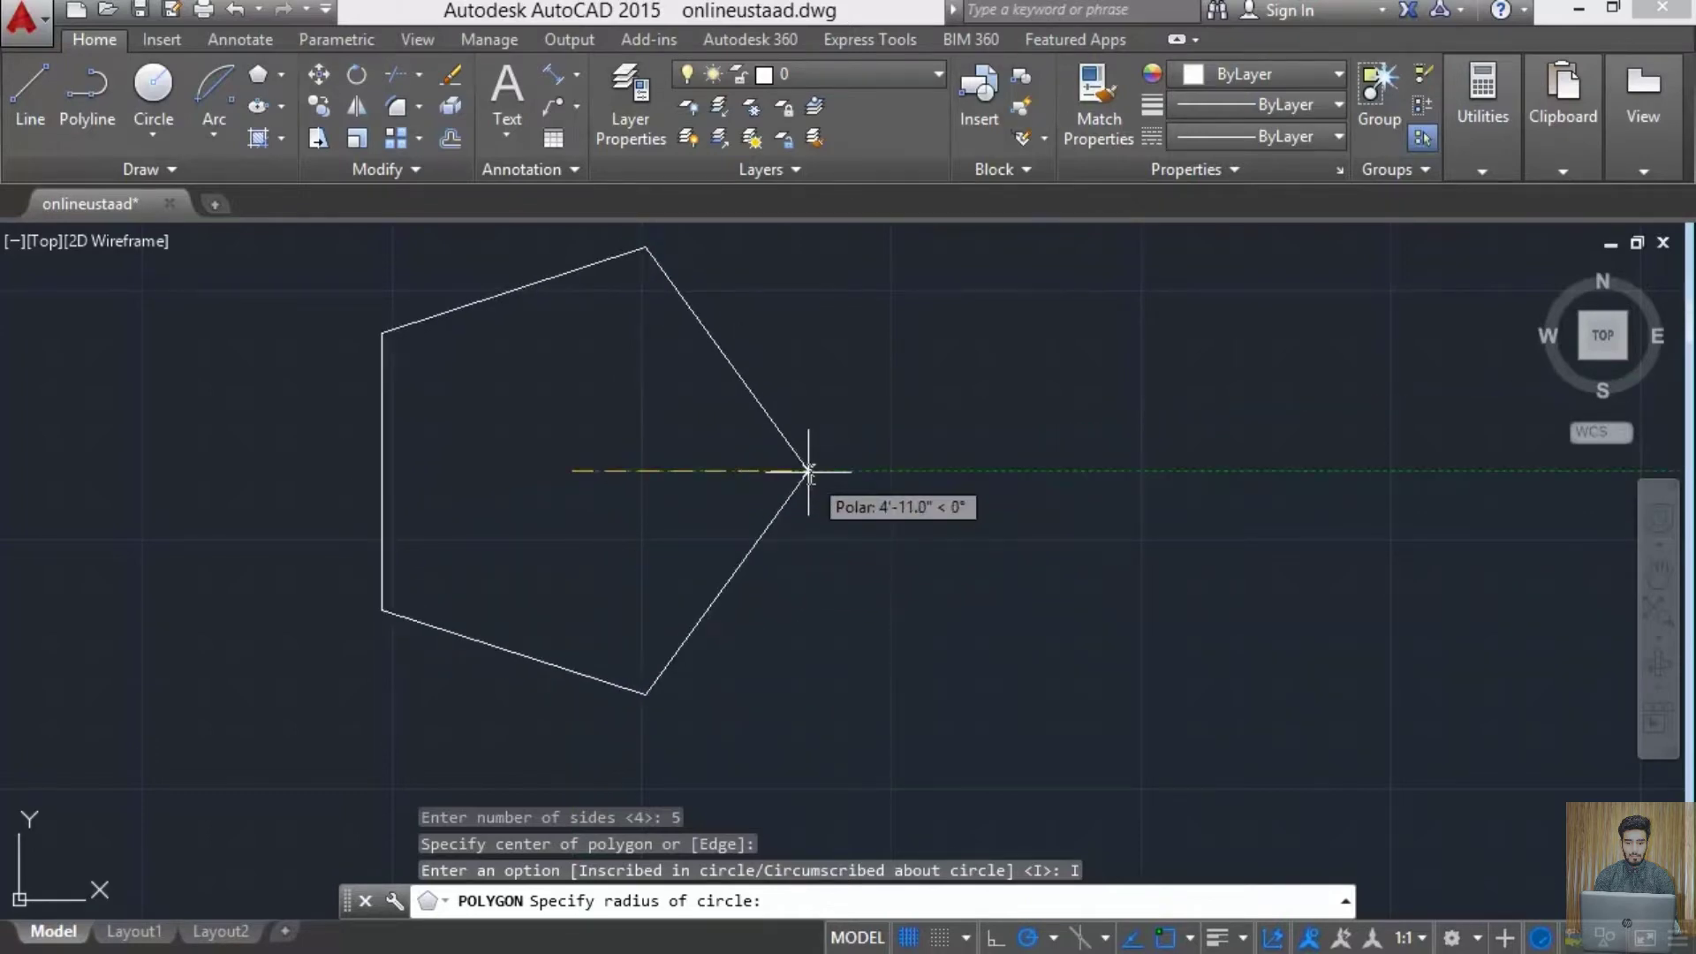
text(6)
key(Return)
- Delete the pentagon from the drawing
mouse_move(808, 473)
middle_down()
mouse_move(795, 556)
mouse_move(766, 559)
middle_up()
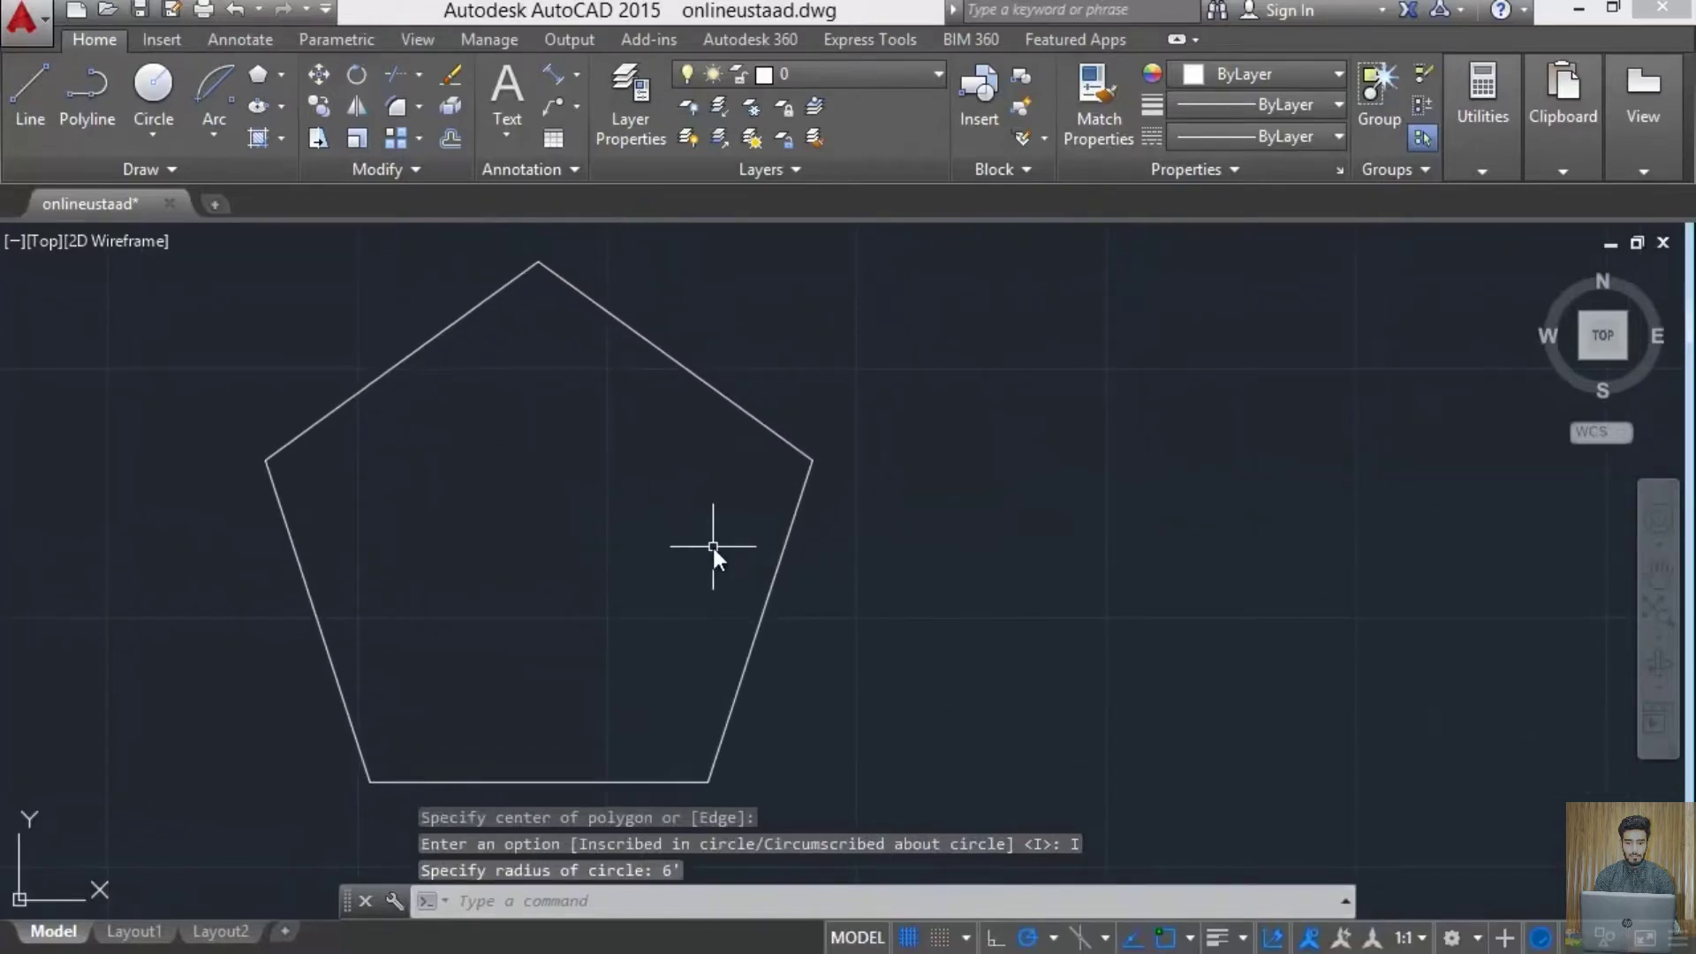
middle_drag(526, 498, 523, 458)
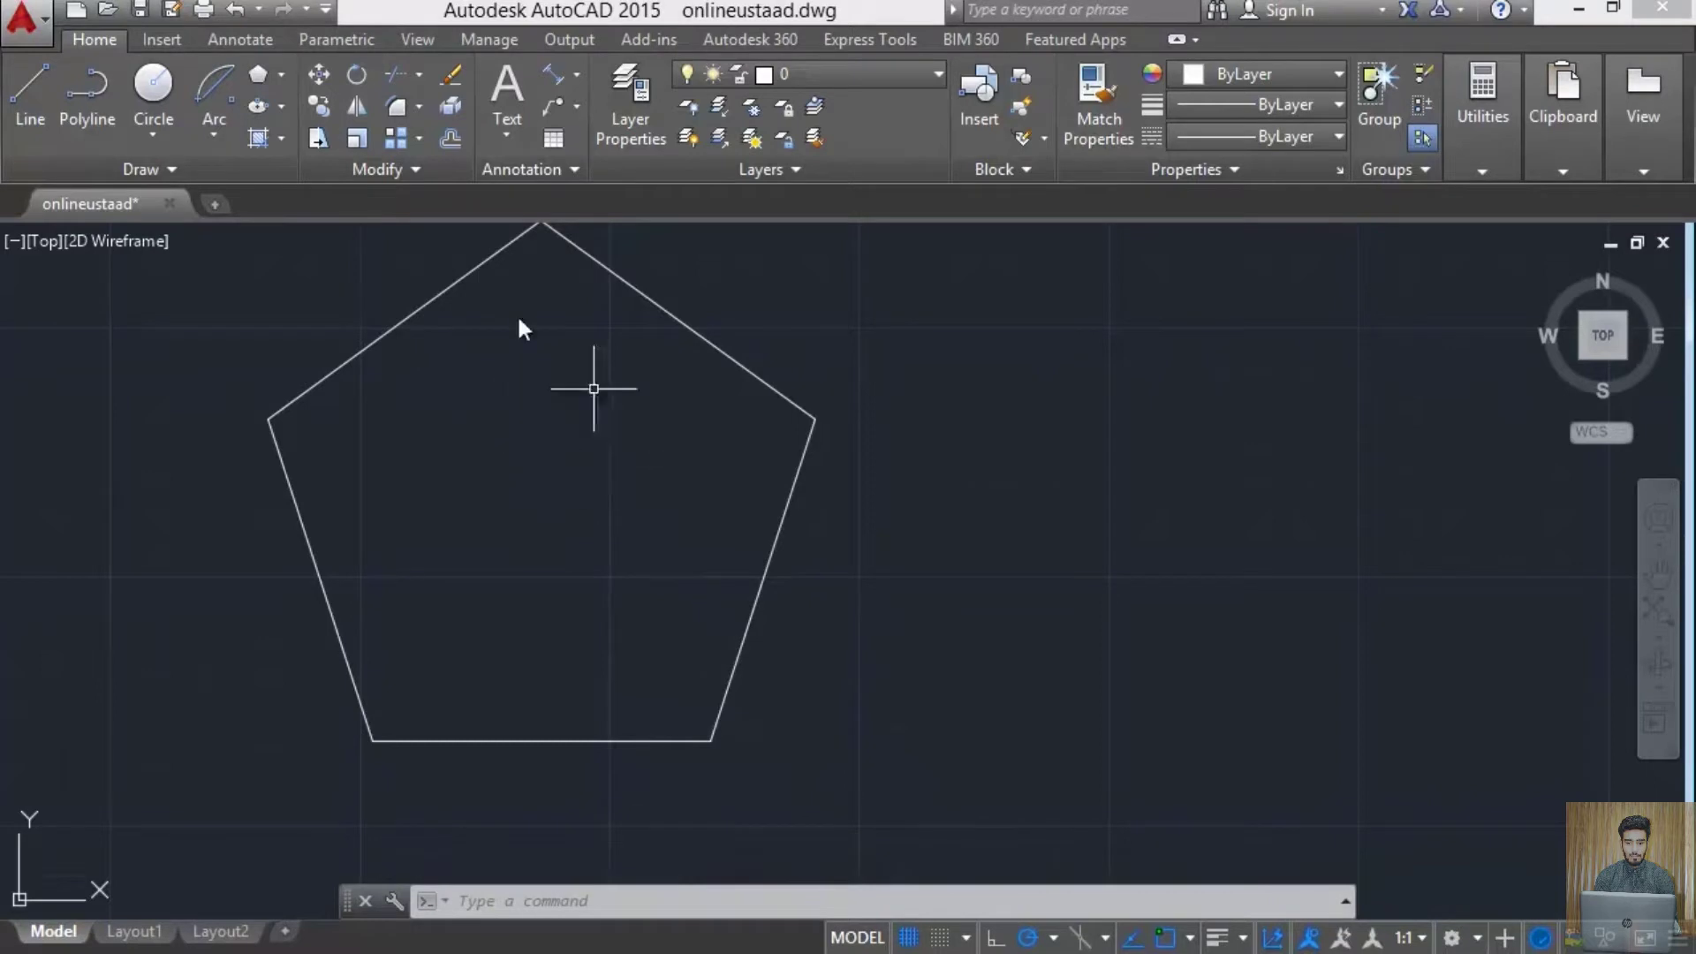
click(872, 307)
click(156, 643)
key(Delete)
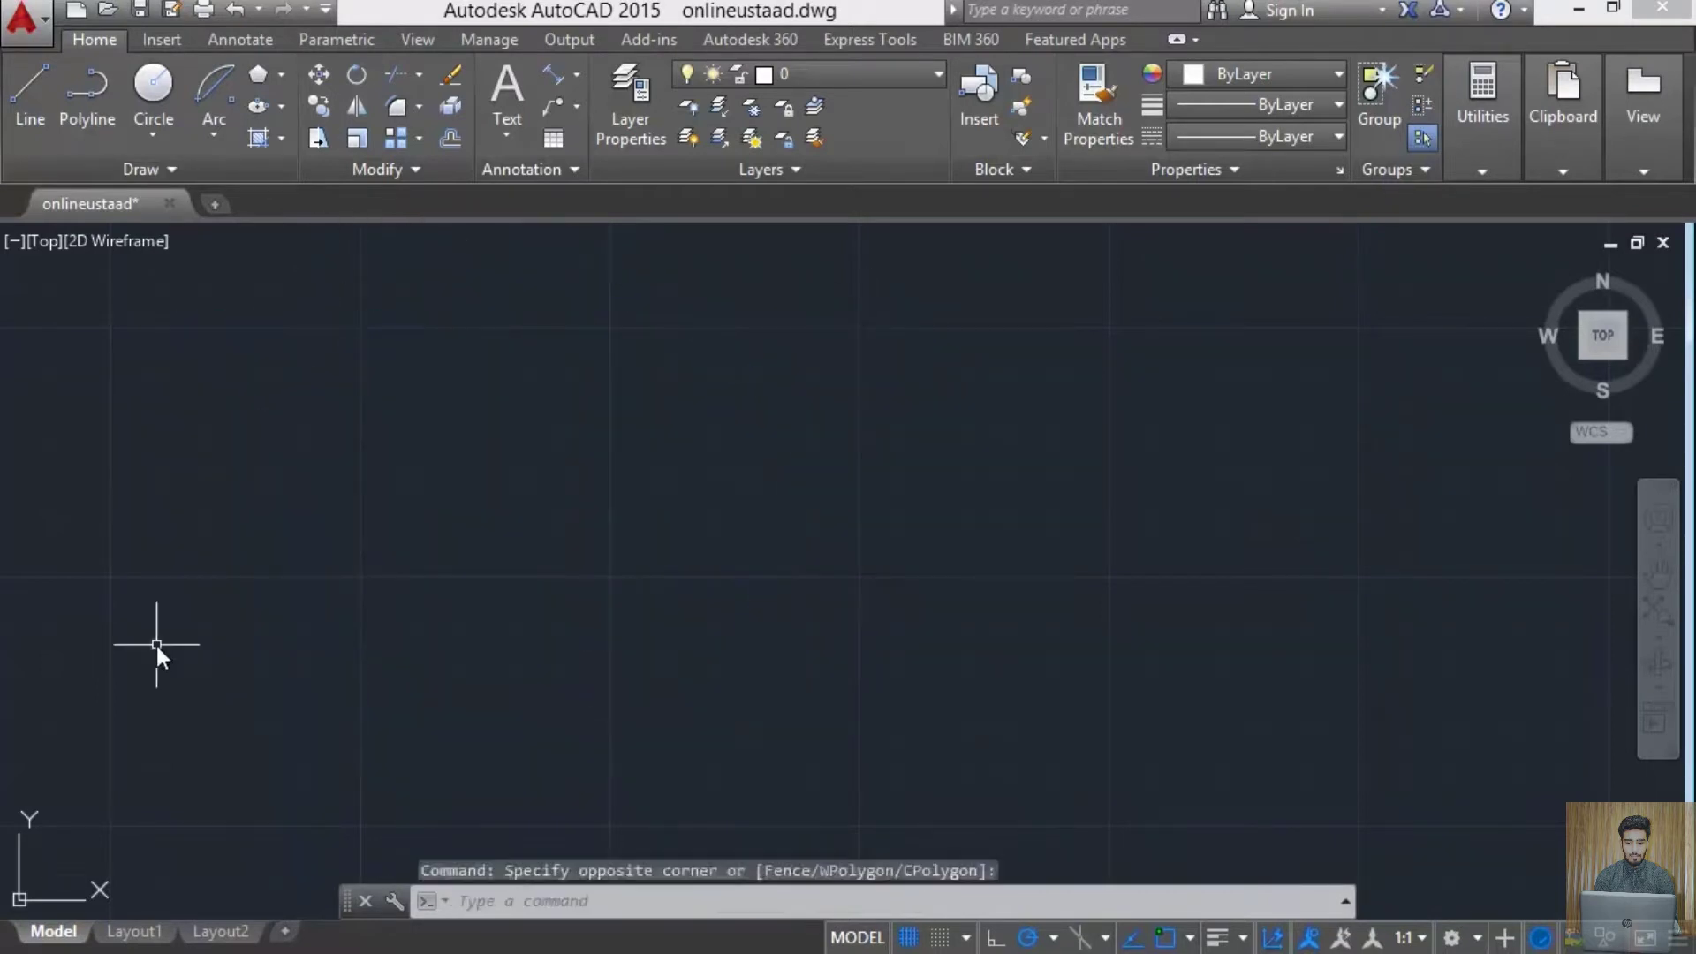
- Draw a six-sided polygon inscribed in a circle with a 6' radius
click(261, 74)
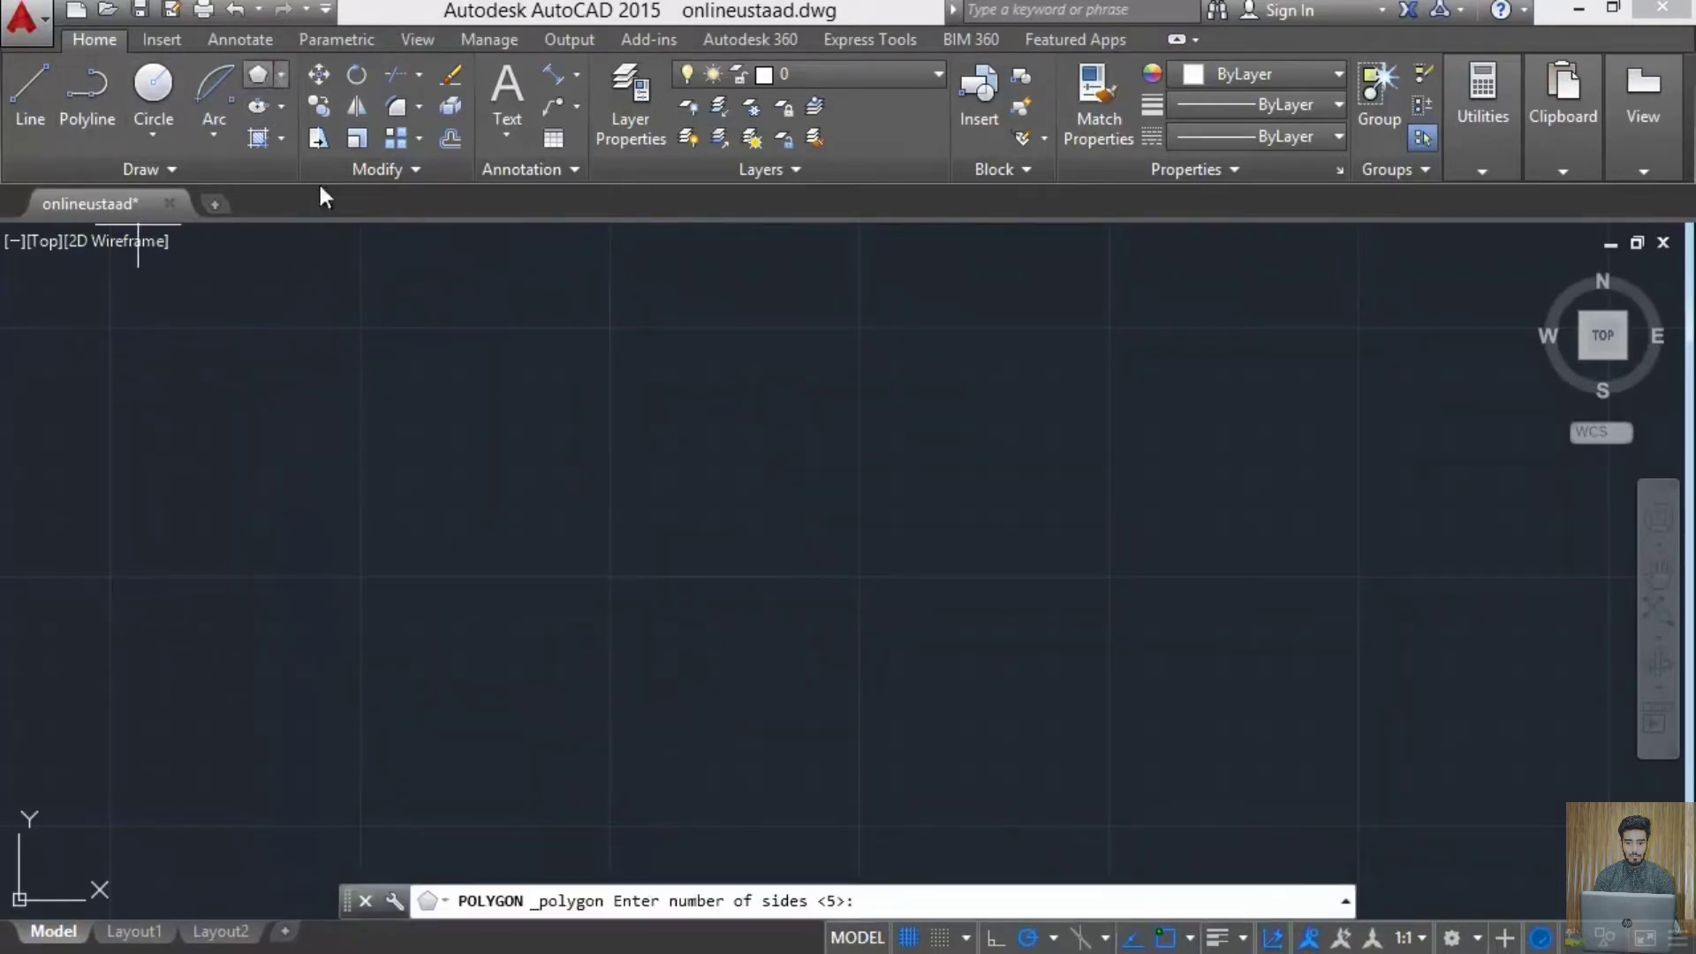
text(6)
key(Return)
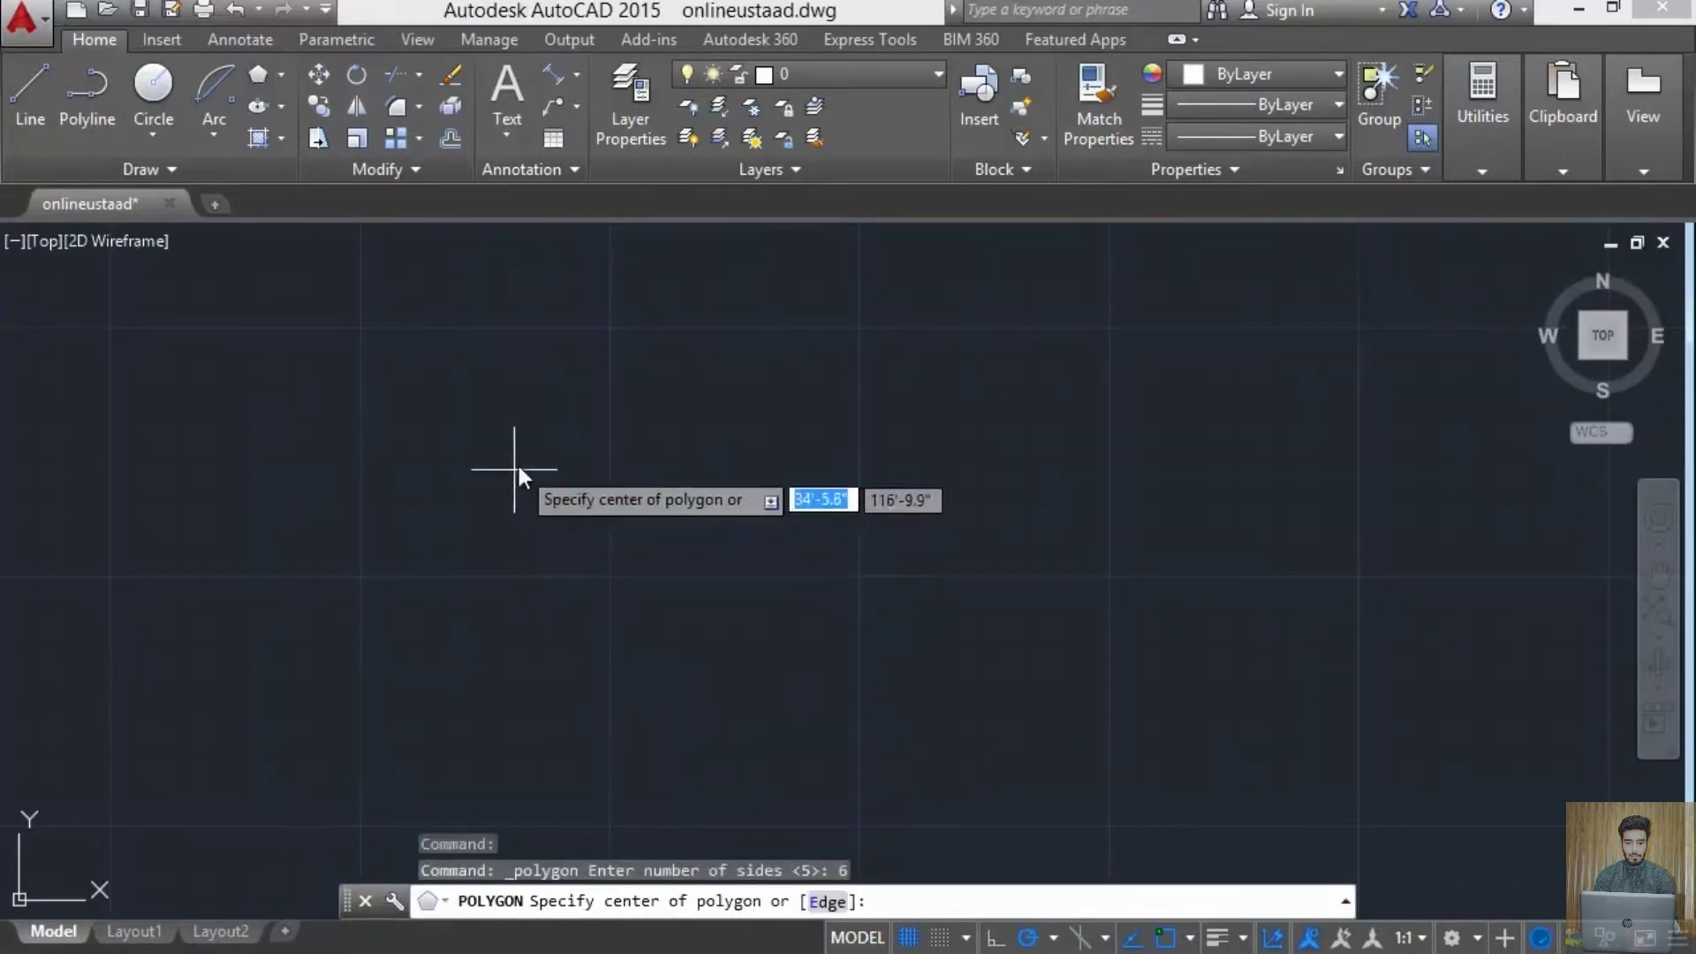
click(610, 575)
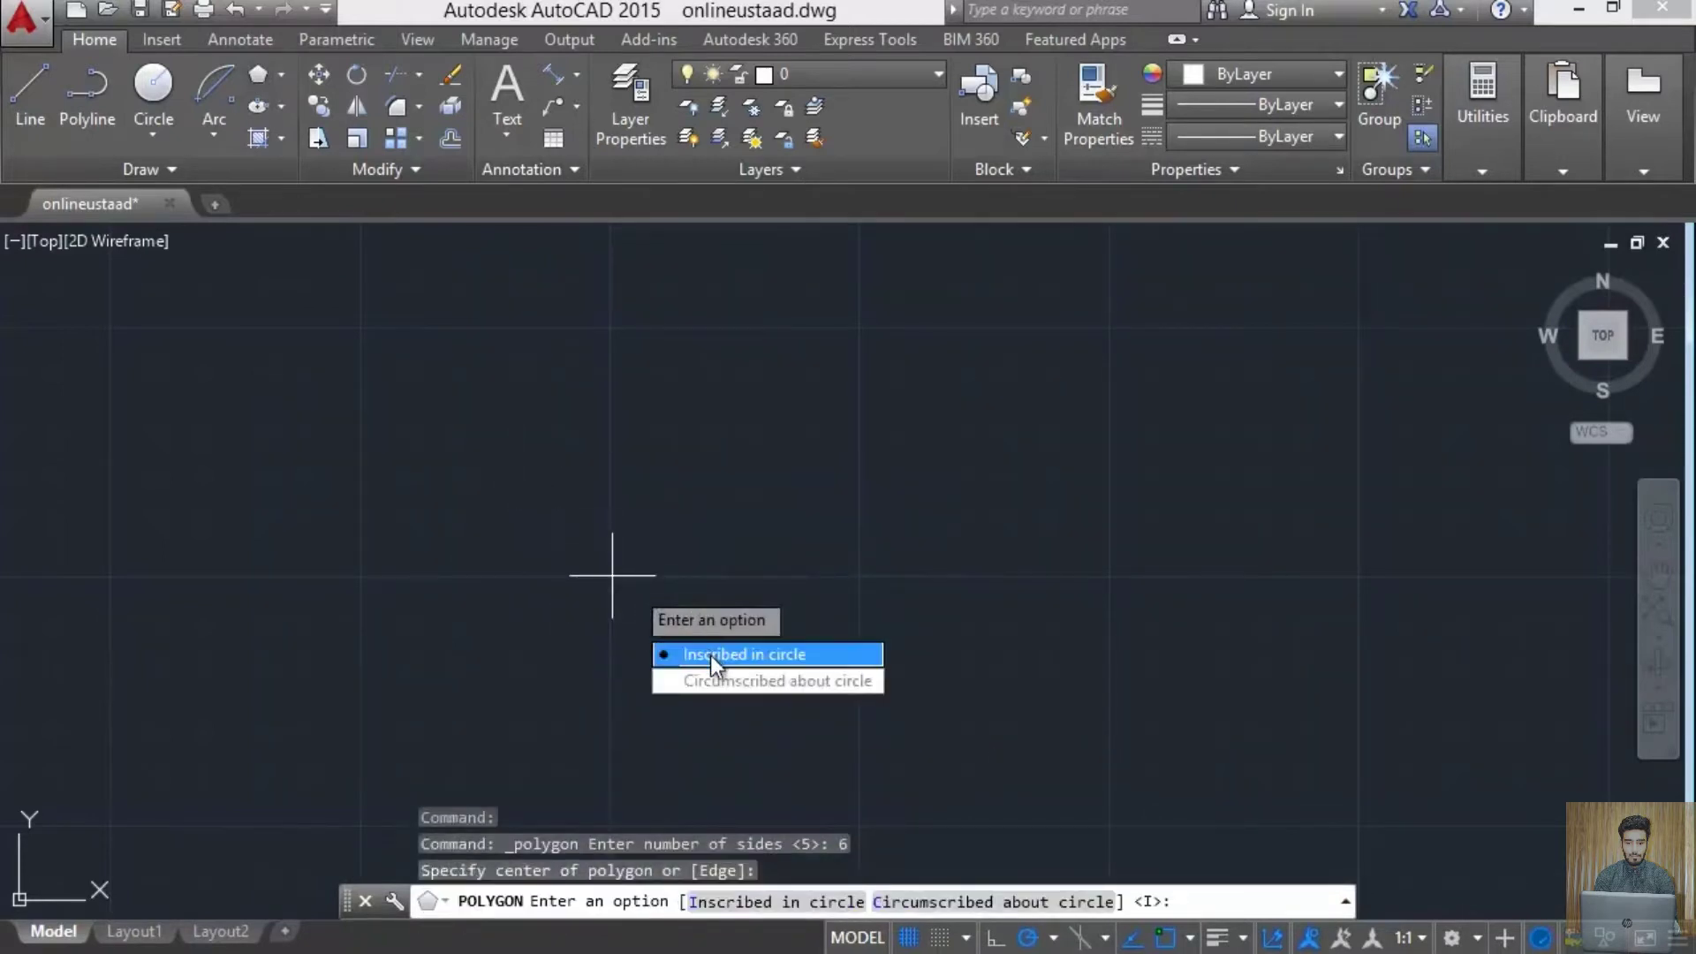
click(710, 655)
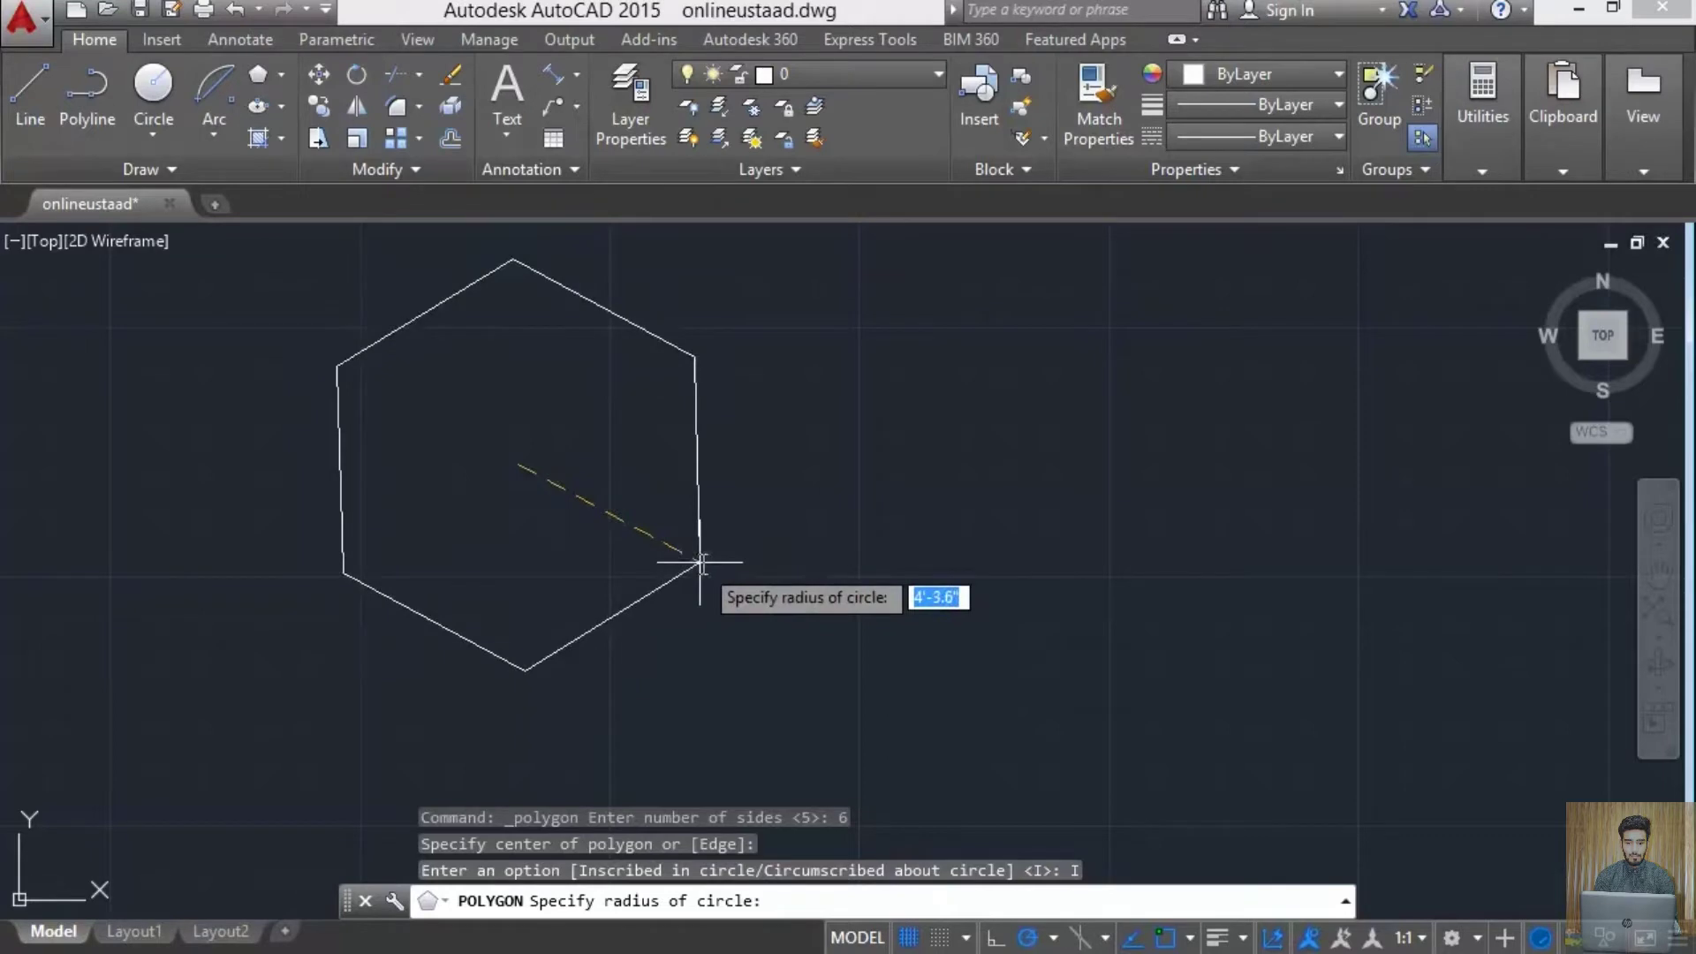
text(6')
key(Return)
- Try a circle centred by eye inside the hexagon and delete it
mouse_move(661, 572)
middle_down()
mouse_move(636, 685)
mouse_move(613, 609)
middle_up()
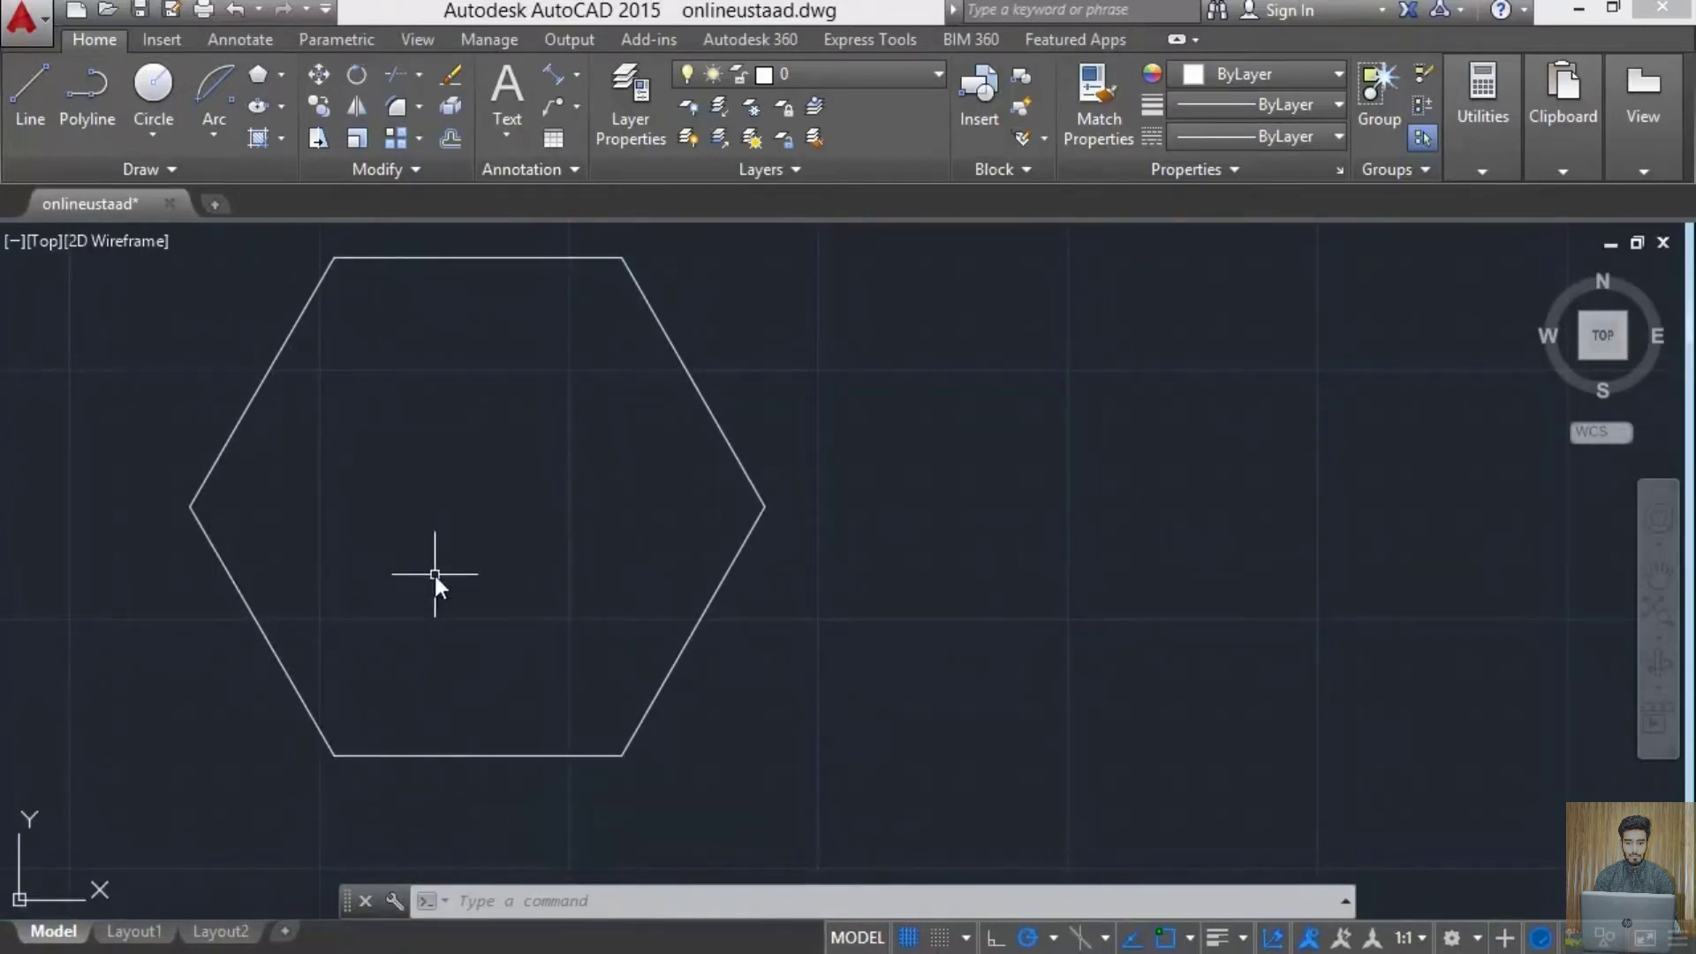
click(154, 88)
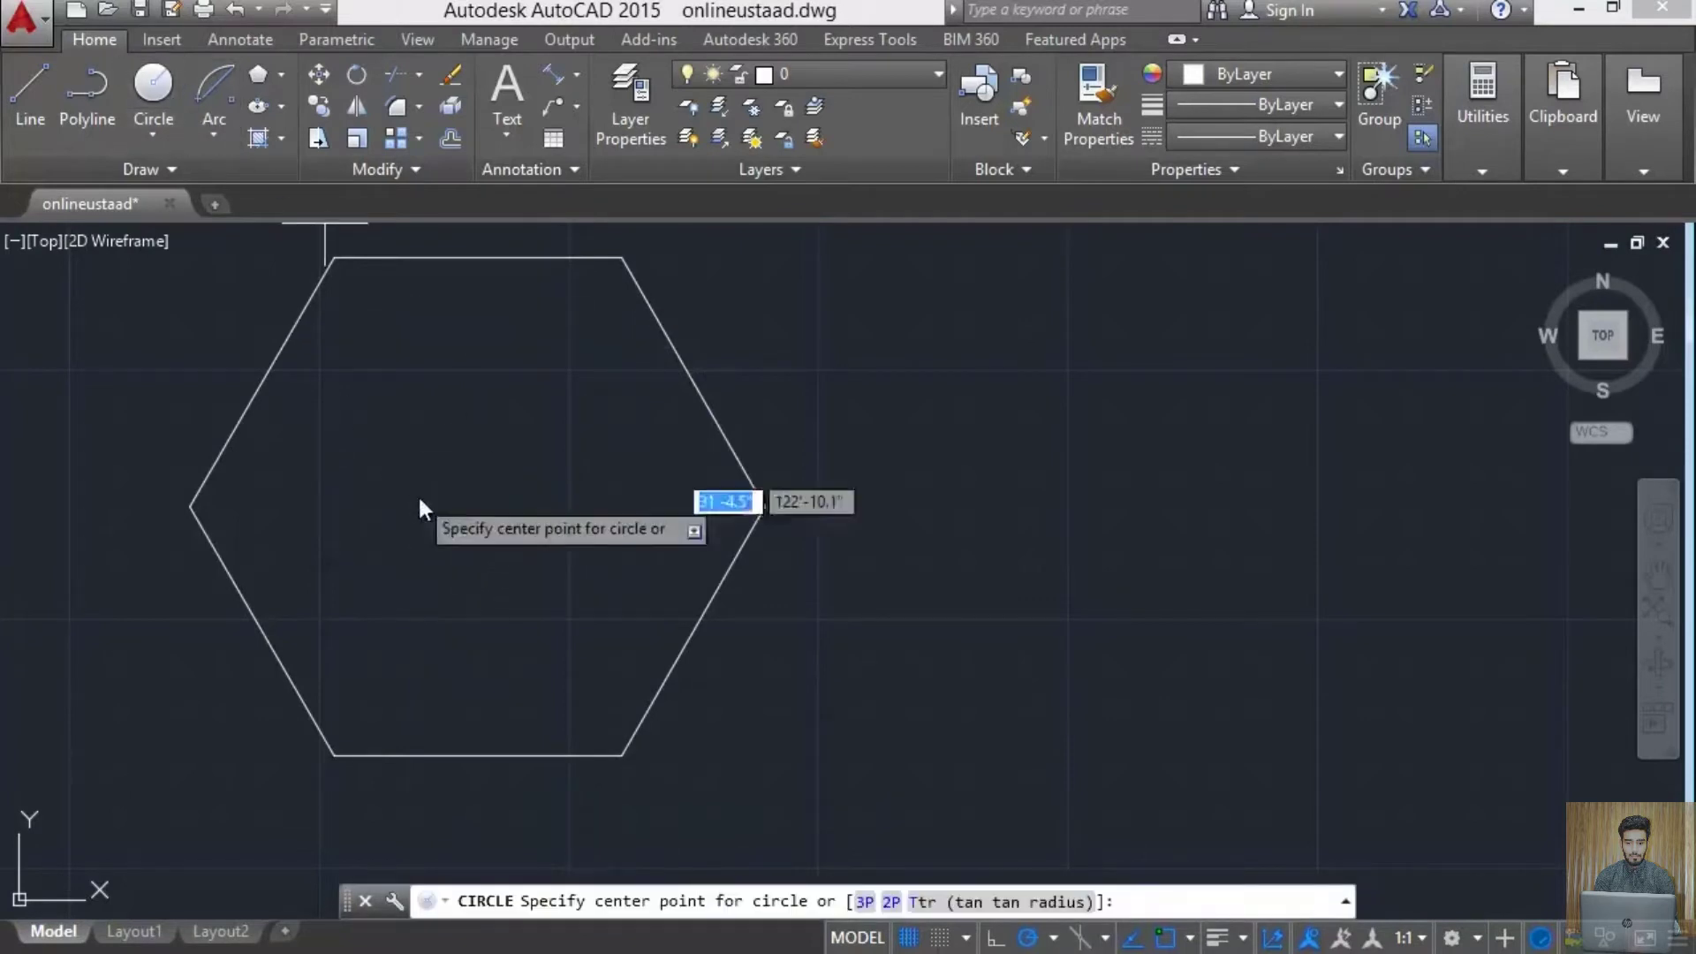
click(473, 491)
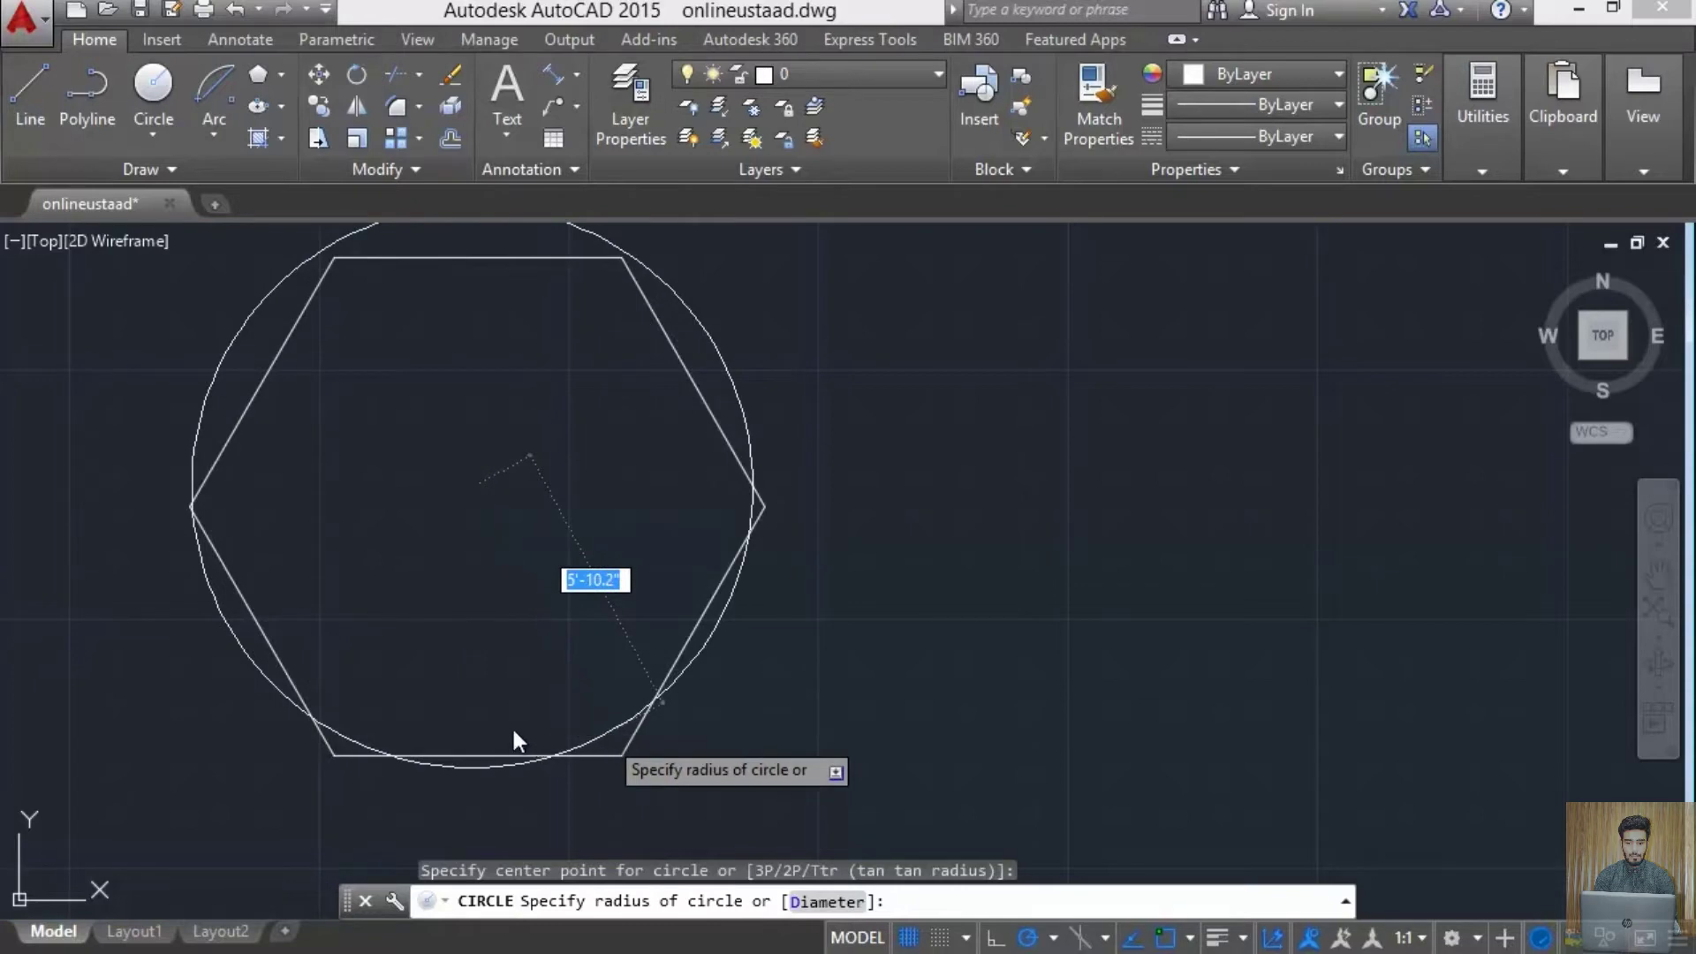
click(502, 666)
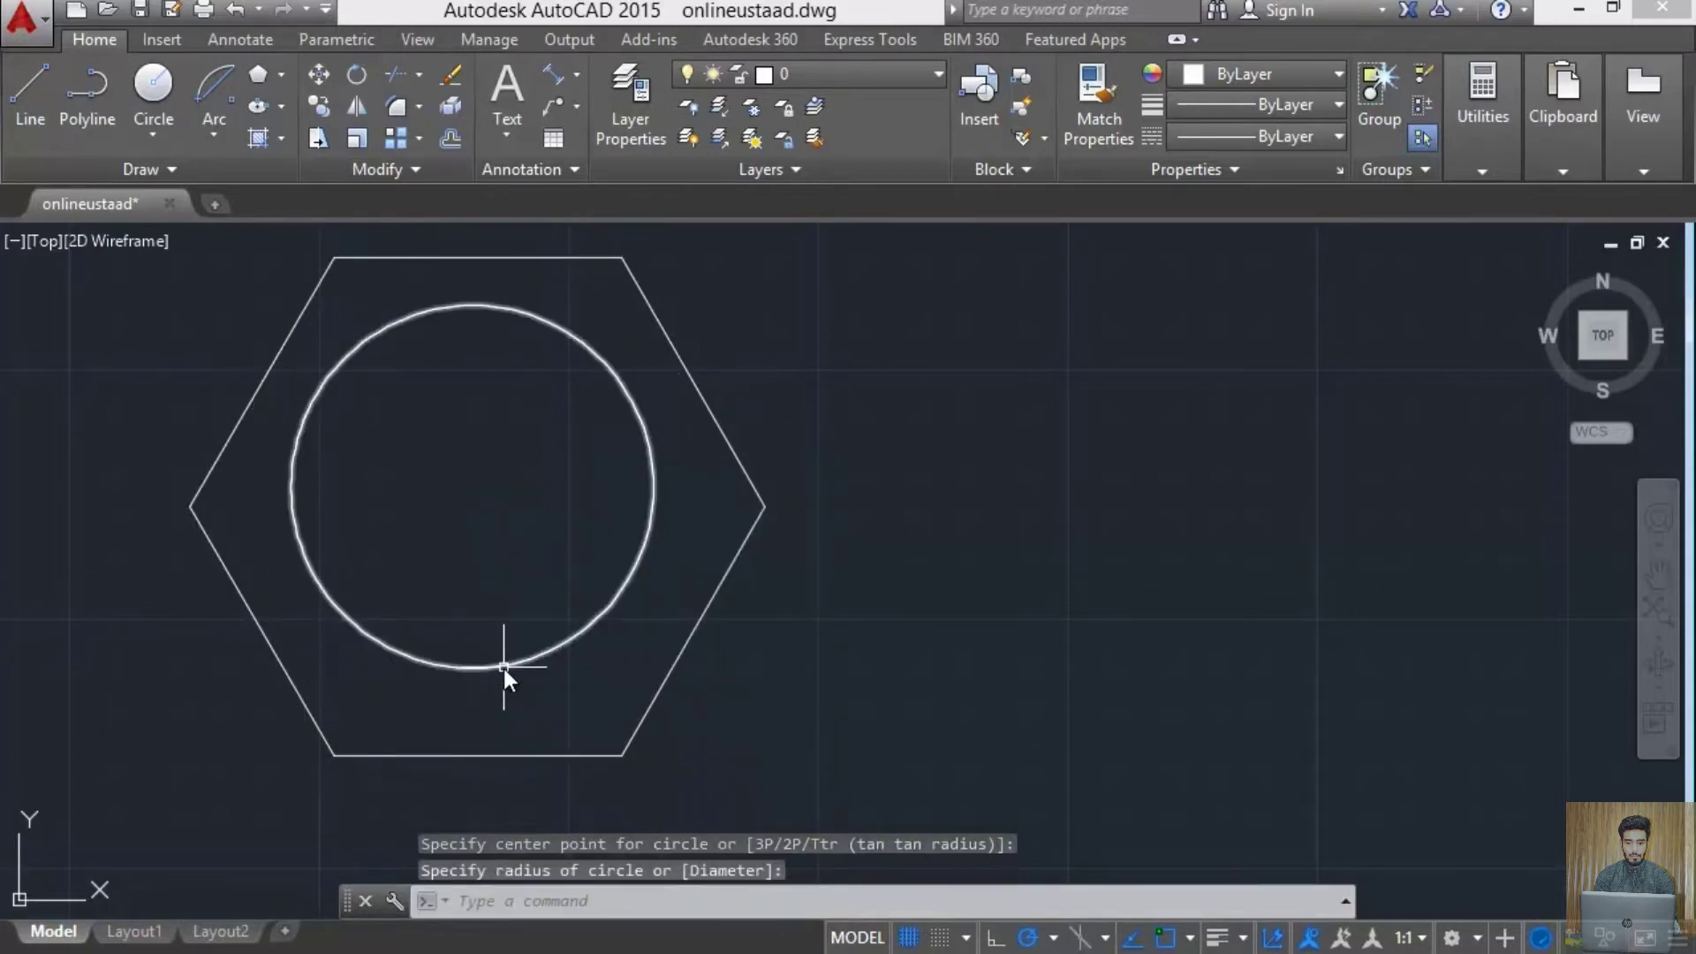
click(504, 669)
key(Delete)
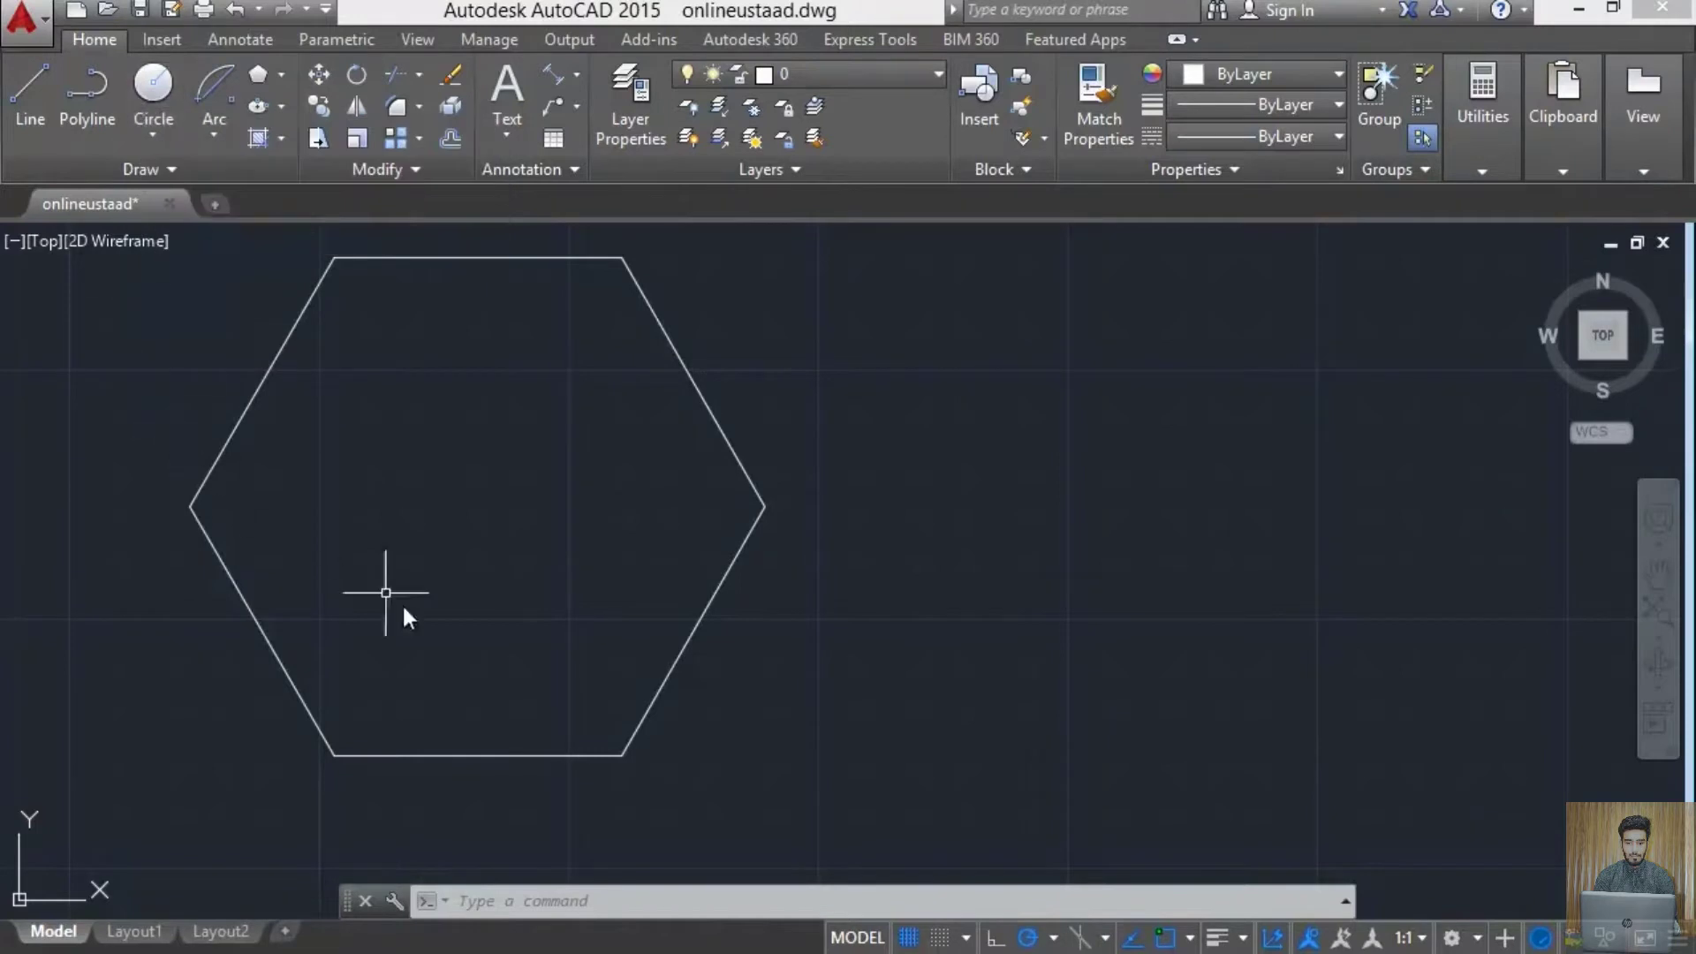
- Draw a vertical line from the midpoint of the hexagon's top edge to the midpoint of its bottom edge
click(29, 124)
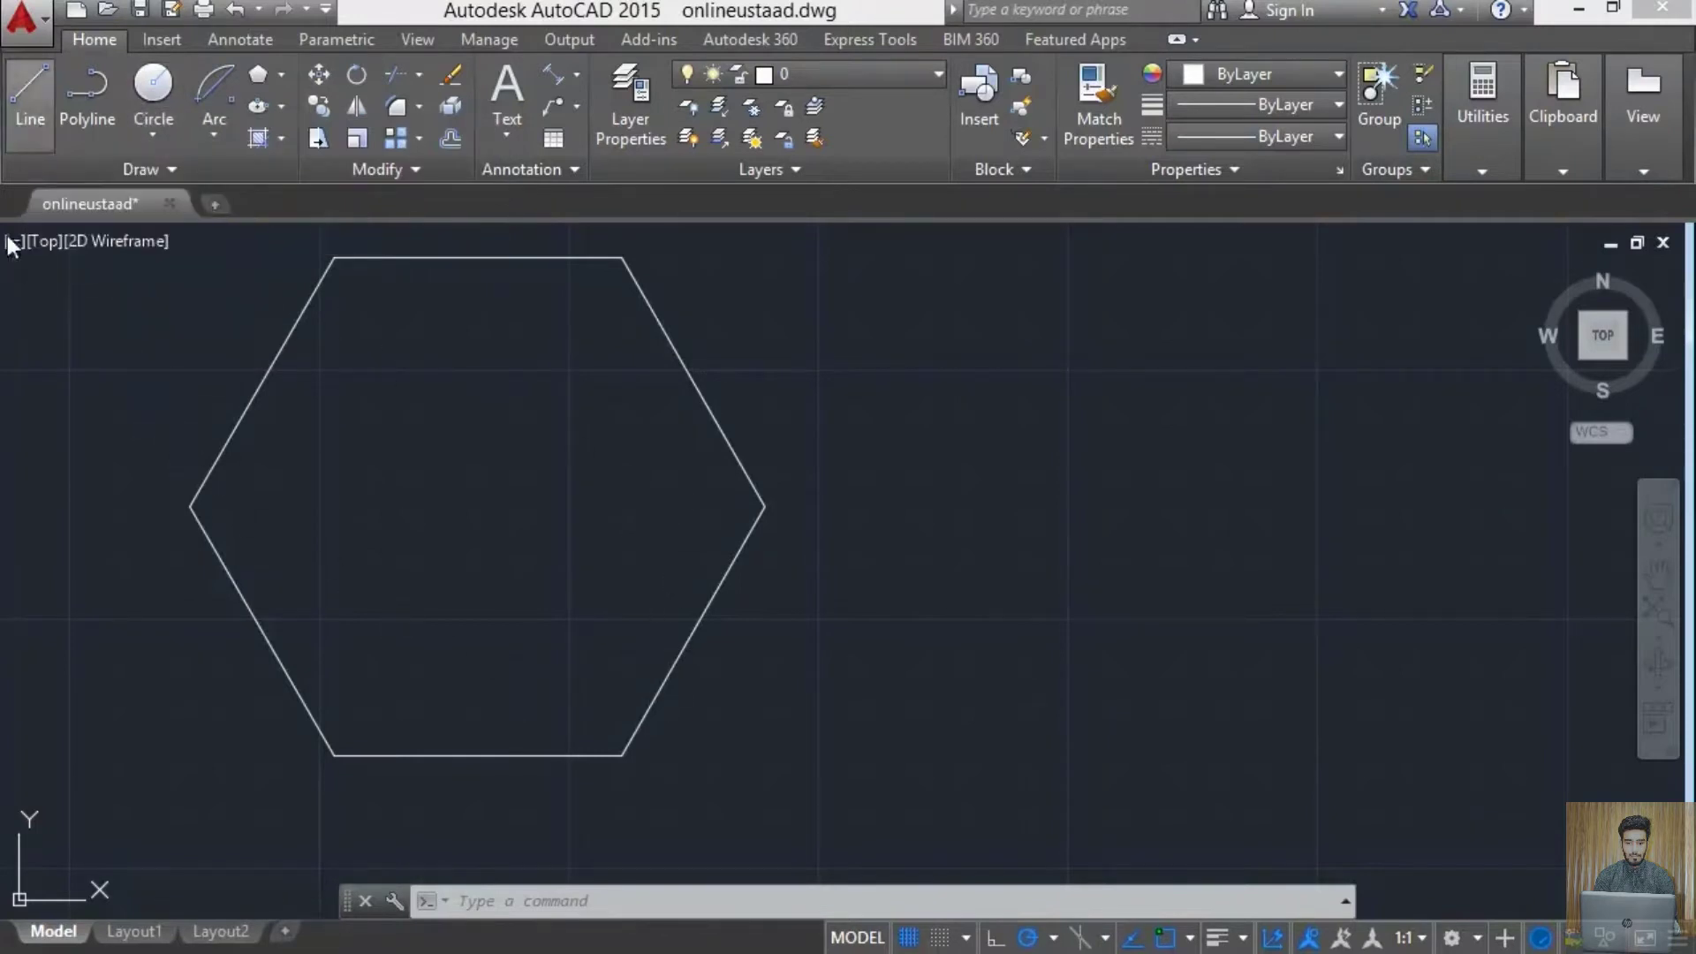
click(475, 259)
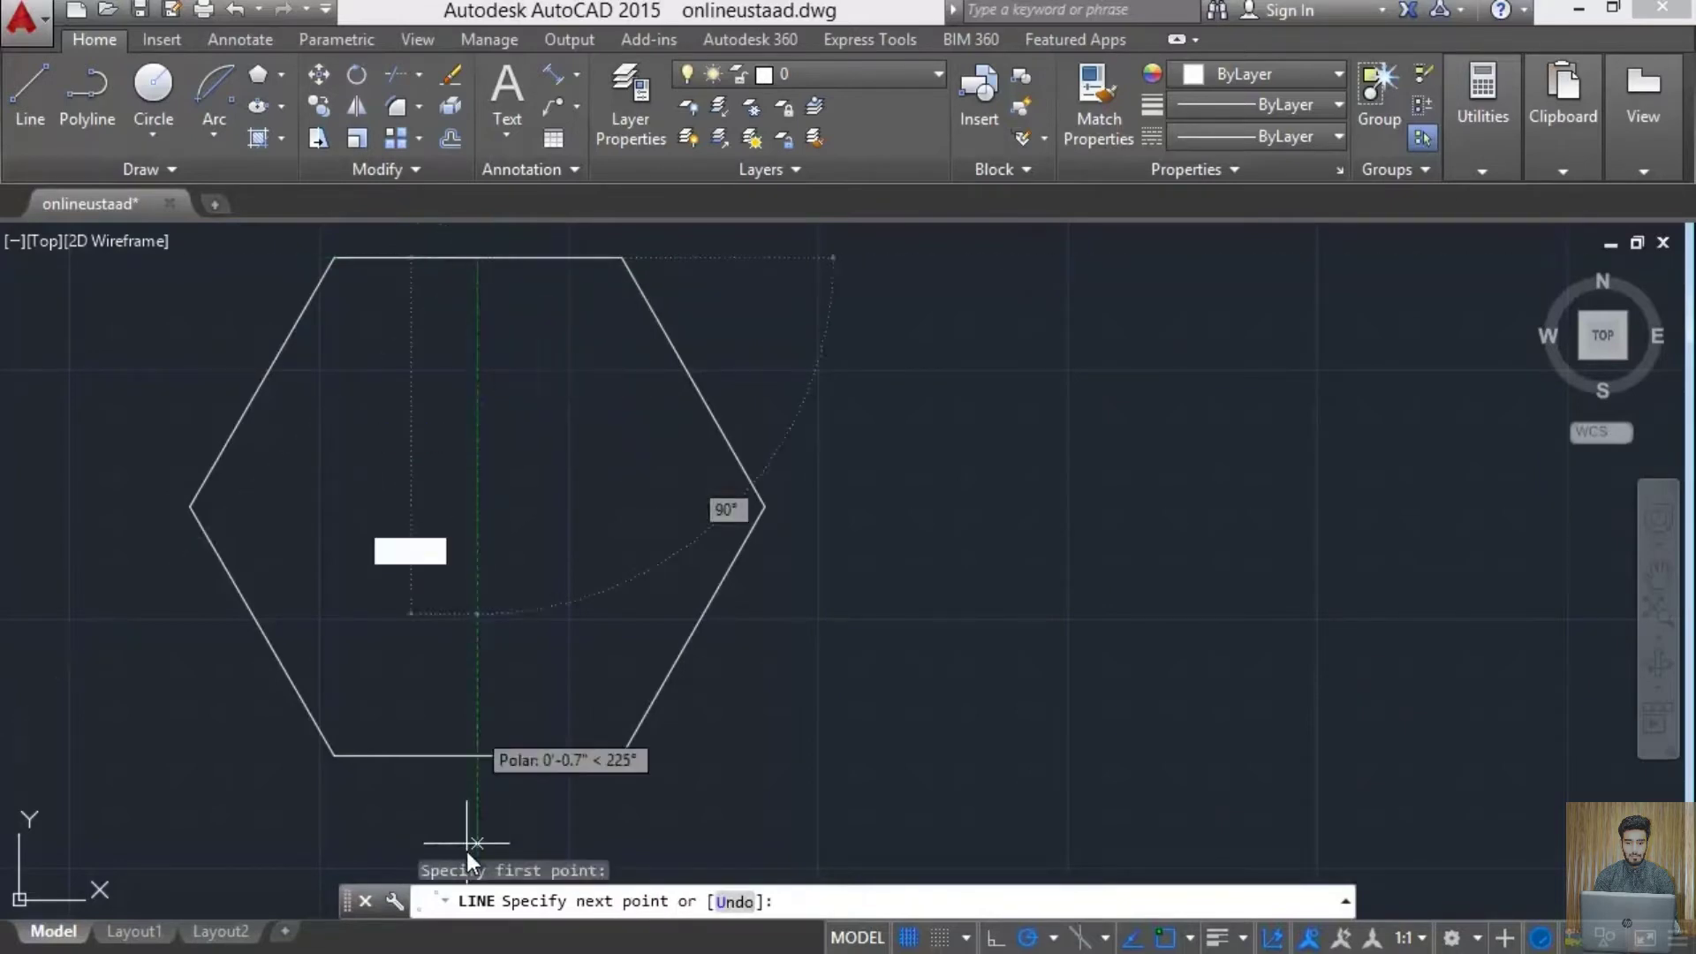
click(478, 756)
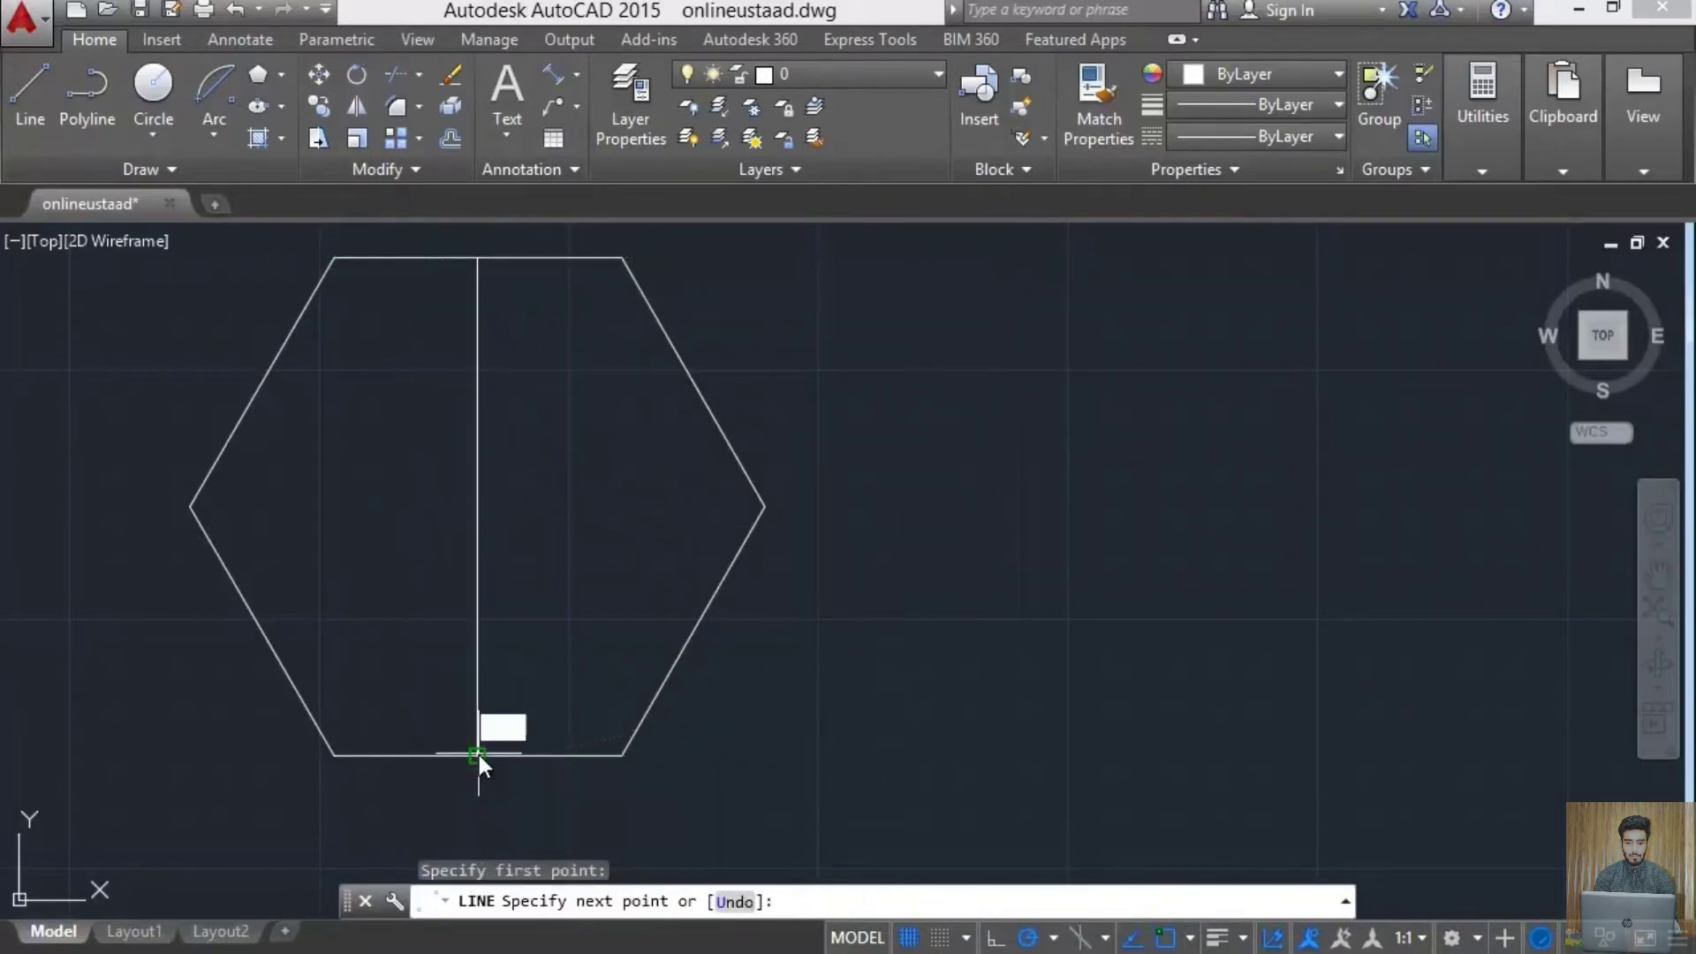
key(Escape)
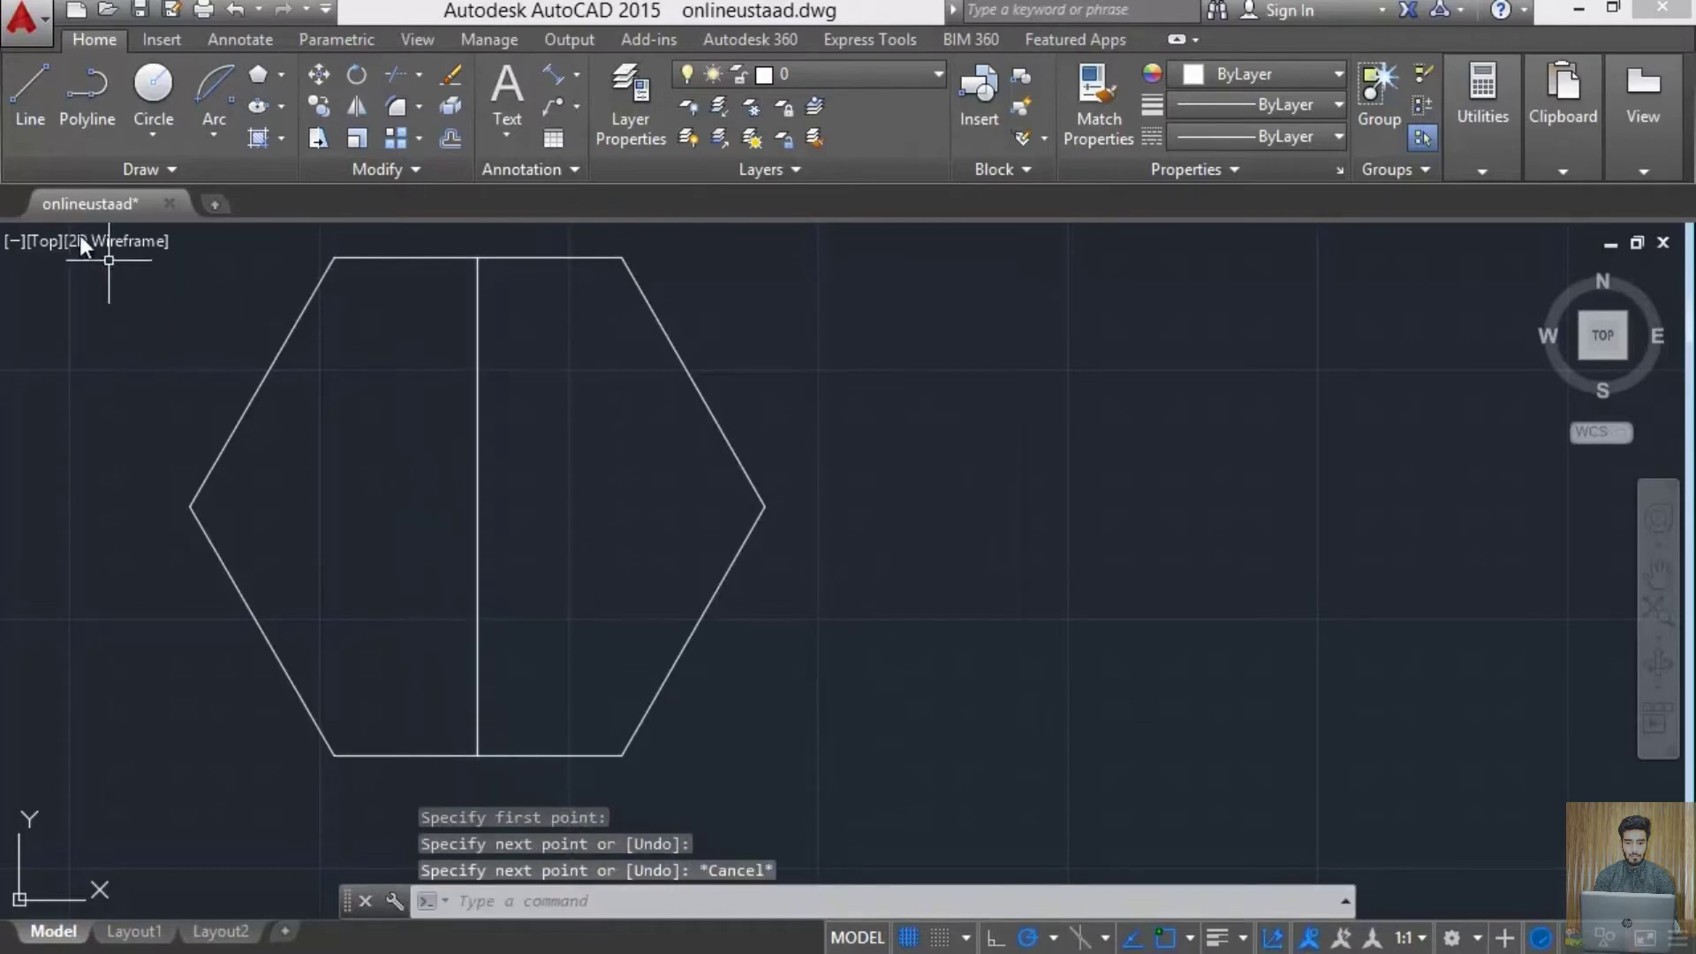
- Draw a horizontal line connecting the hexagon's leftmost and rightmost corners, crossing the vertical line
click(21, 133)
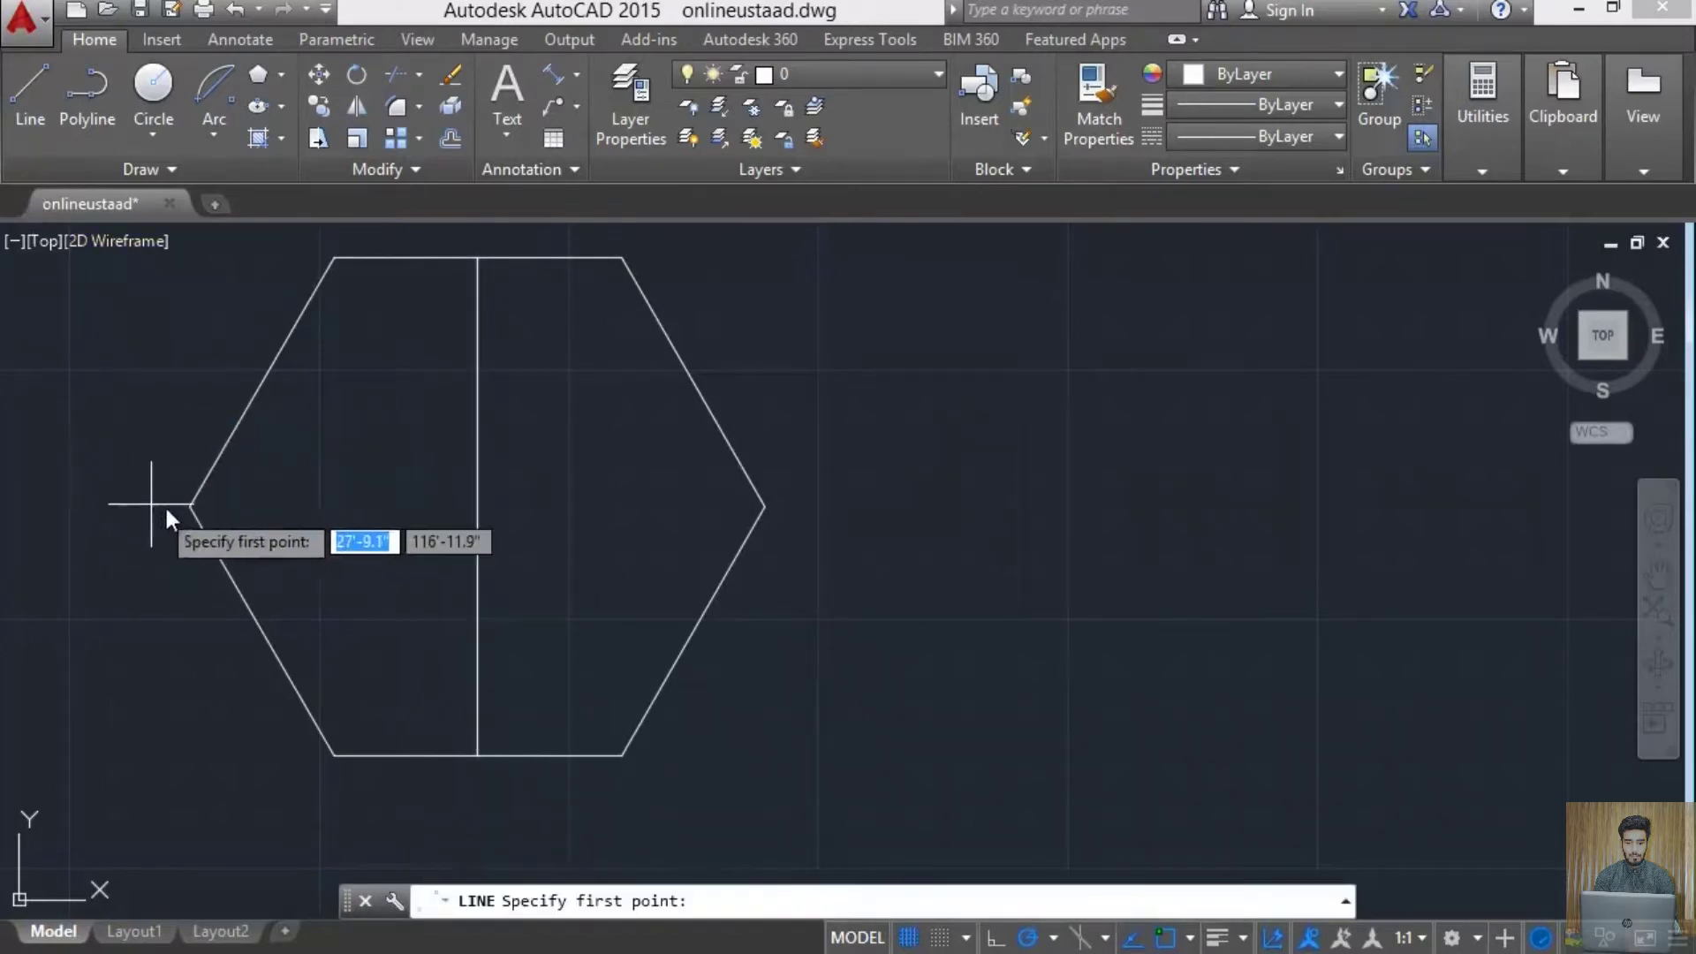
click(188, 507)
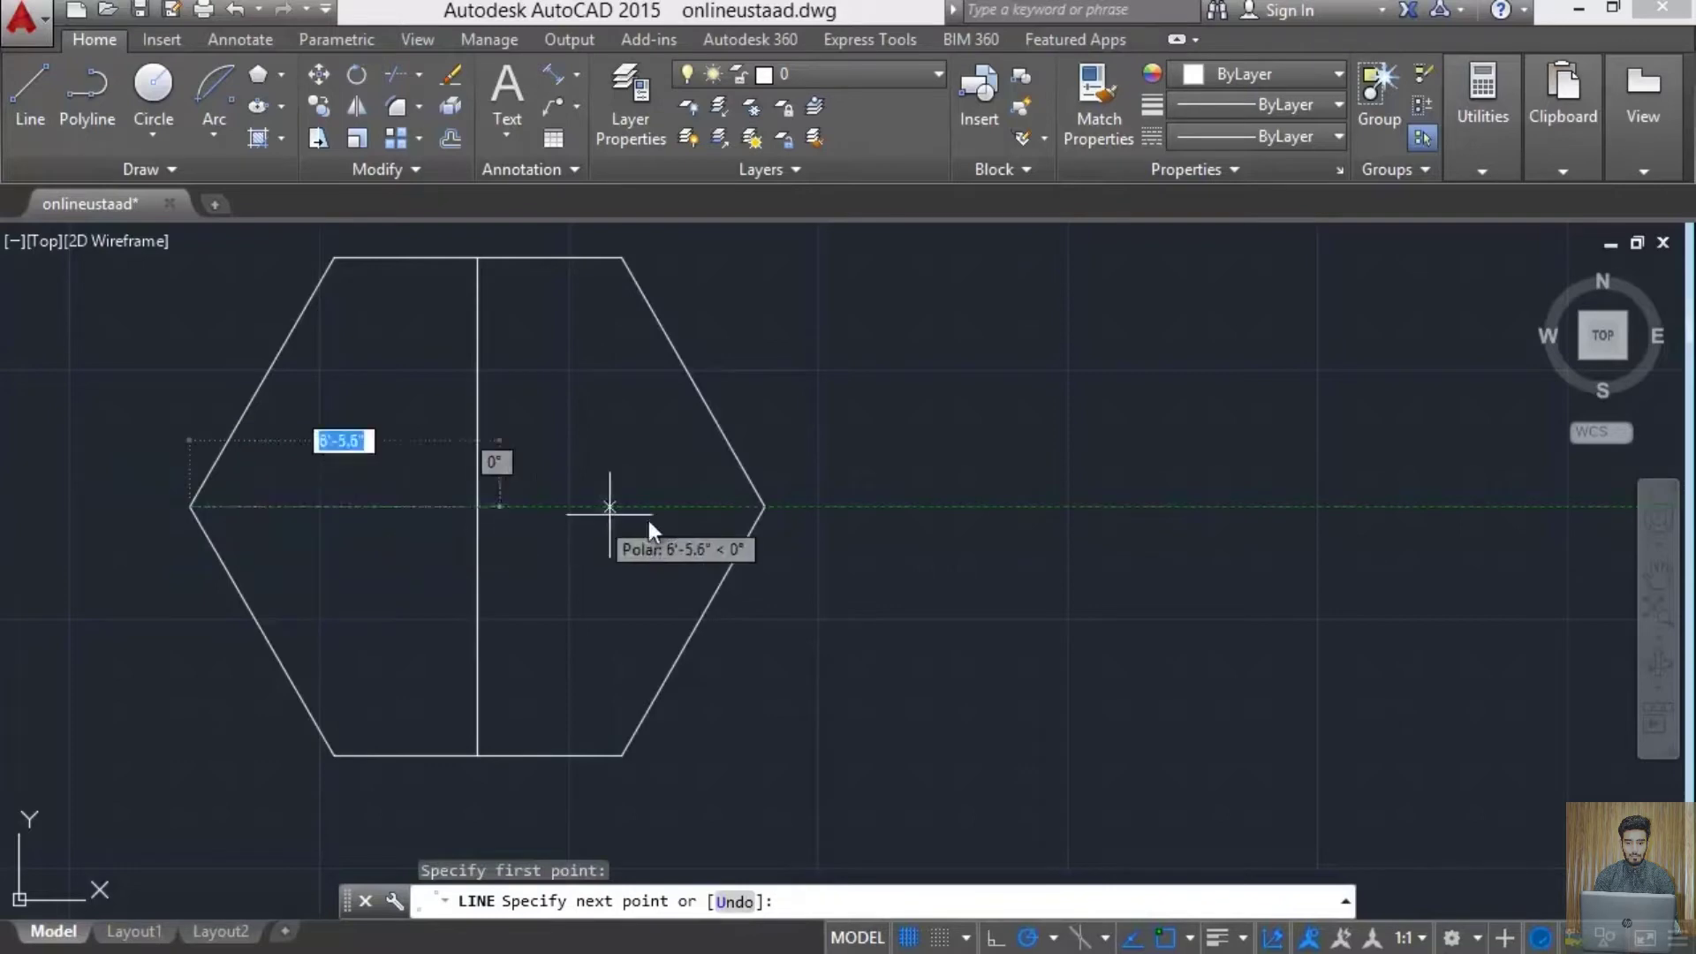
click(765, 508)
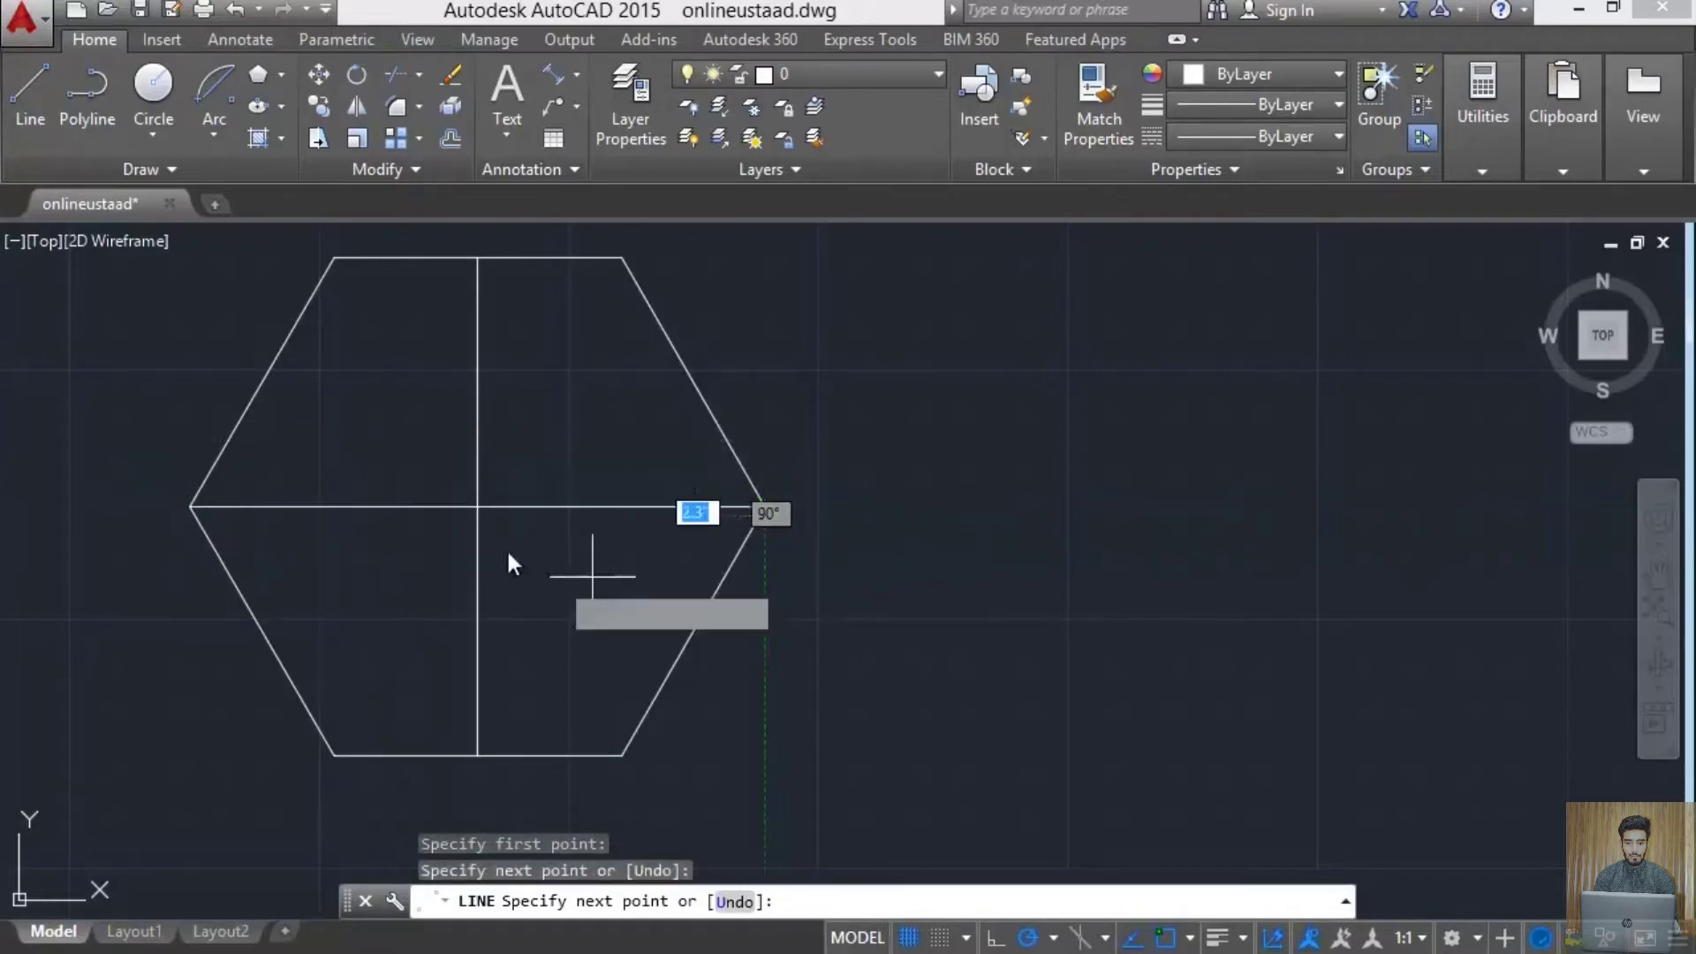
key(Escape)
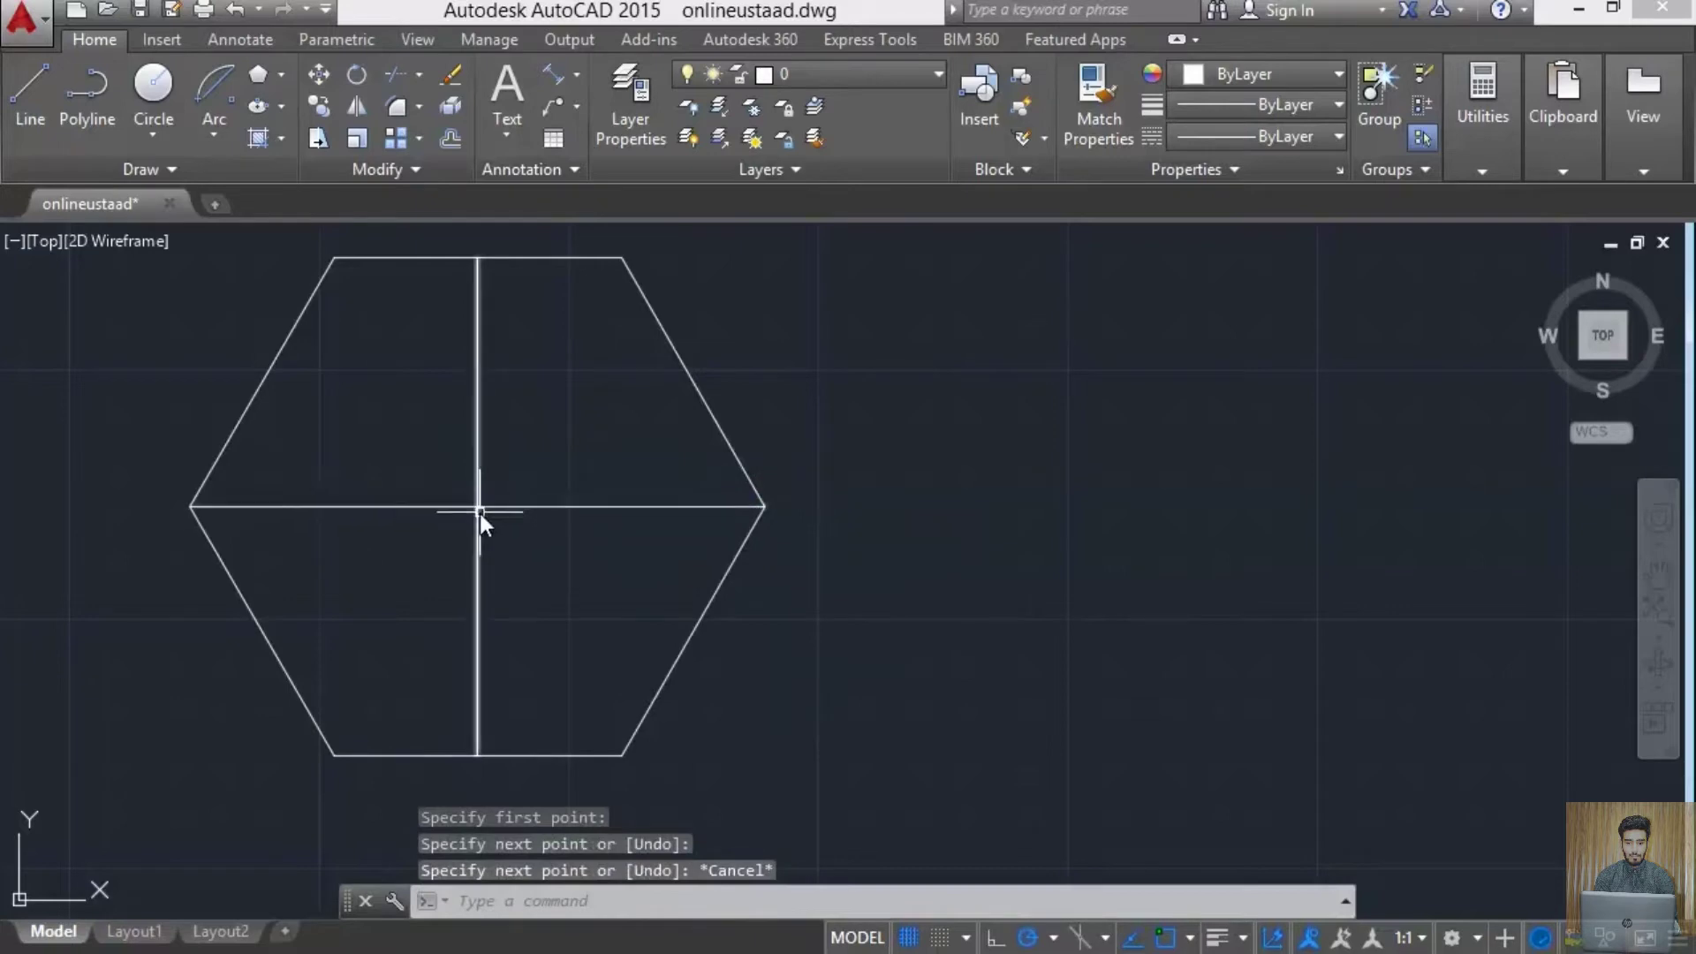
- Draw a diagonal line from the hexagon's upper-left corner to its lower-right corner
click(43, 99)
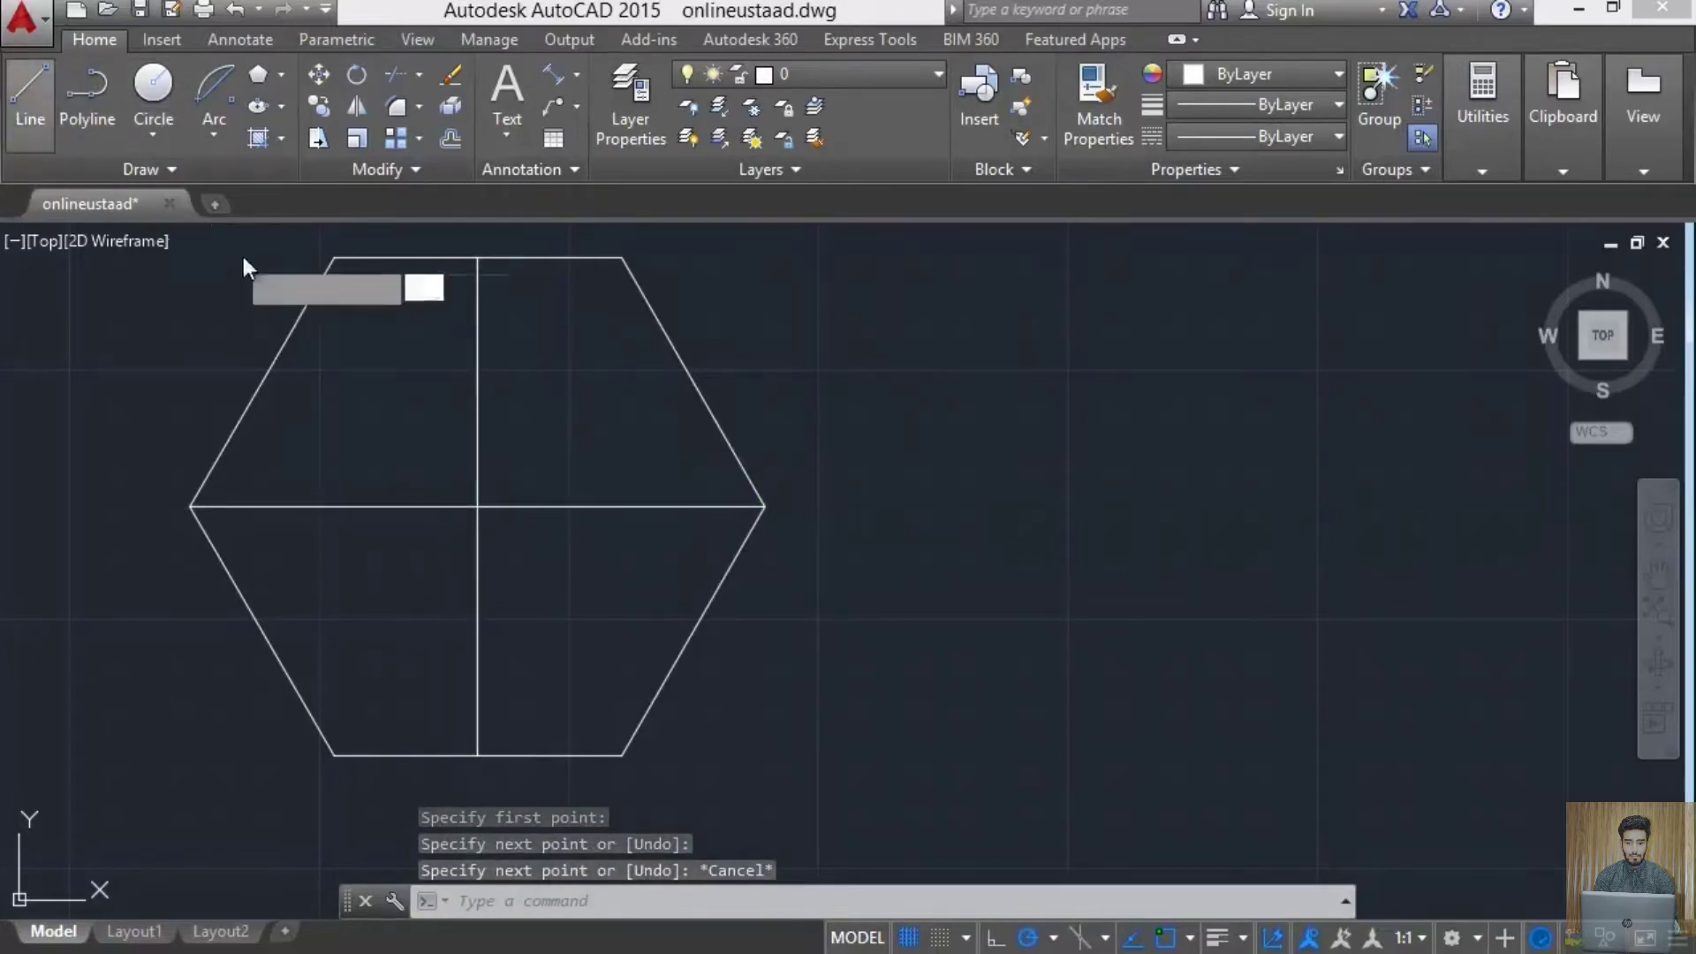
click(334, 261)
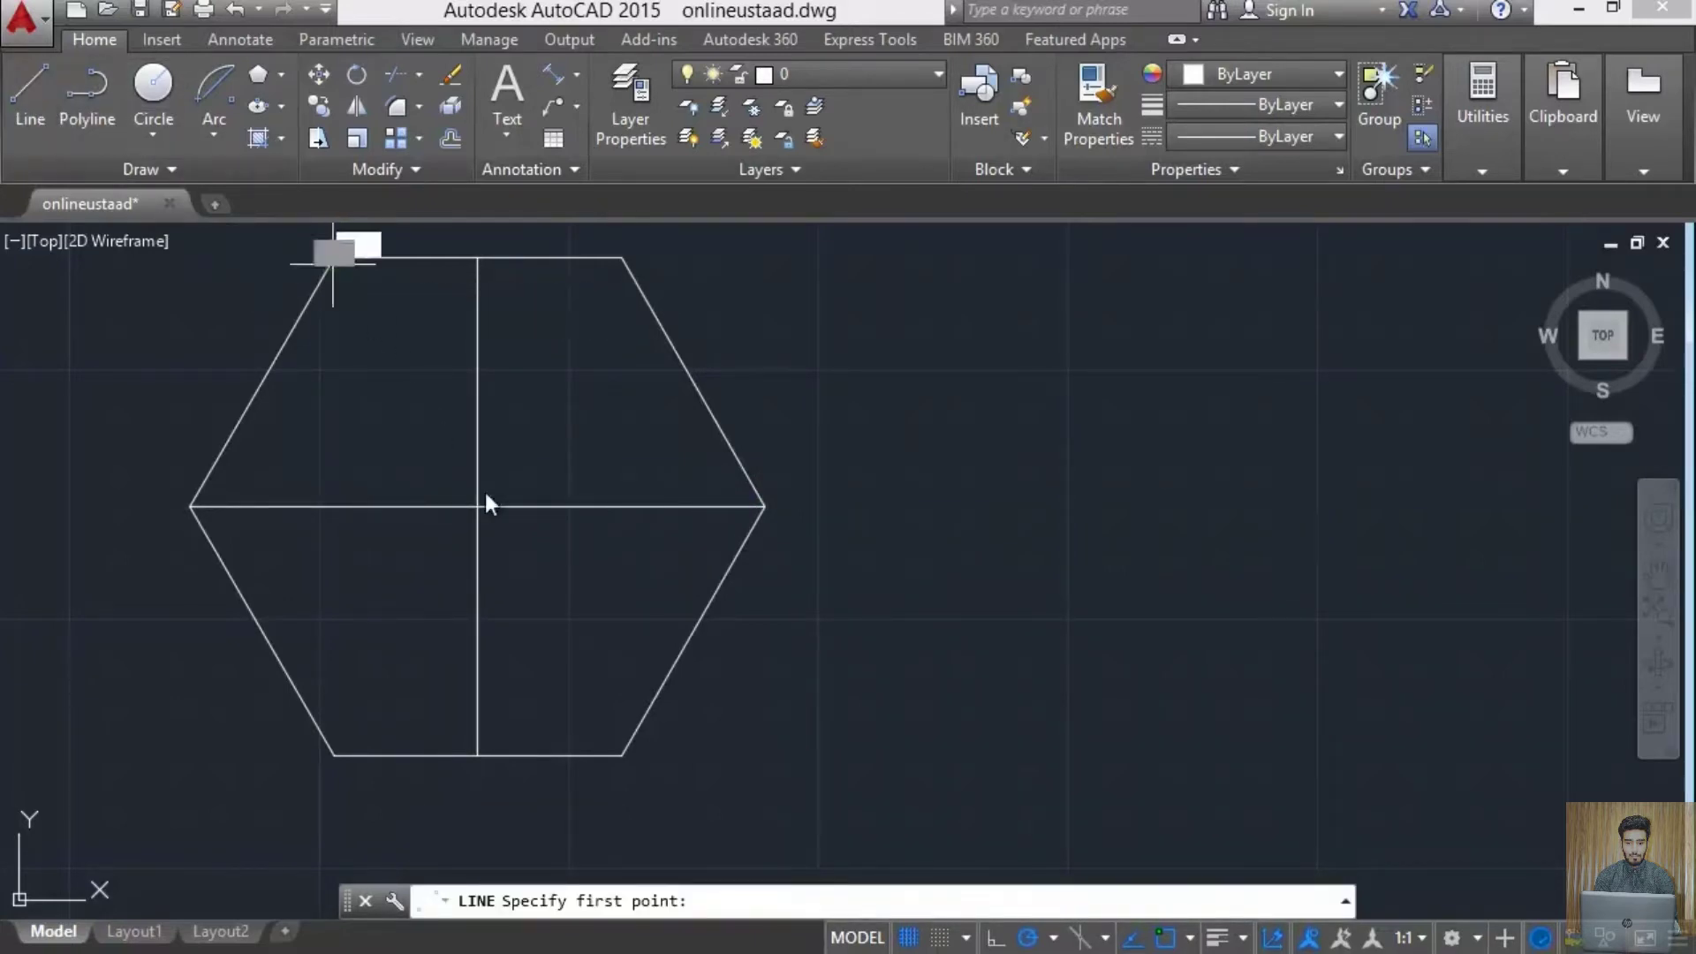
click(631, 756)
key(Escape)
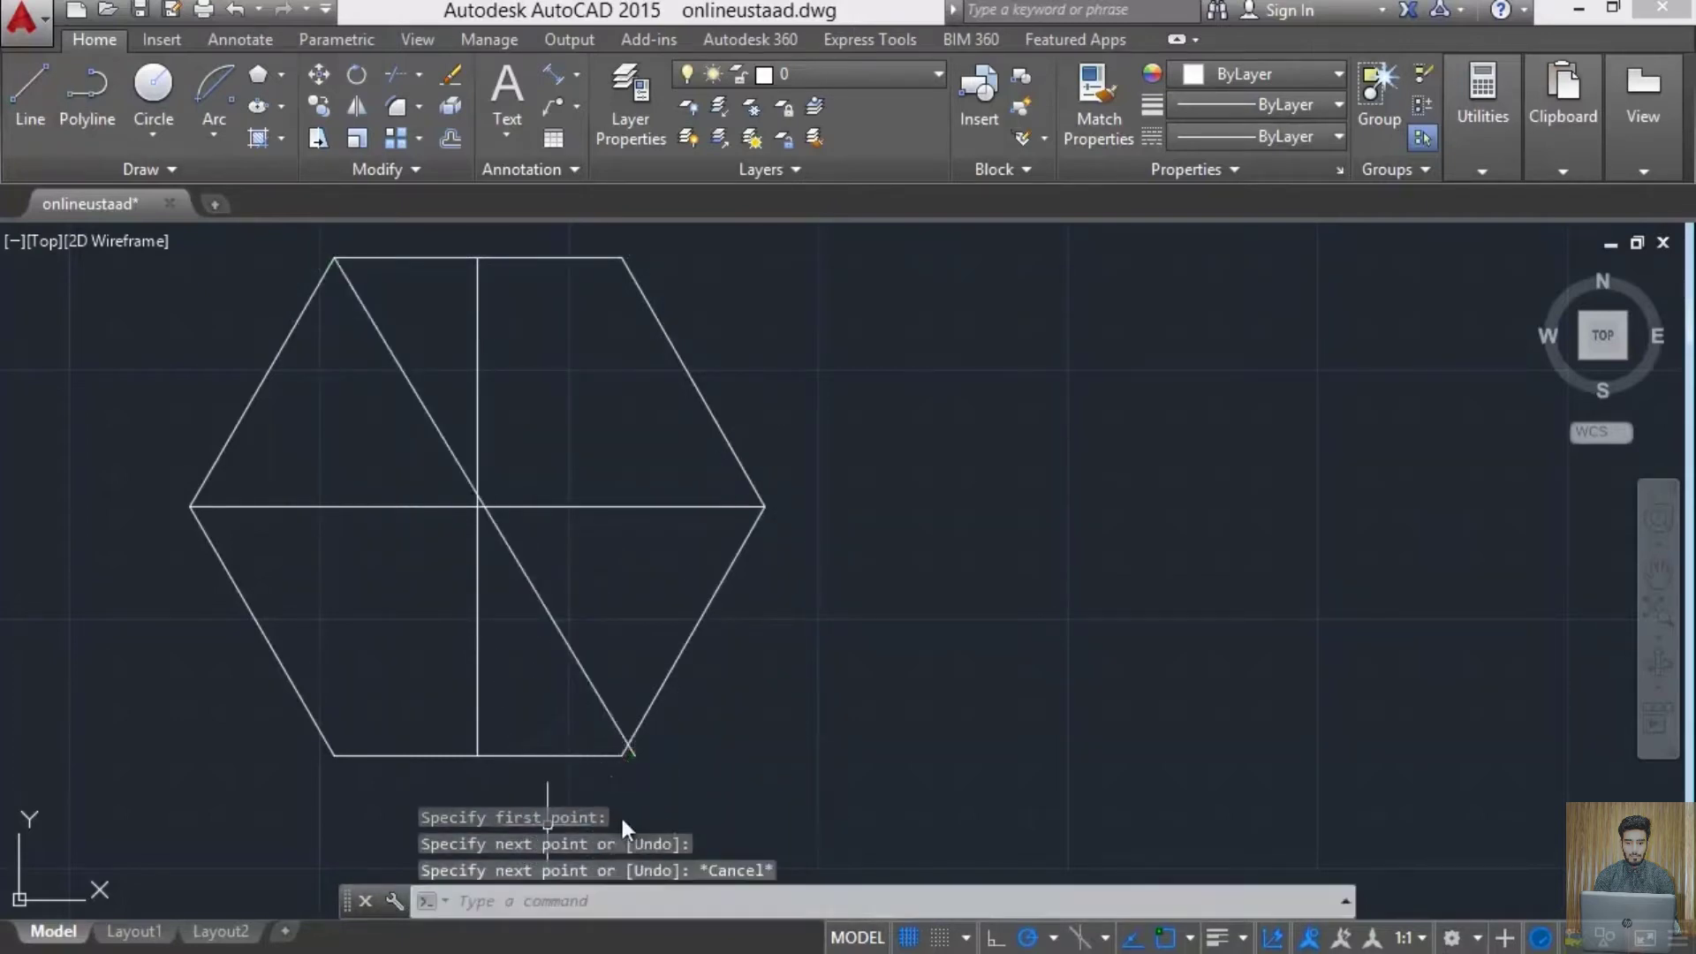
- Try to stretch the diagonal's lower end onto the hexagon's lower-right corner
click(622, 740)
click(640, 762)
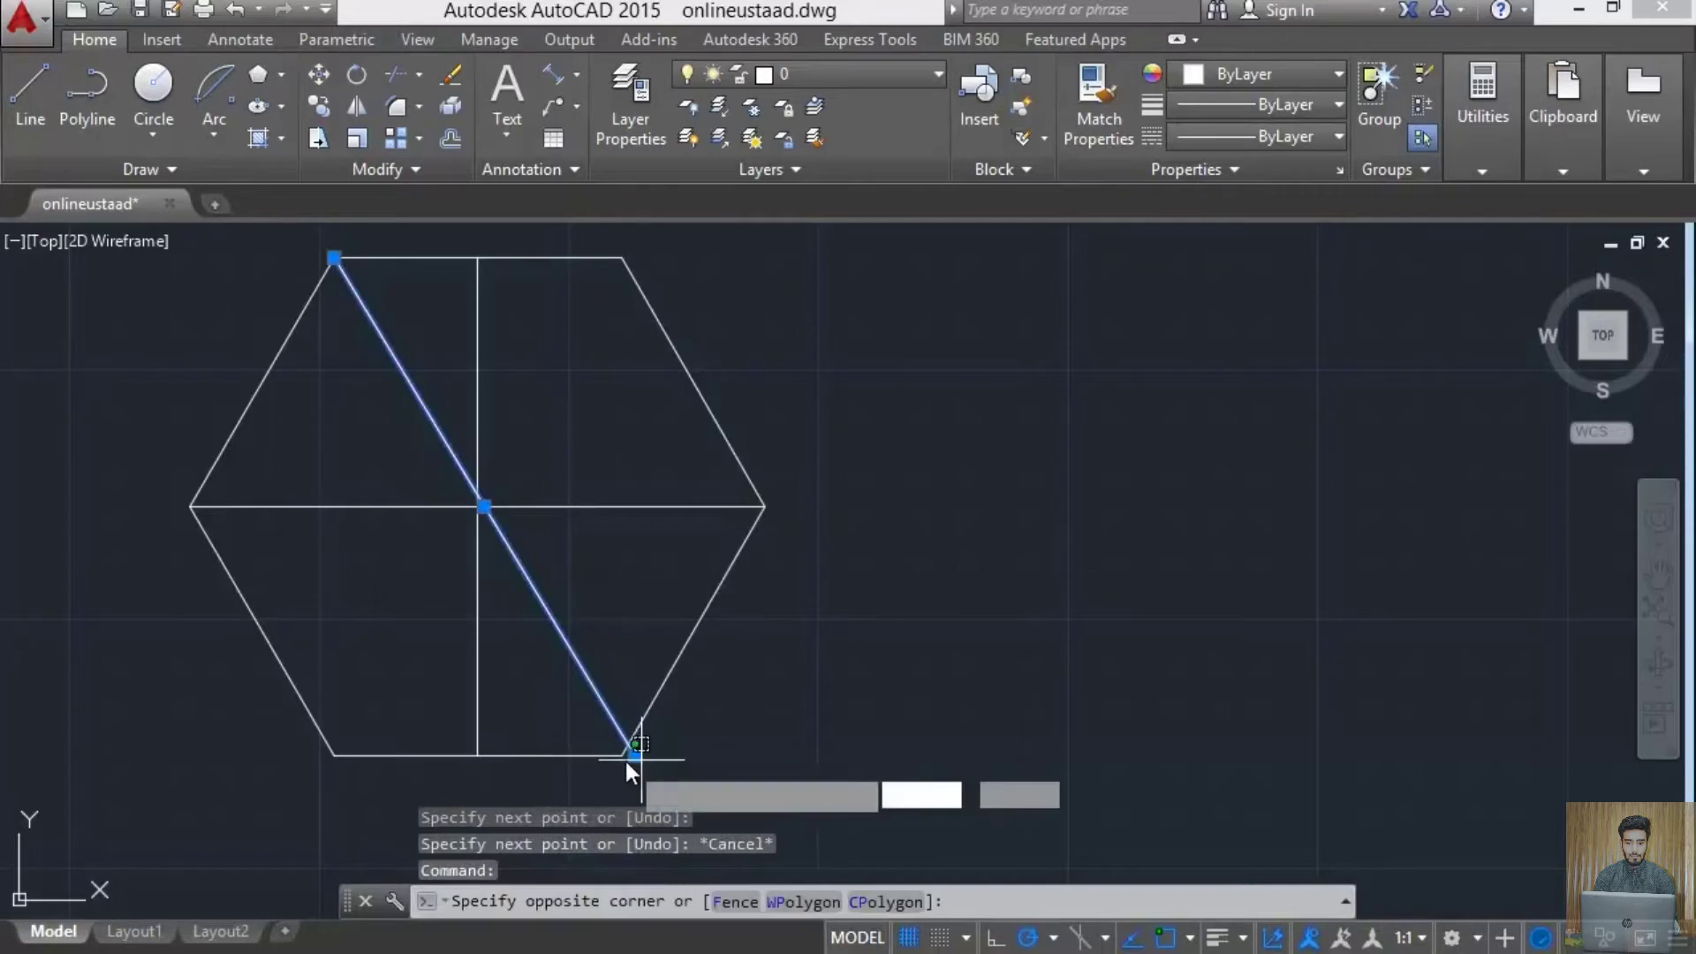
click(645, 758)
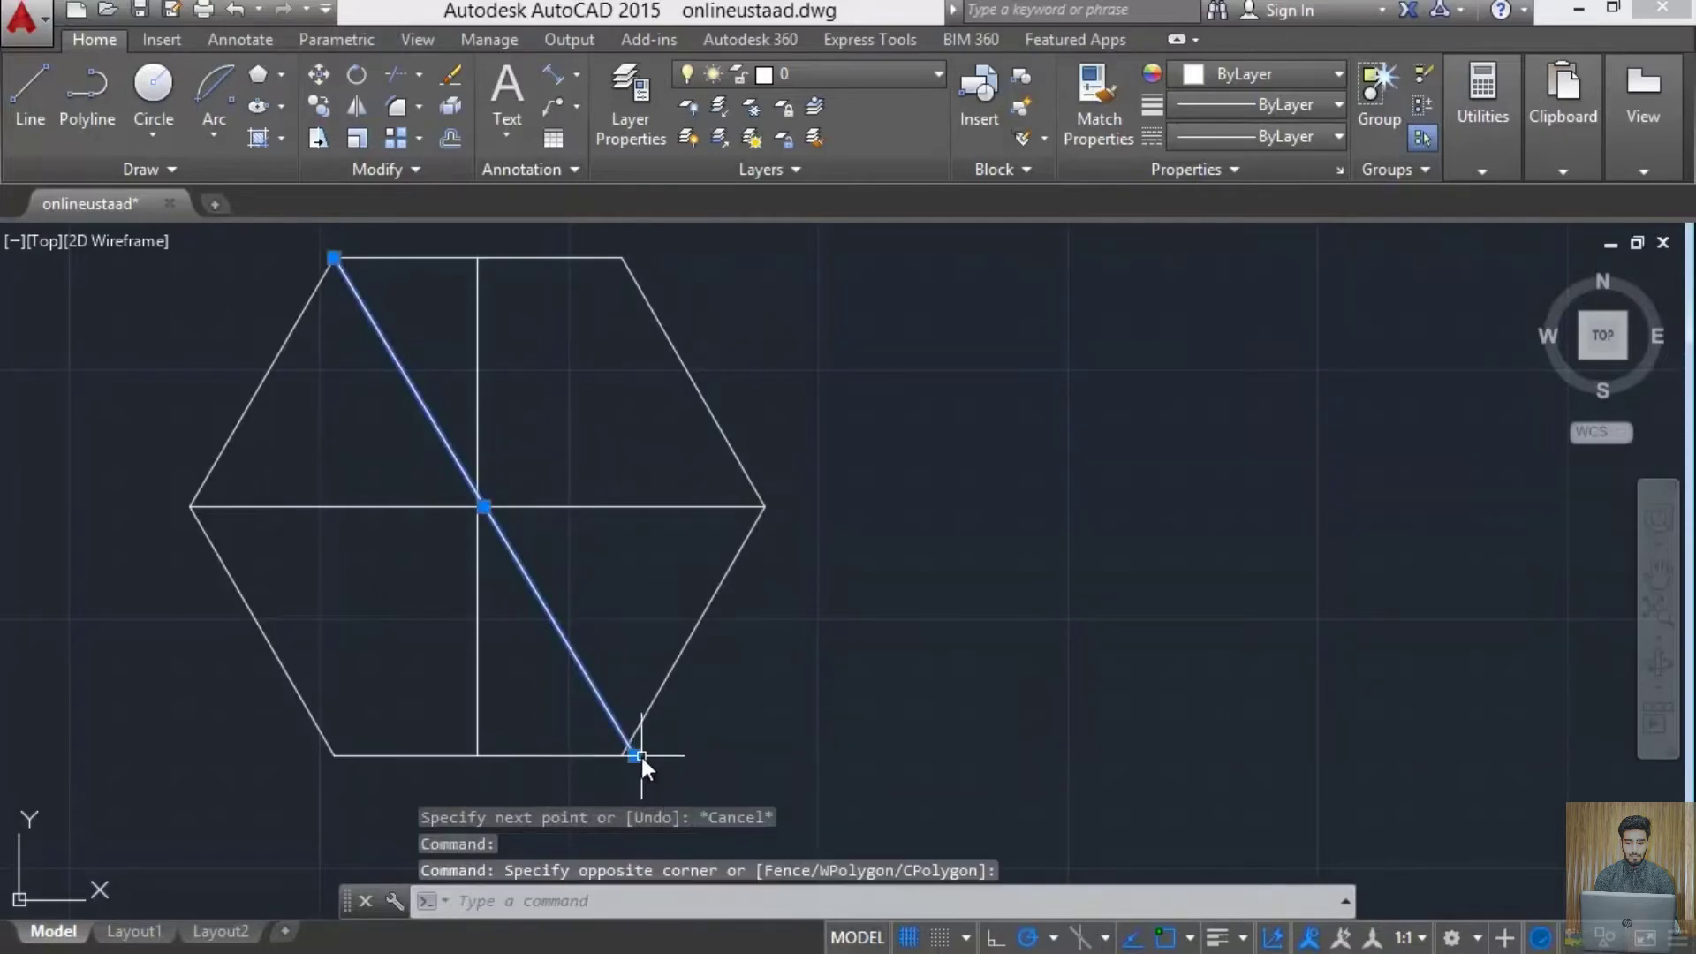
click(628, 755)
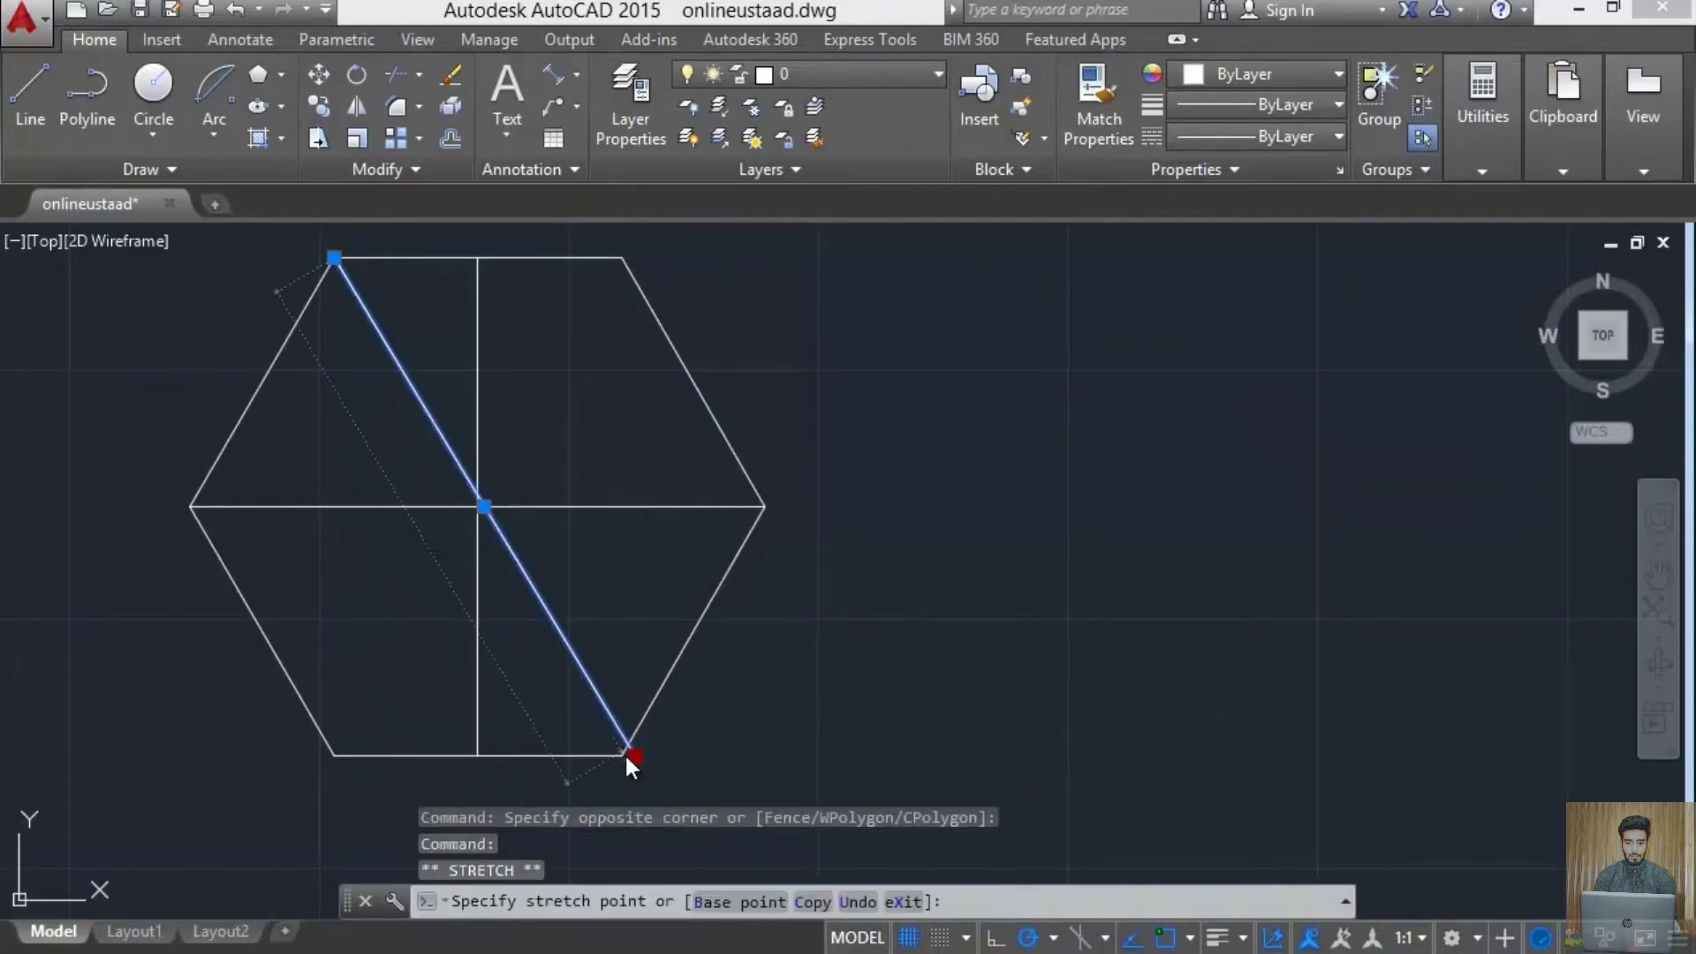
key(Escape)
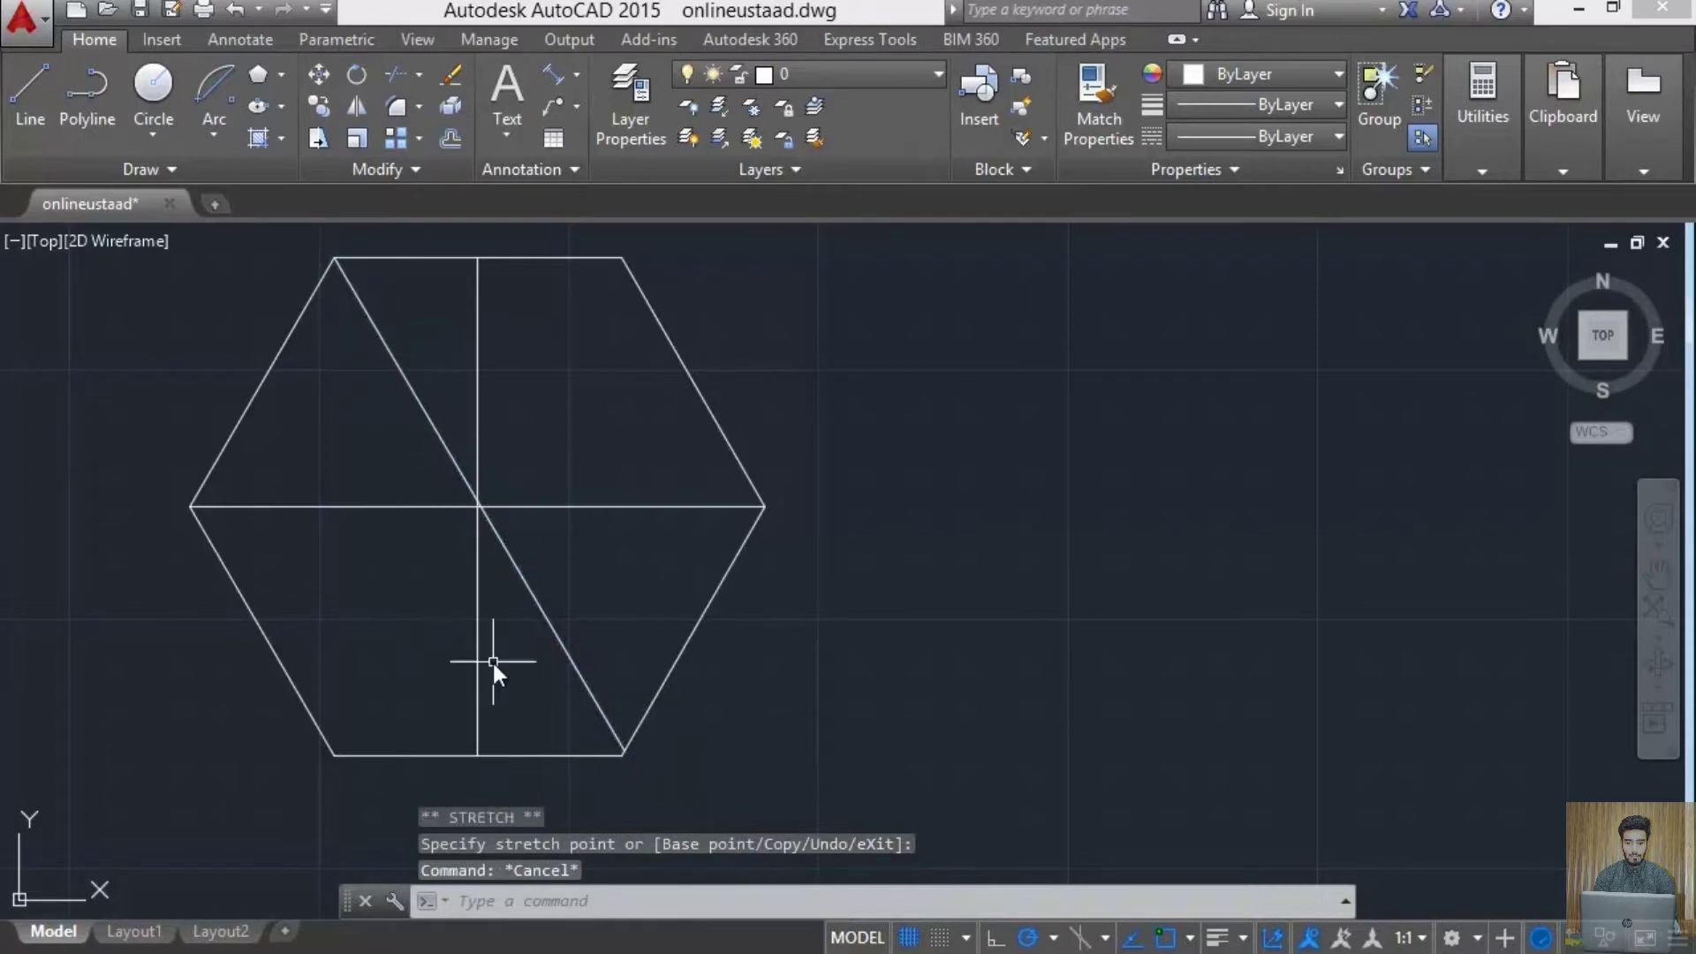
- Stretch the lower end of the diagonal exactly onto the endpoint at the hexagon's lower-right corner
scroll(620, 761, up, 4)
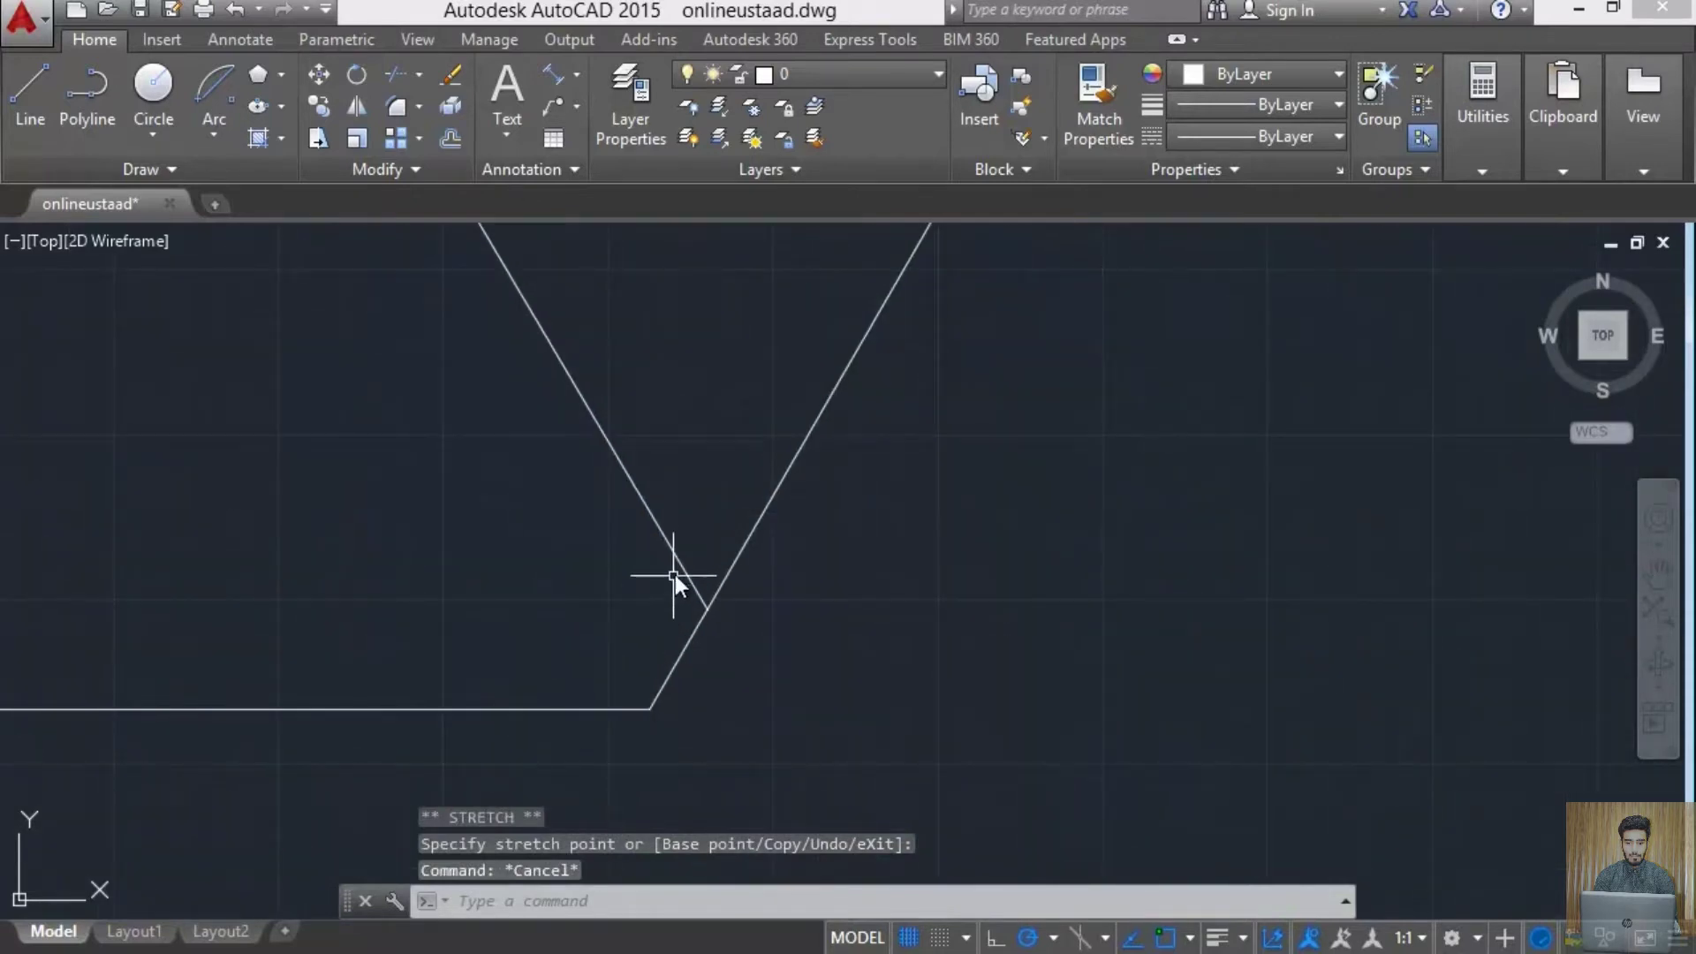
click(675, 574)
click(680, 574)
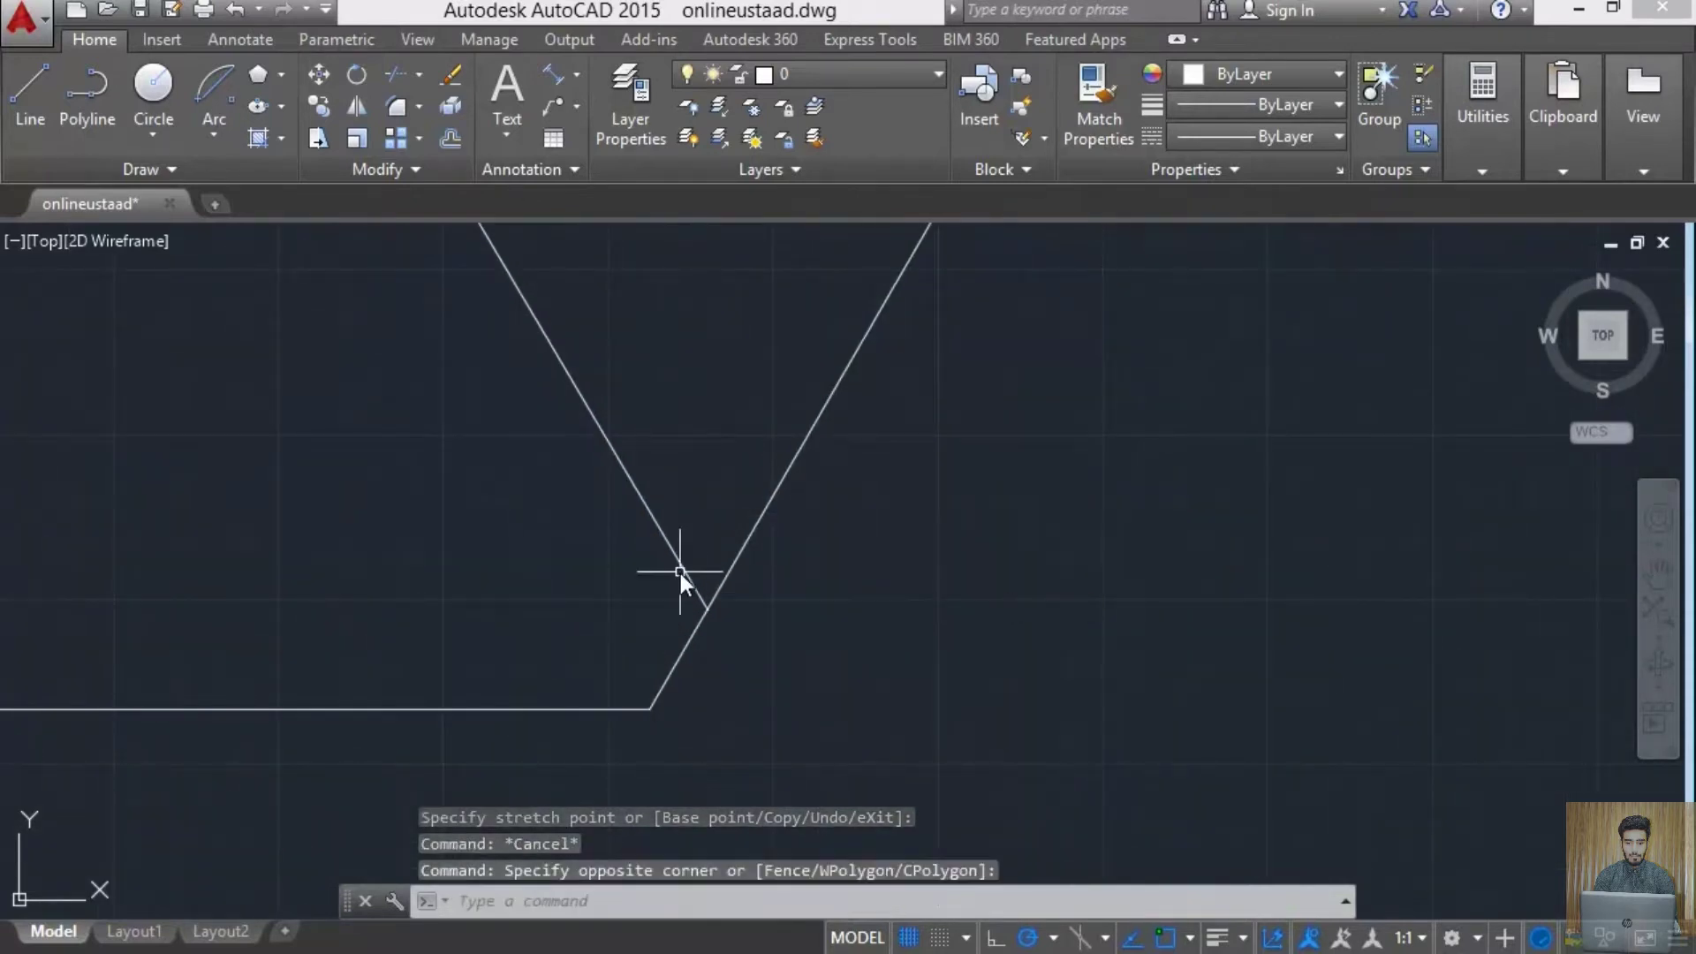
click(707, 609)
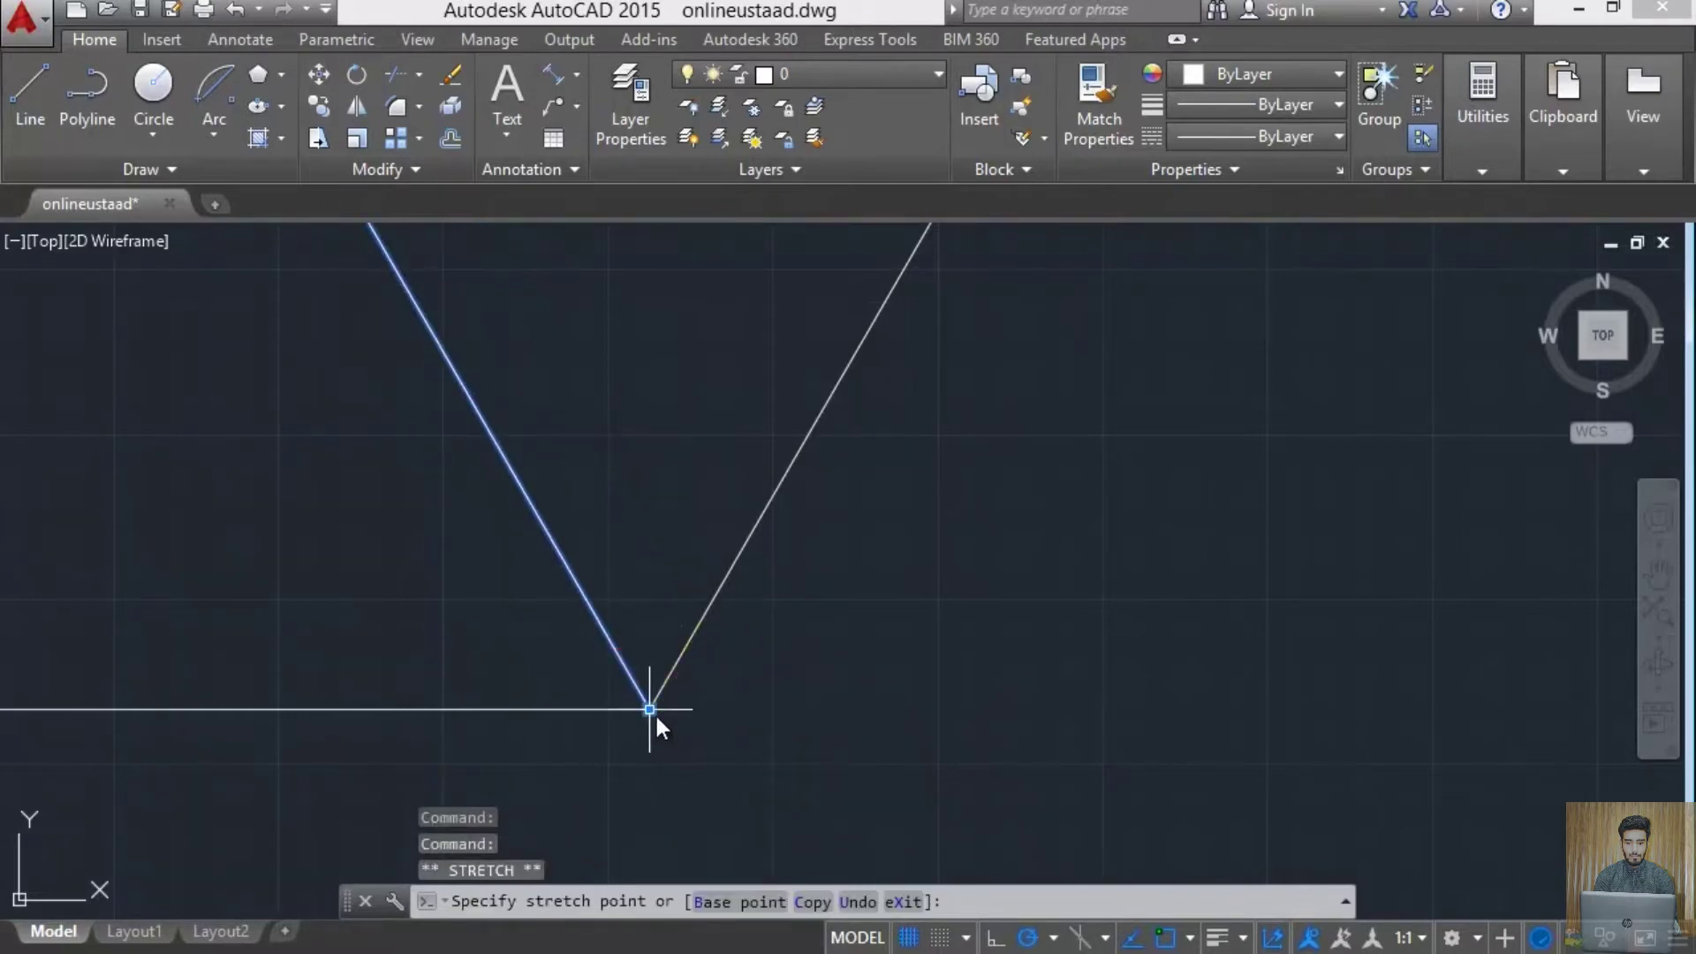
click(650, 709)
scroll(470, 703, down, 5)
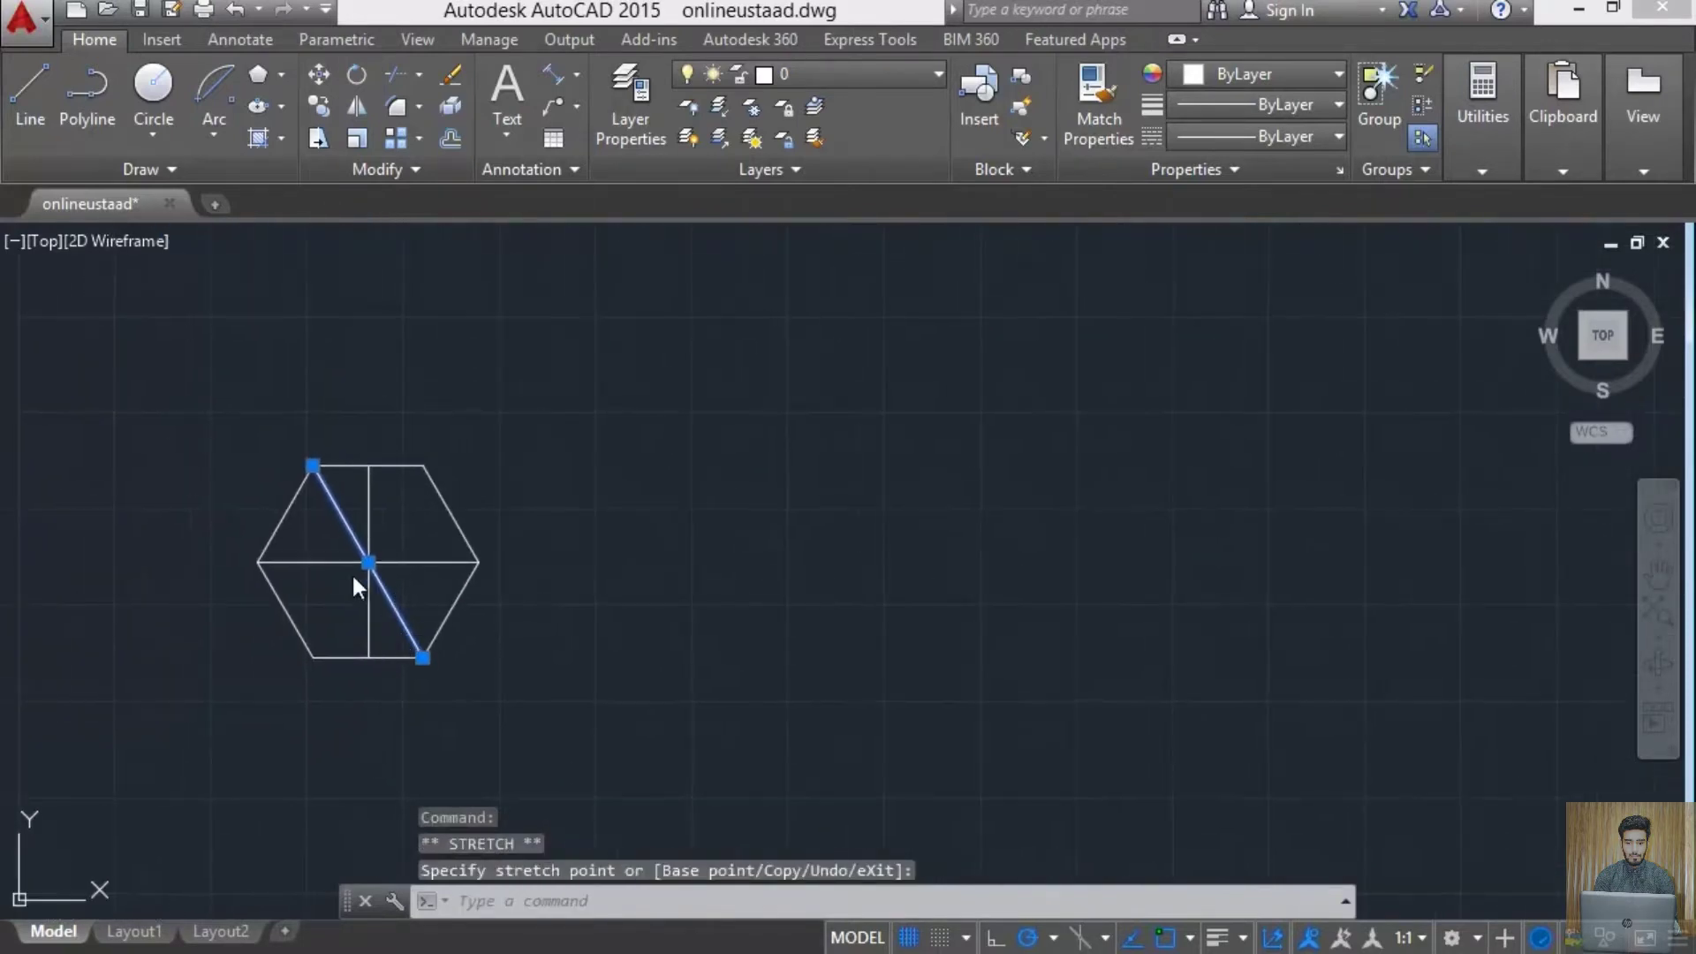
key(Escape)
- Draw a second diagonal line from the hexagon's upper-right corner to its lower-left corner
scroll(349, 570, up, 10)
scroll(552, 523, down, 8)
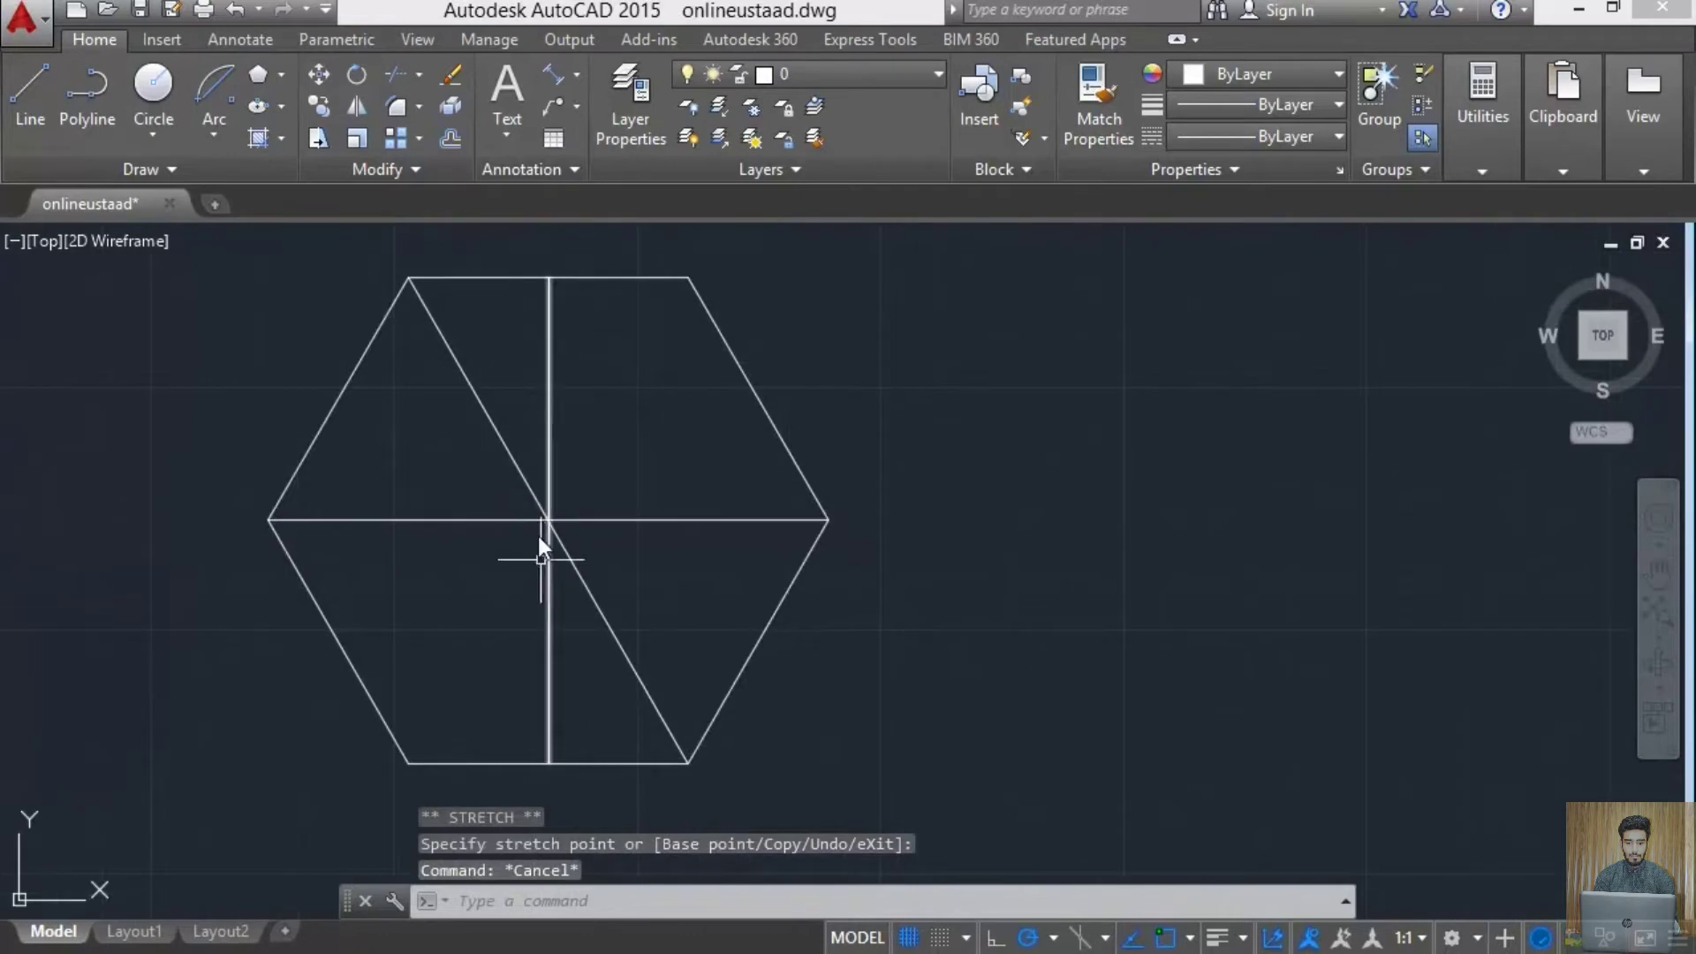
click(30, 89)
click(690, 279)
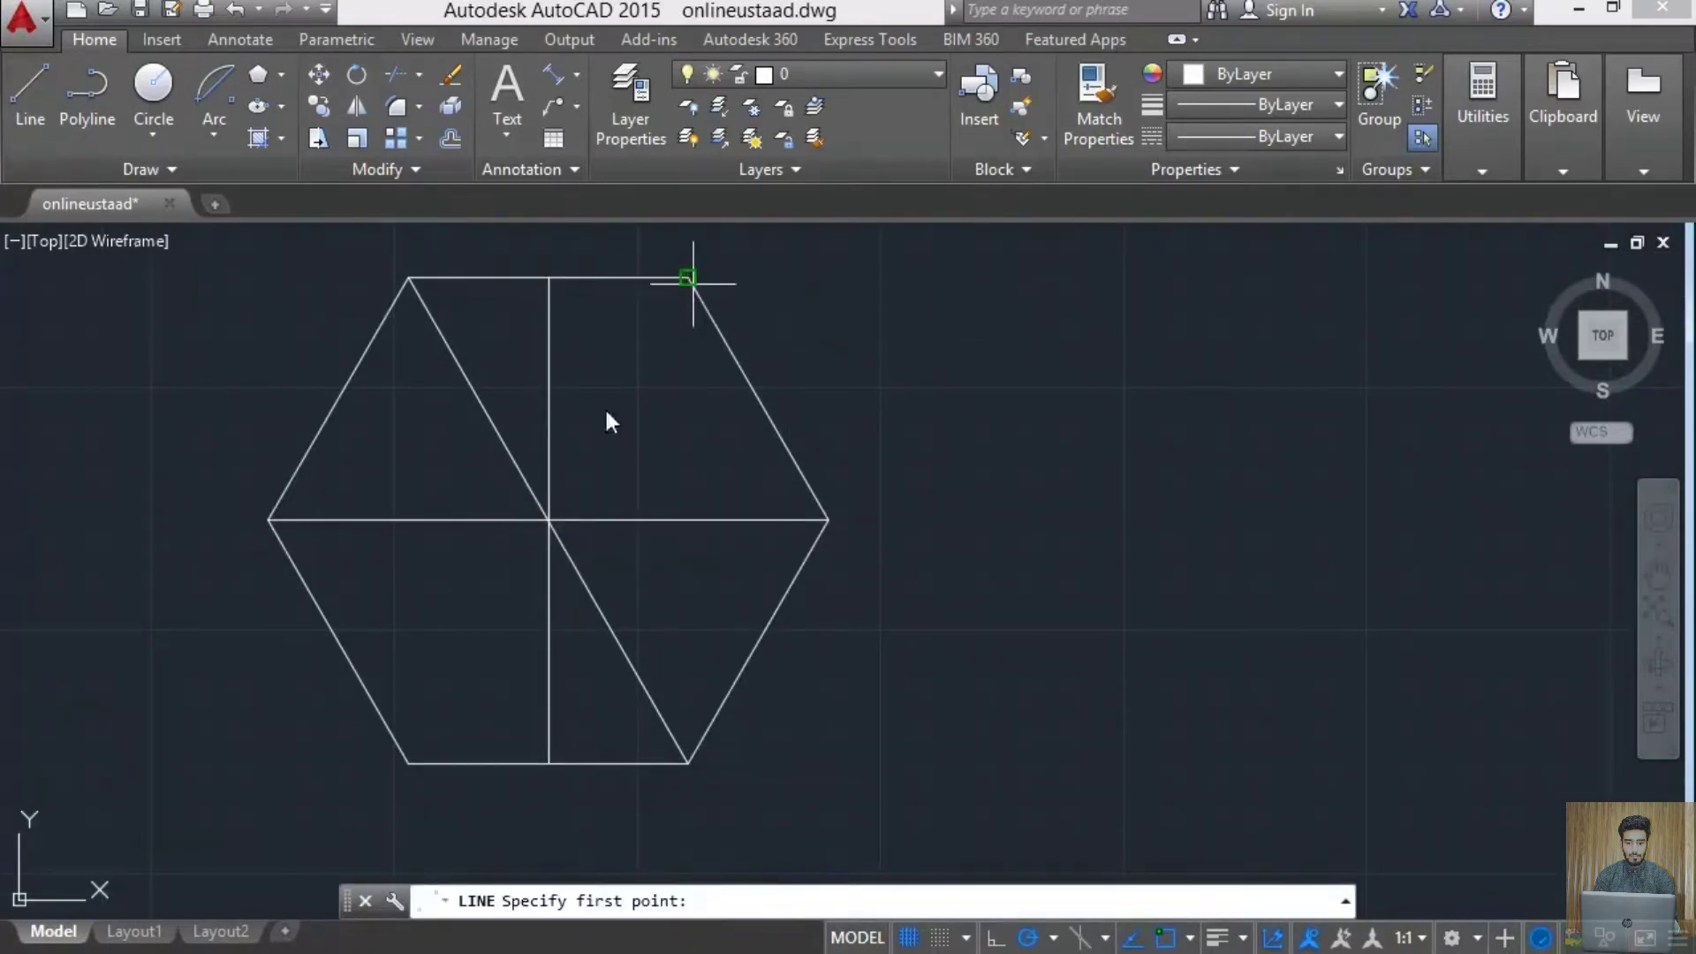
click(413, 770)
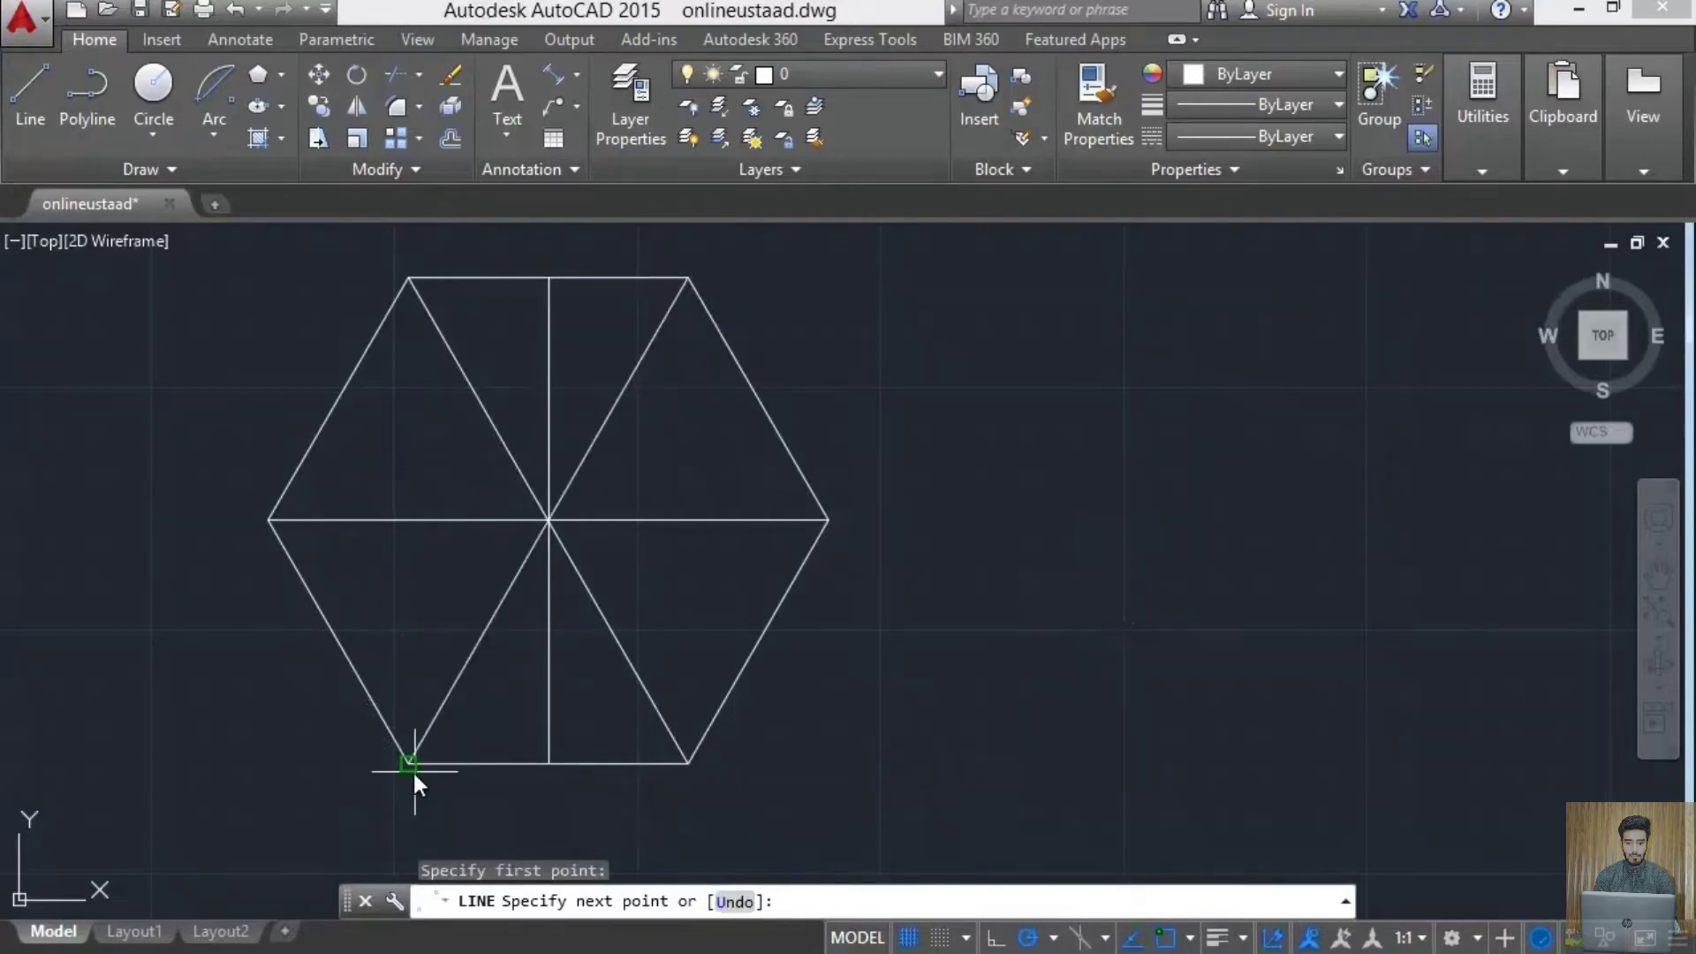
key(Escape)
- Delete the vertical and horizontal lines inside the hexagon, keeping only the two diagonals
scroll(531, 549, up, 3)
scroll(540, 415, down, 1)
scroll(600, 530, down, 2)
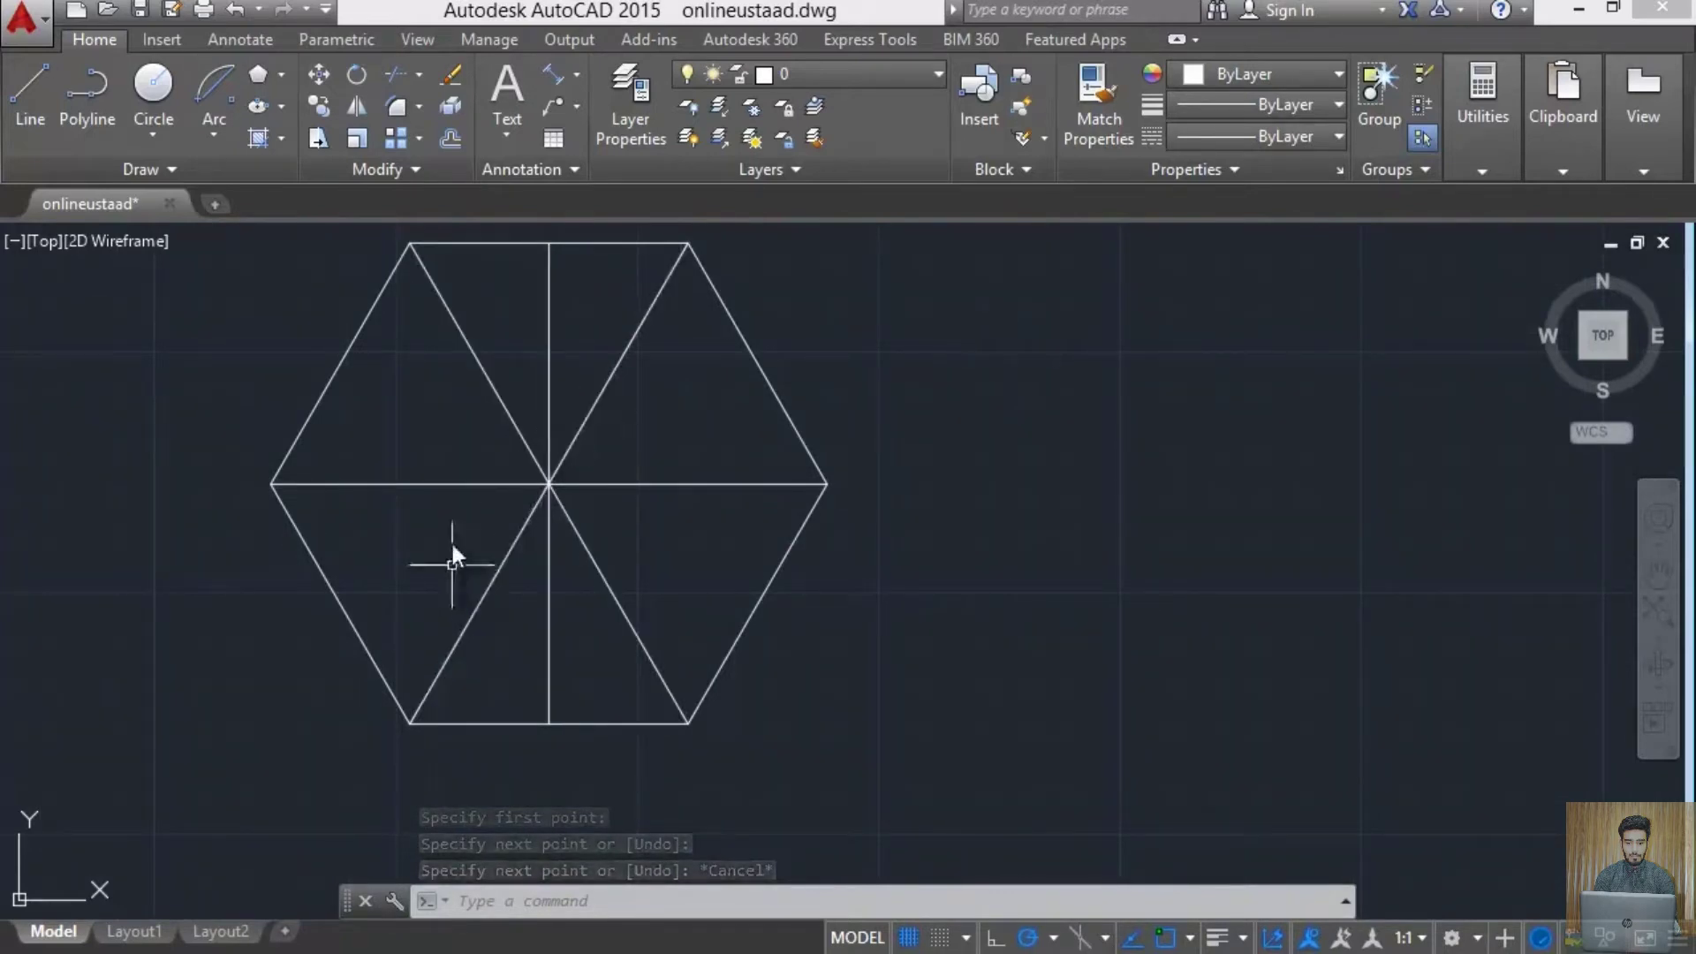
click(551, 356)
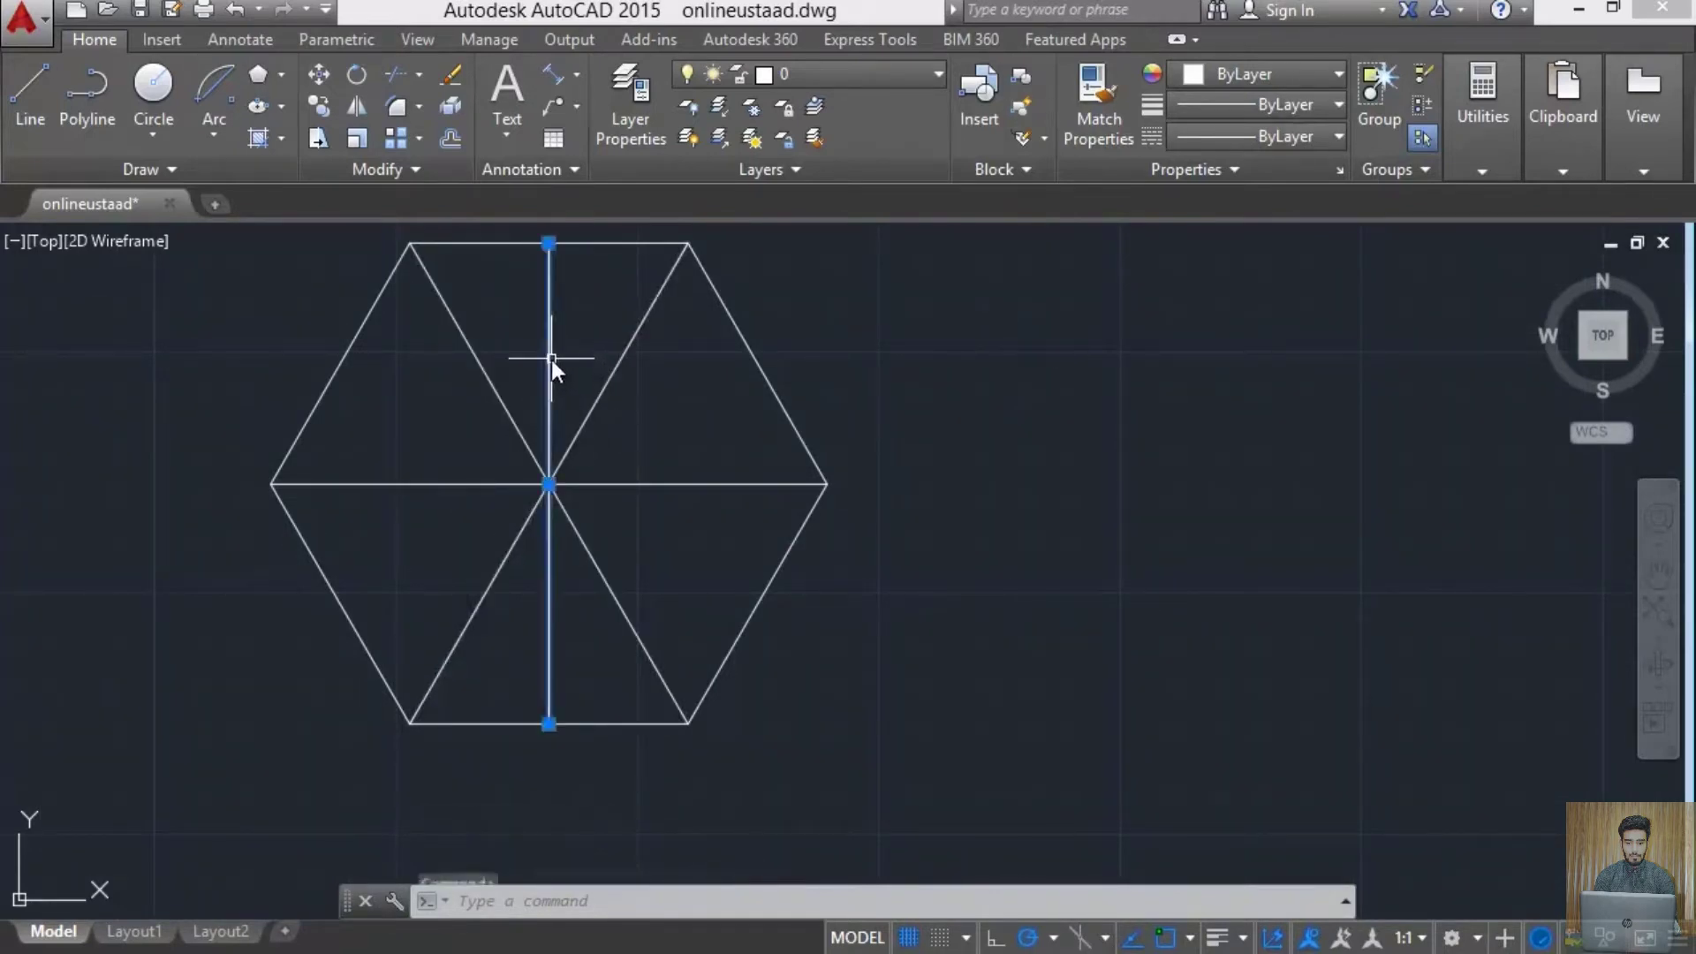
key(Delete)
click(617, 484)
key(Delete)
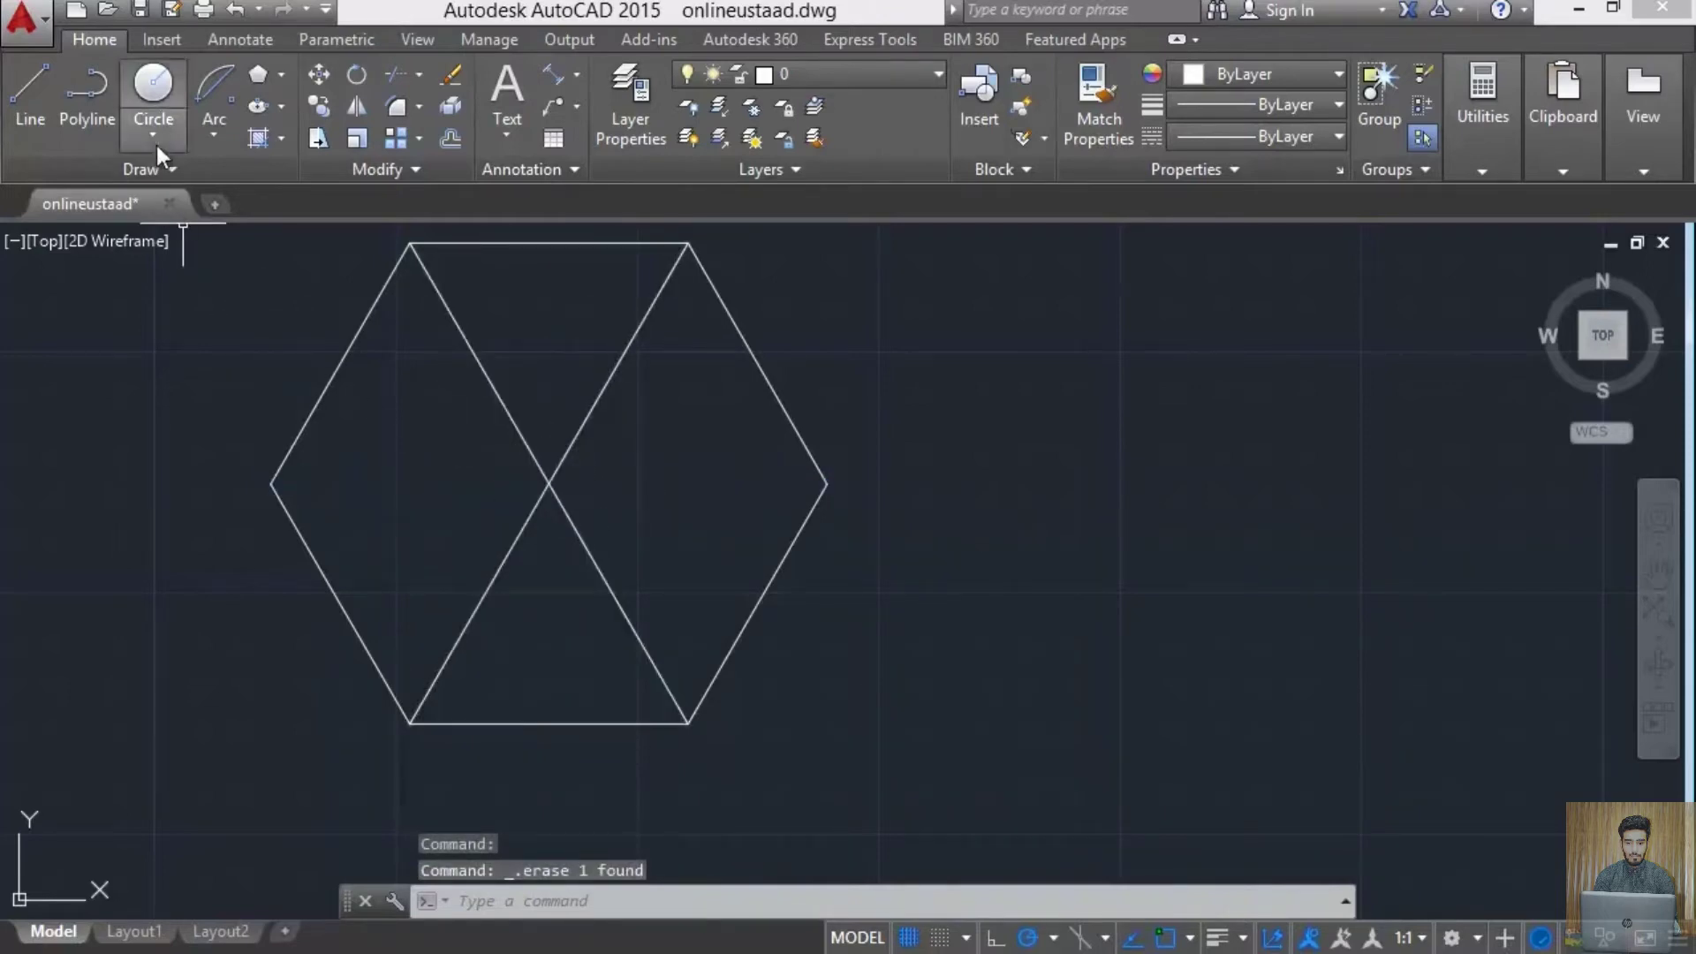
- Draw a circle with a 6' radius centred on the intersection of the hexagon's two diagonals
click(157, 98)
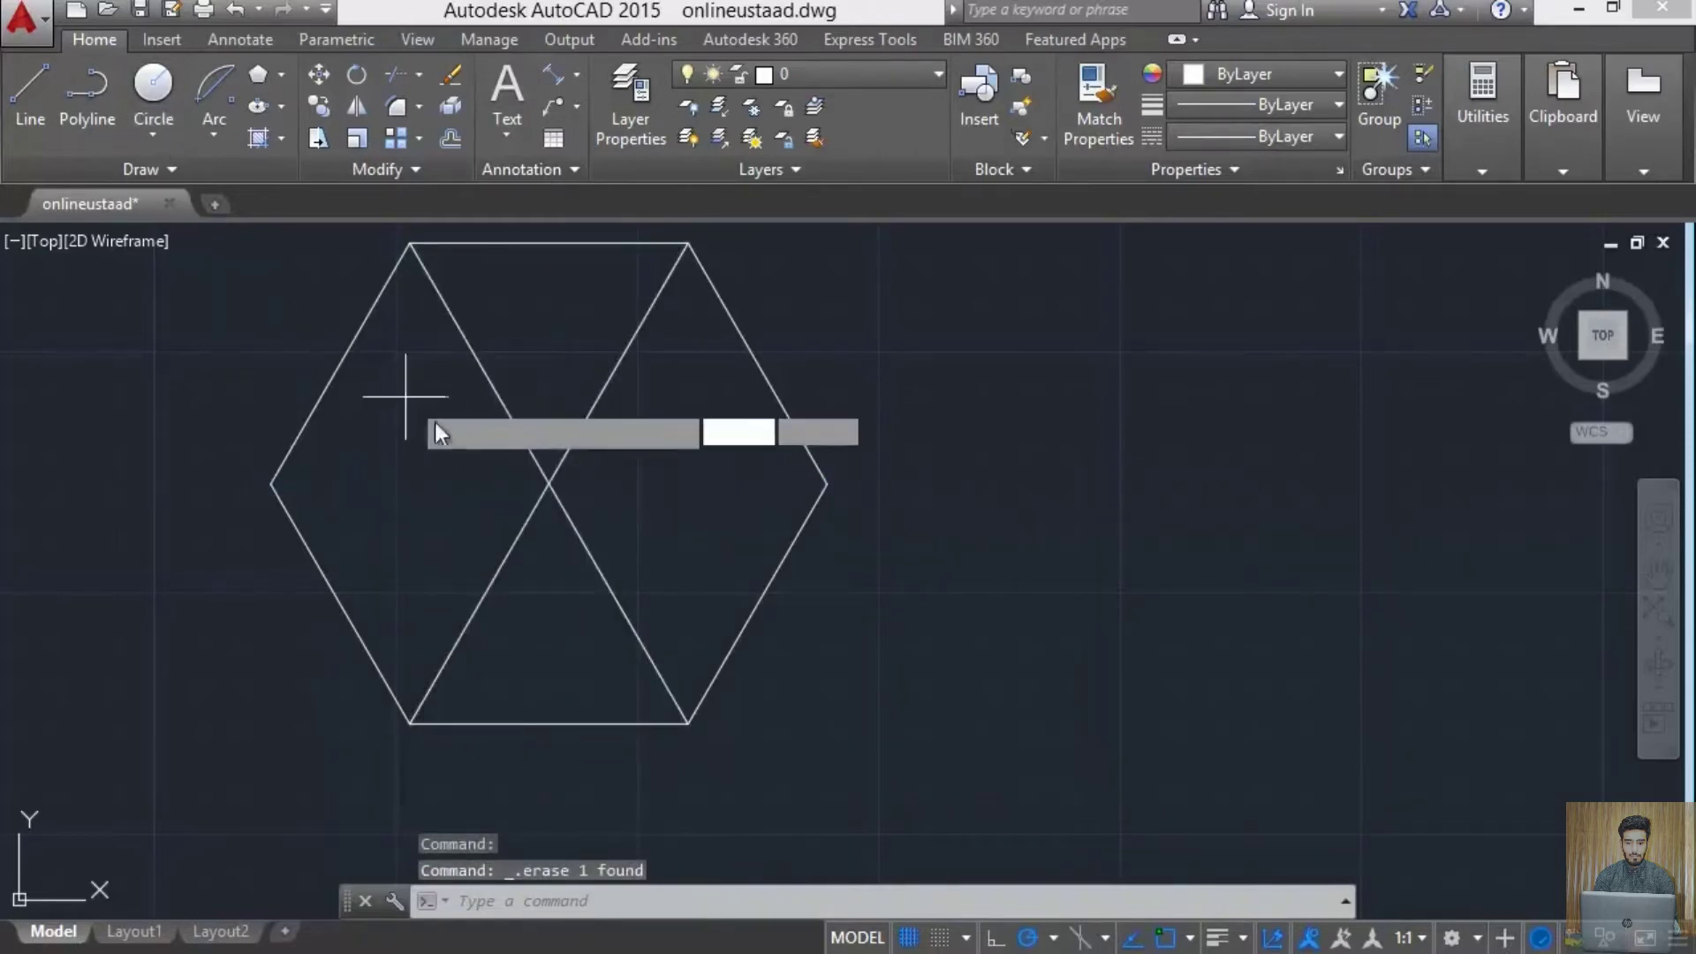
click(548, 485)
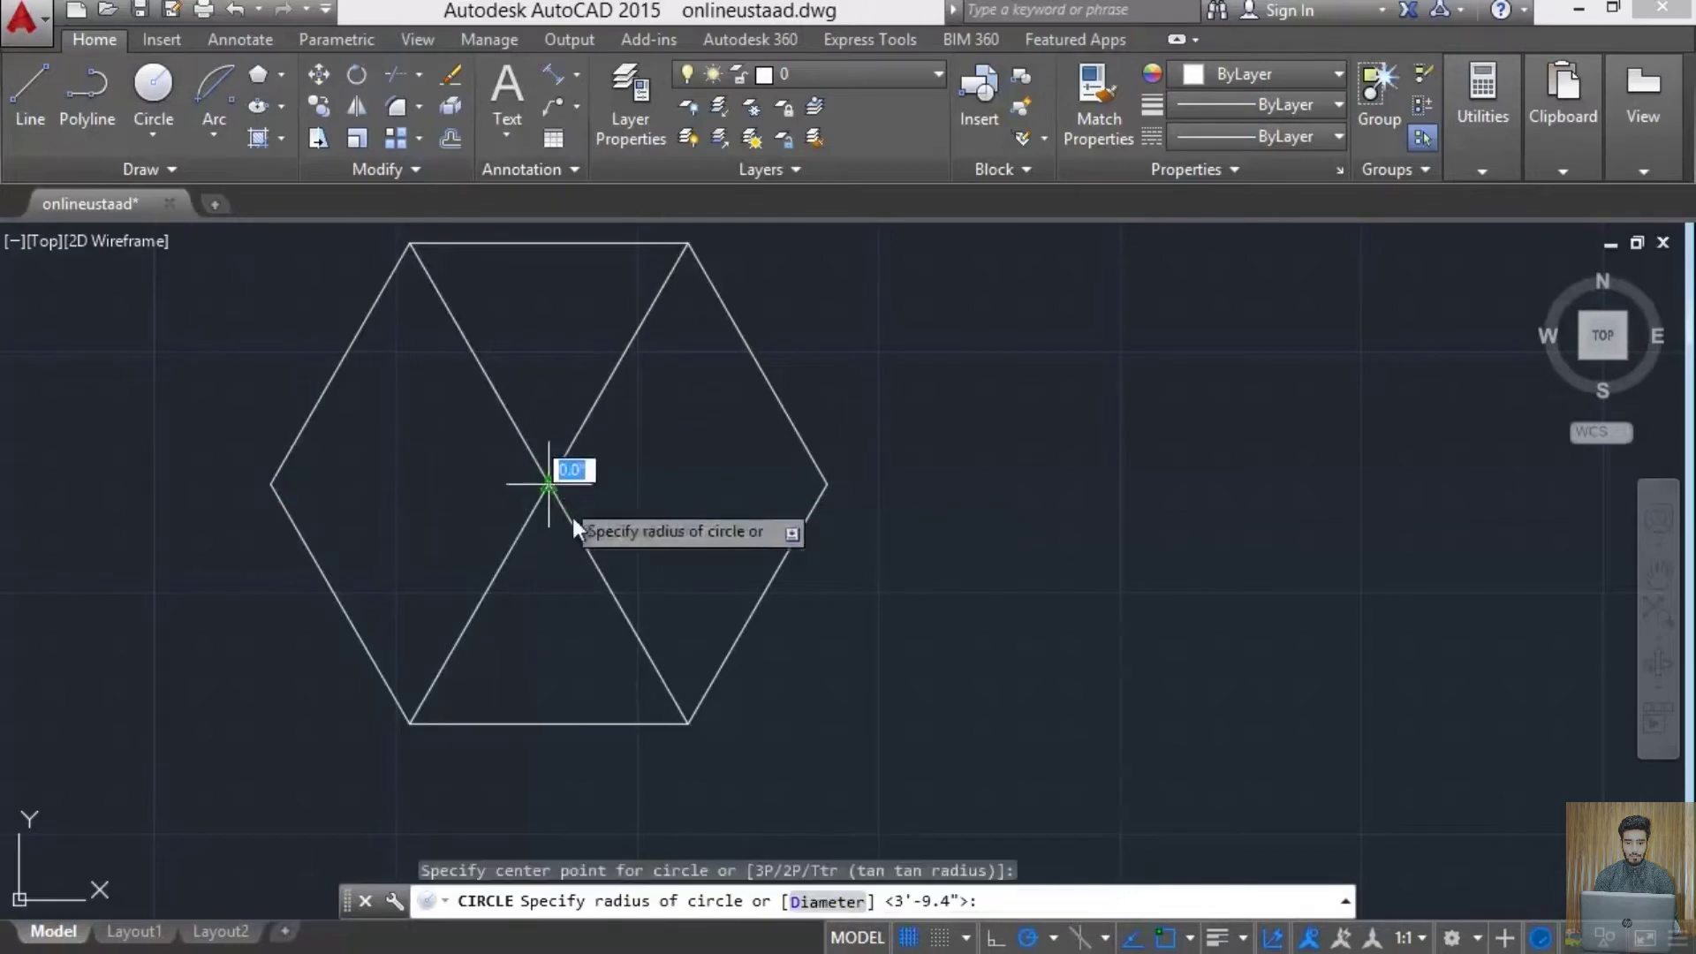
text(6')
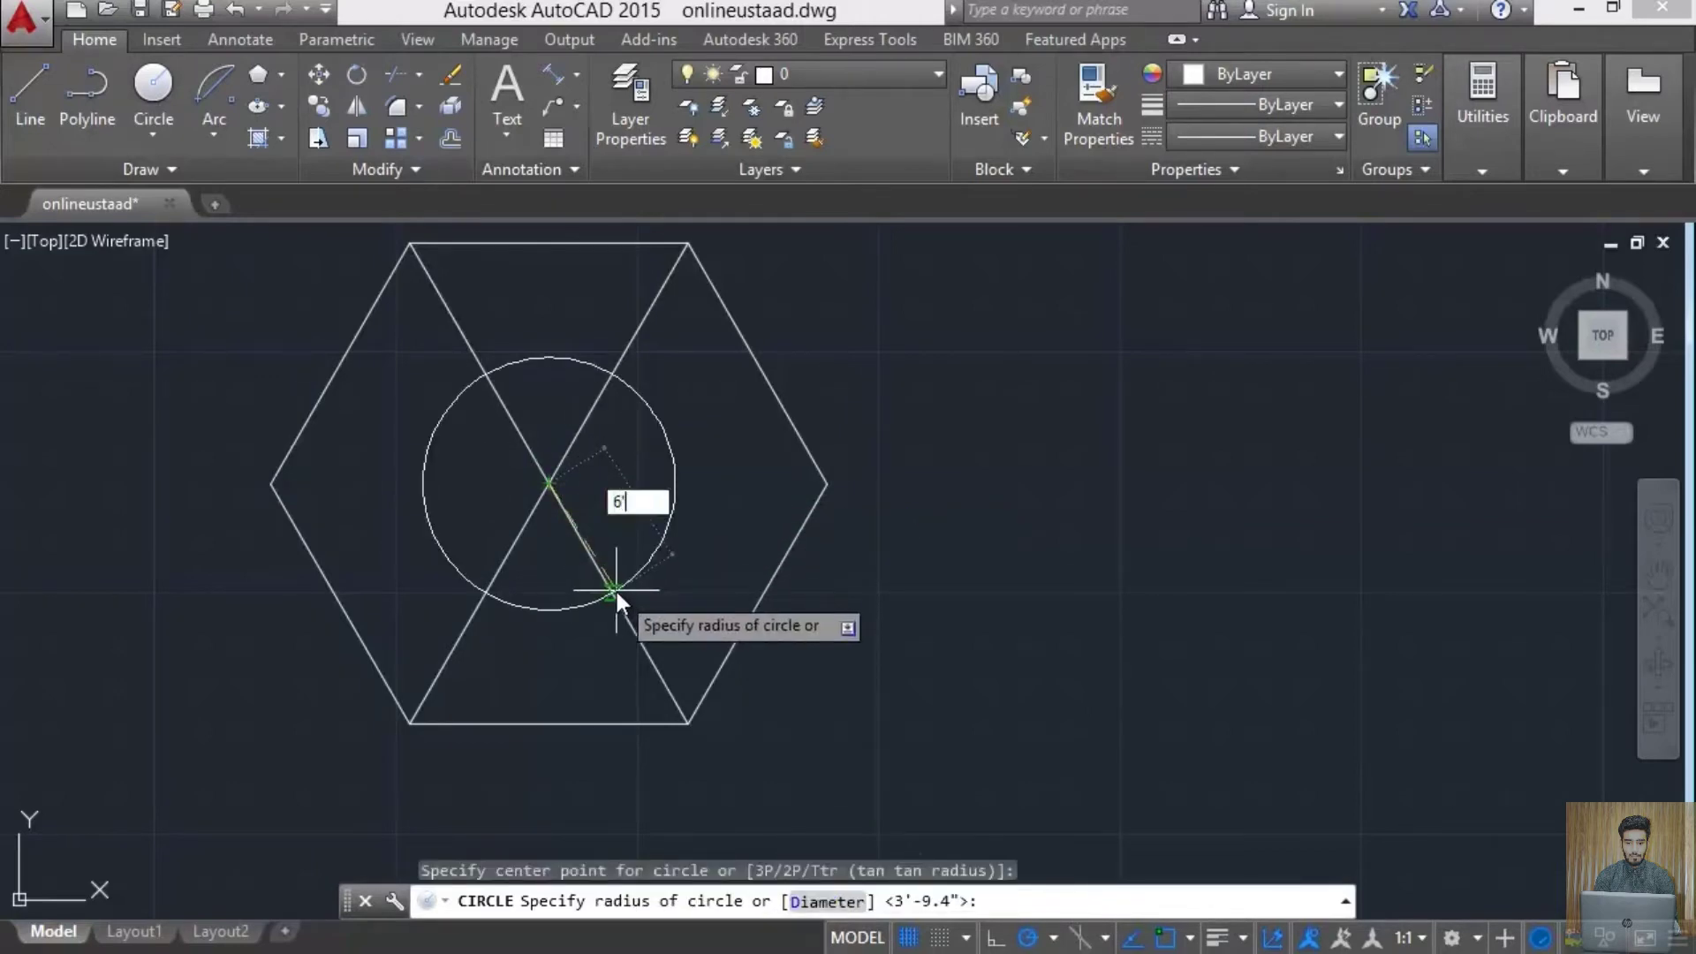
key(Return)
- Delete the two diagonal lines inside the hexagon
middle_drag(585, 585, 568, 624)
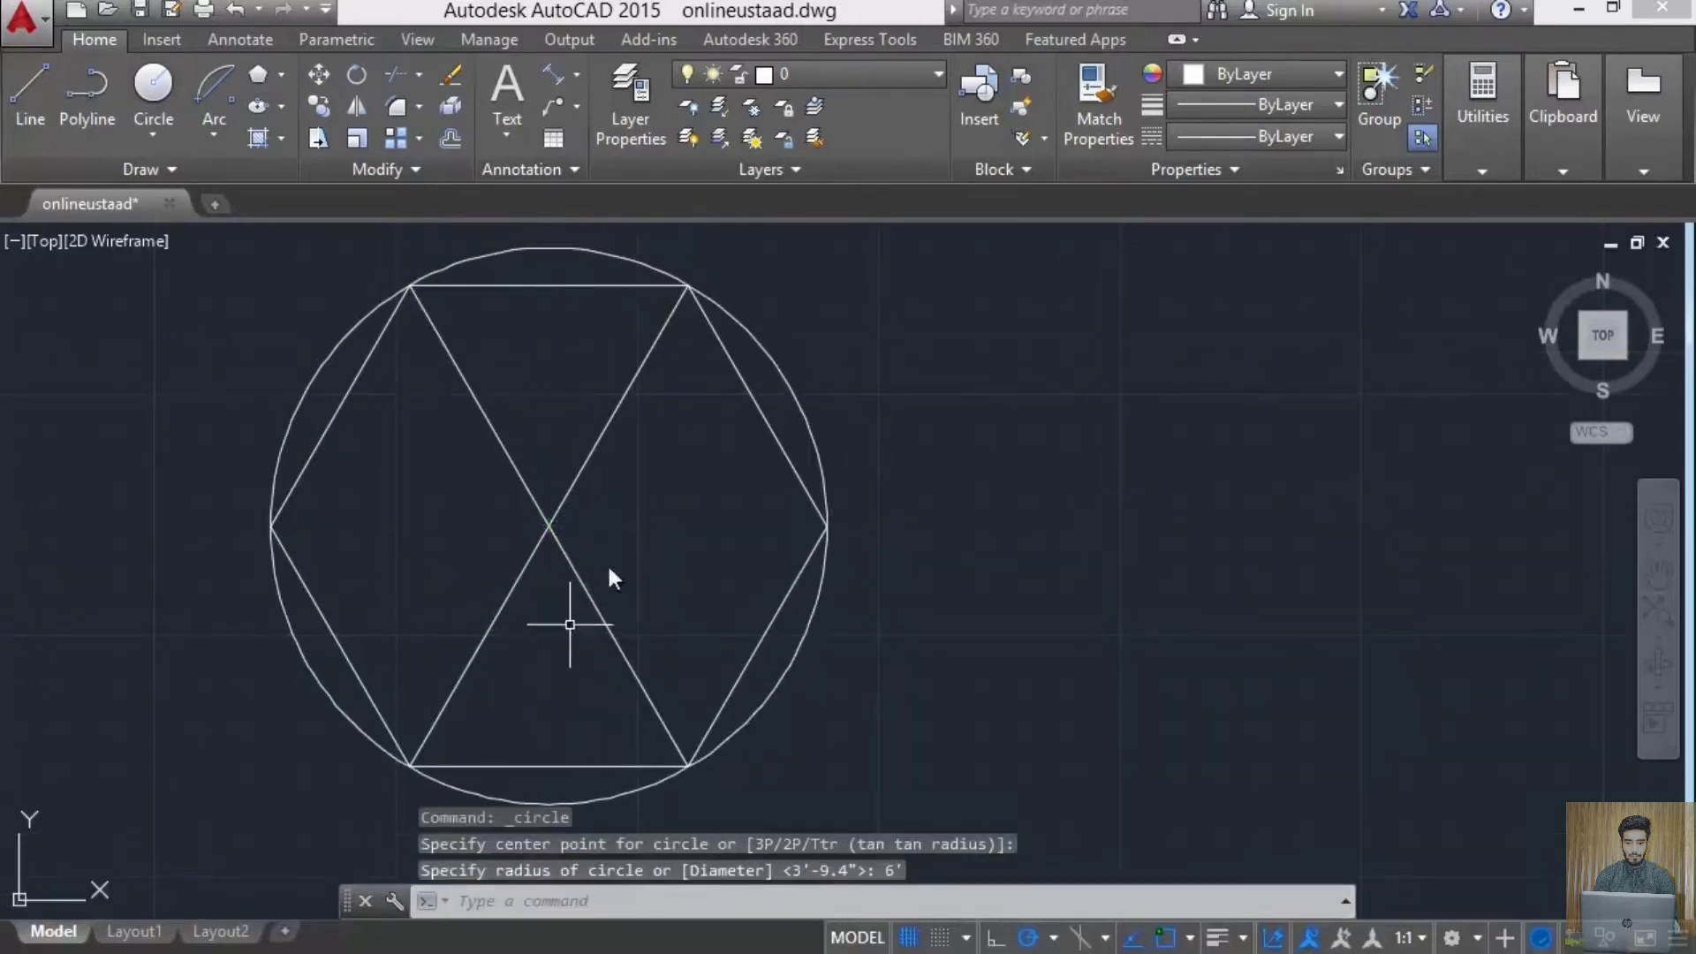
click(649, 500)
click(496, 601)
key(Delete)
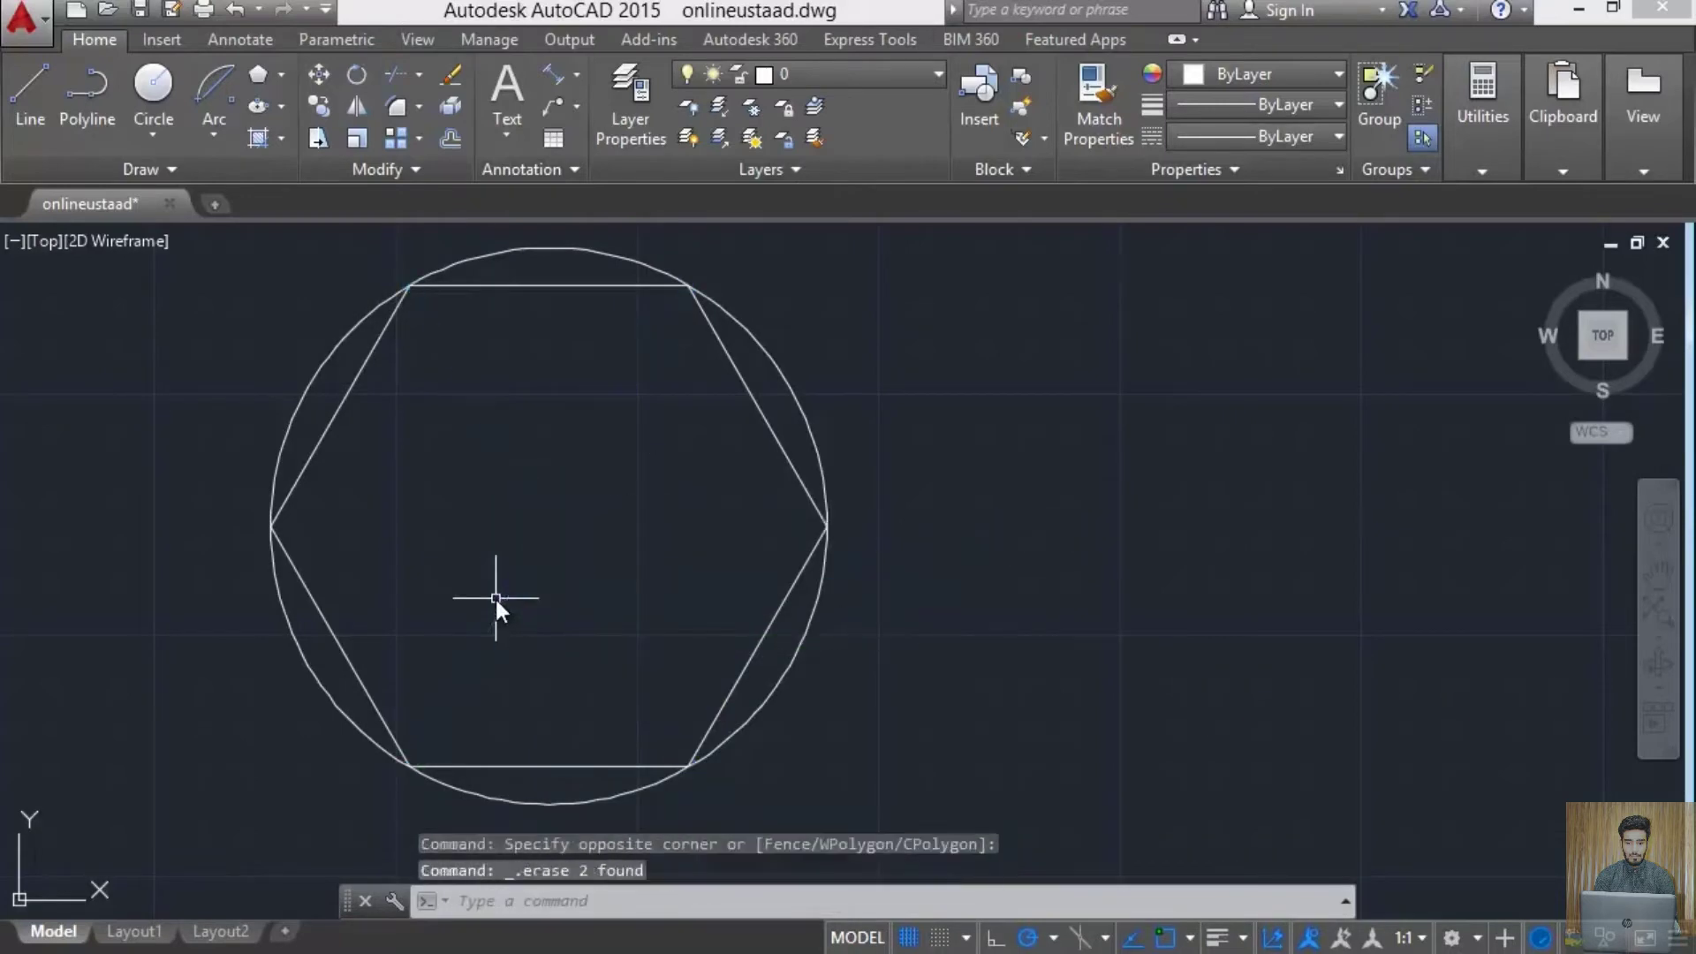
- Examine the circle and zoom in on the hexagon's corners to check how they meet it
click(803, 415)
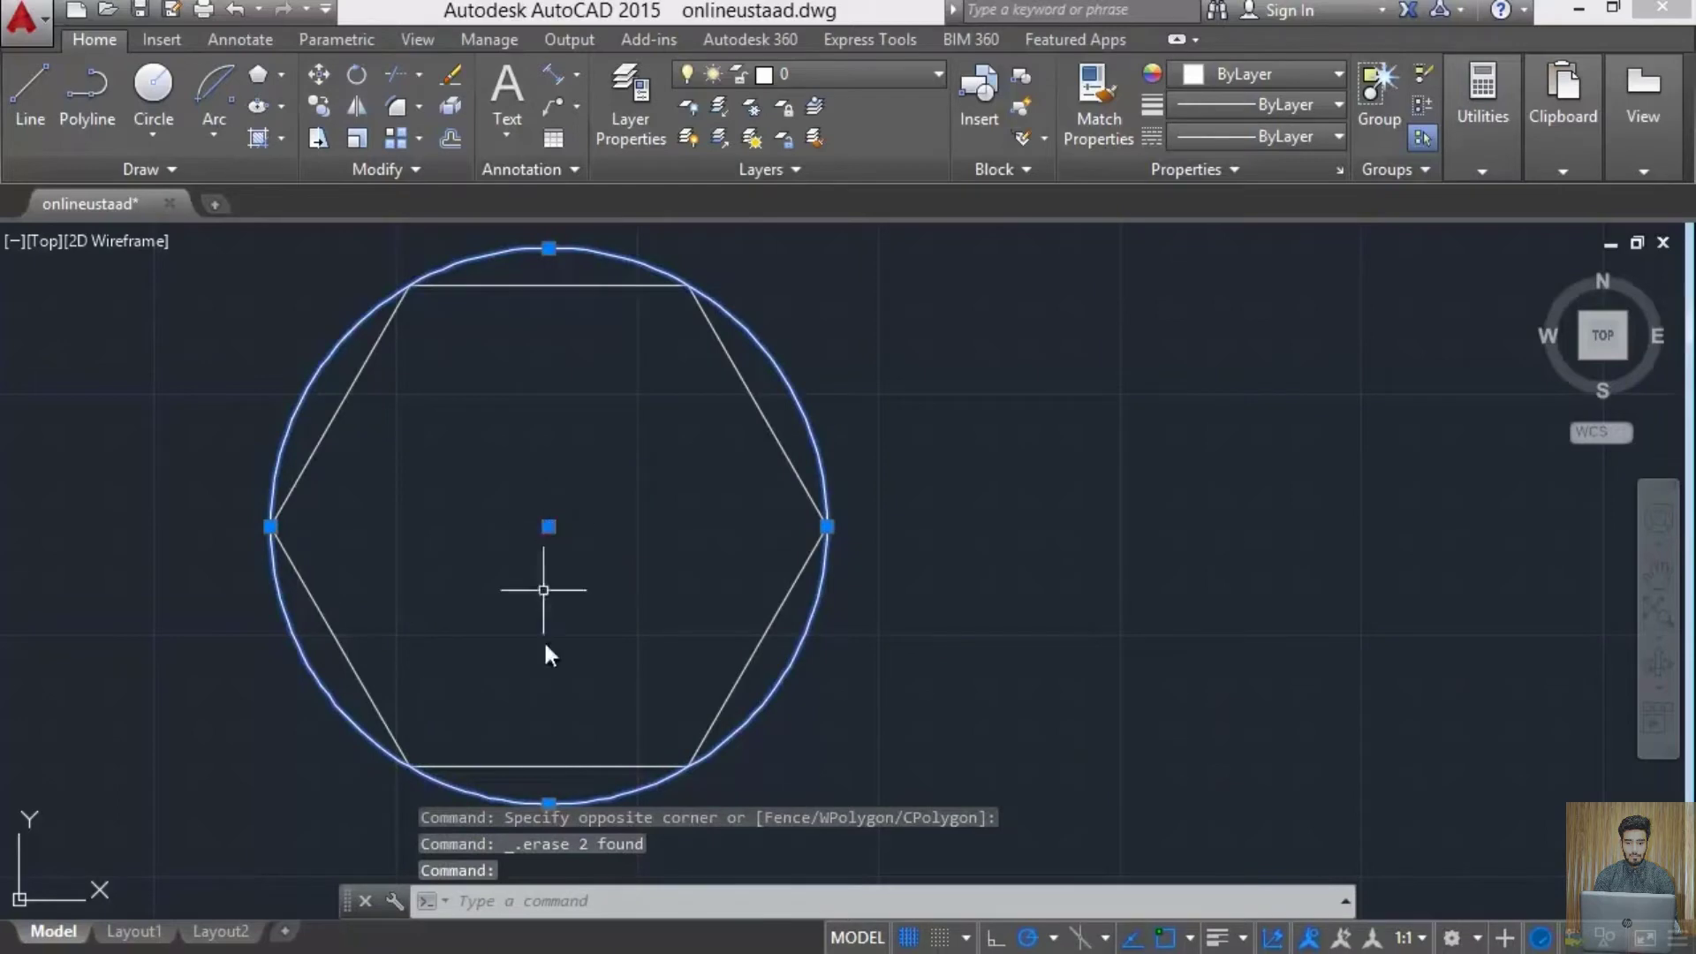
key(Escape)
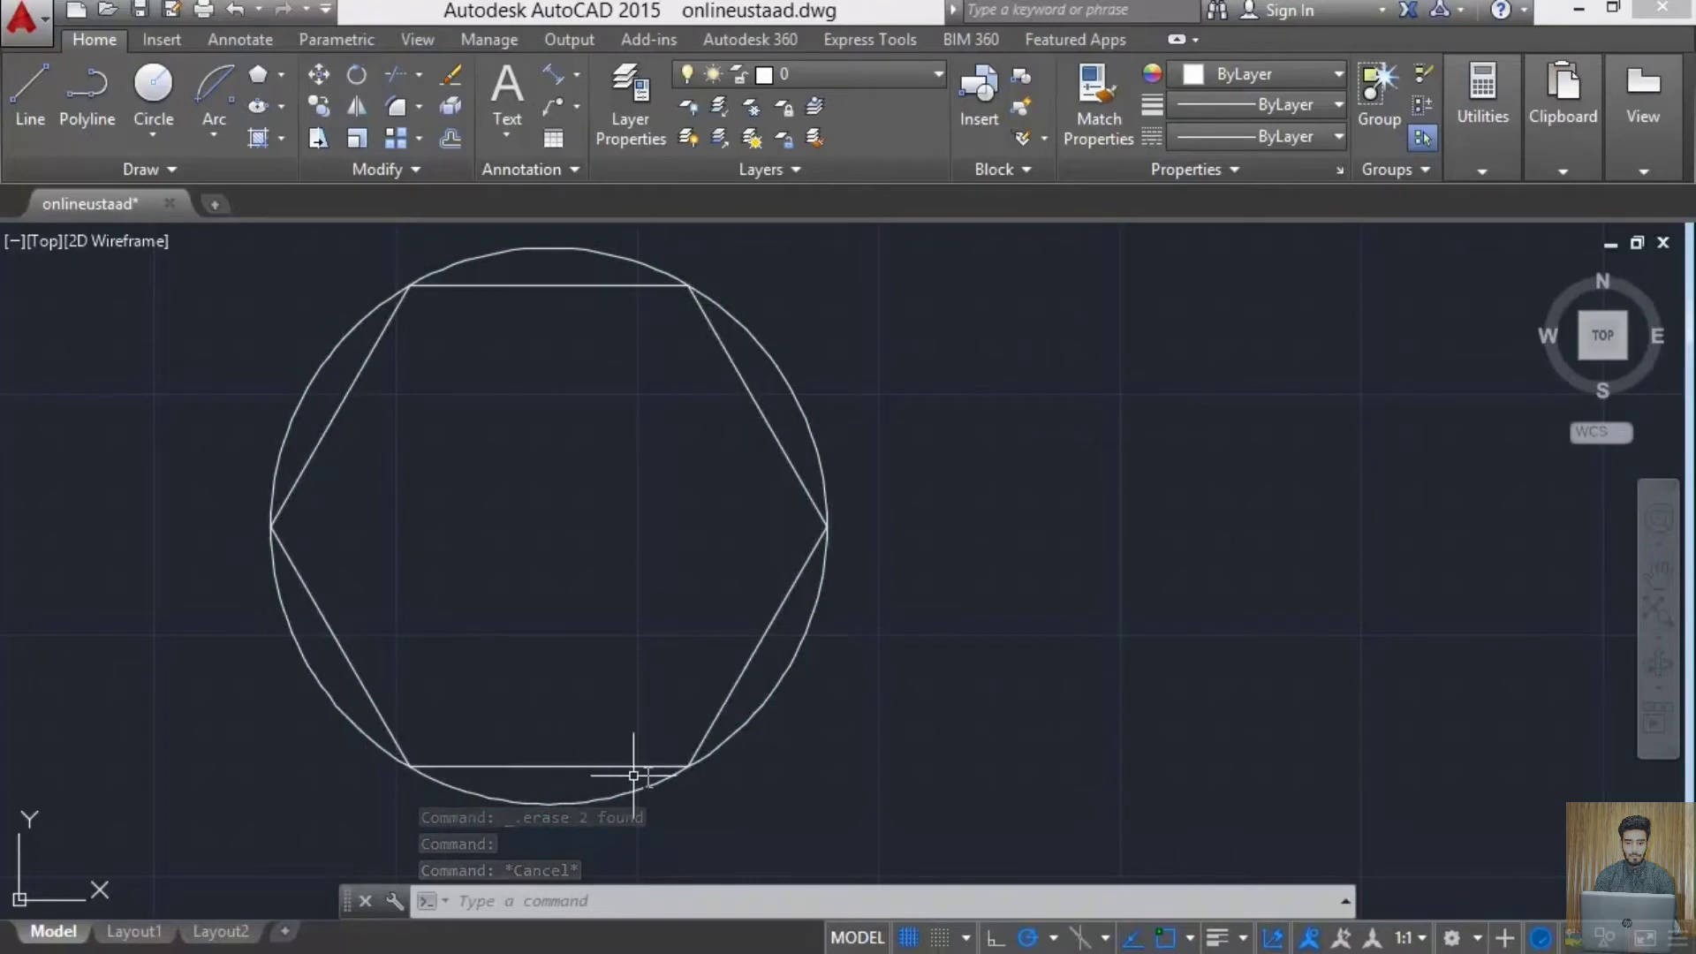
scroll(687, 765, up, 6)
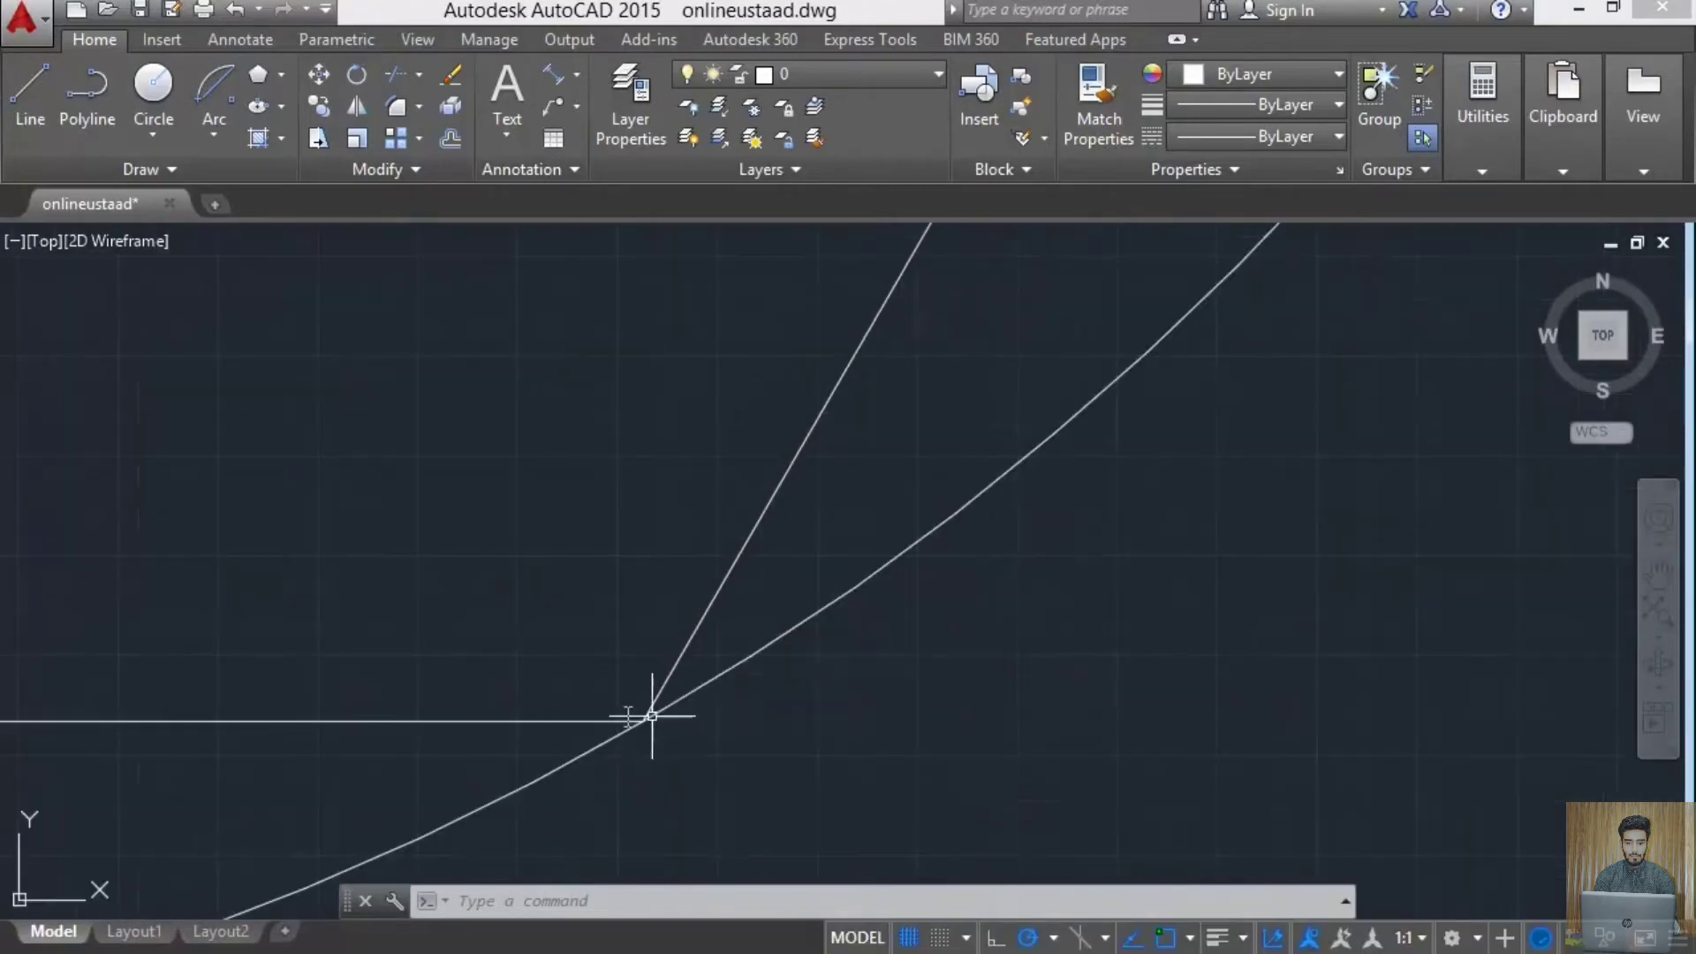
scroll(625, 717, up, 4)
scroll(697, 737, up, 5)
scroll(558, 723, up, 3)
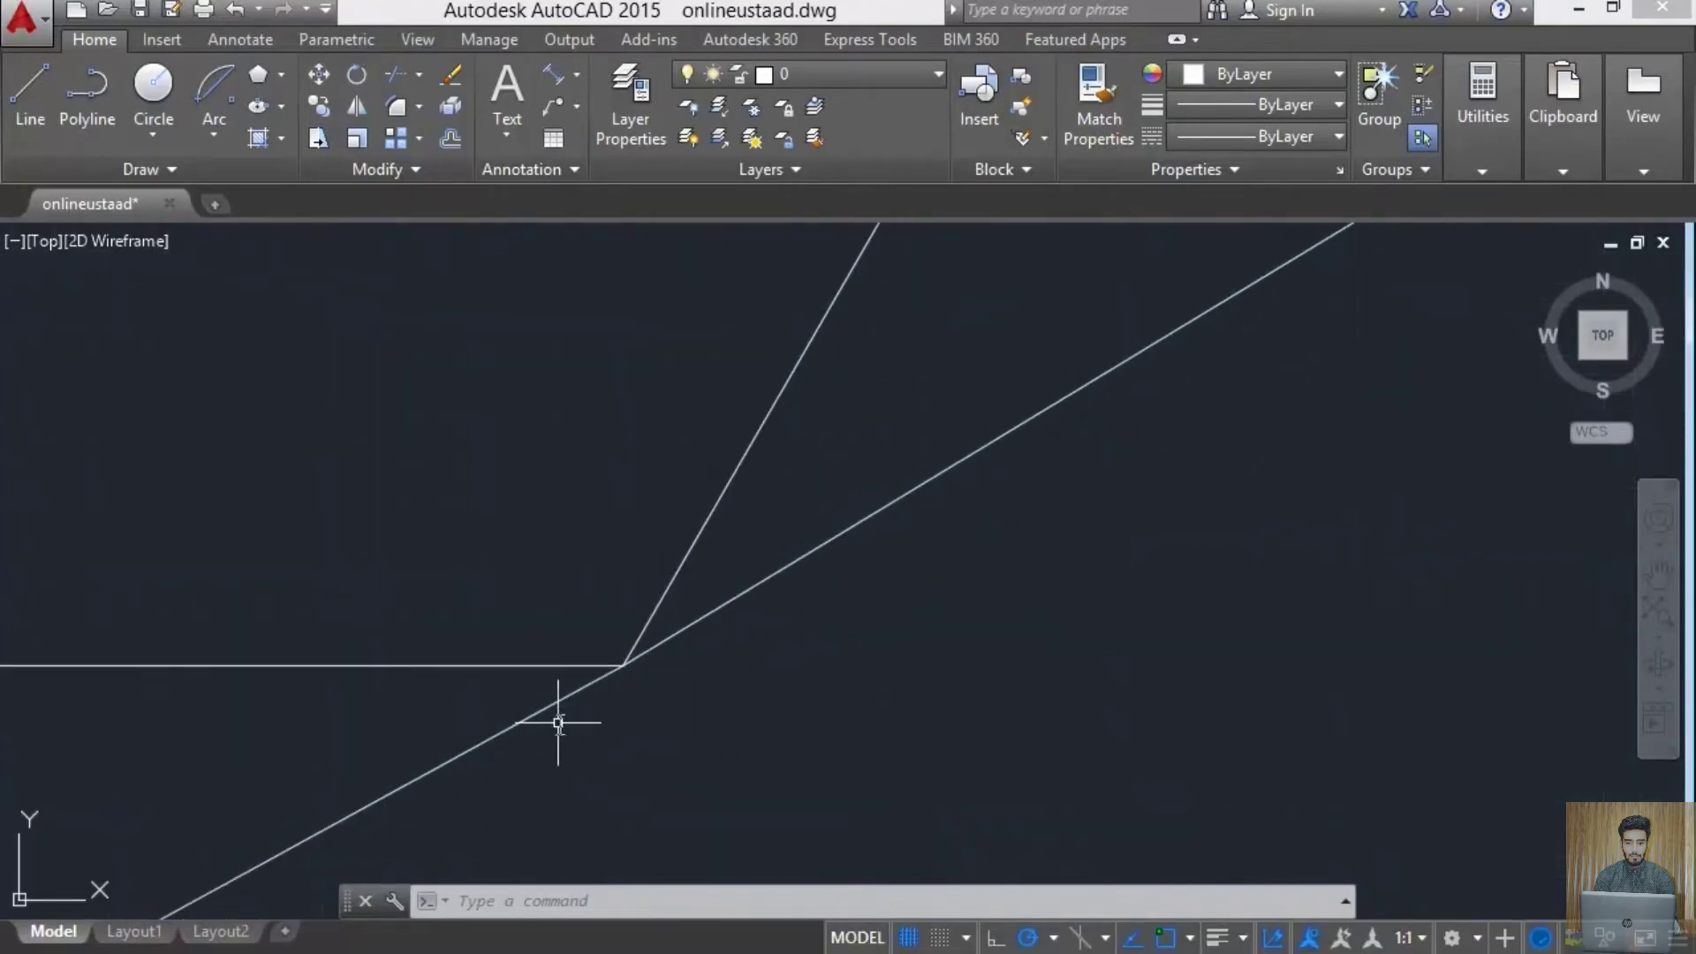
scroll(503, 711, down, 4)
middle_drag(399, 700, 1203, 677)
scroll(795, 692, down, 11)
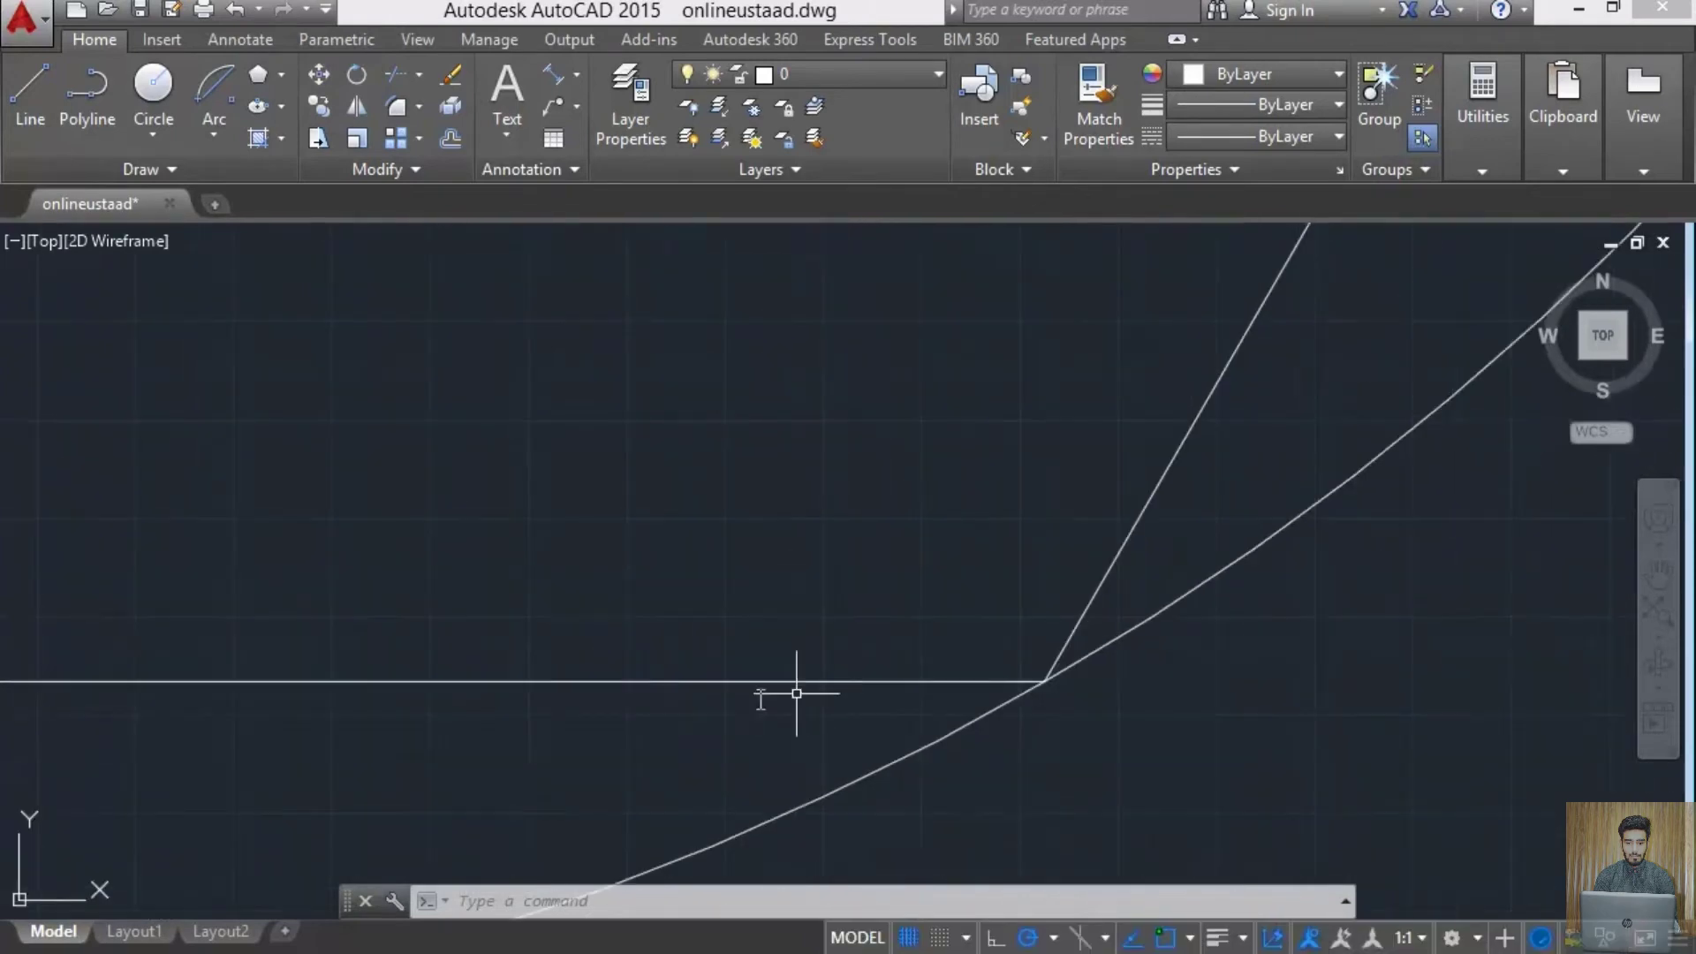
scroll(761, 742, down, 8)
scroll(586, 295, up, 6)
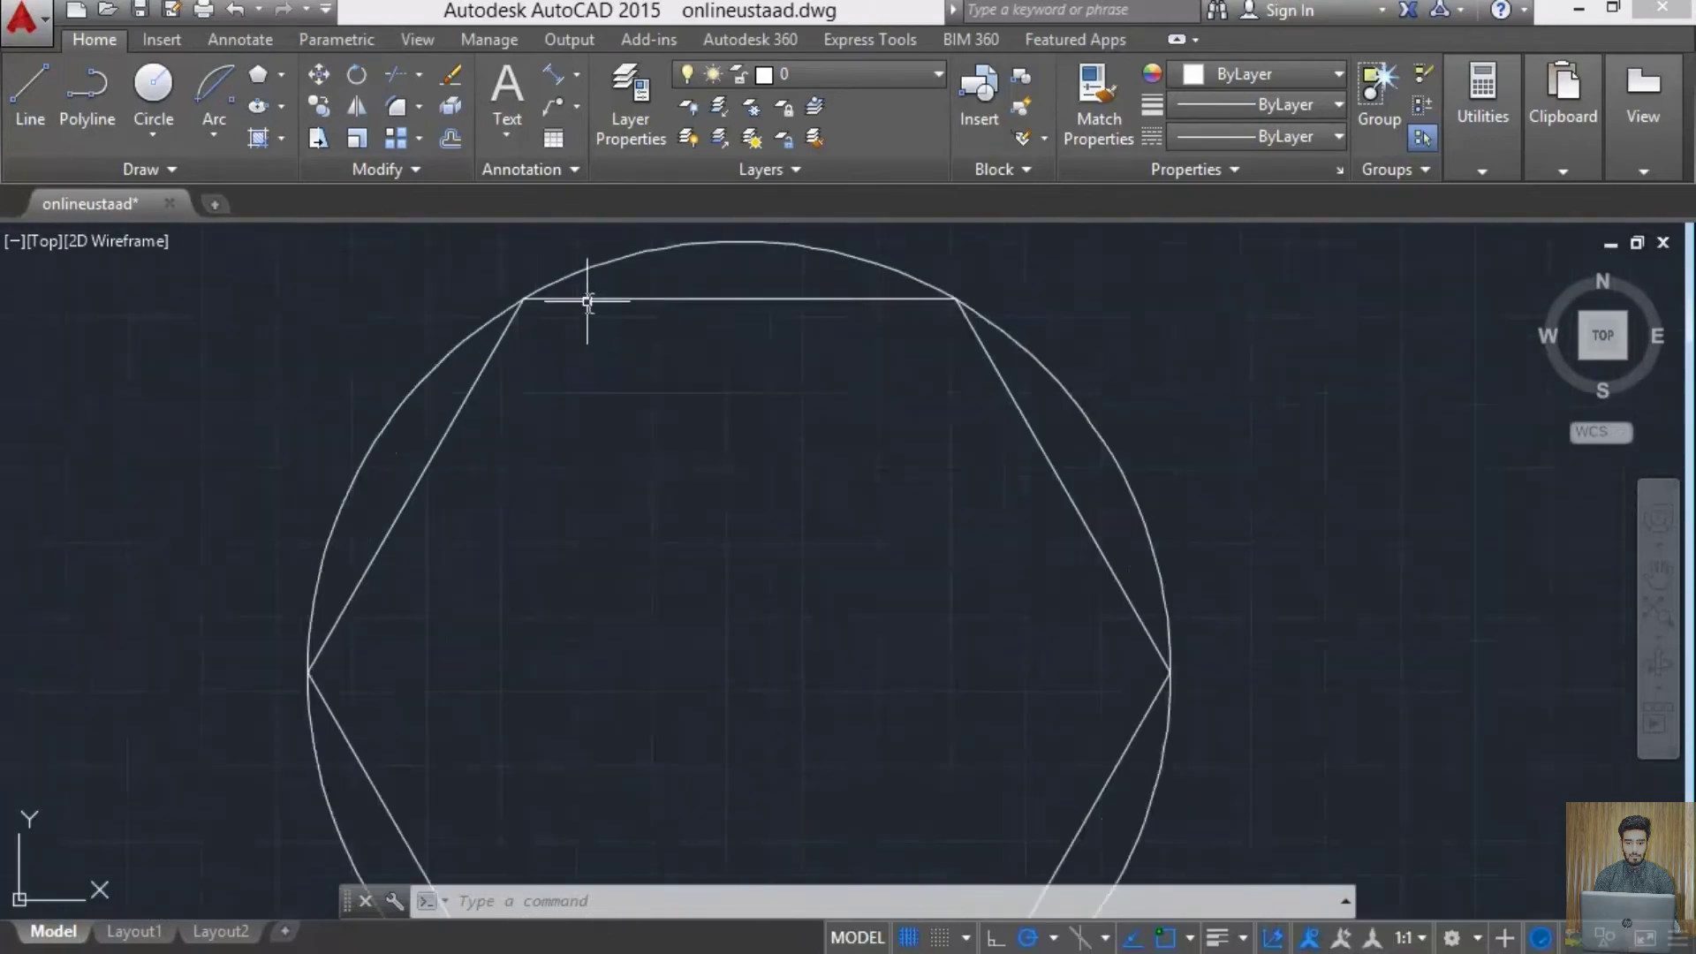
scroll(791, 324, down, 4)
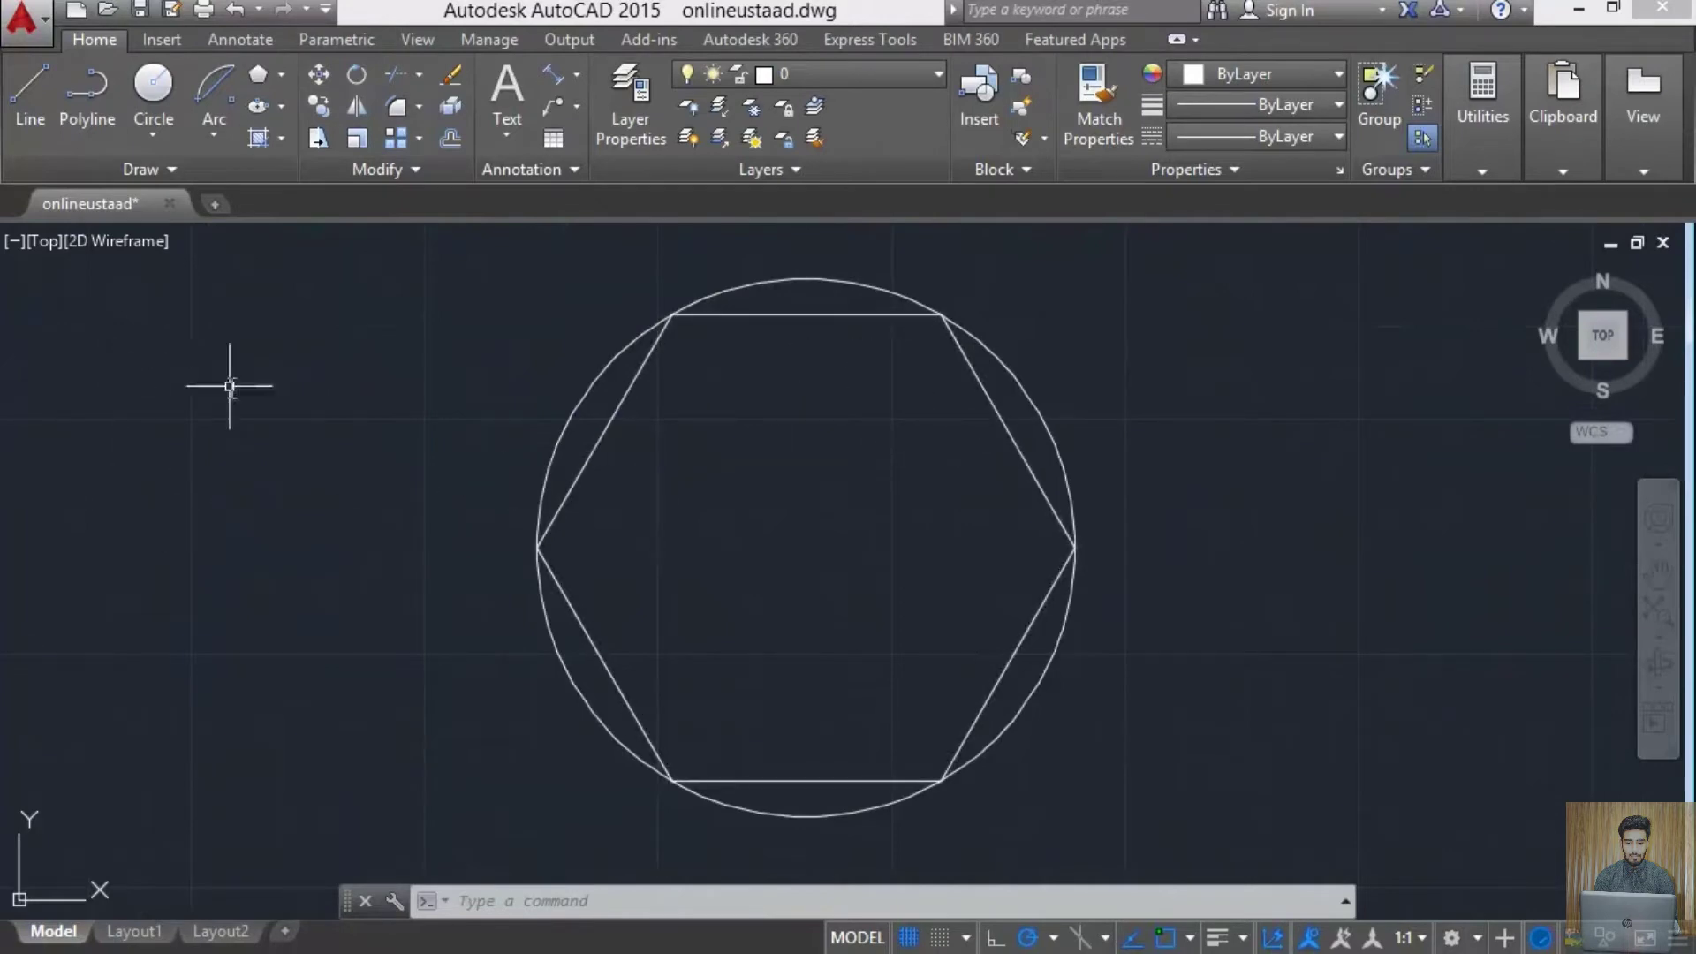
- Draw an eight-sided polygon inscribed in a circle of 6' radius in the empty space left of the hexagon
middle_drag(123, 406, 360, 401)
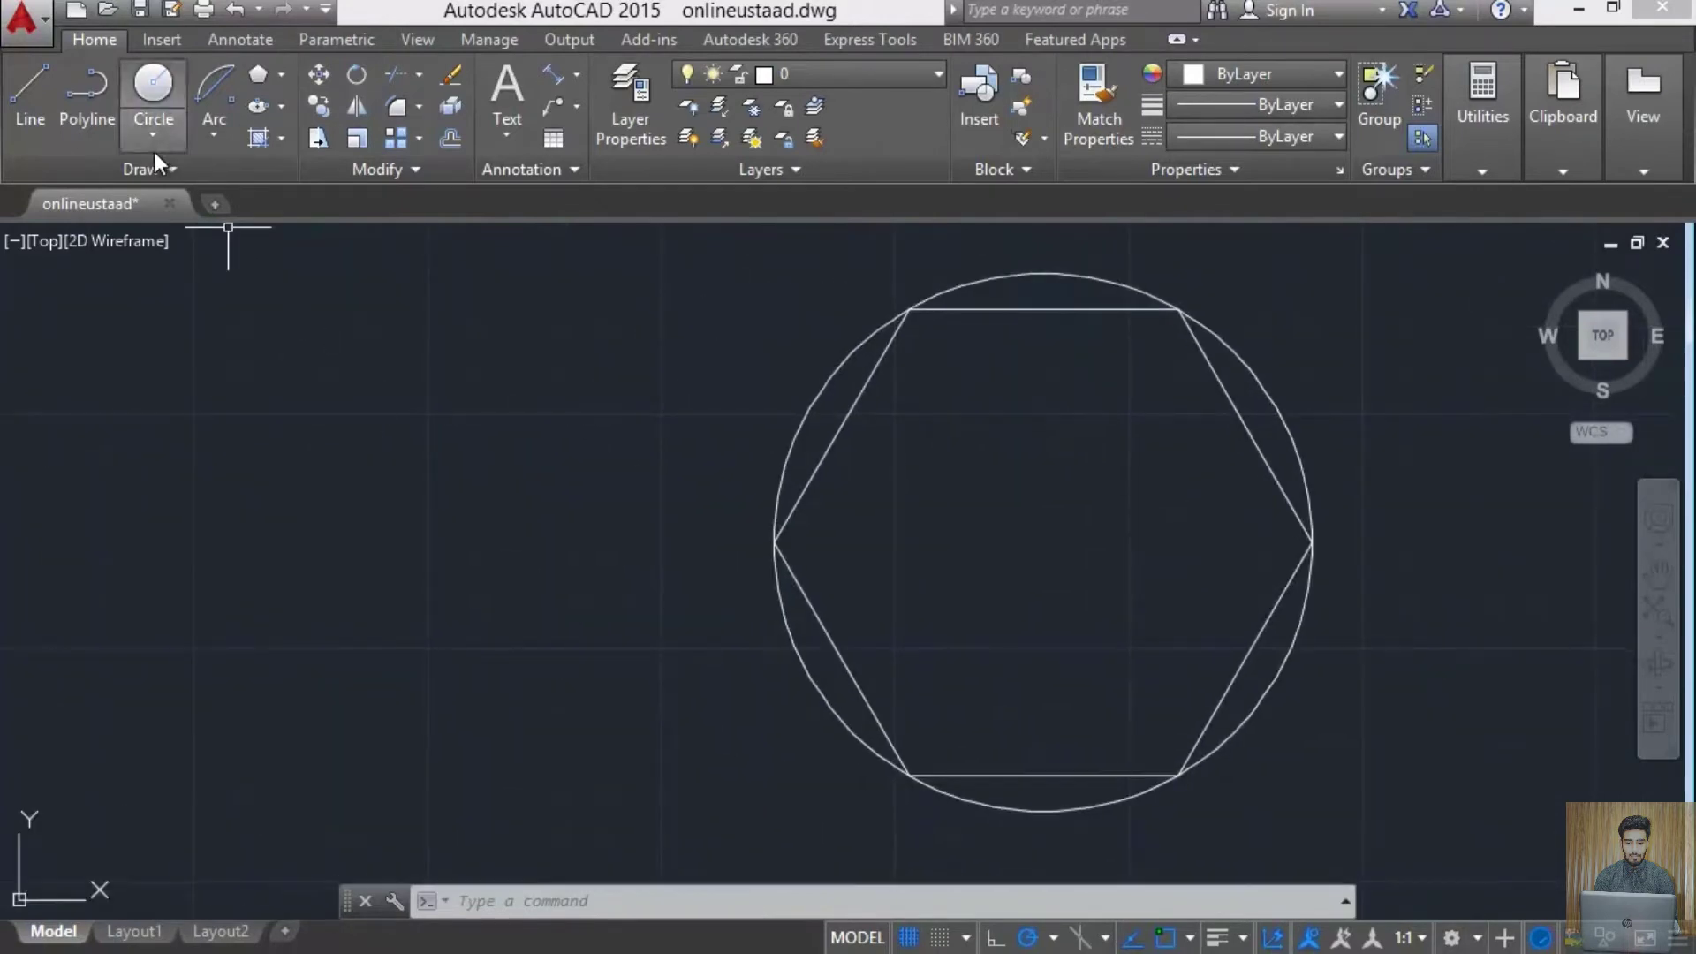
click(254, 82)
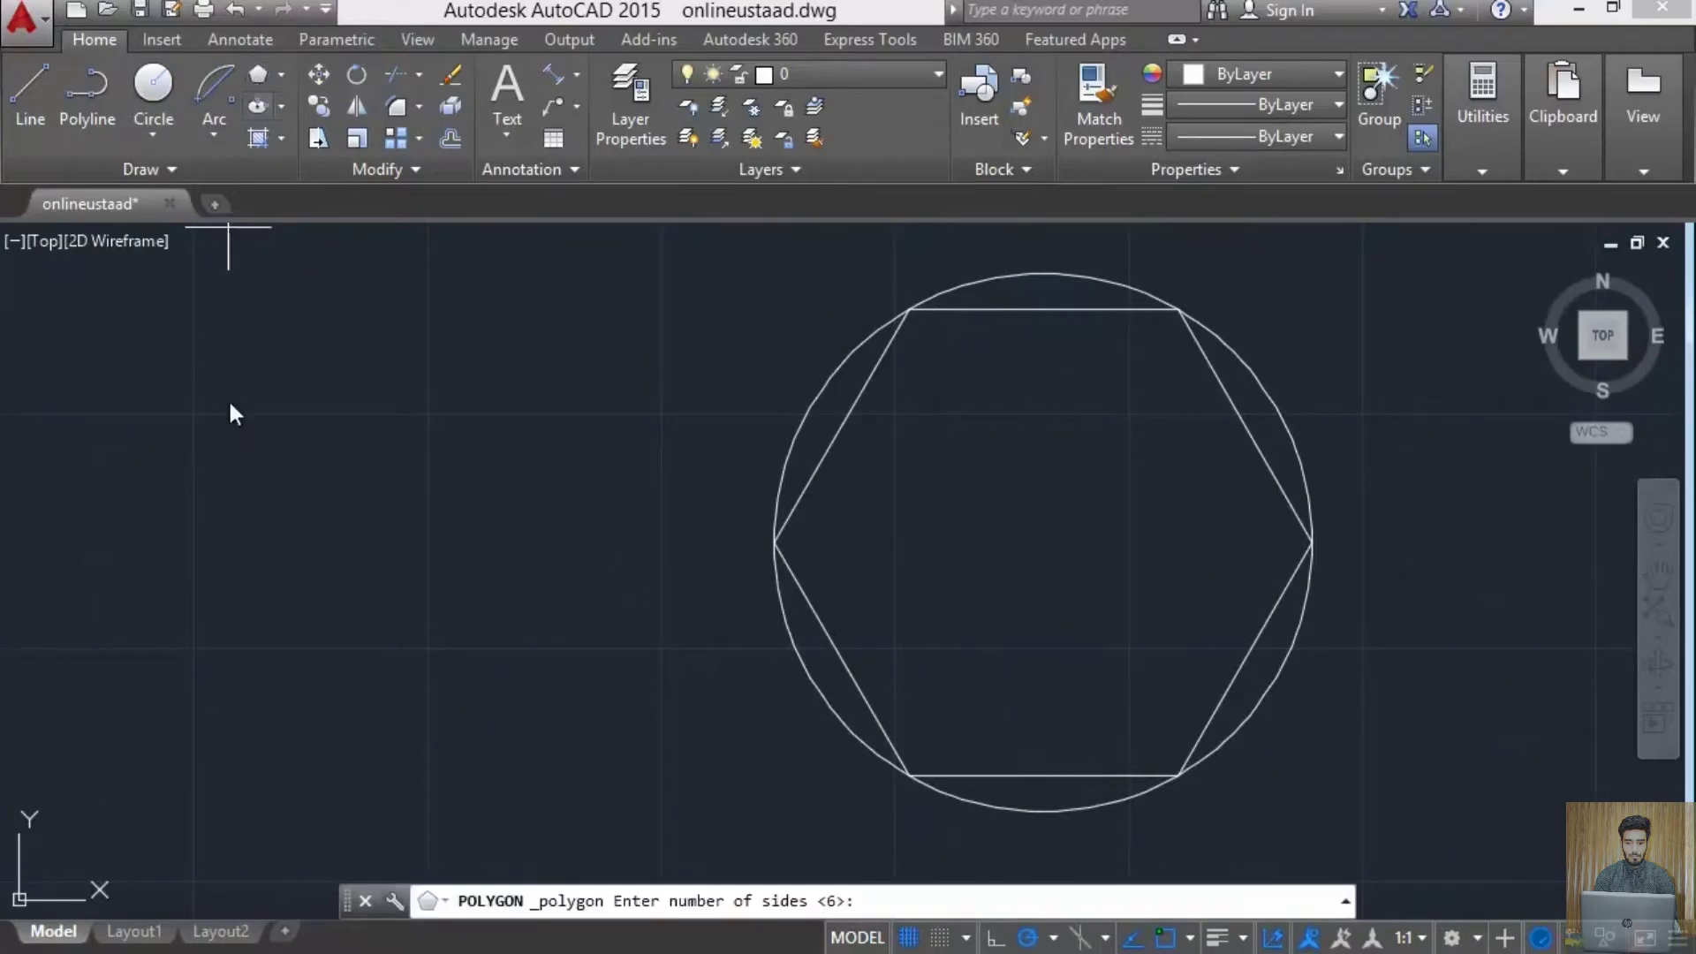
mouse_move(220, 447)
middle_down()
mouse_move(410, 435)
mouse_move(416, 480)
middle_up()
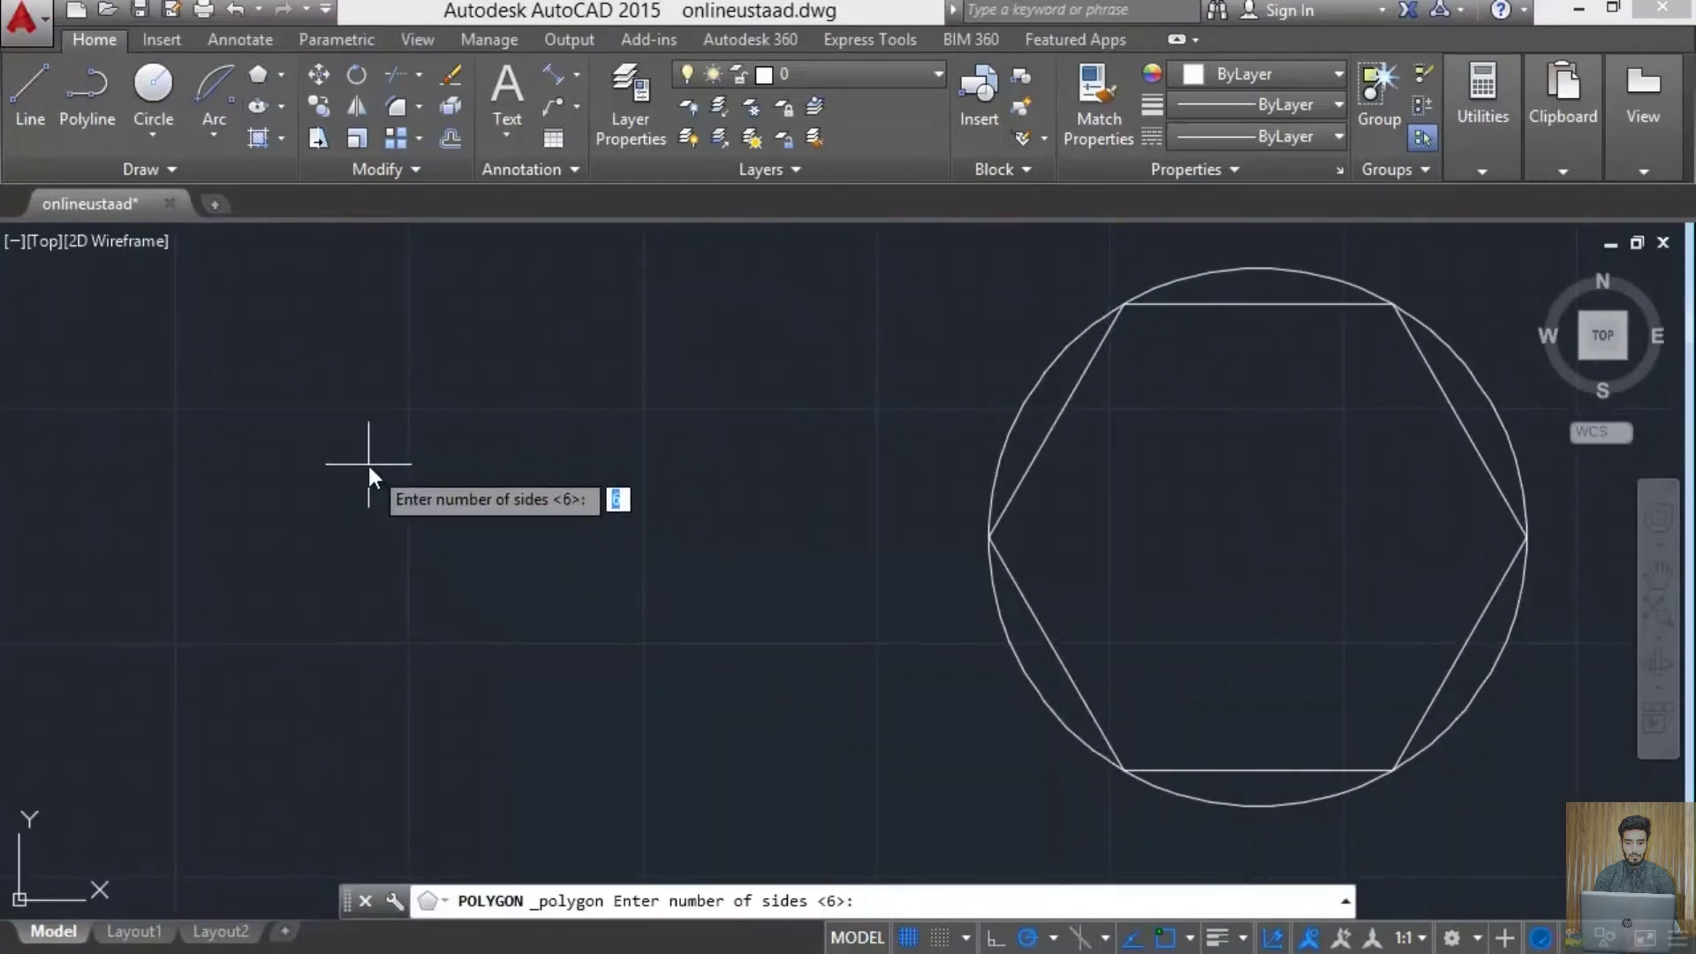
text(8)
key(Return)
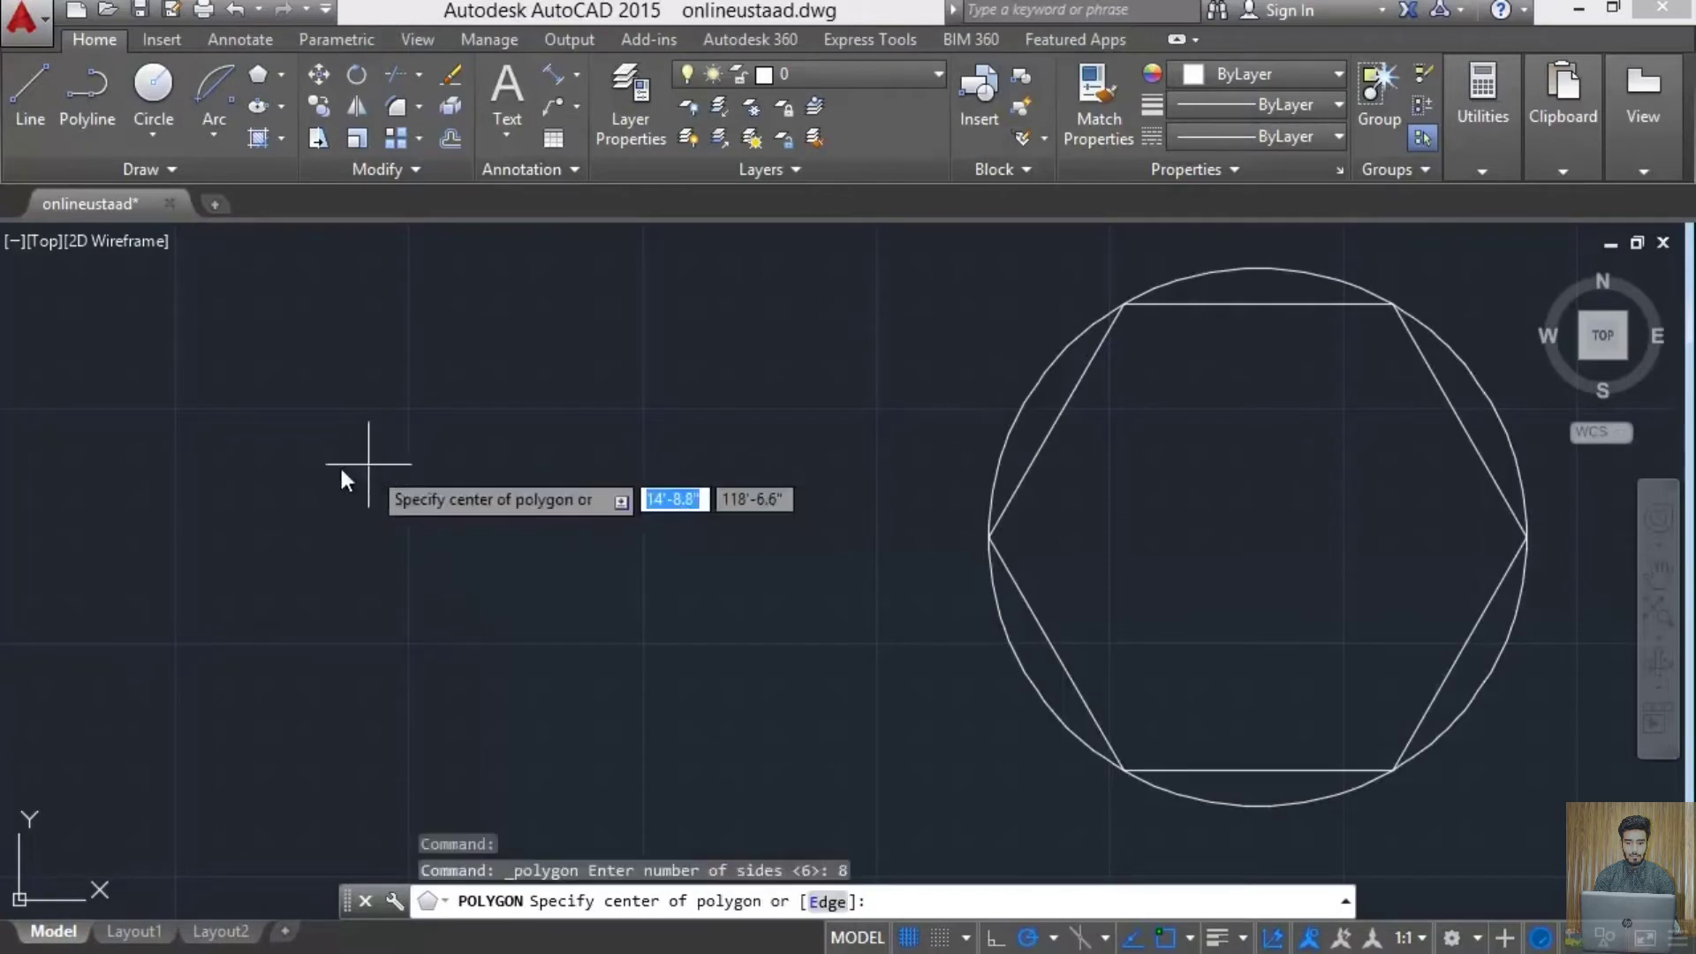
click(351, 456)
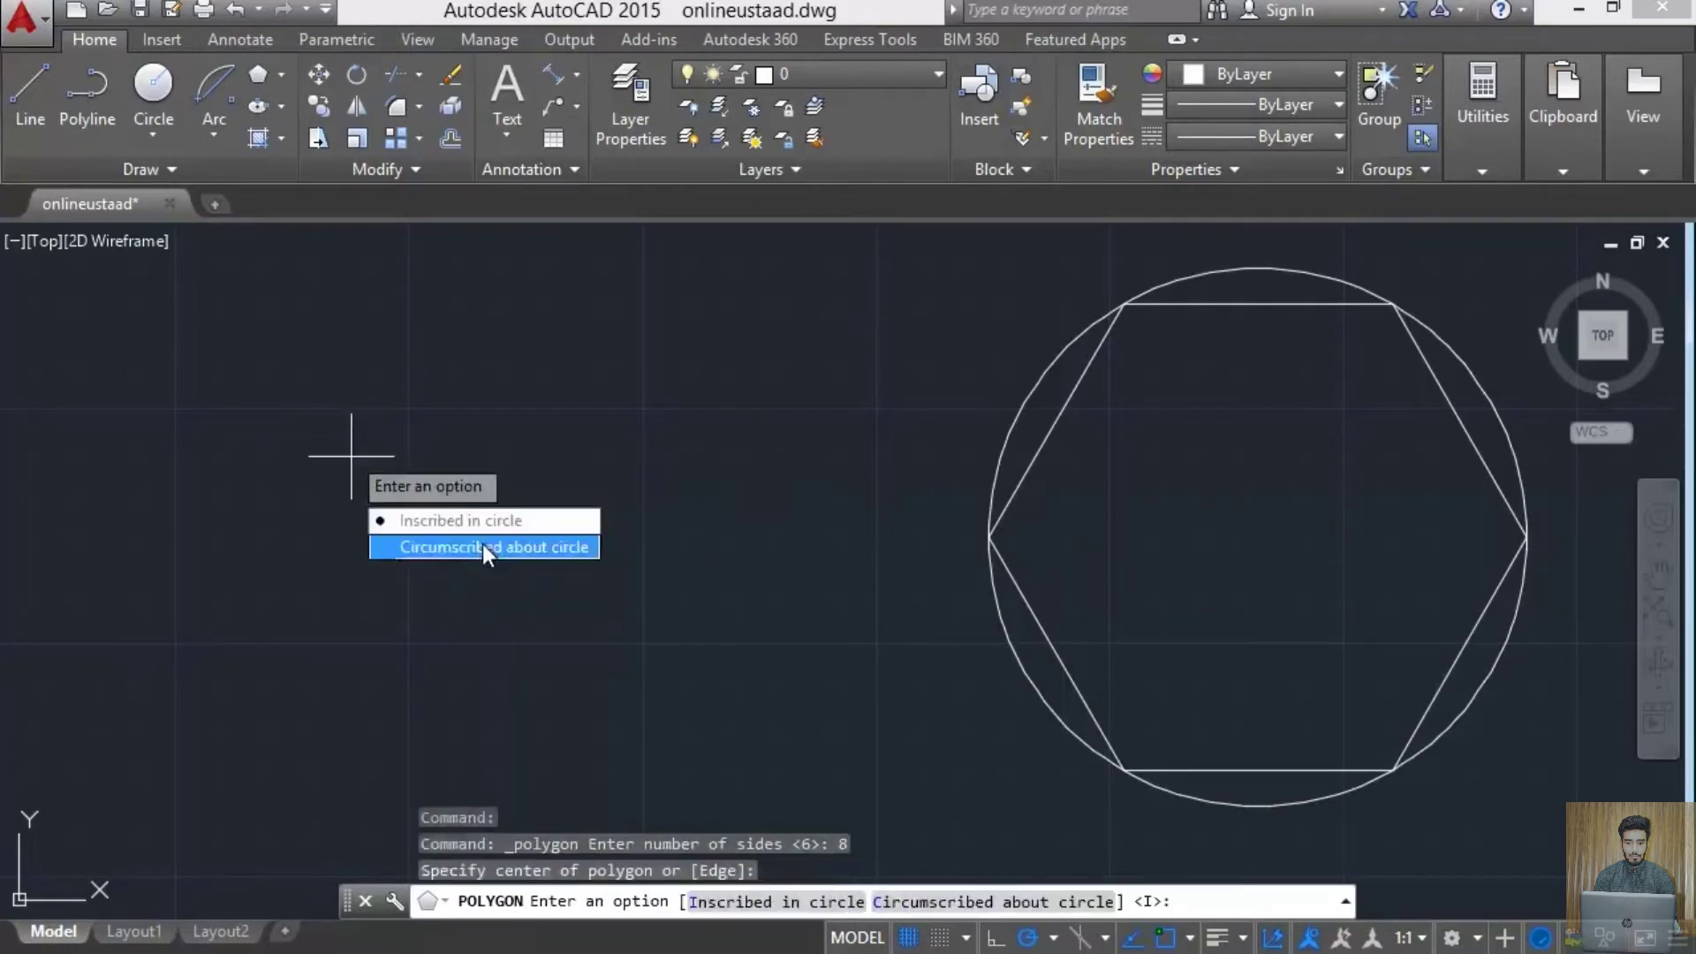
click(482, 522)
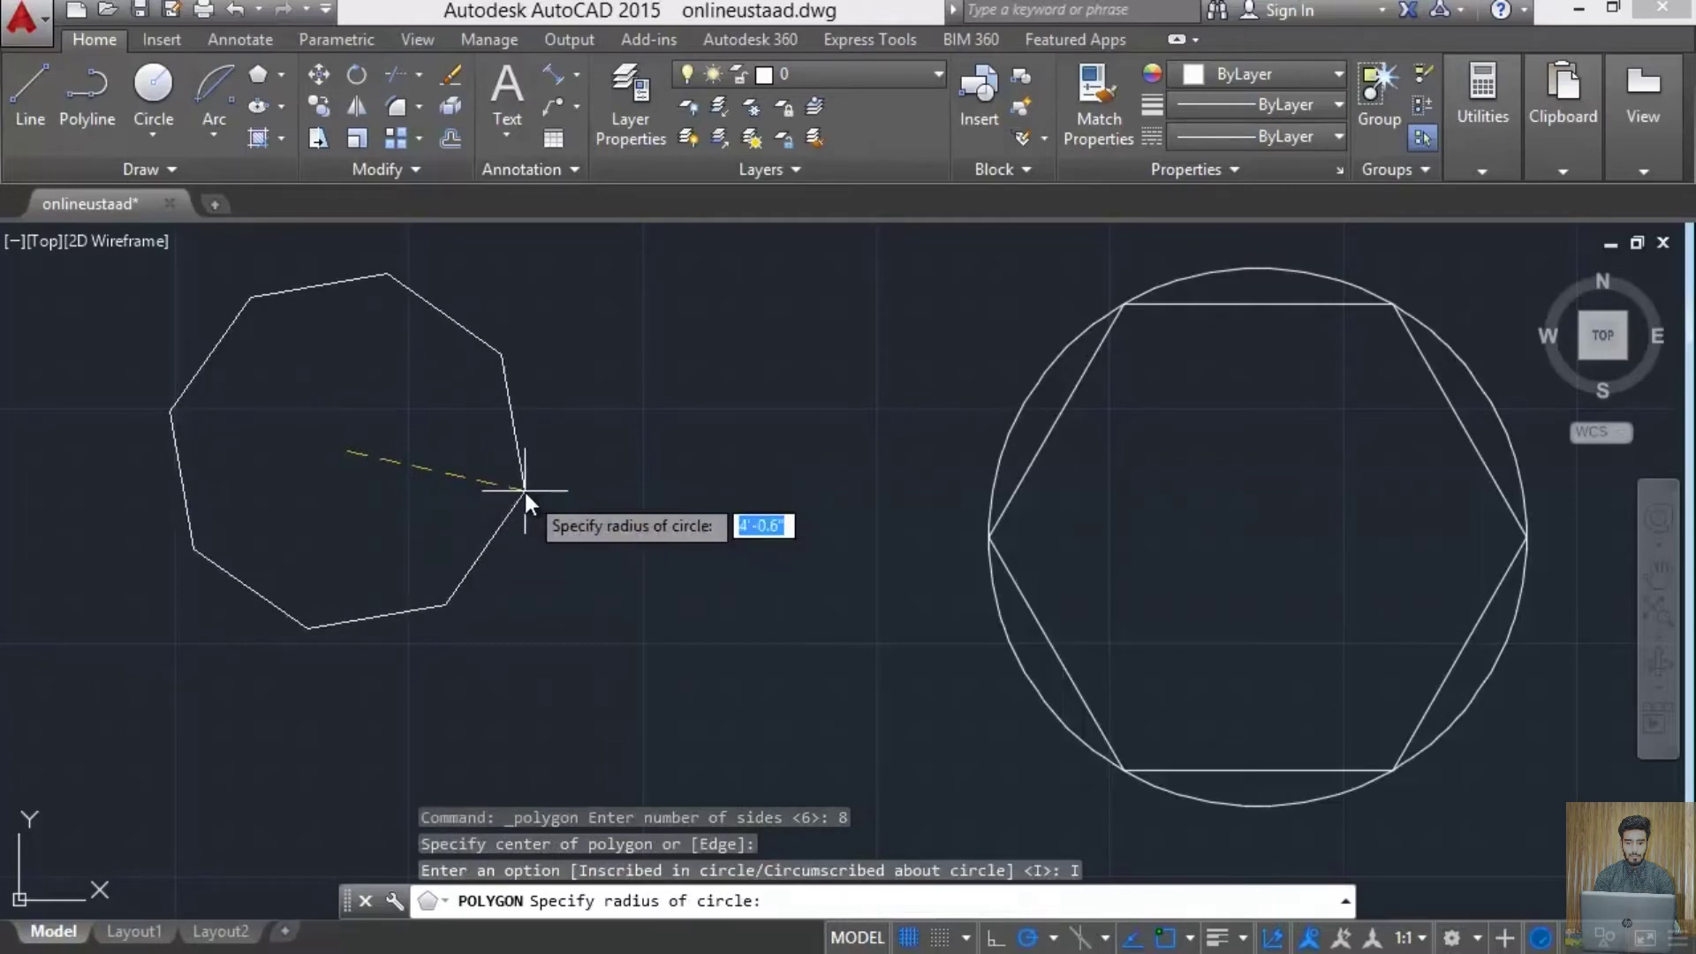
text(6)
key(Return)
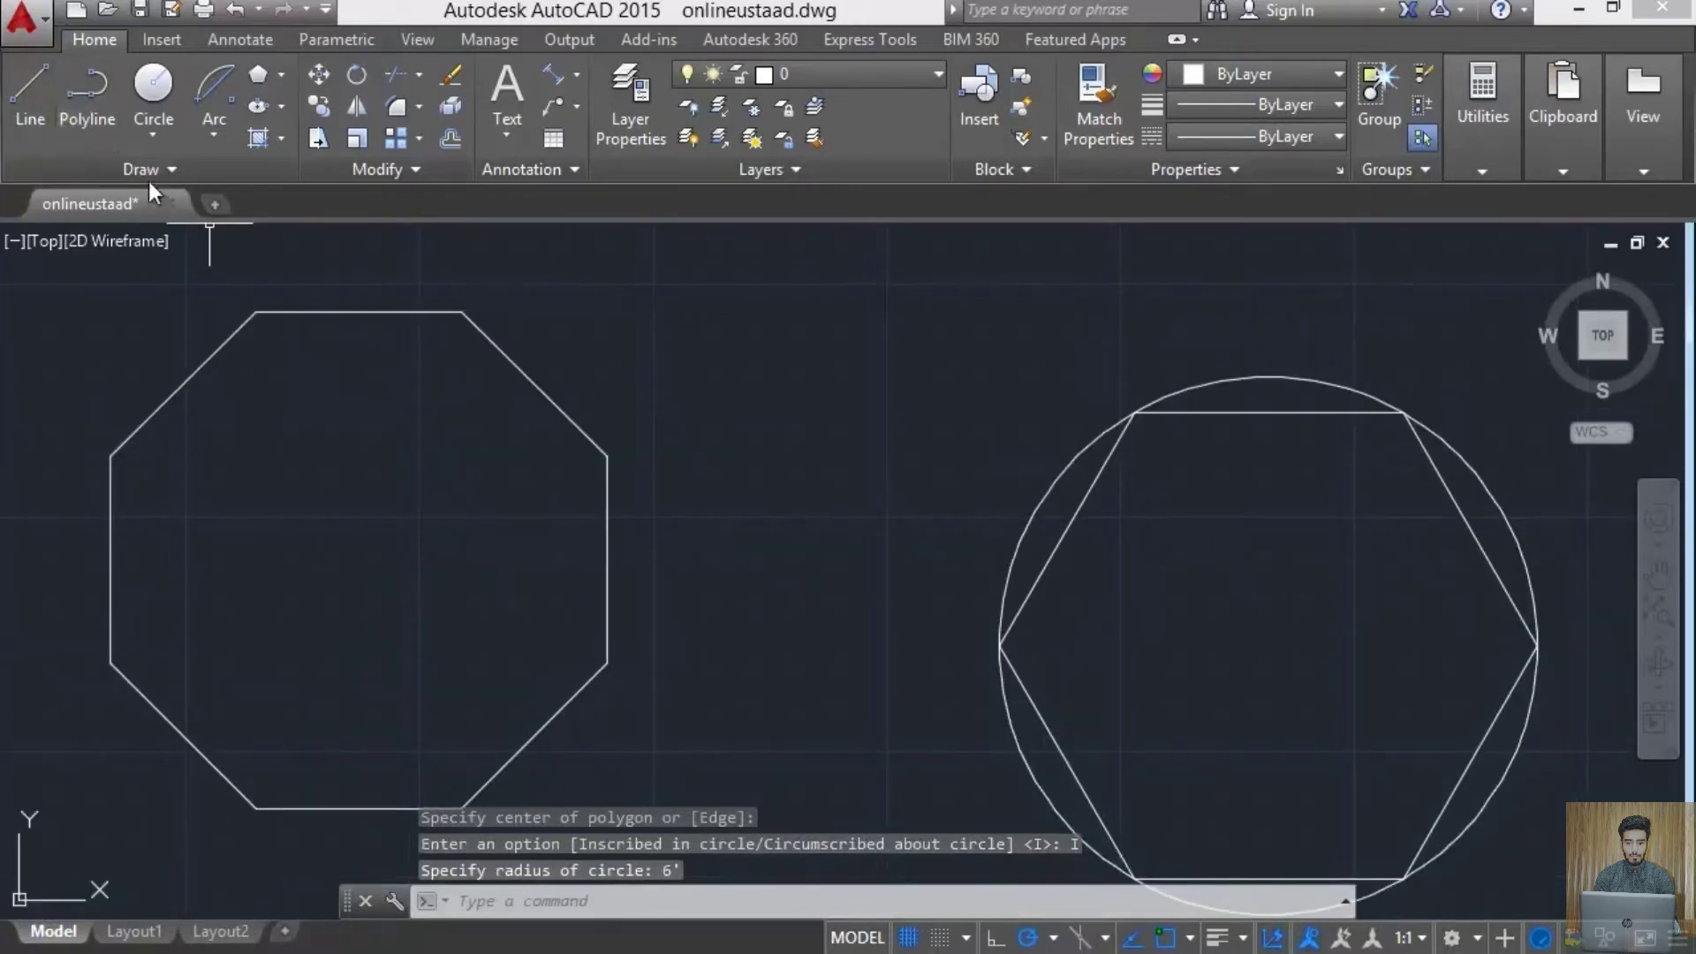
- Draw two crossing diagonals in the octagon, joining the ends of its top side to the opposite ends of its bottom side
click(35, 106)
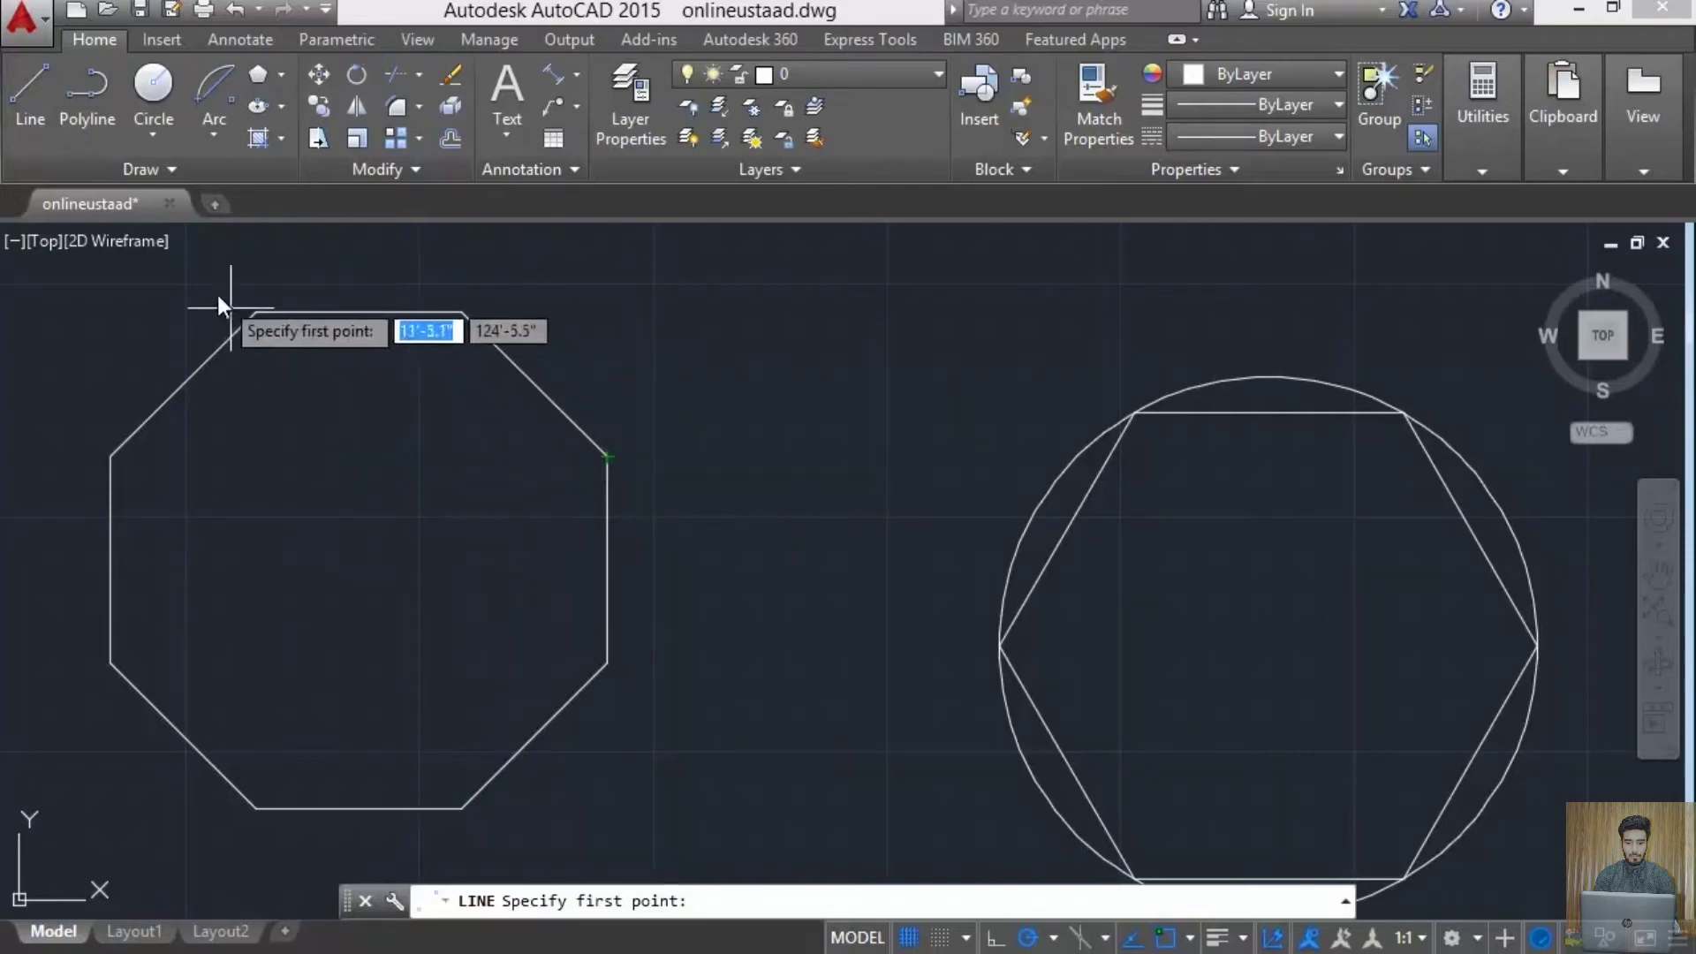
click(254, 312)
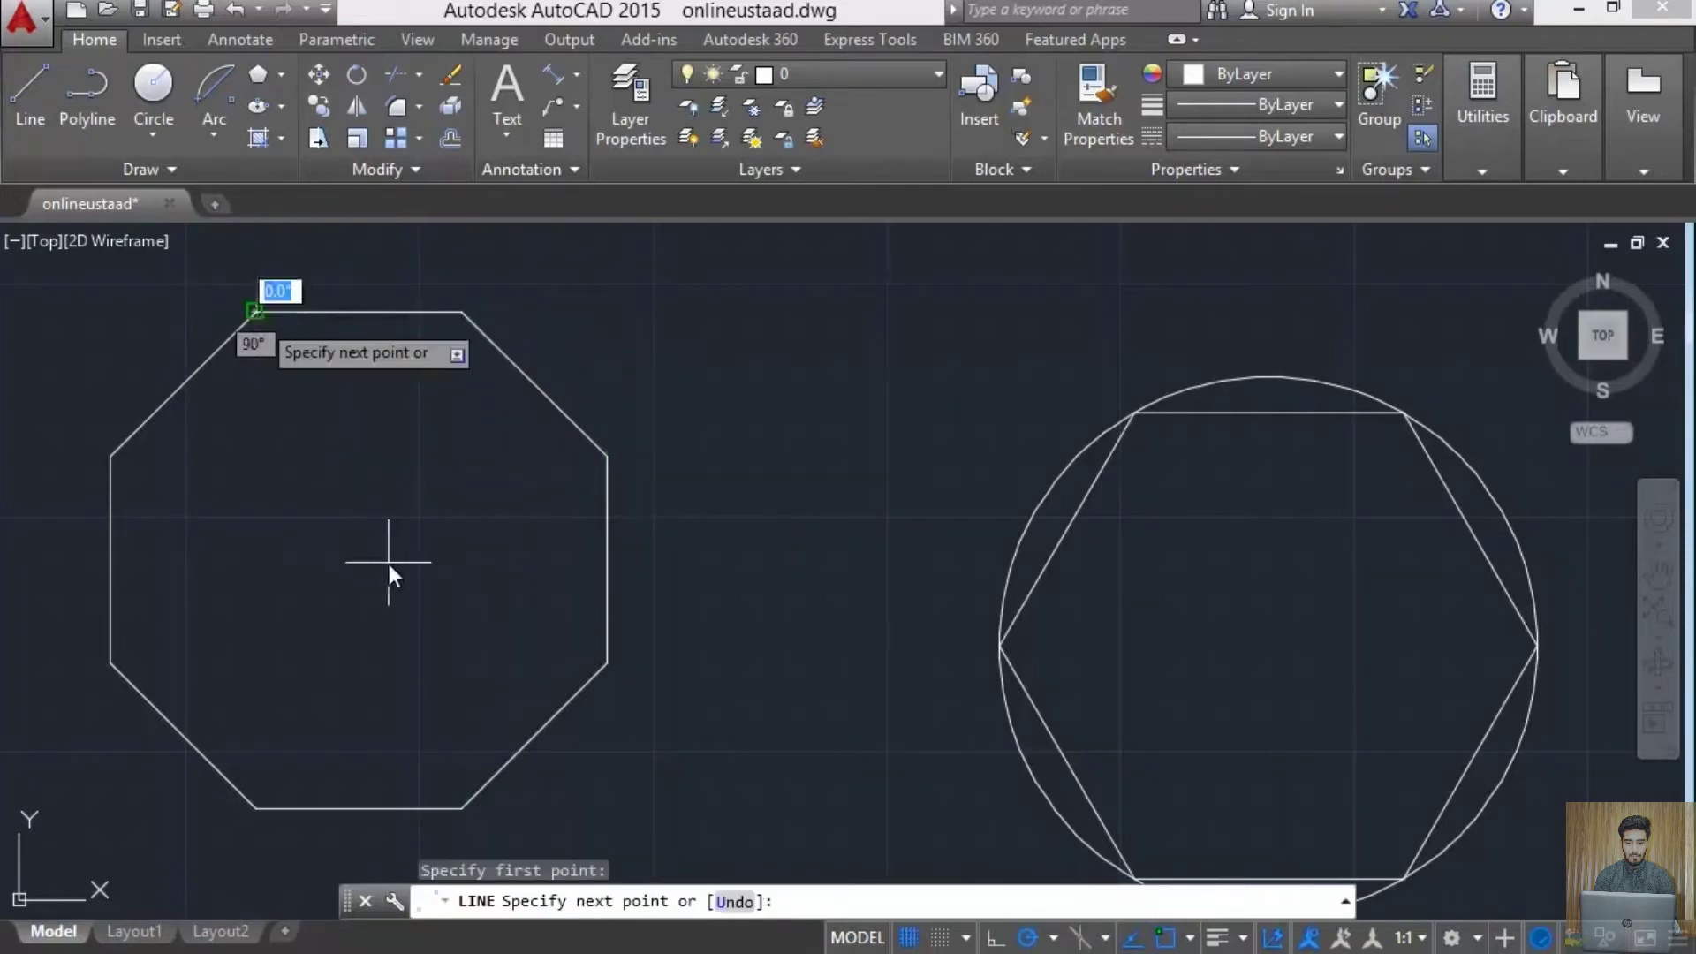
click(456, 805)
key(Escape)
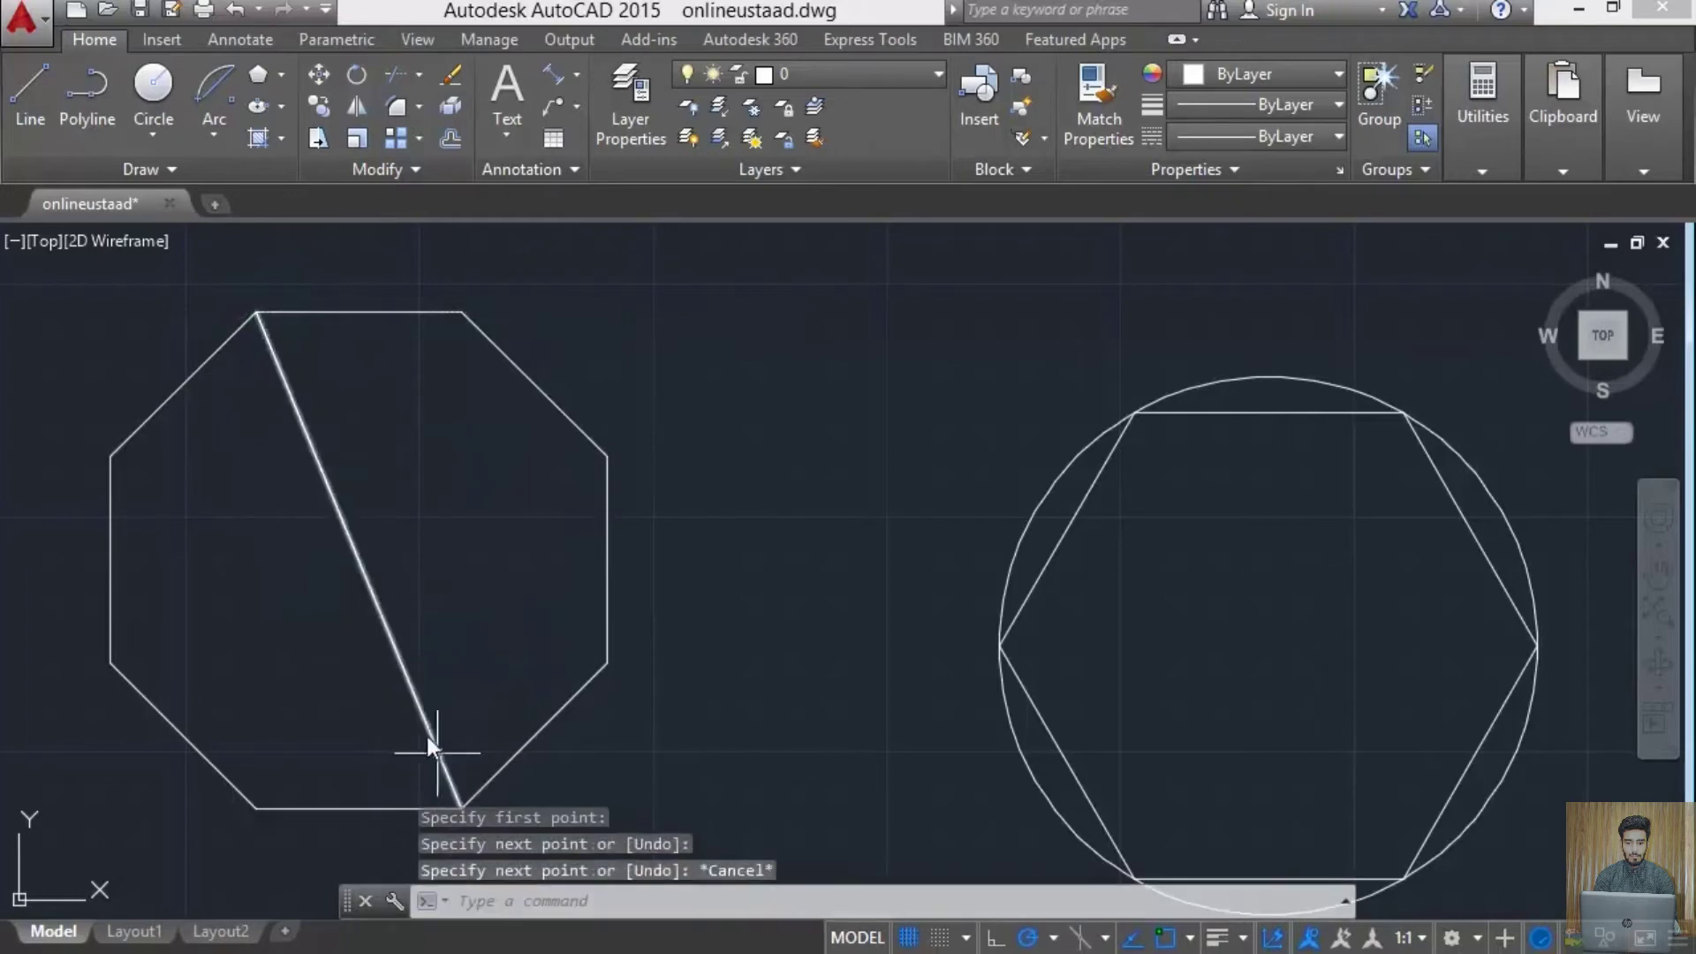
click(30, 95)
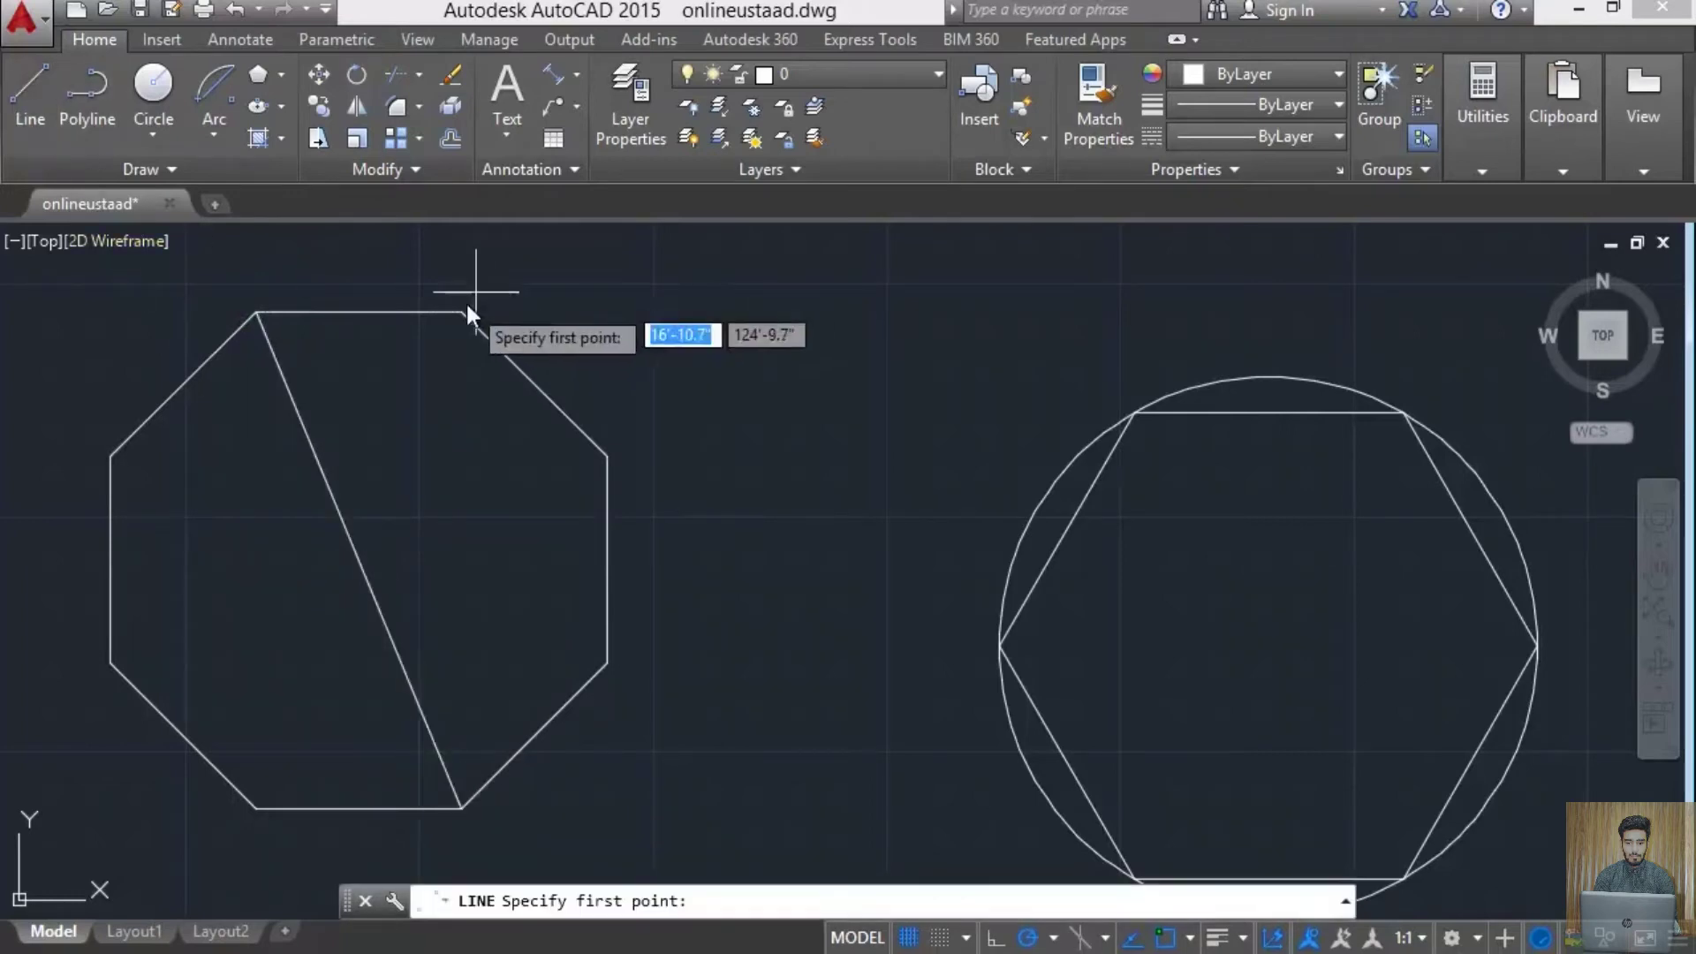
click(464, 309)
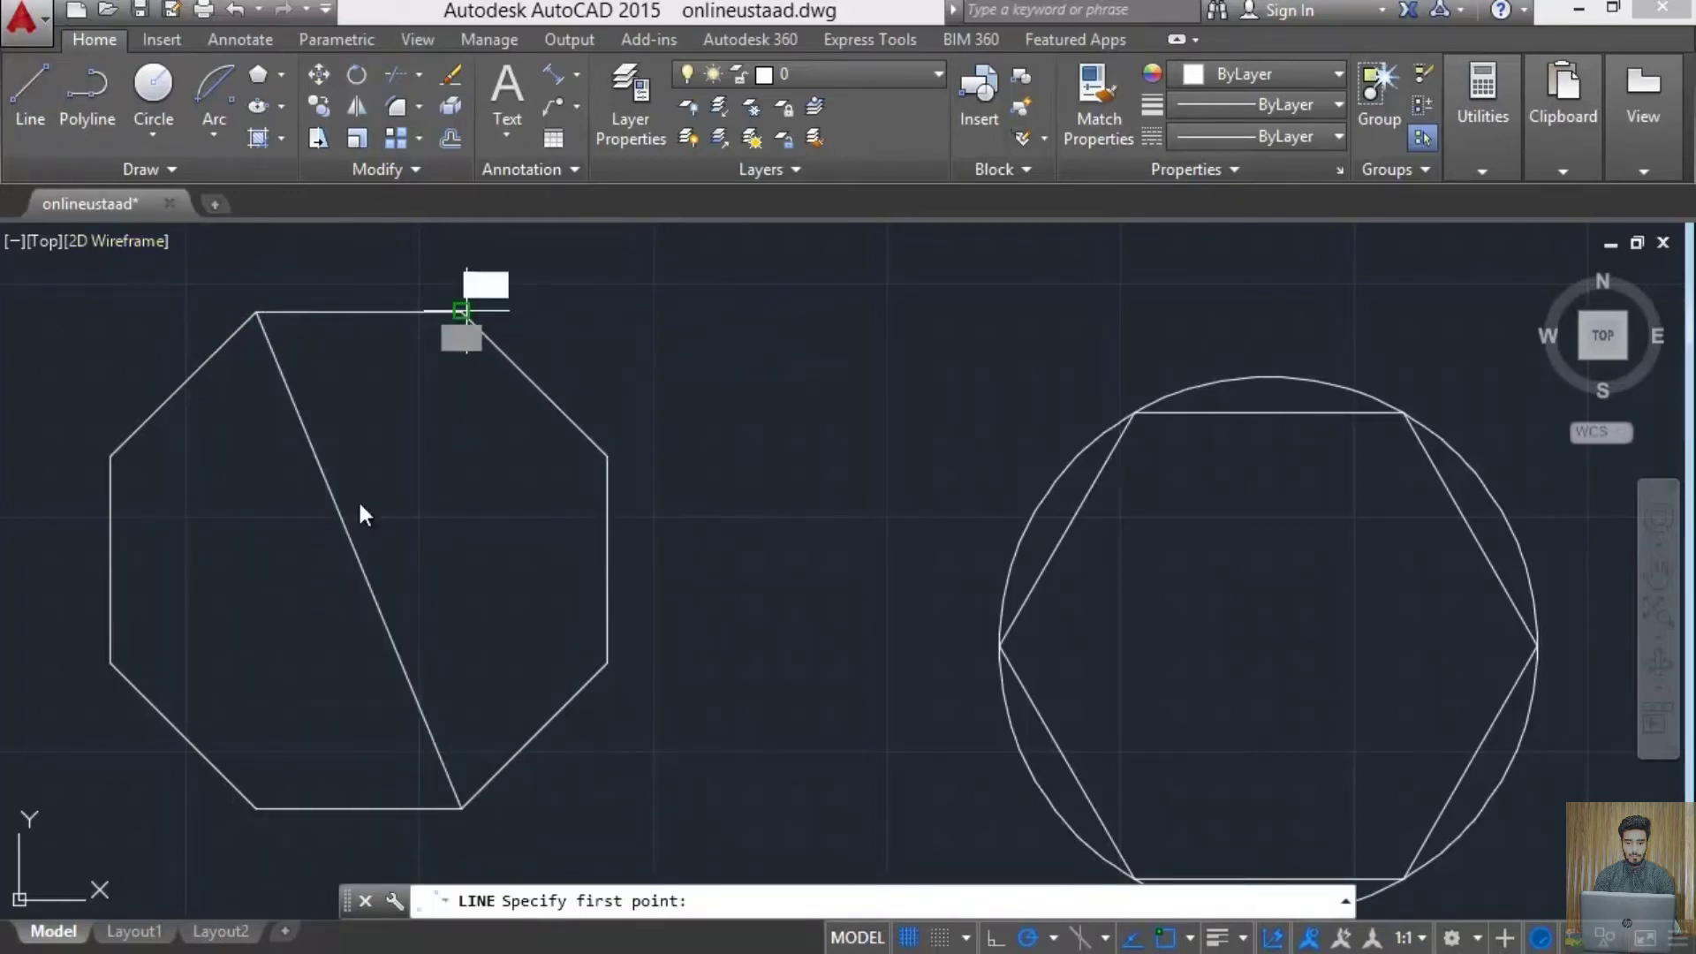
click(257, 807)
key(Escape)
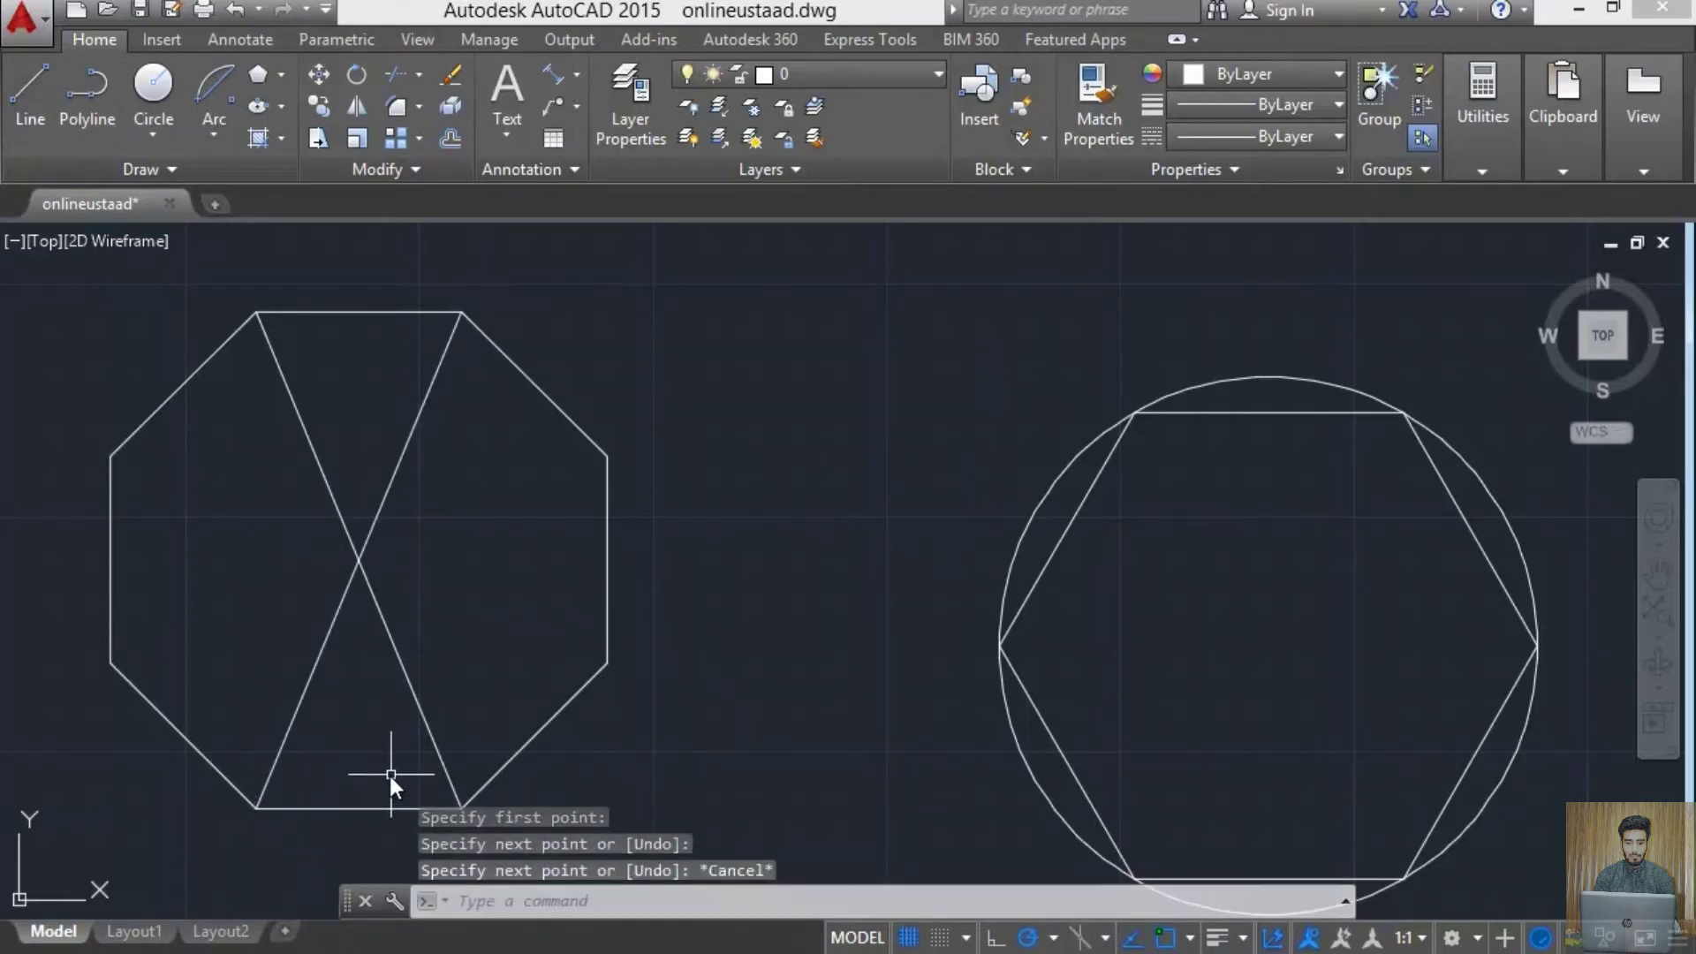
- Draw a circle with a 6' radius centred on the intersection of the octagon's two diagonals
click(170, 122)
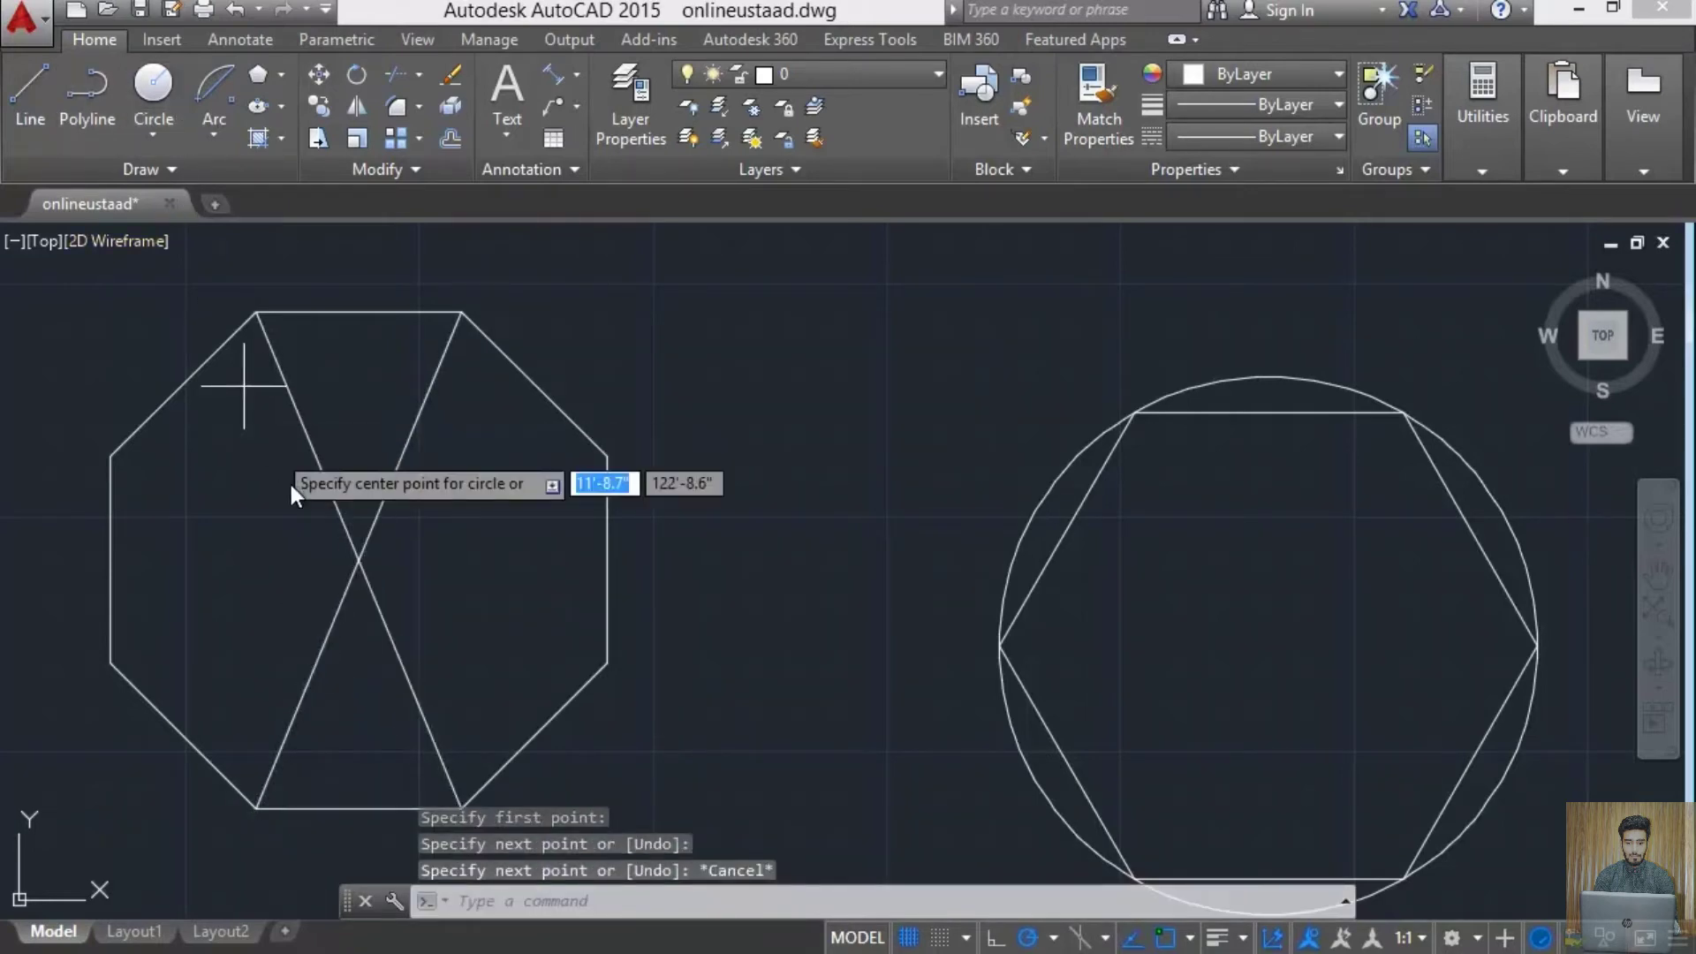
click(358, 560)
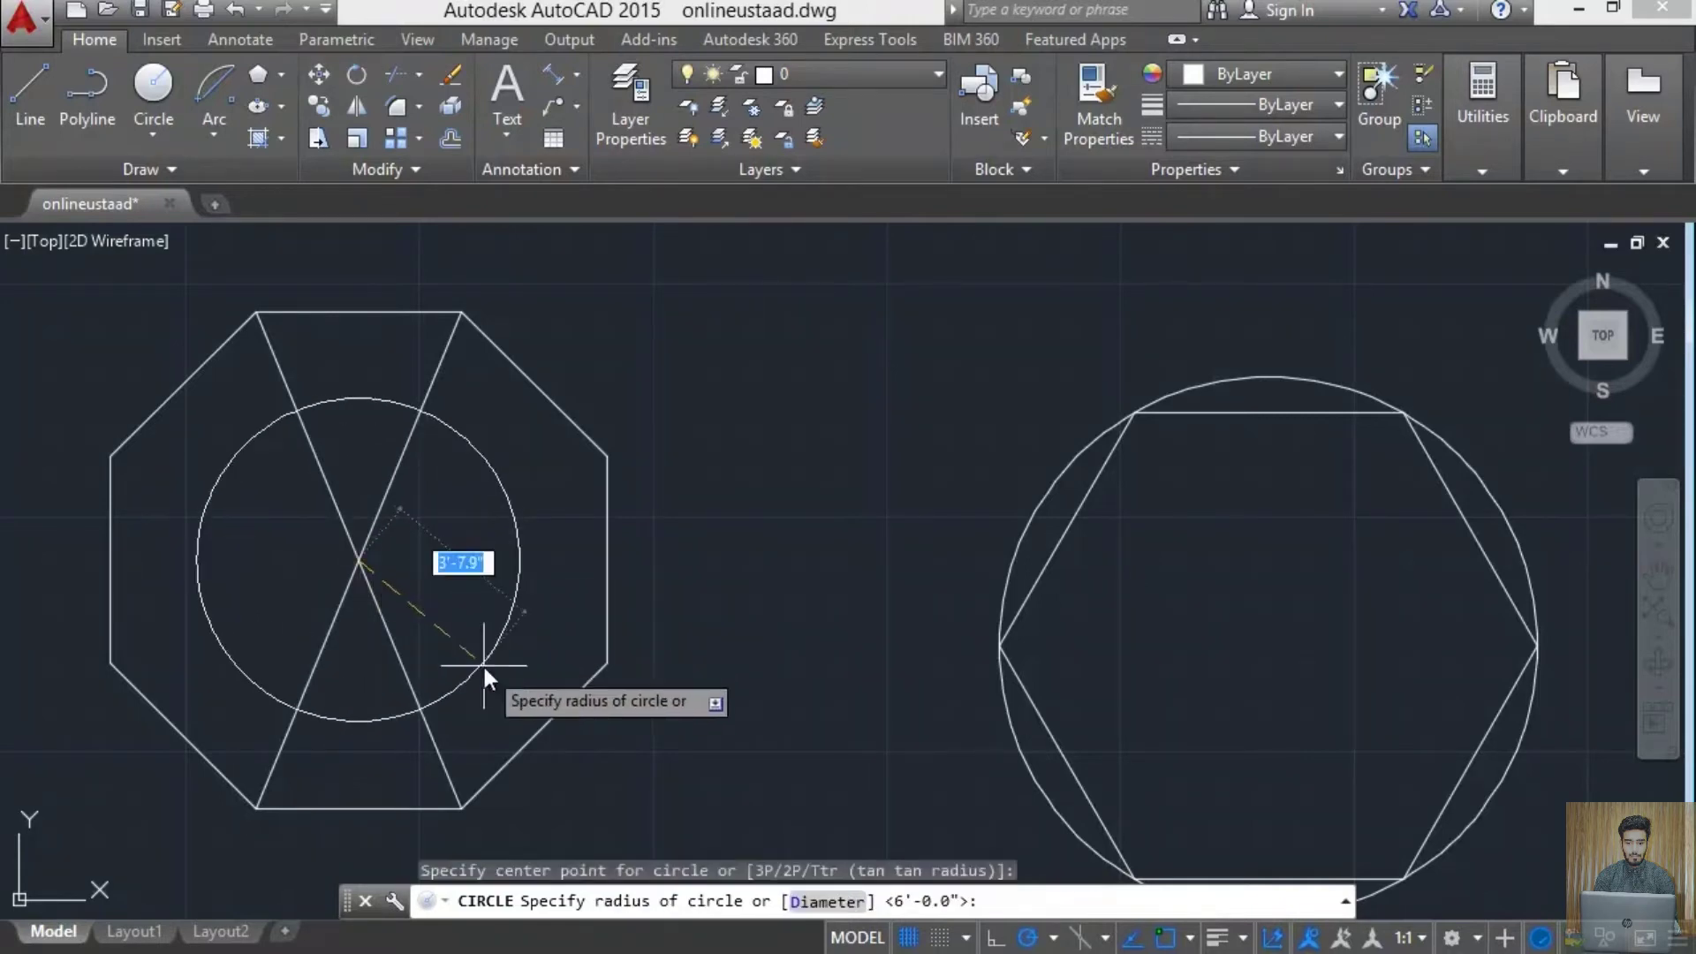
text(6)
key(Return)
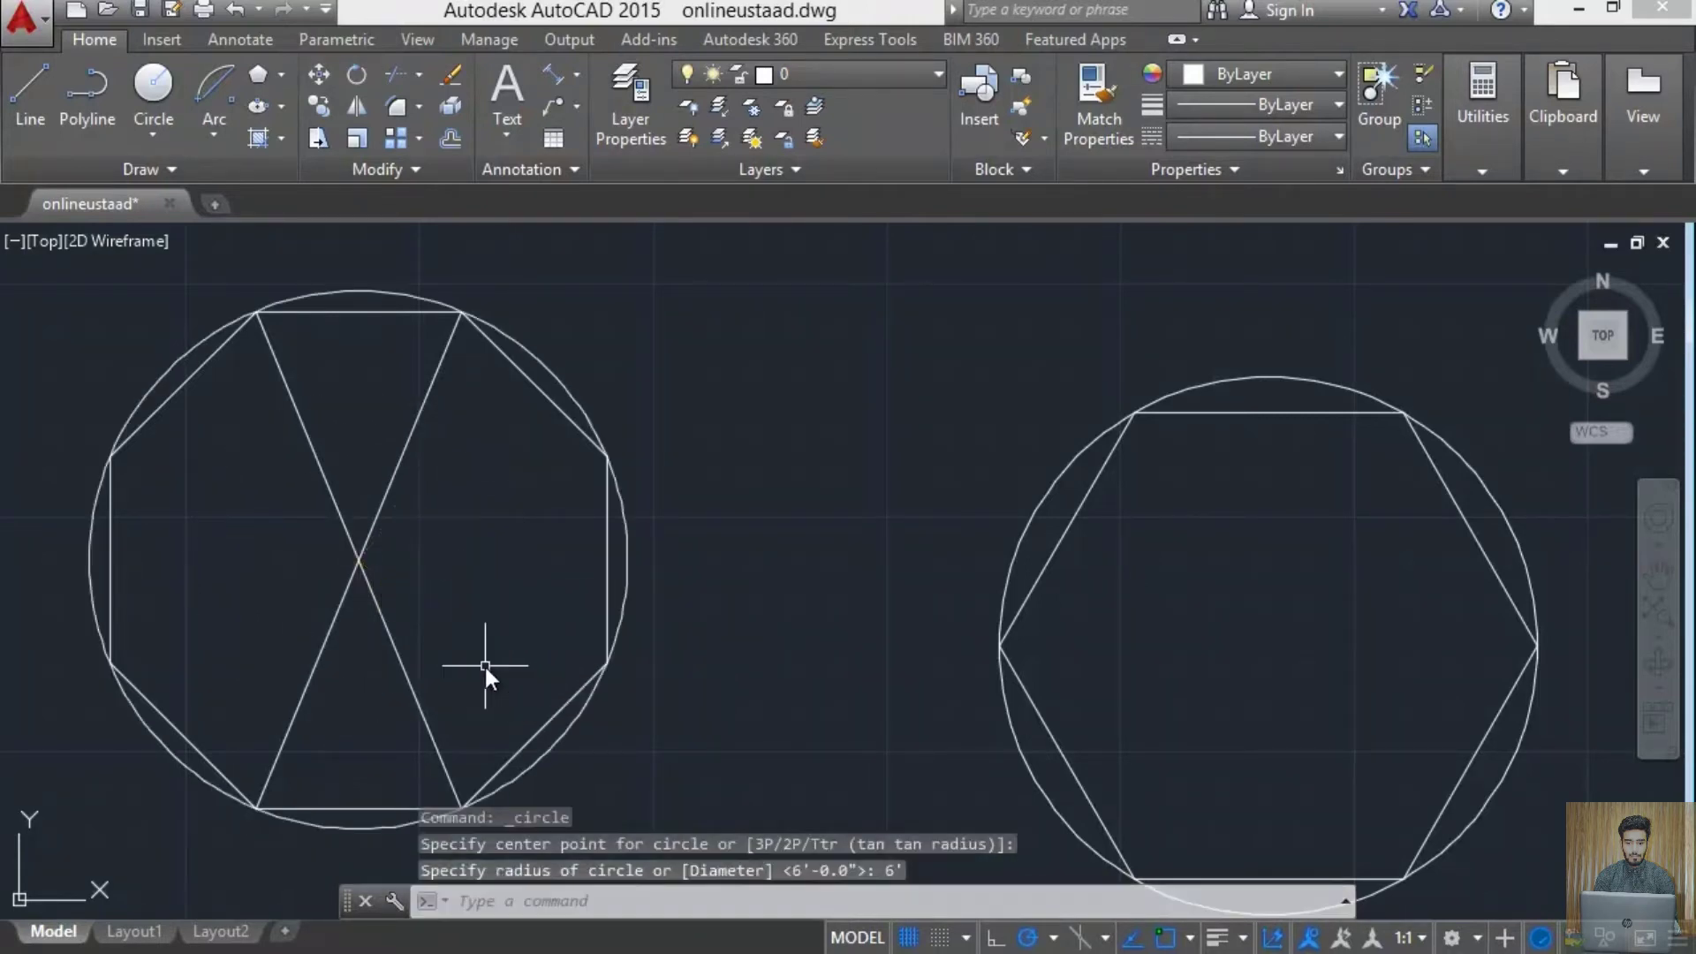
middle_drag(480, 662, 457, 620)
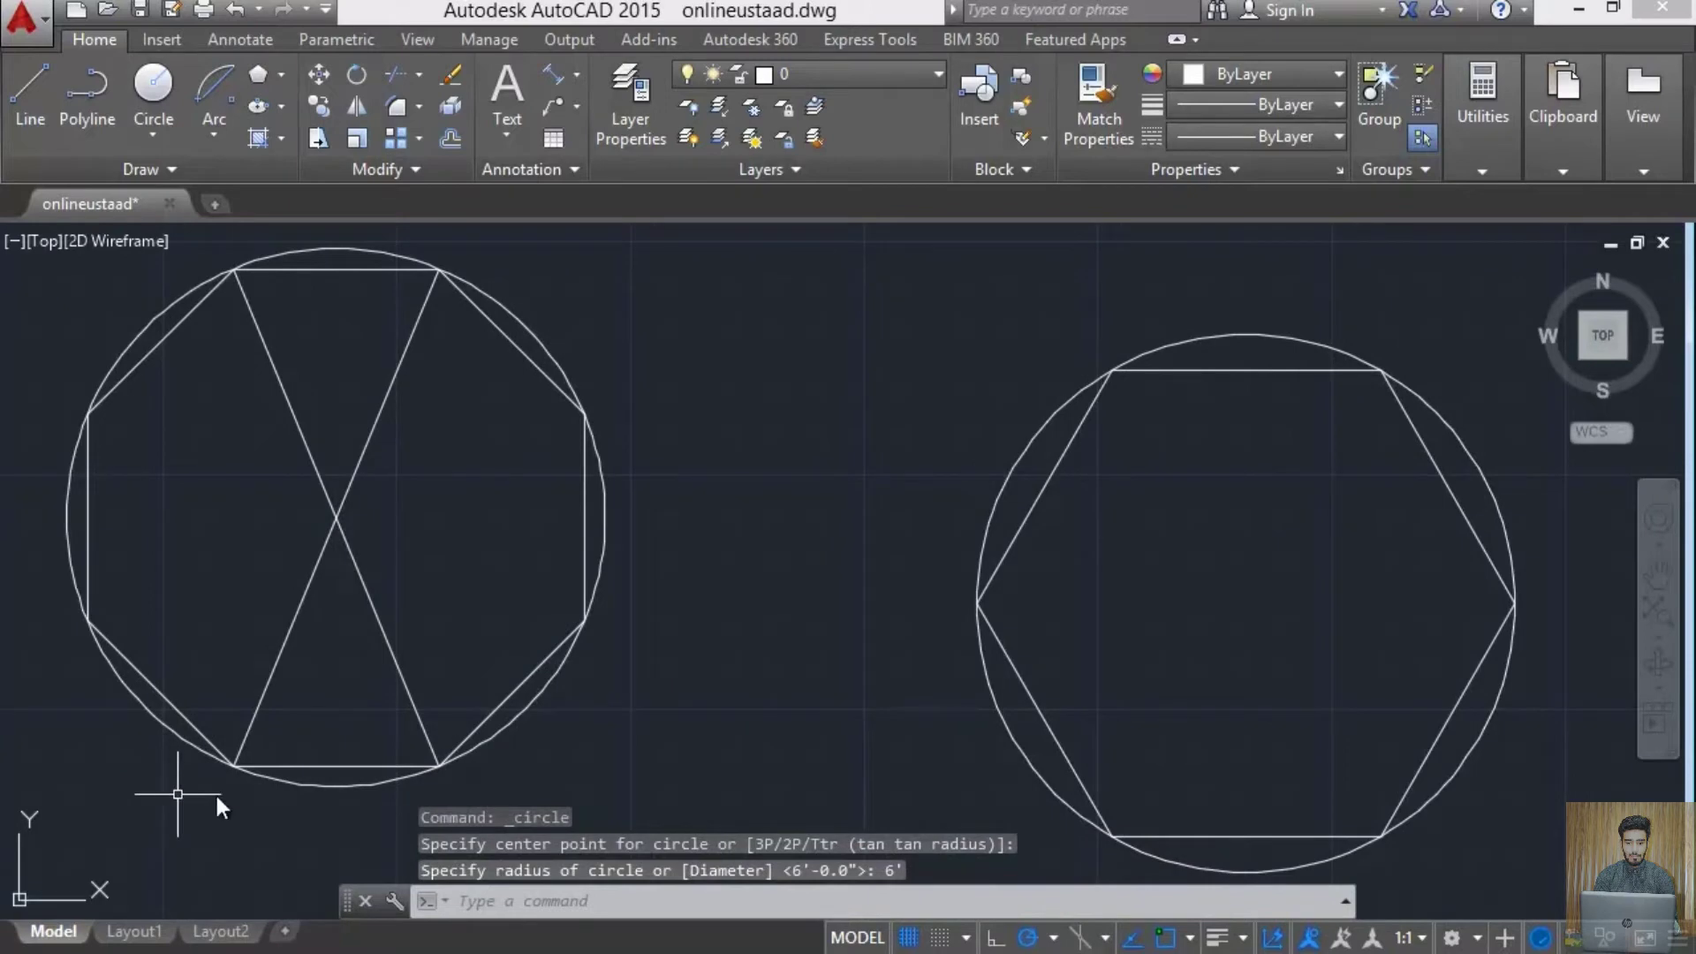
scroll(552, 664, down, 2)
click(450, 530)
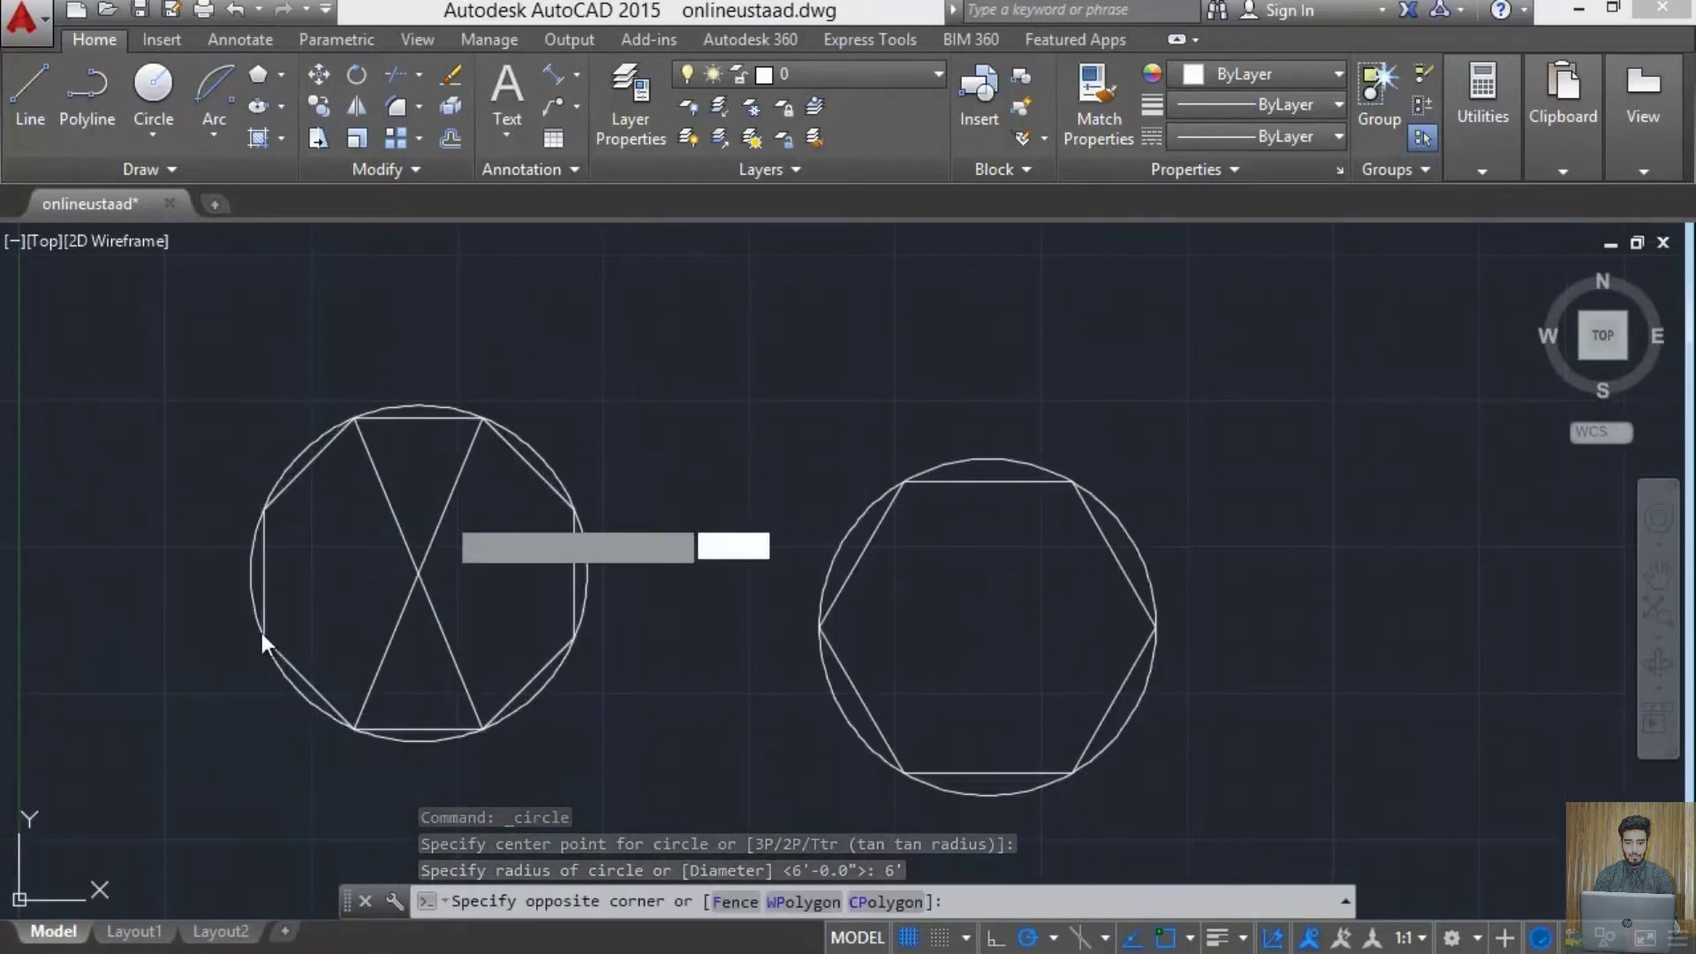
key(Escape)
- Draw a nine-sided polygon inscribed in a circle of 6' radius in the empty space above the octagon and hexagon
middle_drag(505, 375, 341, 586)
click(257, 78)
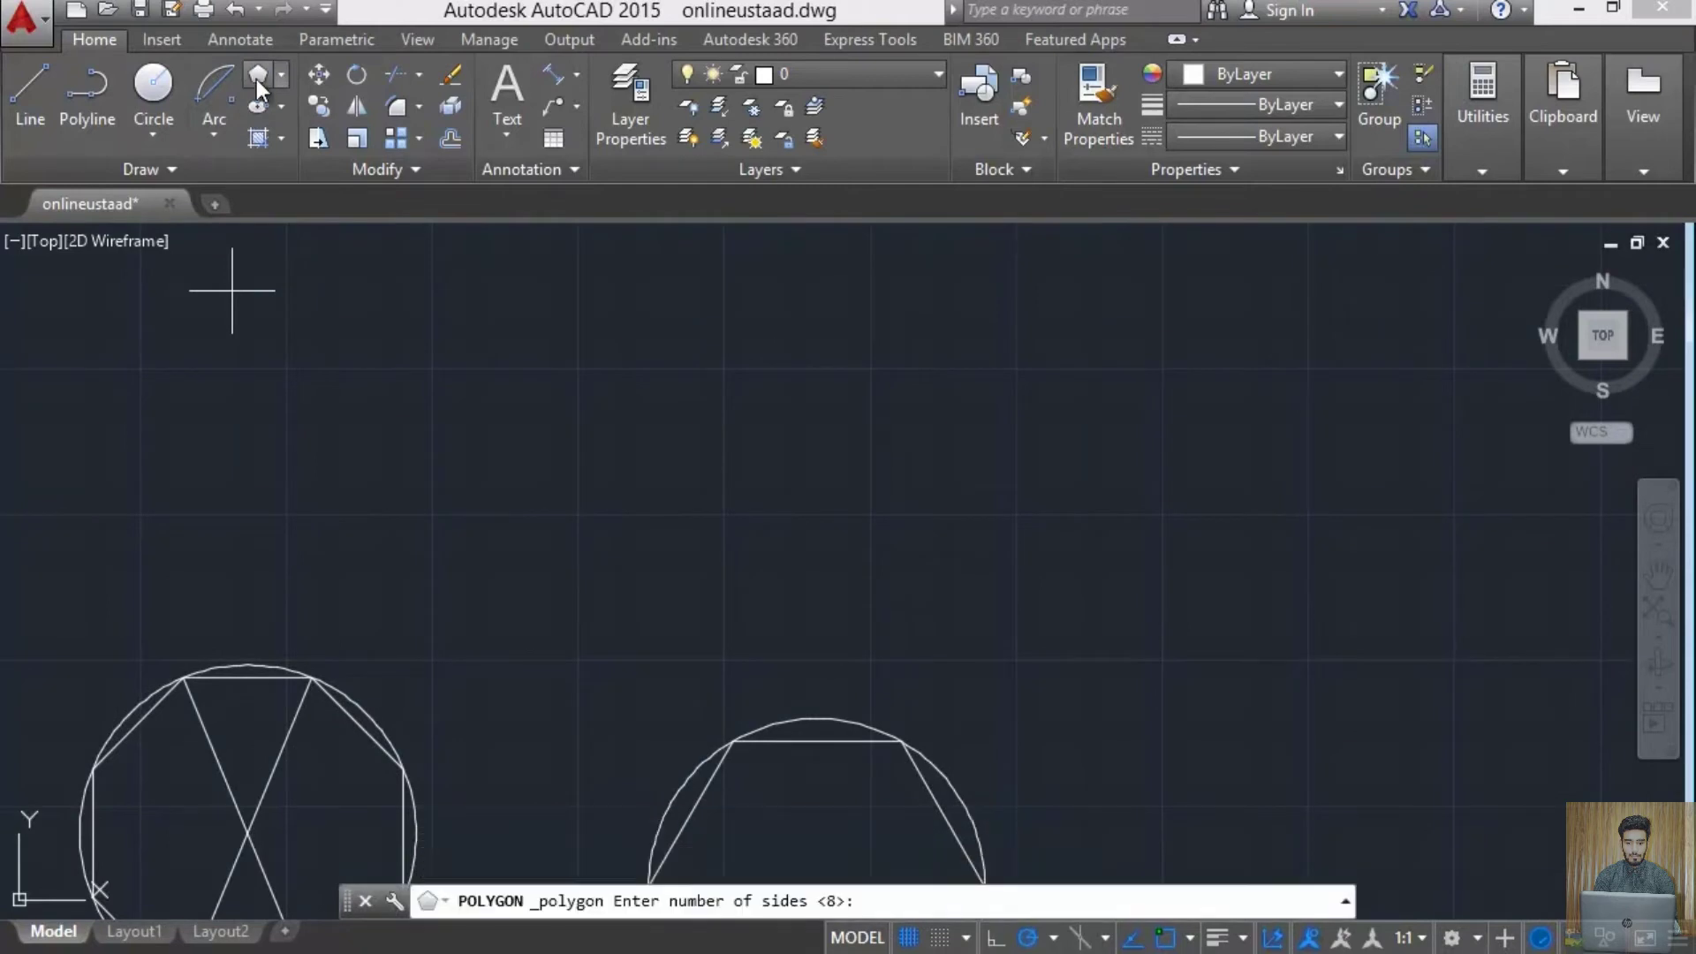
click(281, 76)
click(310, 166)
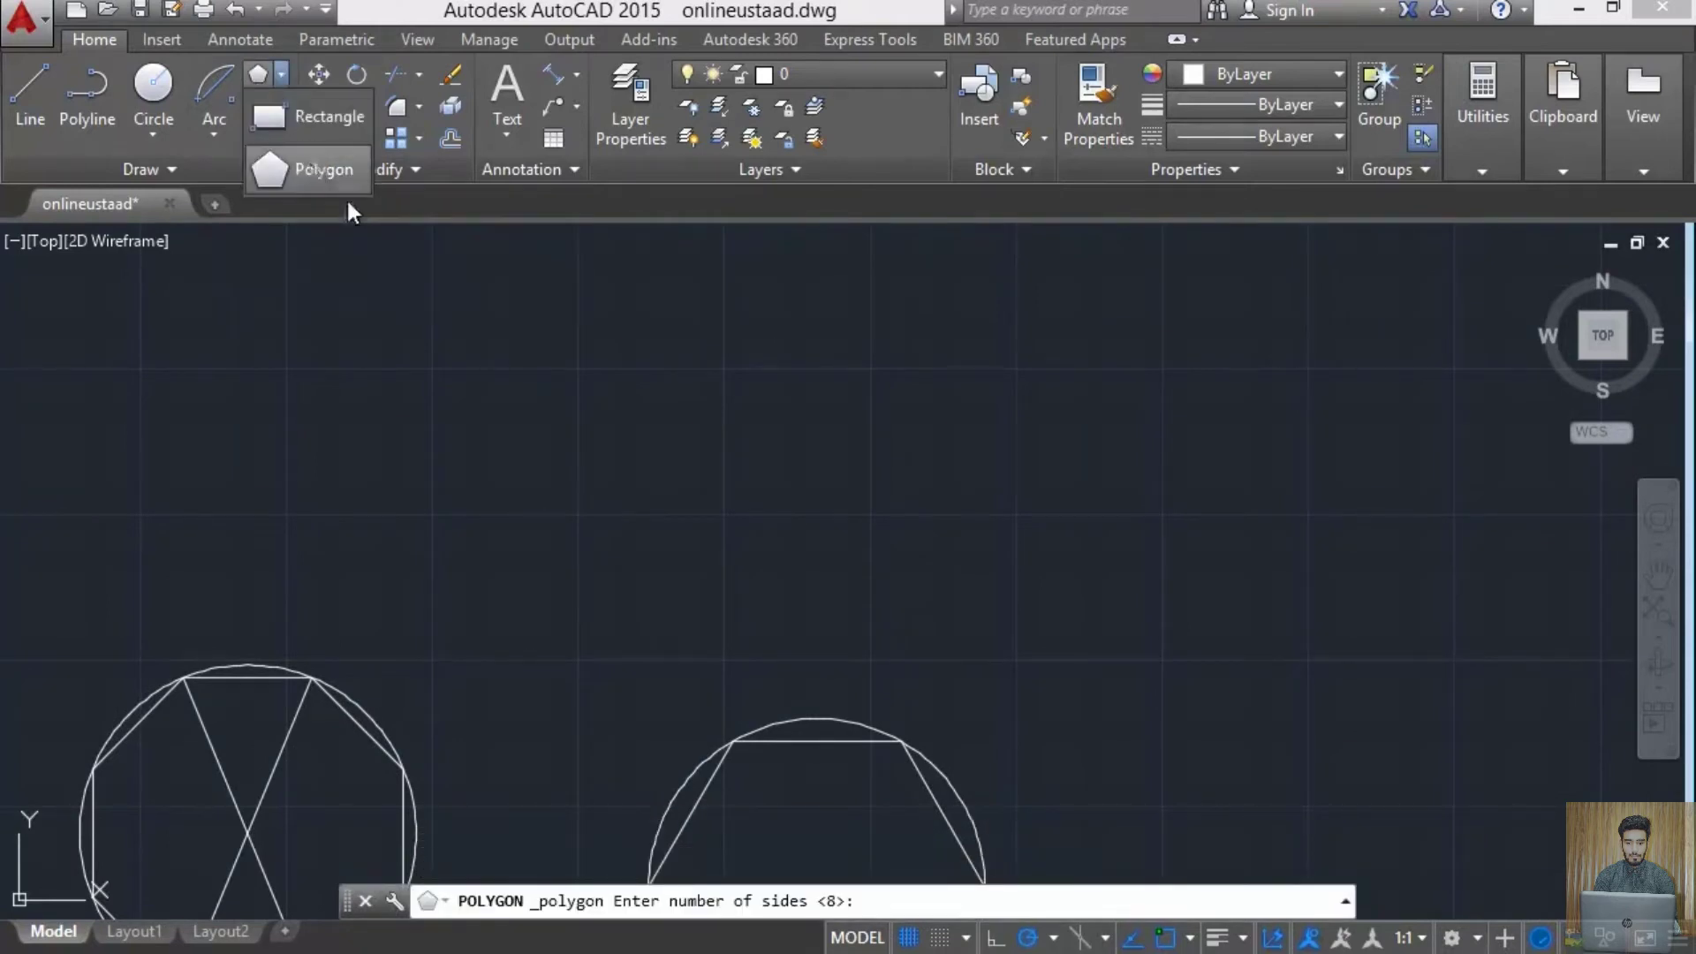
text(9')
key(Return)
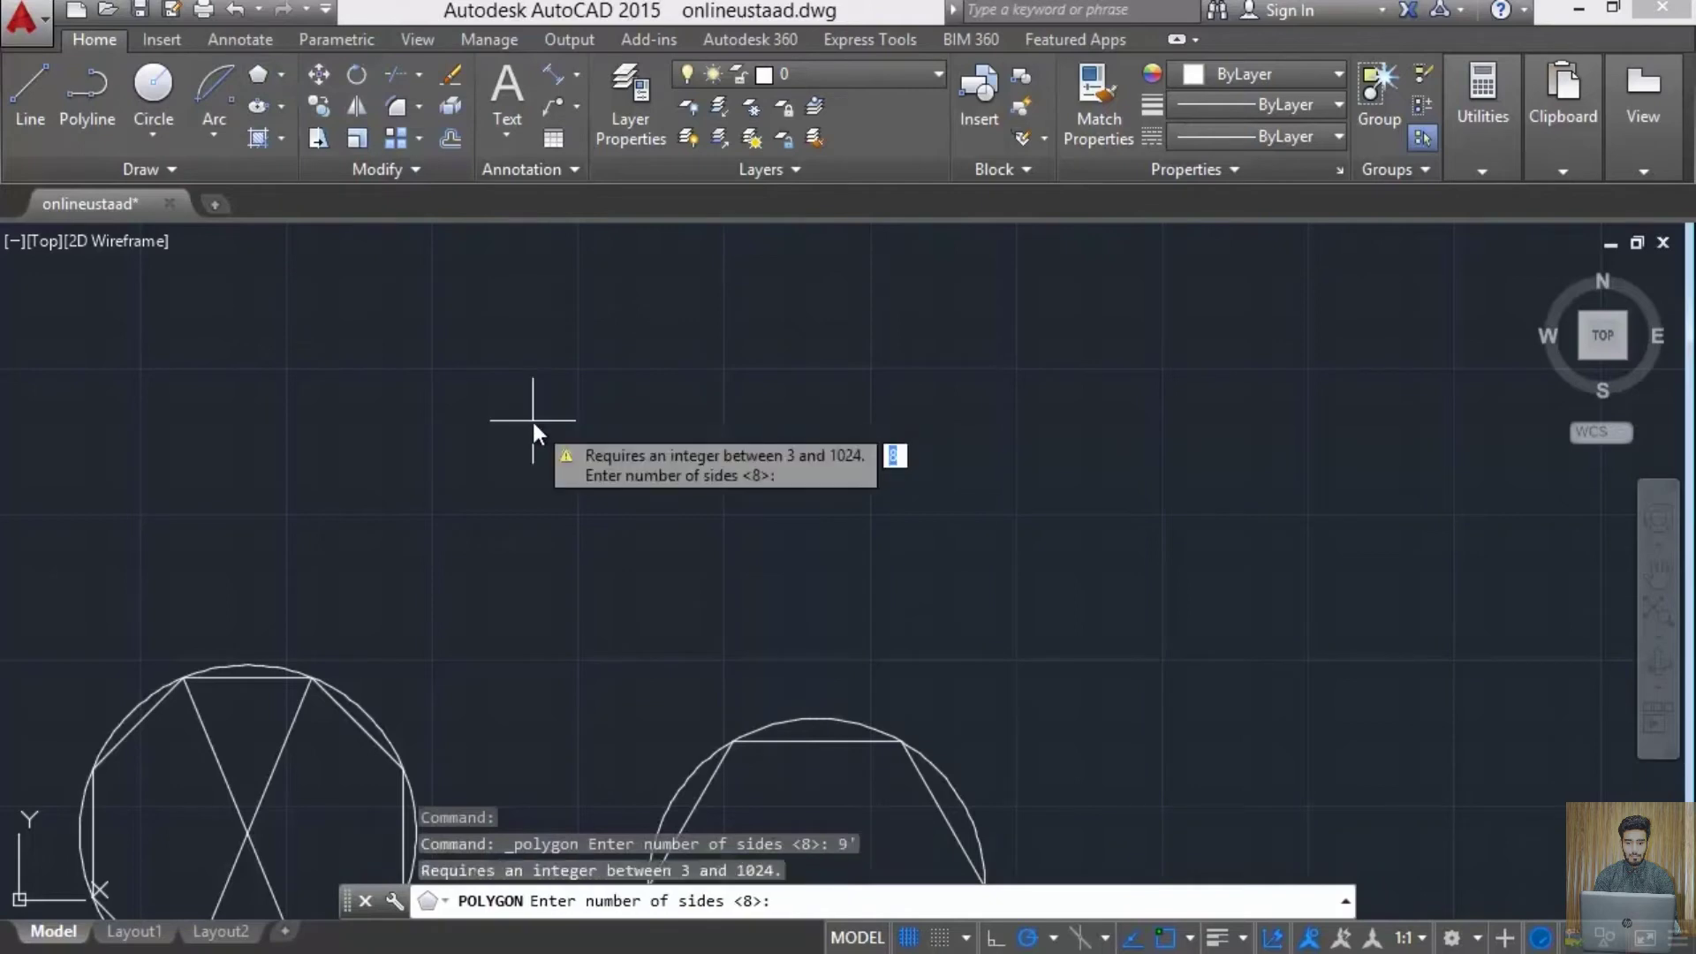
text(9)
key(Return)
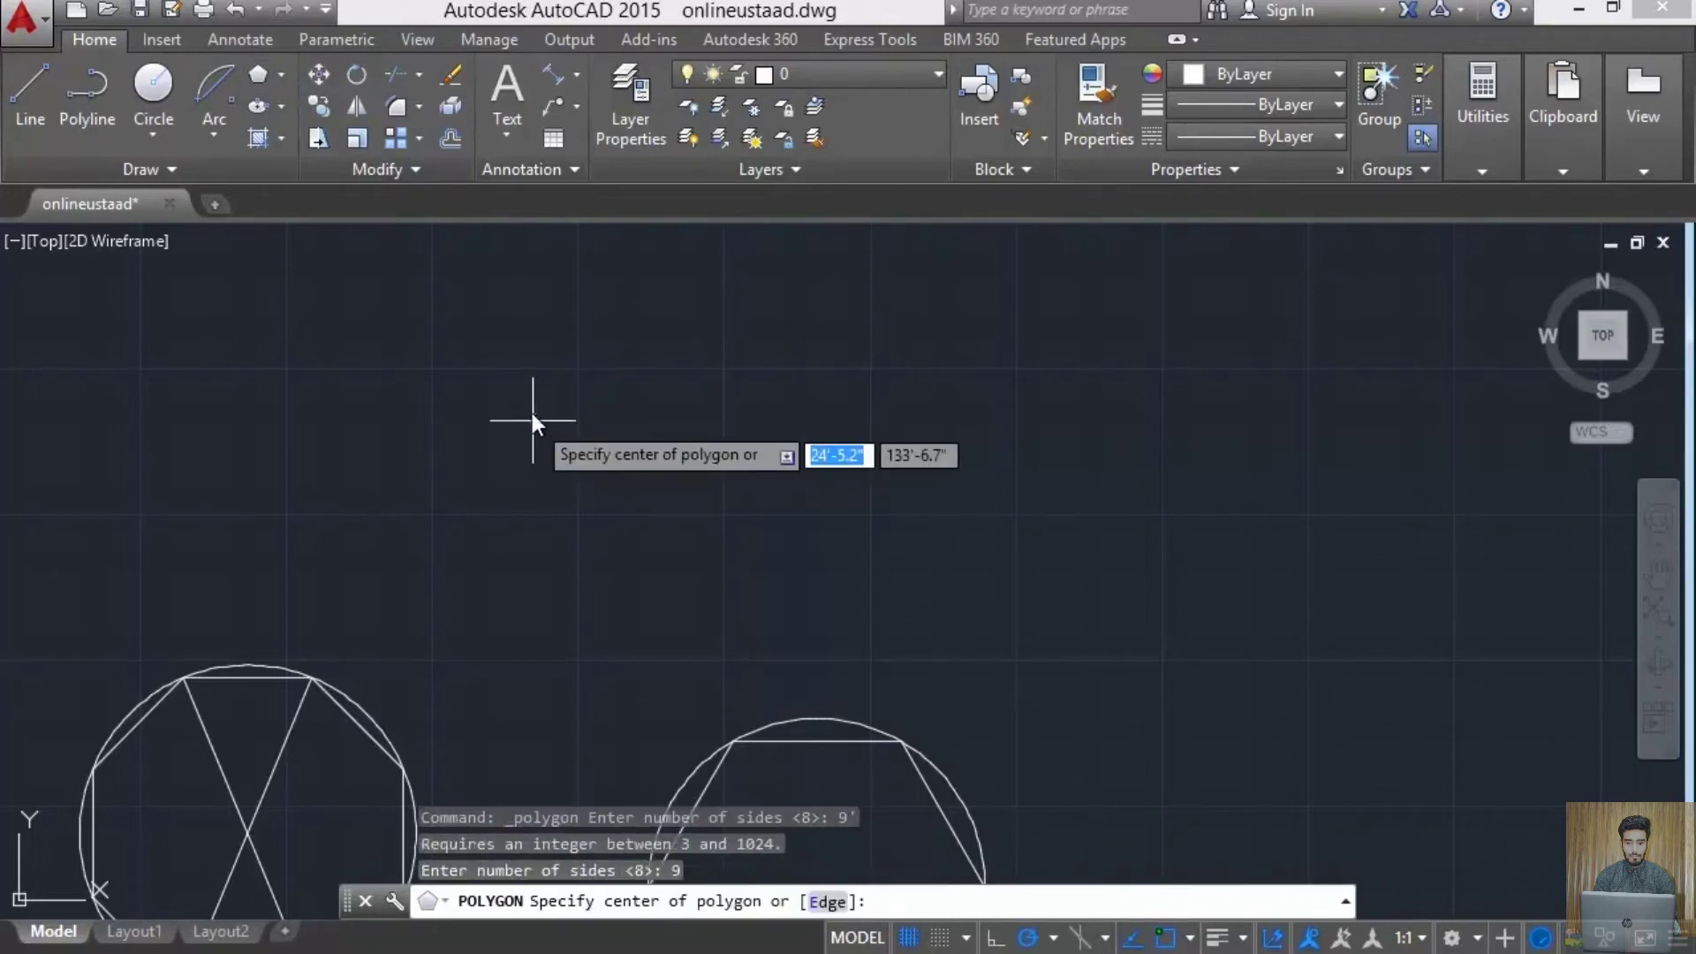
click(520, 369)
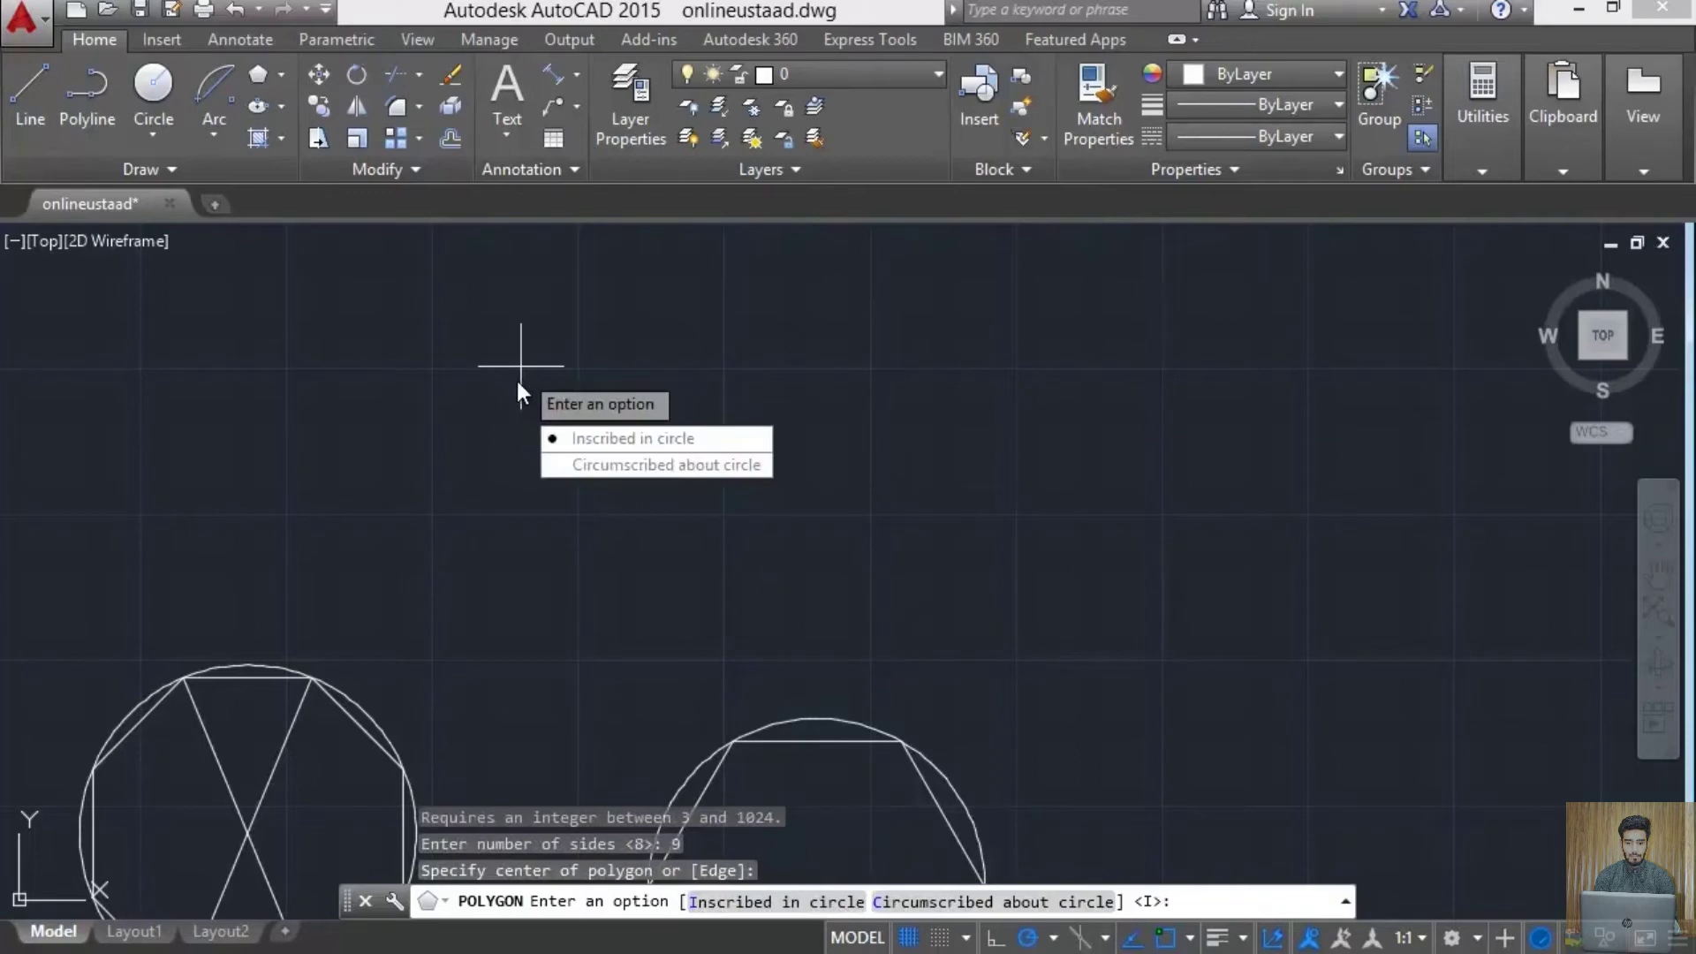
text(i)
key(Return)
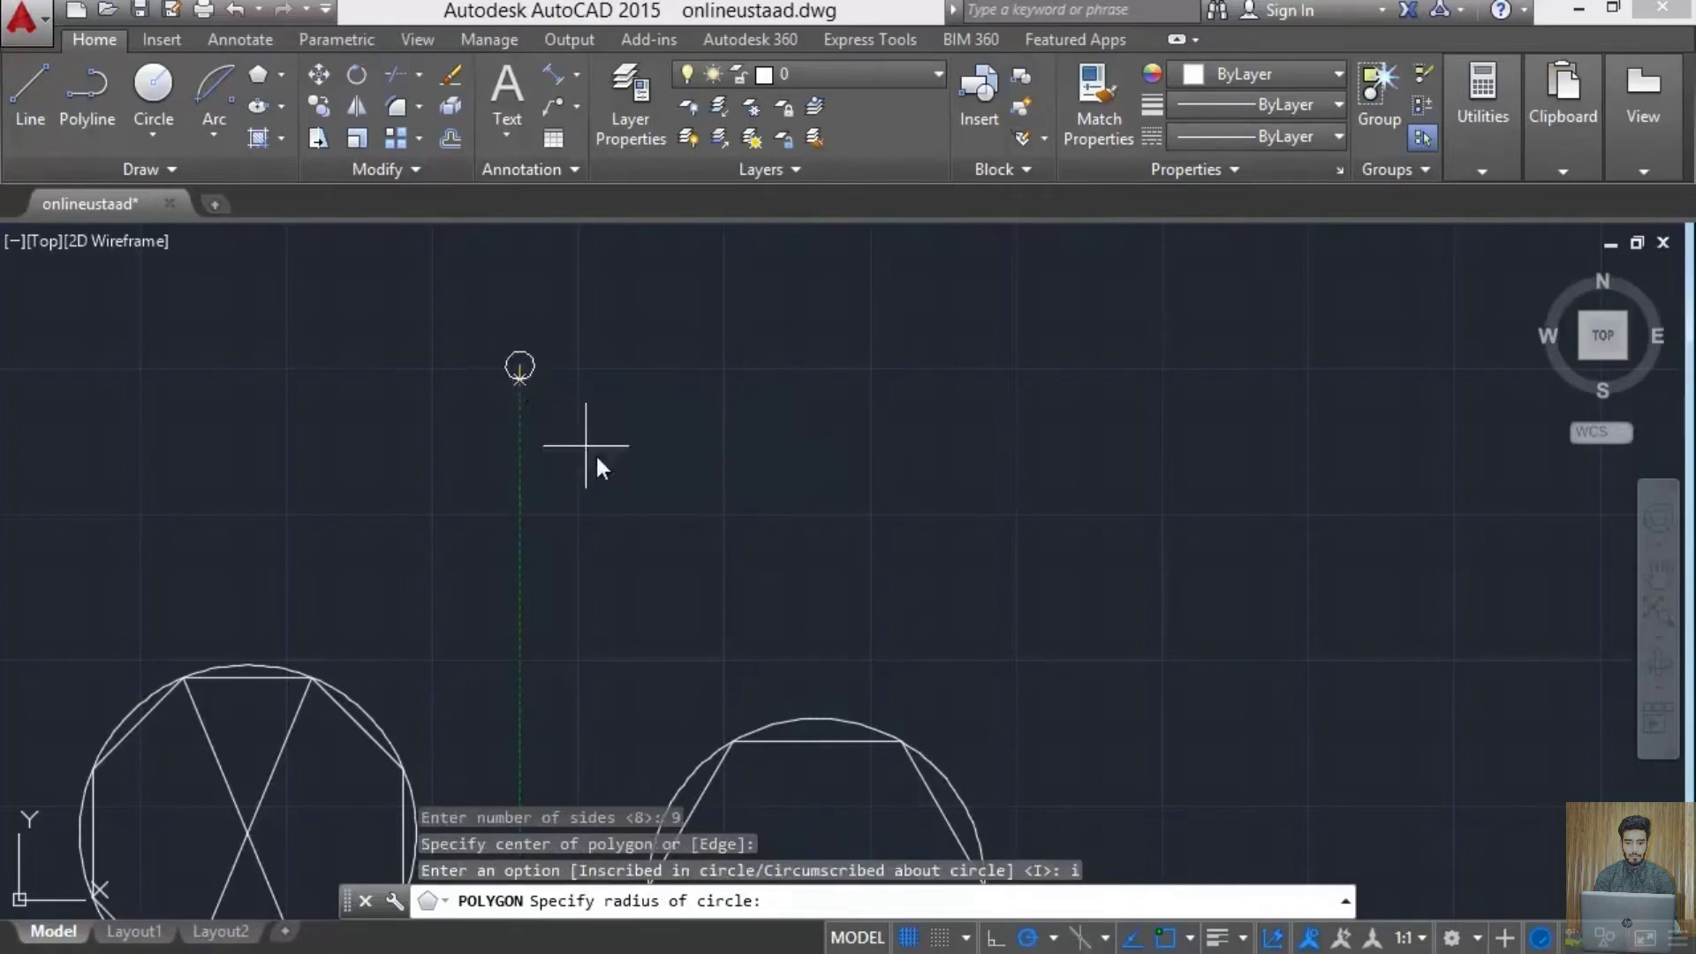
middle_drag(608, 468, 604, 544)
text(6)
key(Return)
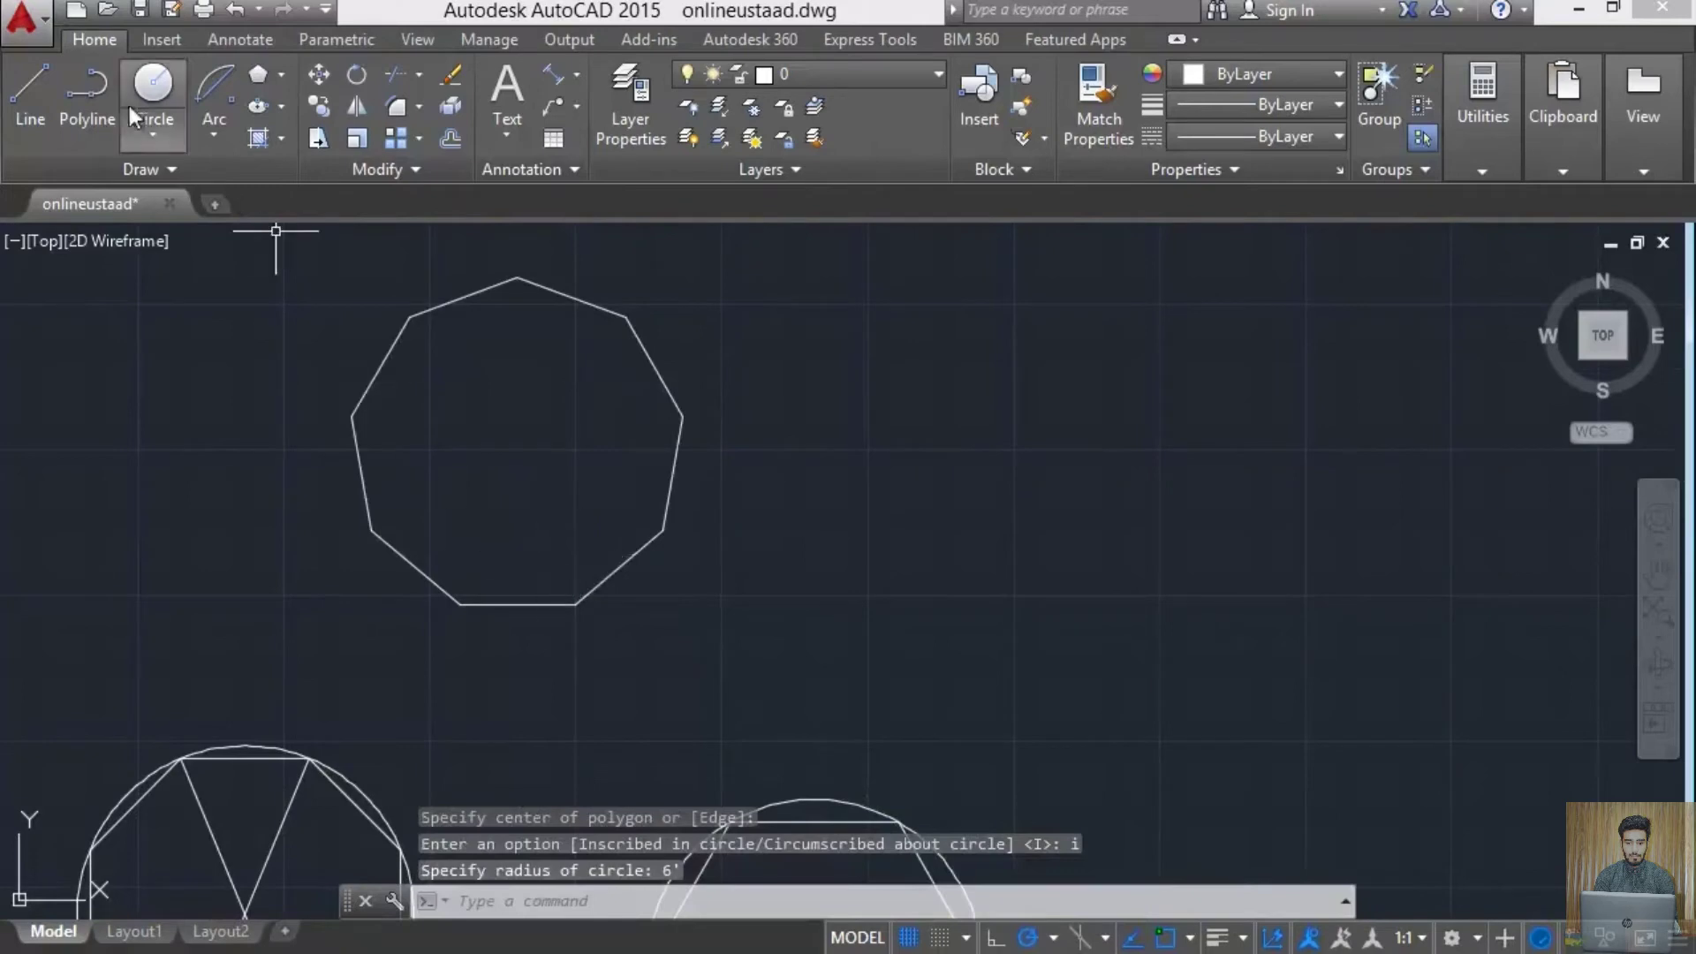
- Draw two crossing lines in the nonagon, joining its upper-left and upper-right corners to the opposite ends of the bottom side
middle_drag(473, 428, 466, 462)
scroll(466, 447, up, 2)
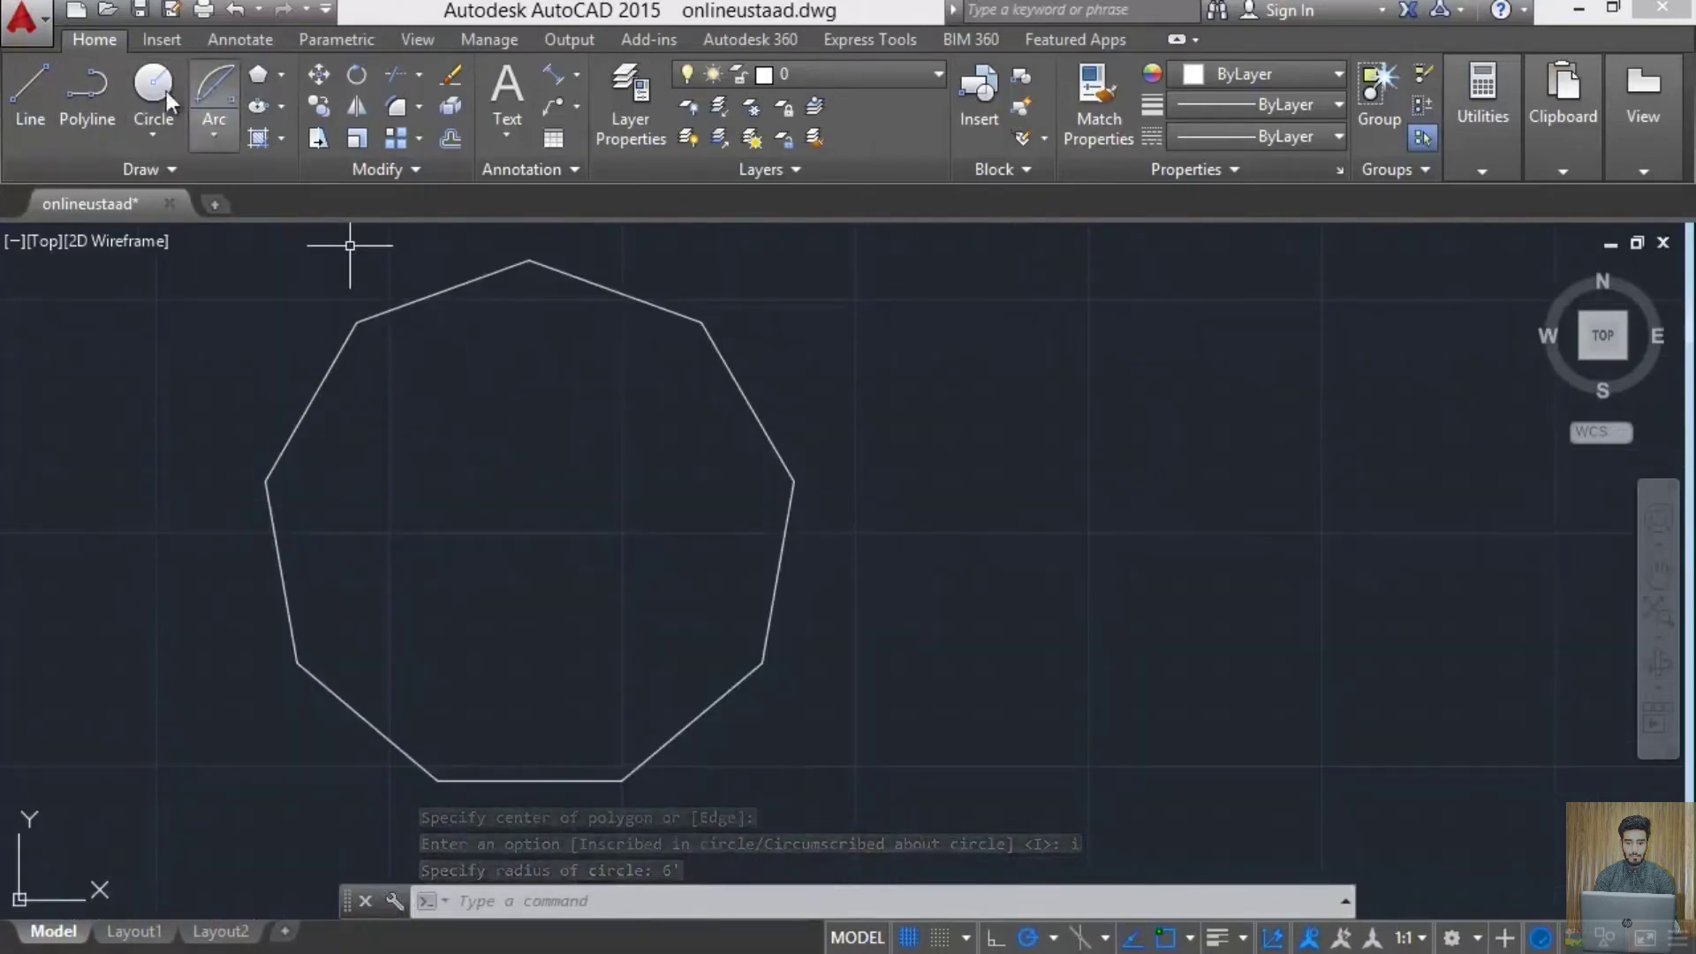
click(44, 97)
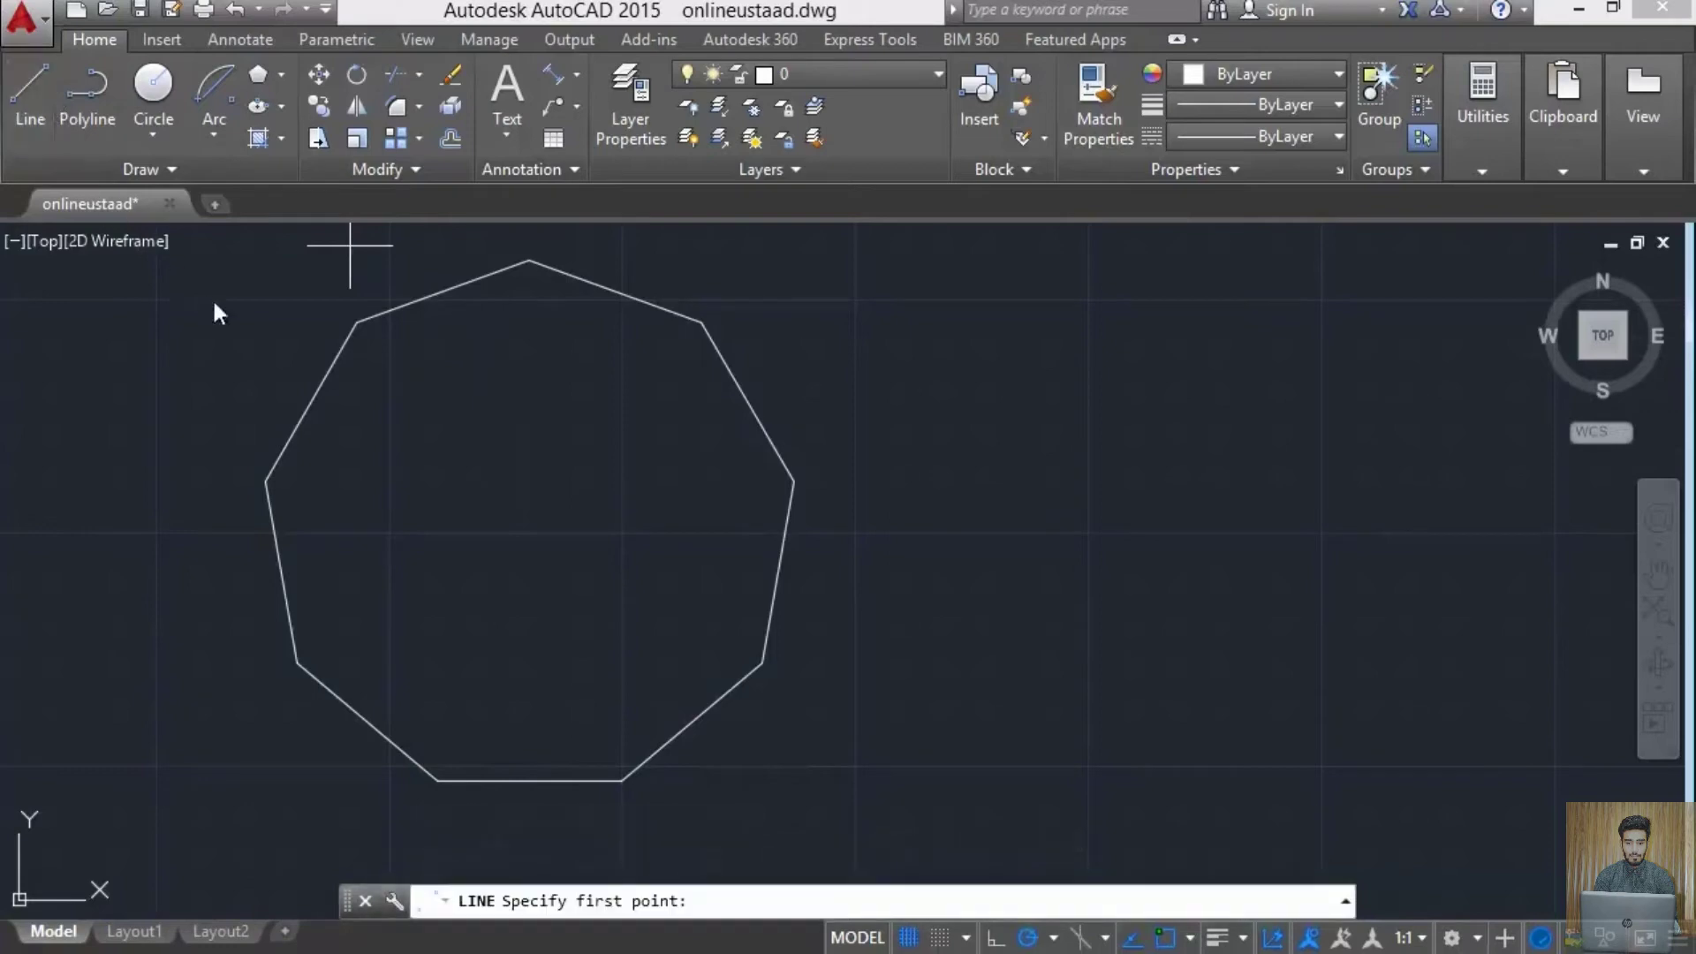
click(355, 326)
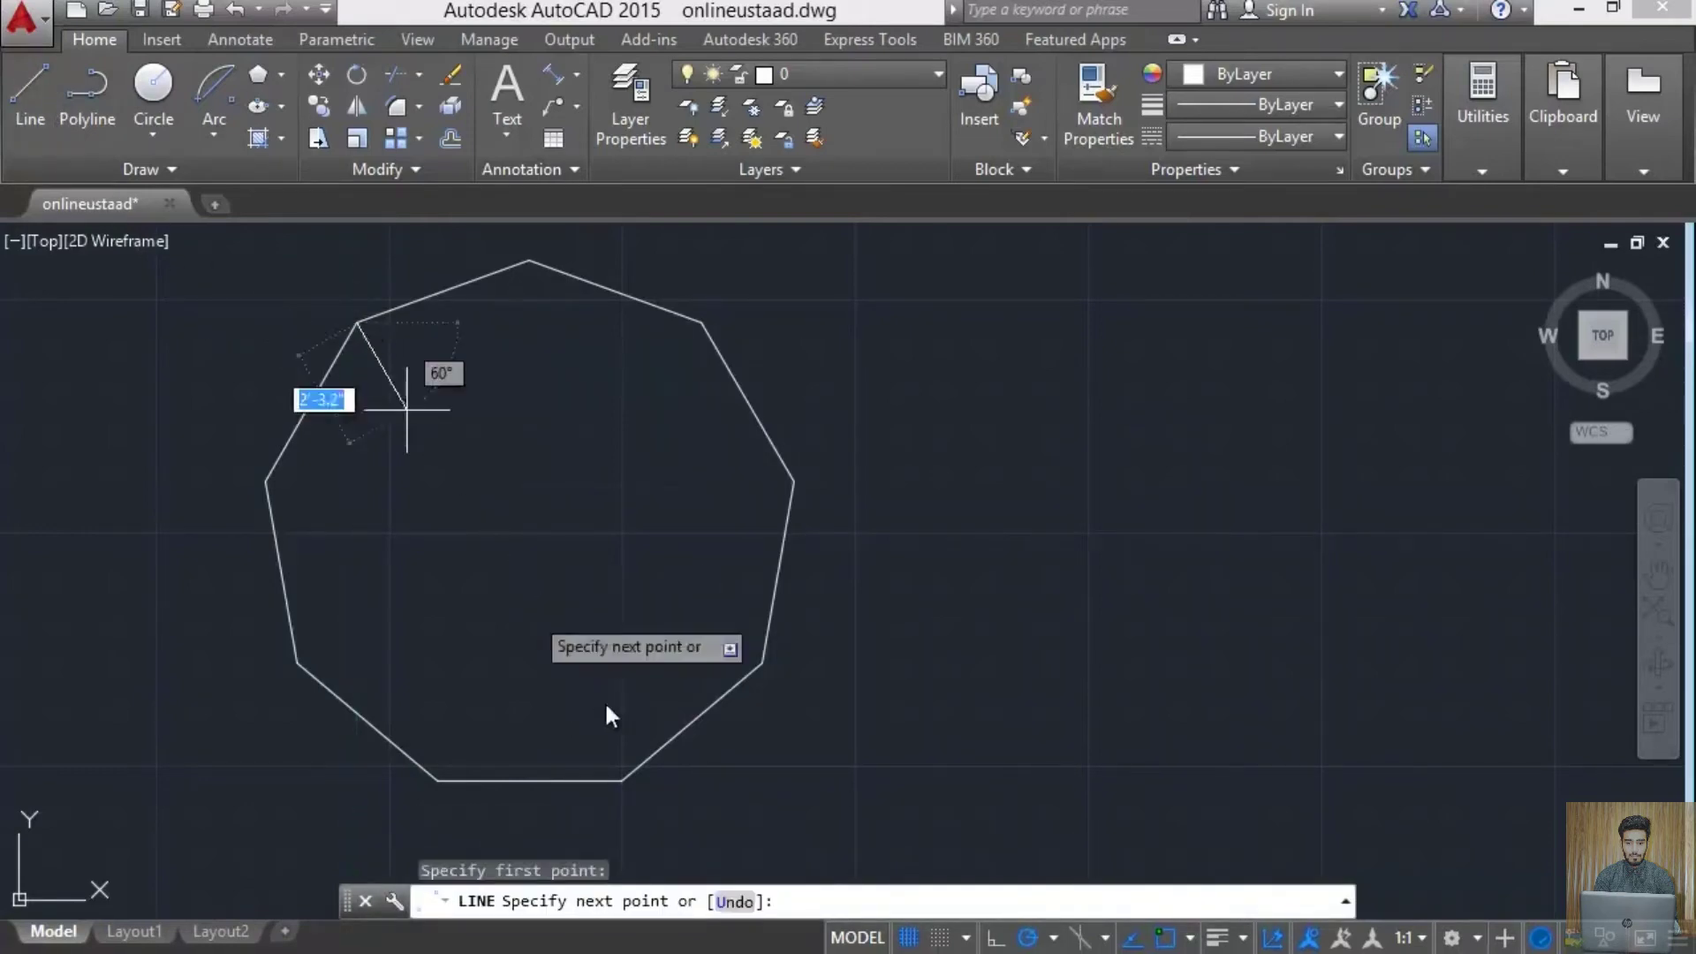
click(620, 779)
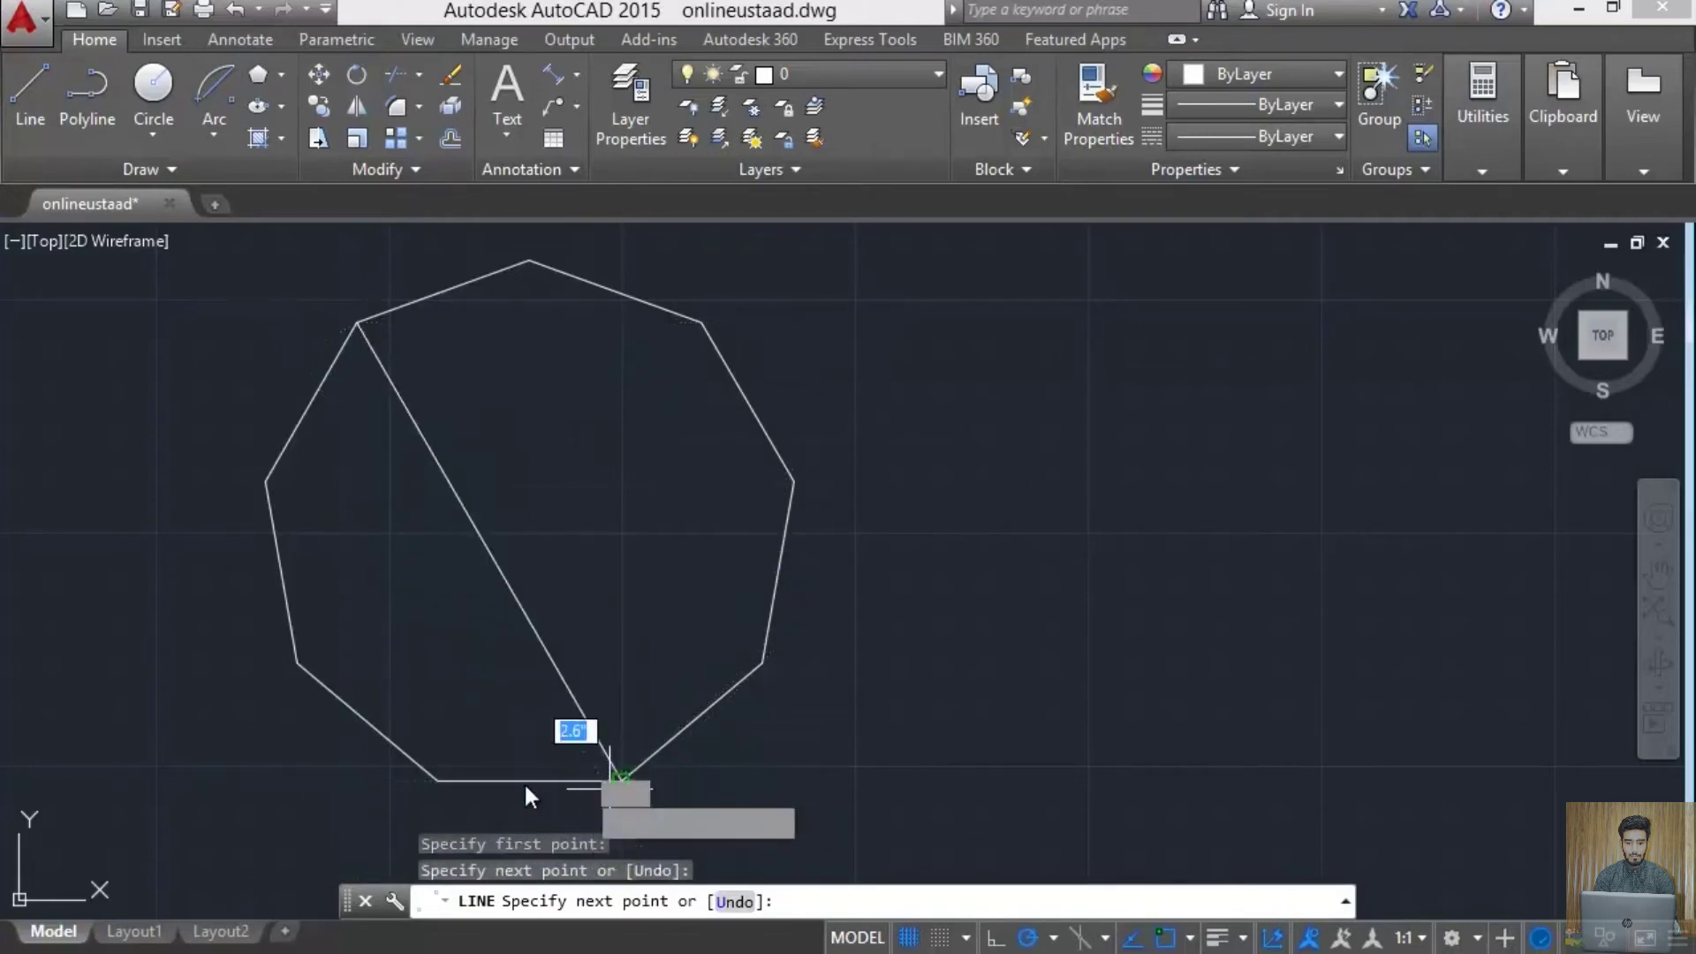
key(Return)
key(Return)
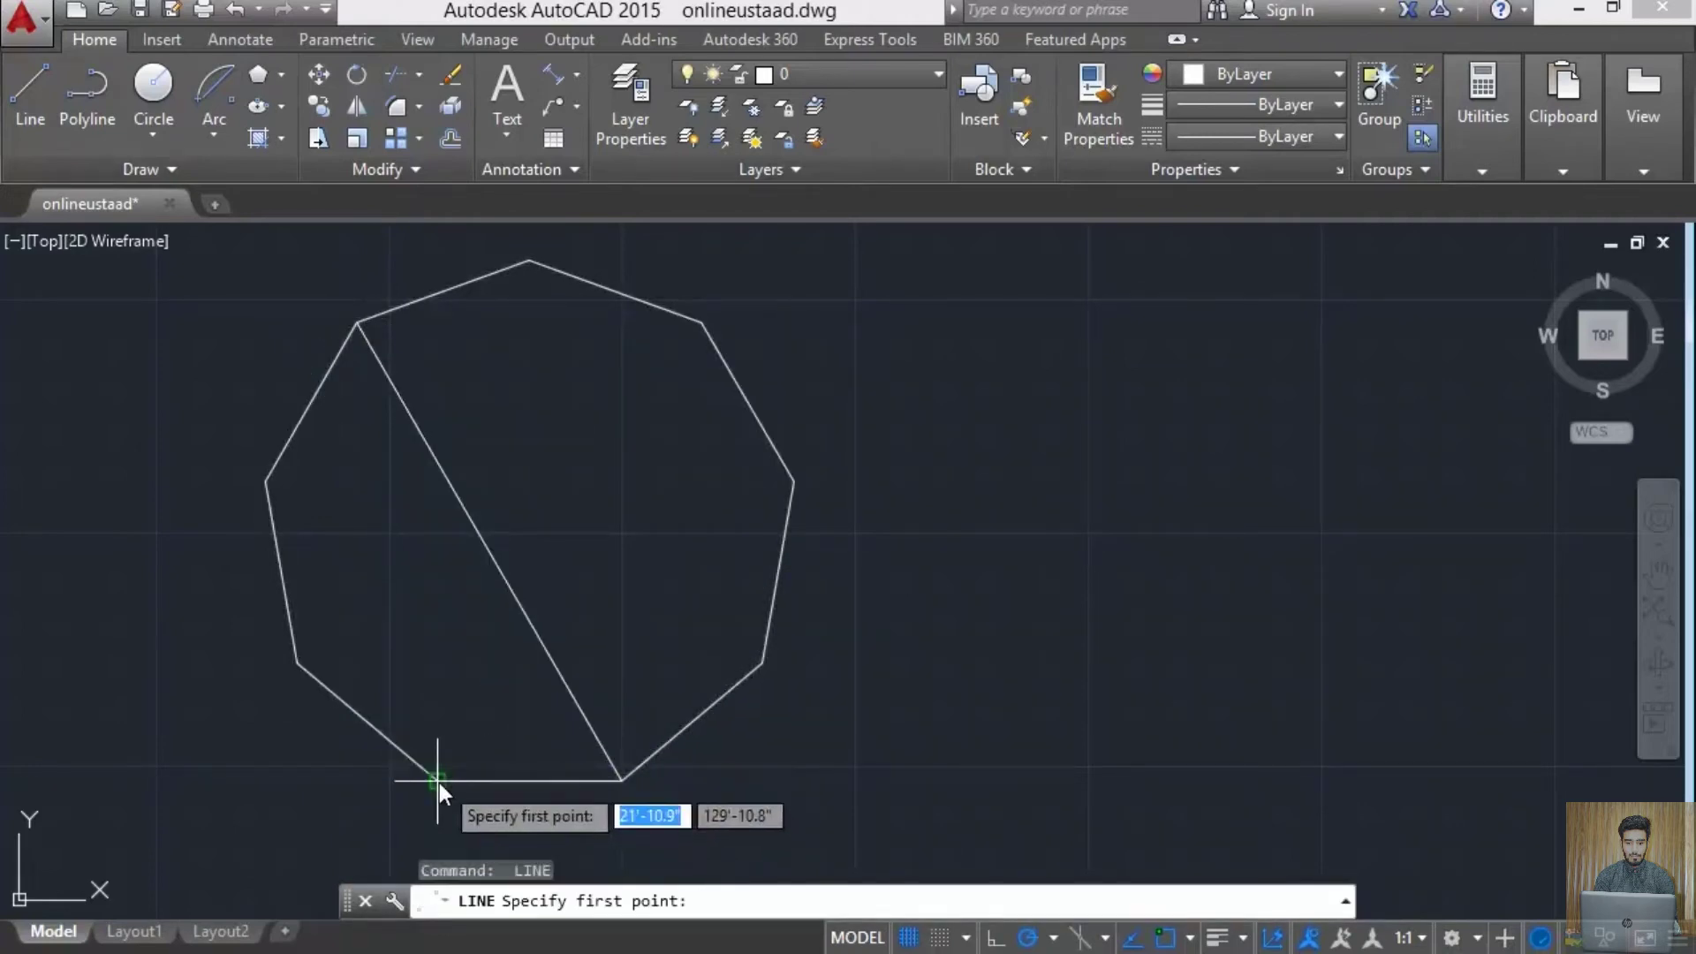
click(436, 780)
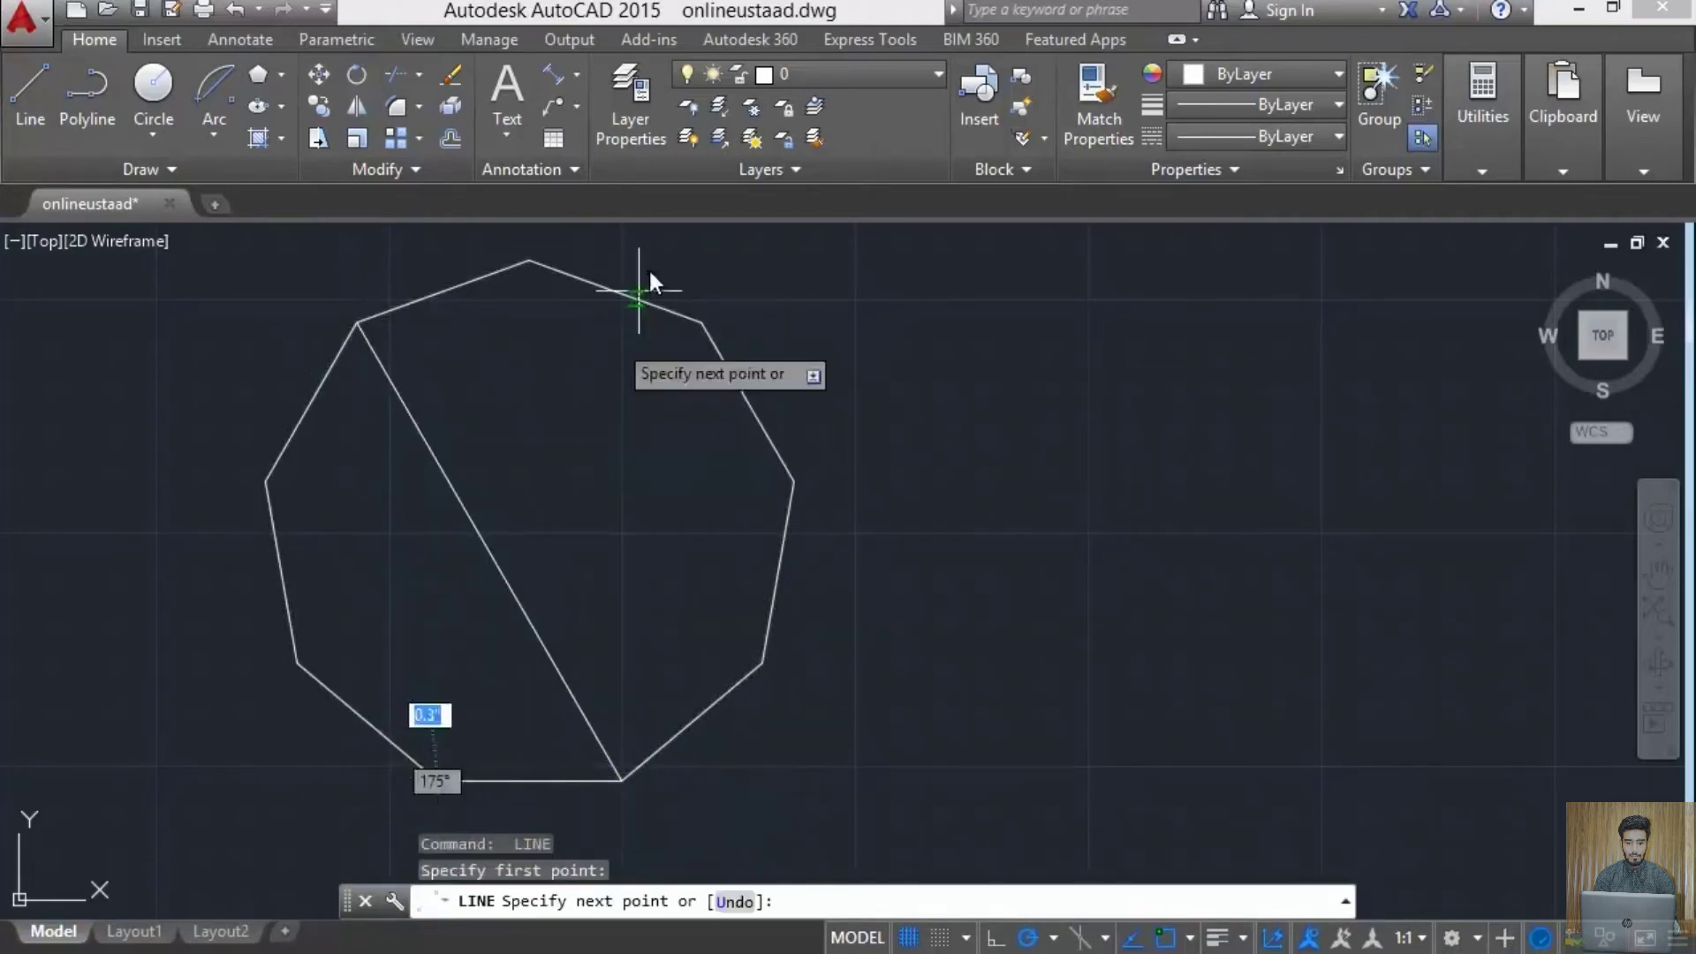
click(701, 326)
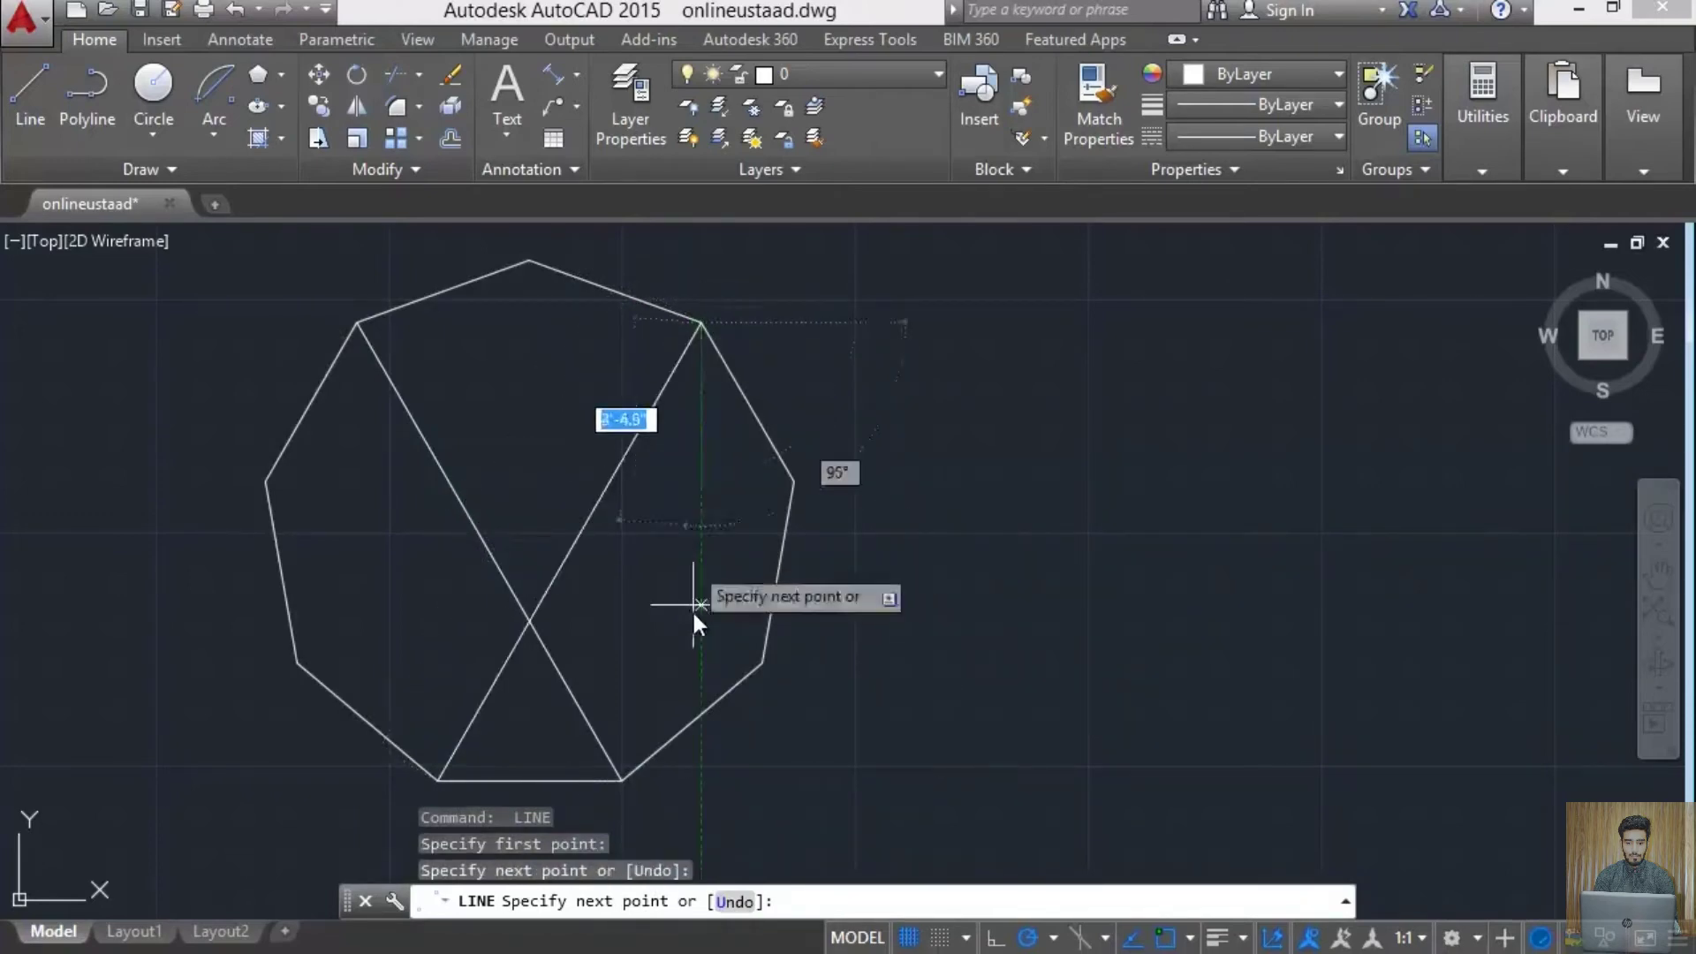
key(Escape)
- Draw a horizontal line across the nonagon from its upper right-hand side corner to the matching corner on the left
key(Return)
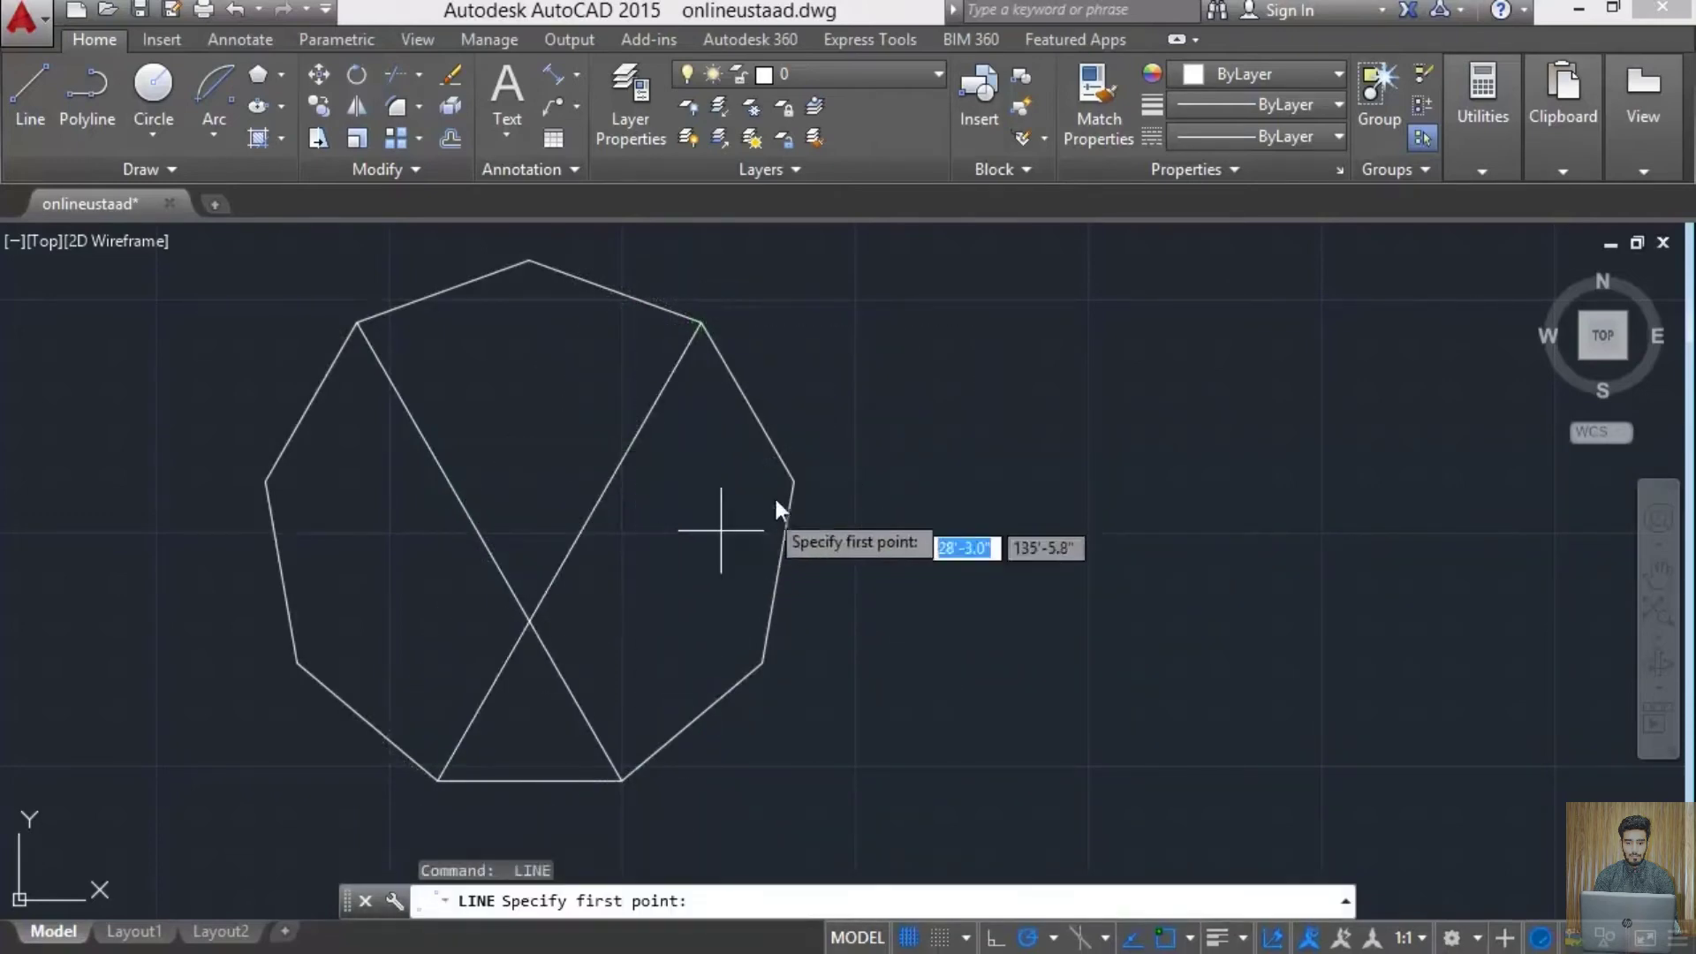
click(804, 477)
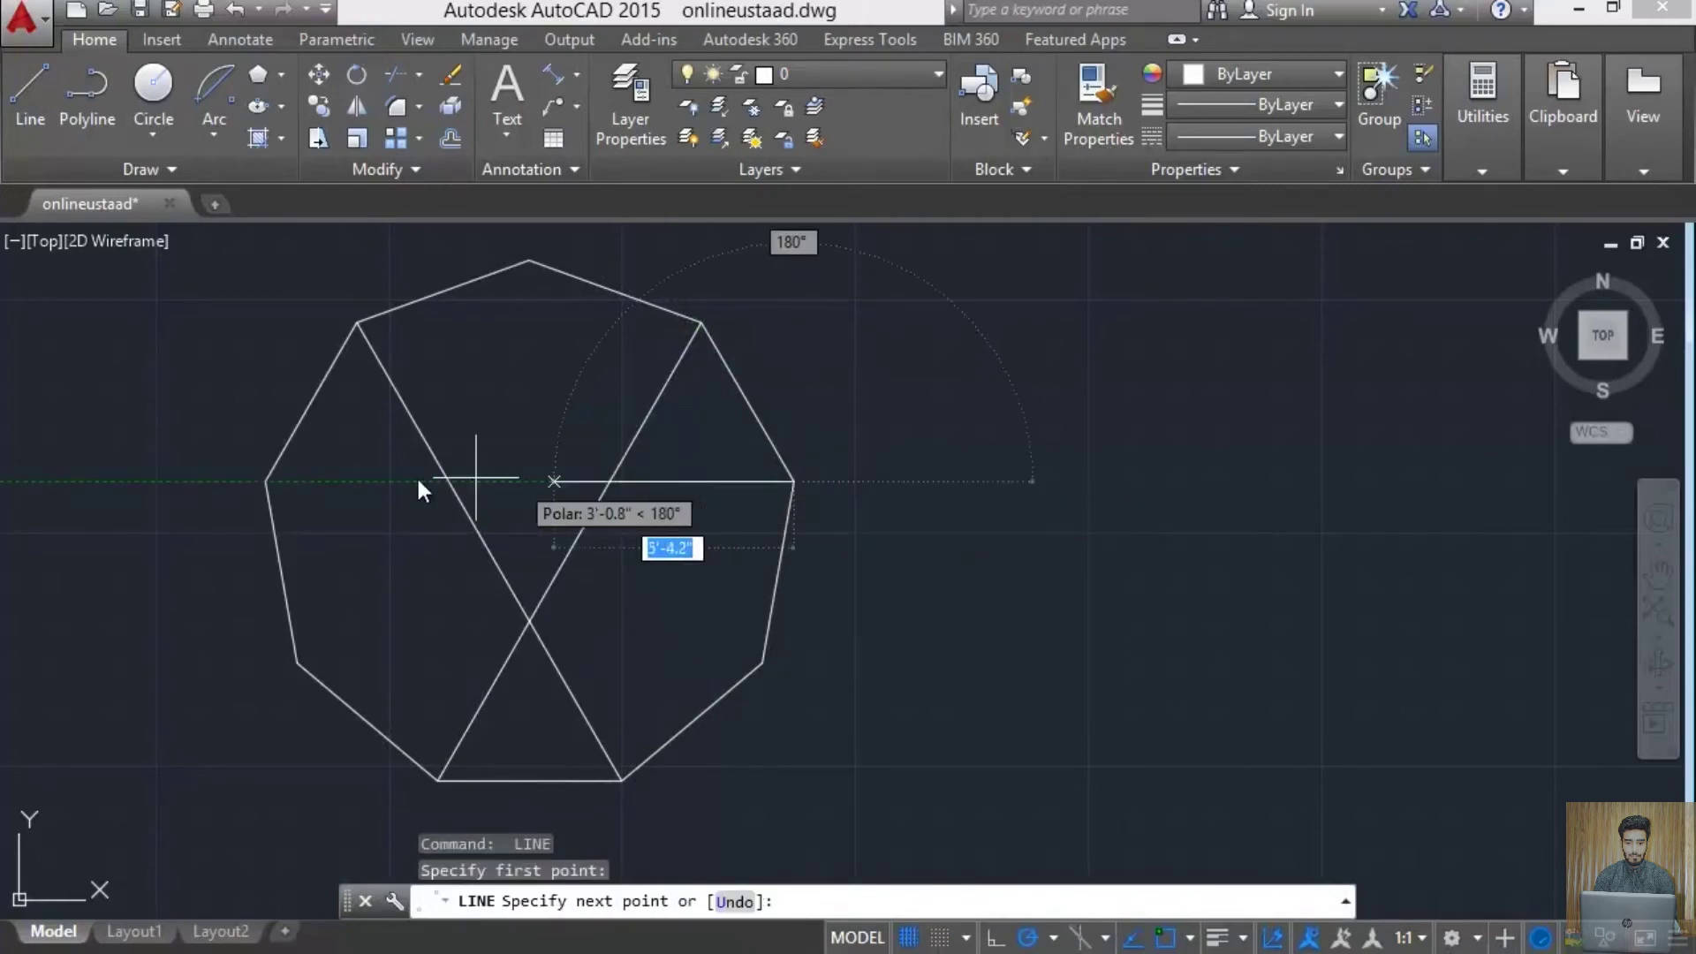
click(263, 482)
key(Escape)
key(Return)
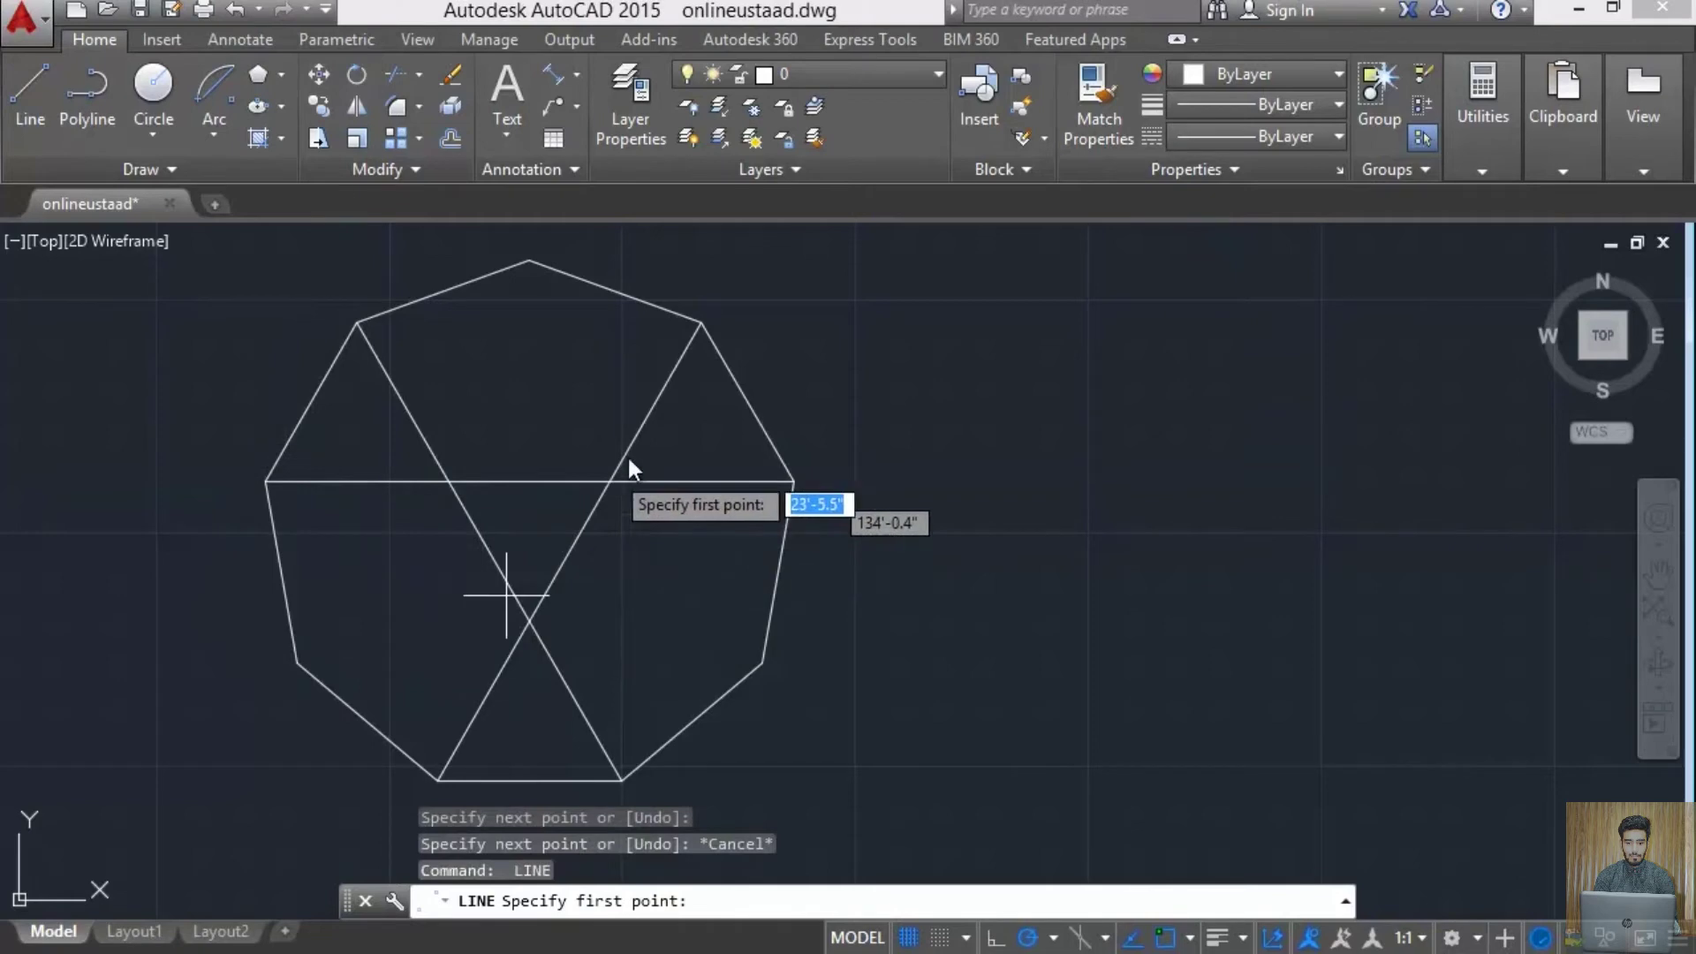
- Erase the three construction lines inside the nonagon
click(469, 527)
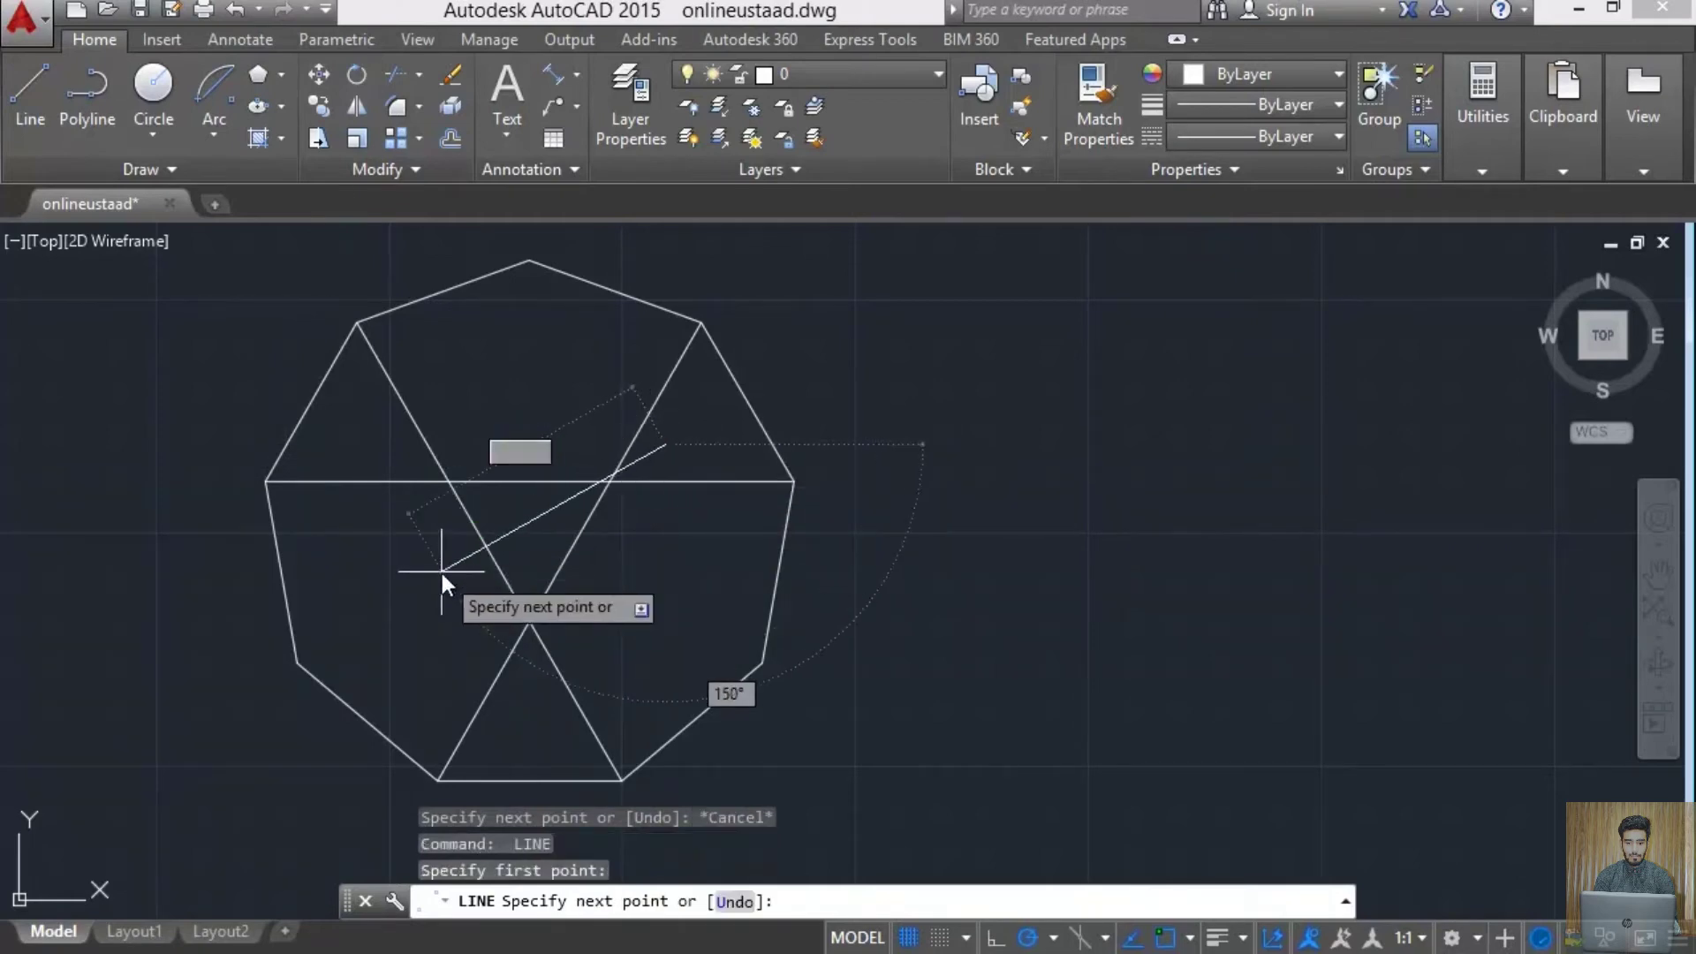
key(Escape)
click(527, 396)
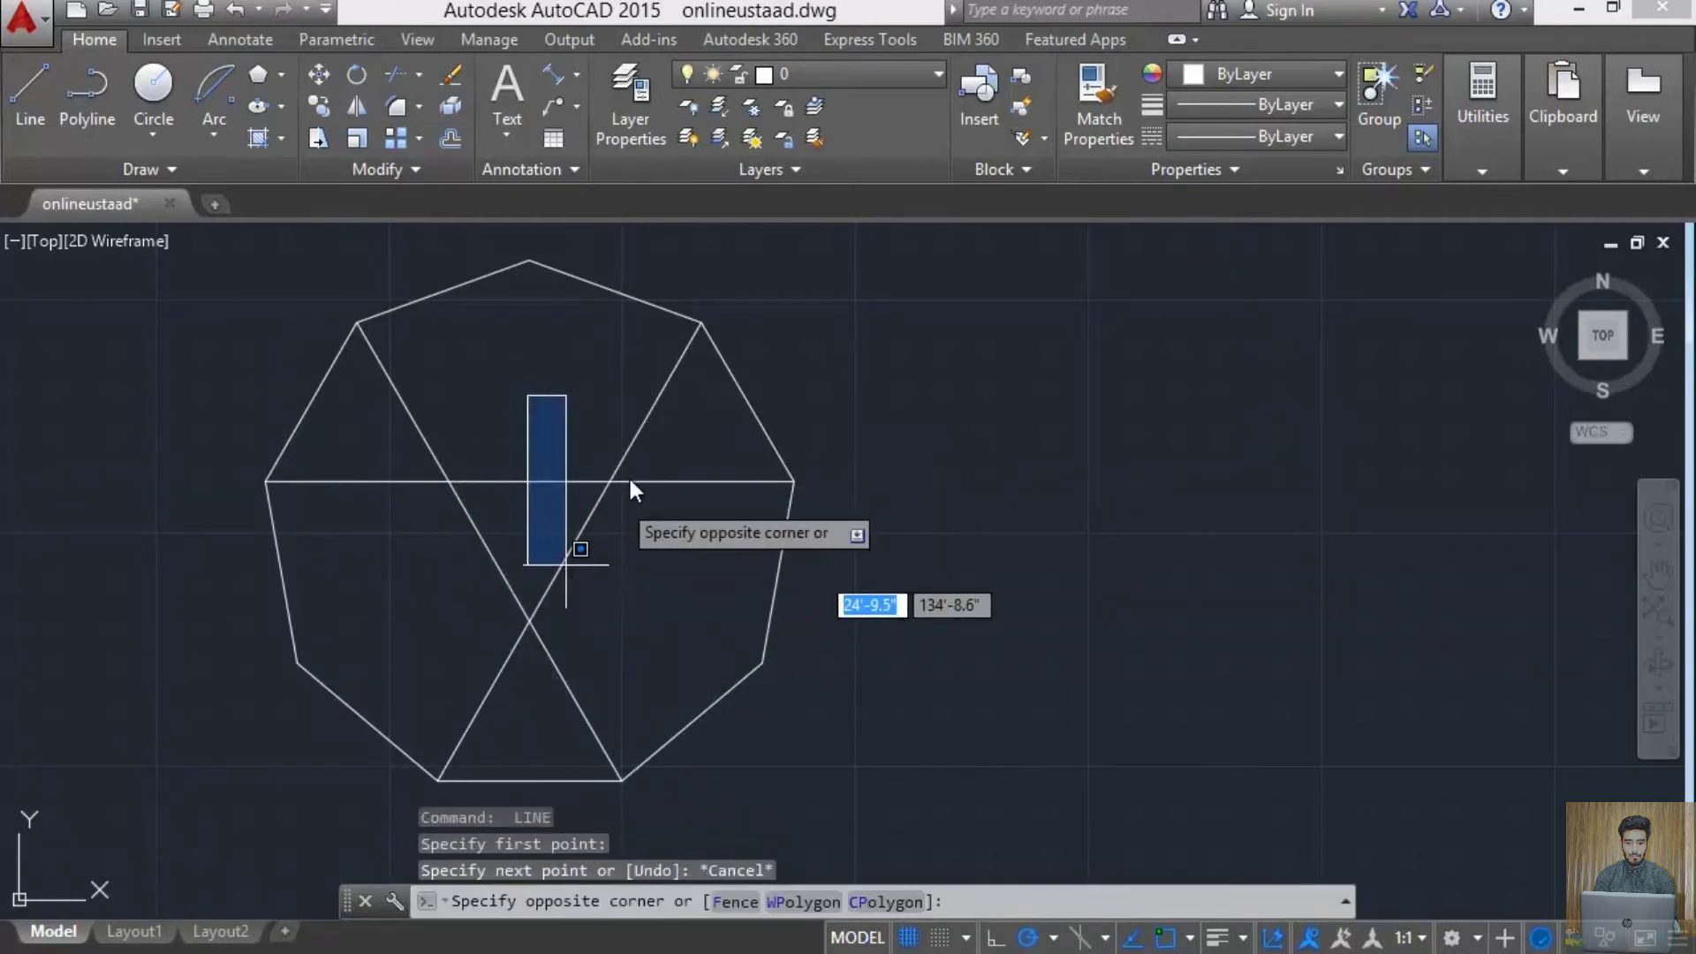
click(451, 544)
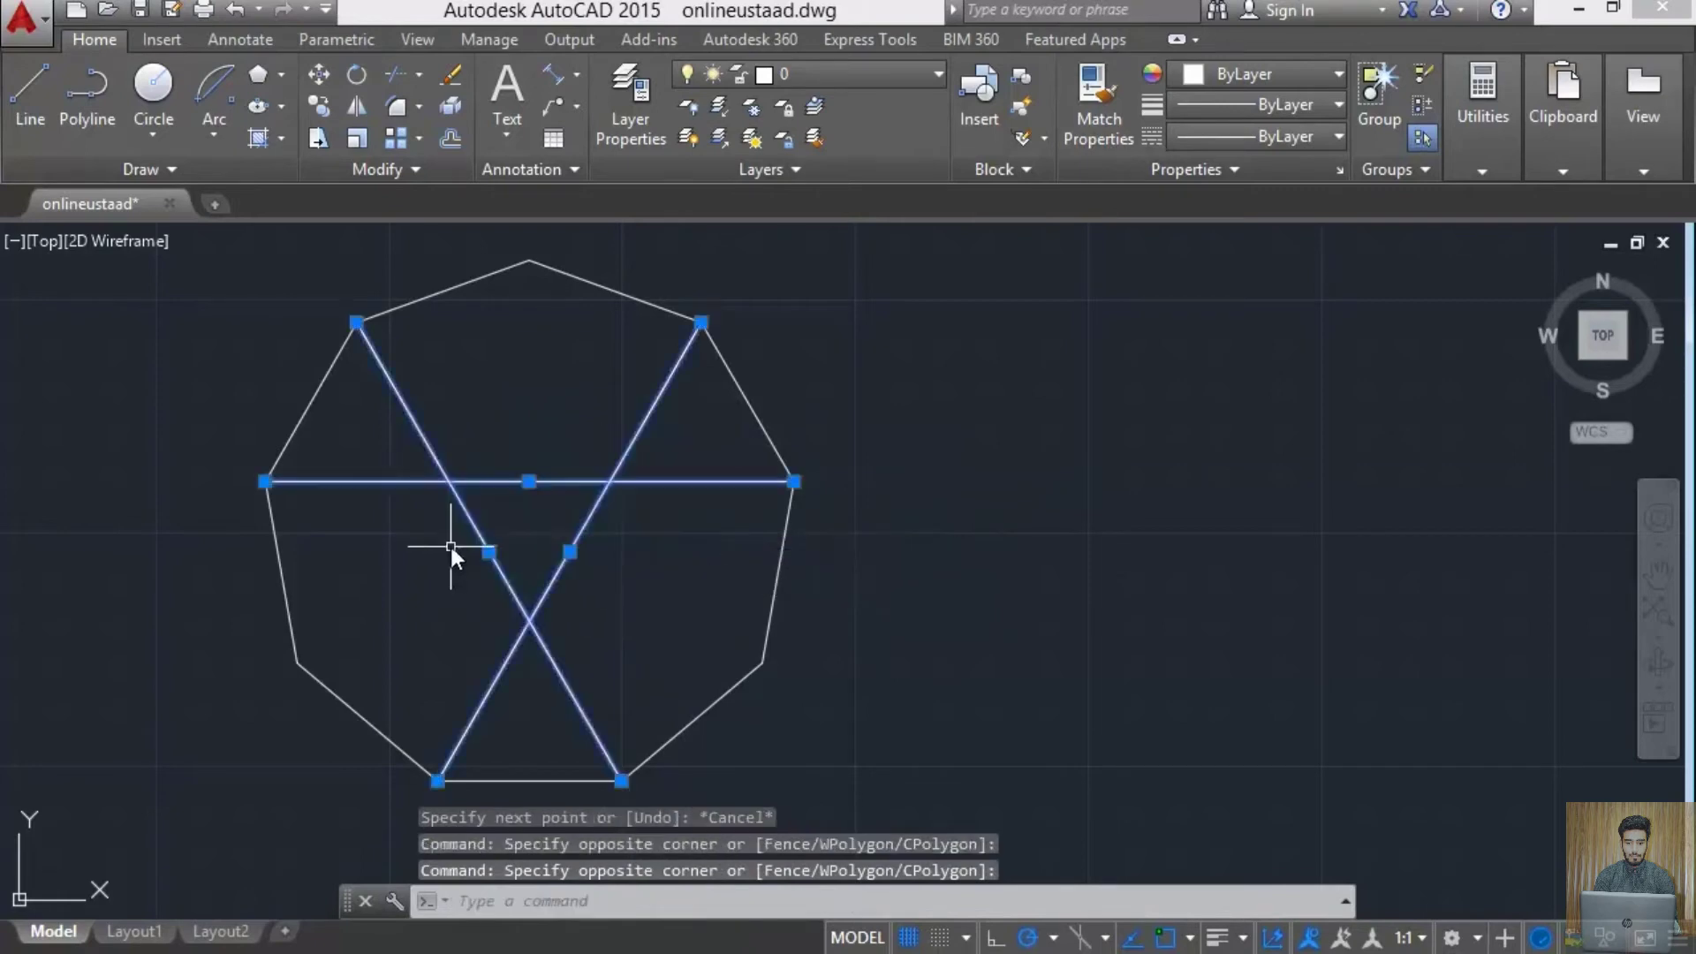
key(Delete)
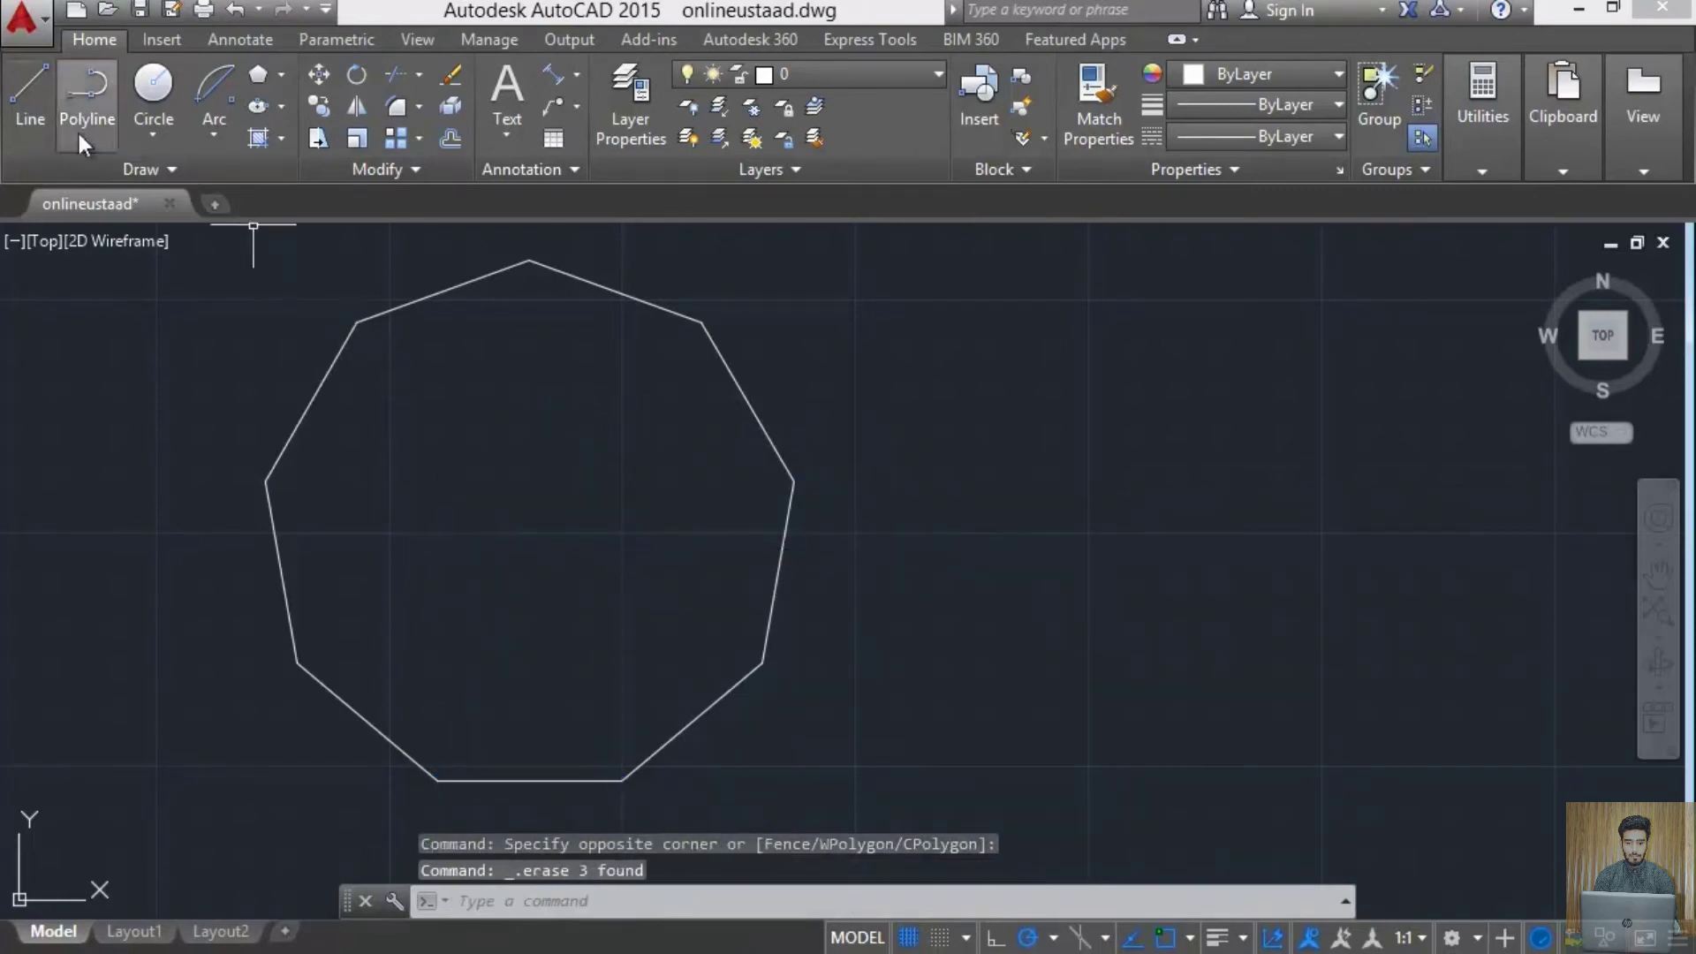
- Draw a vertical line from the nonagon's top corner to the midpoint of its bottom side
click(30, 120)
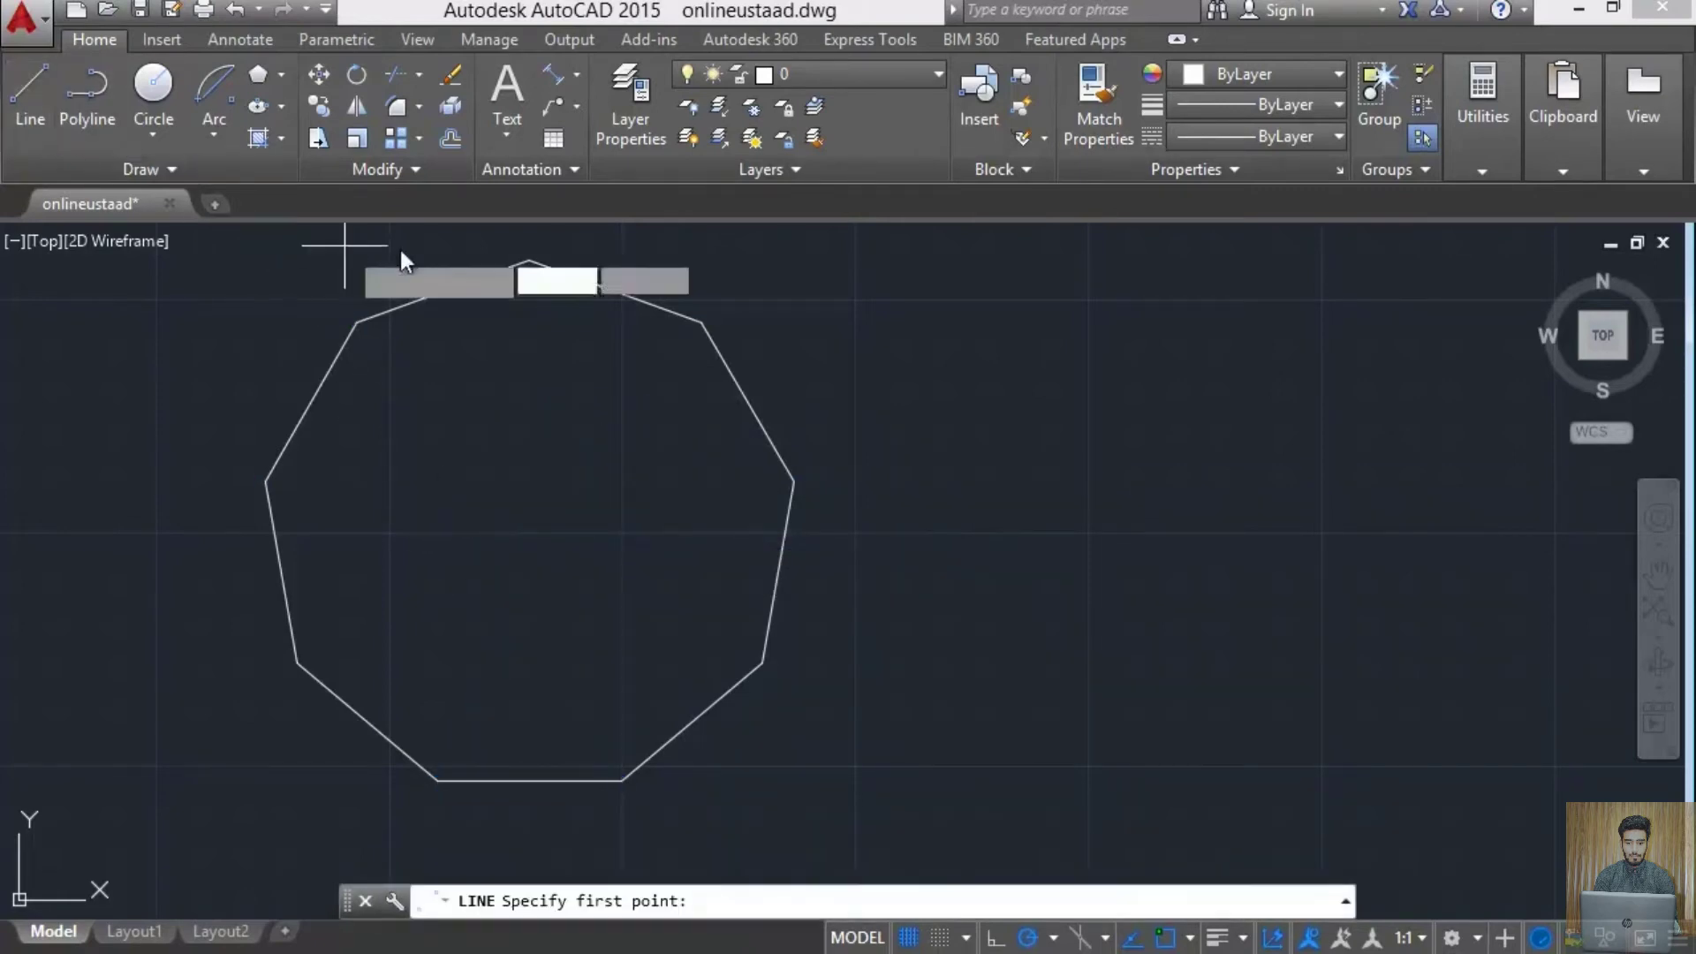
click(533, 261)
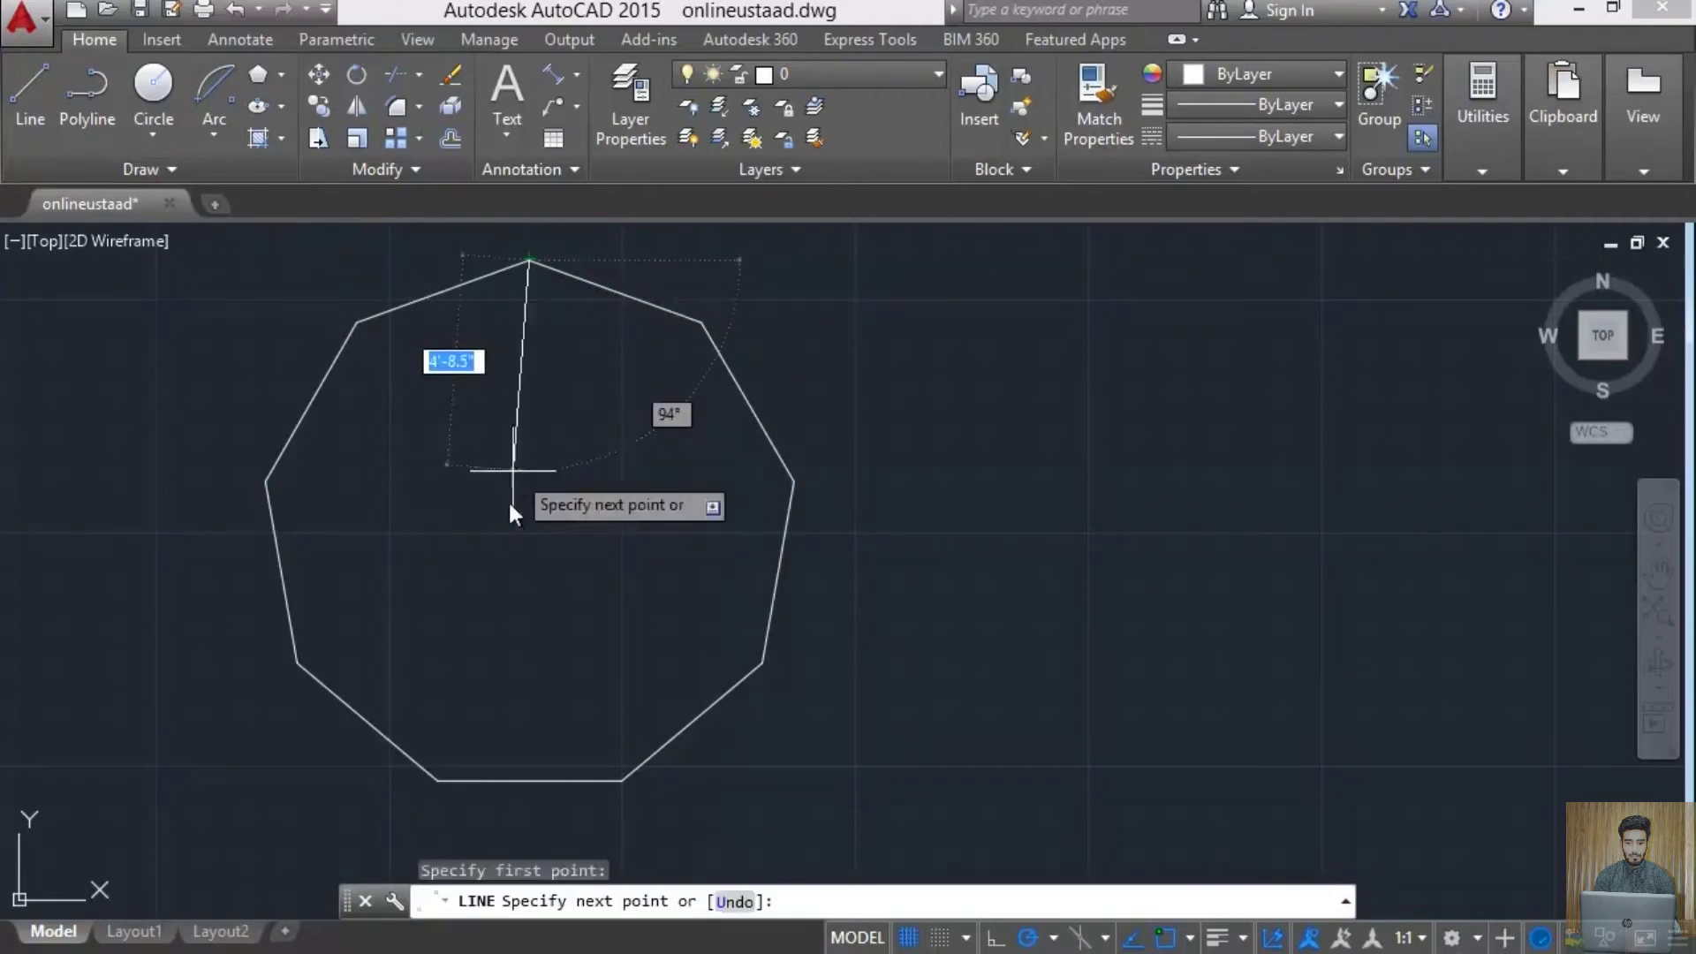
click(530, 779)
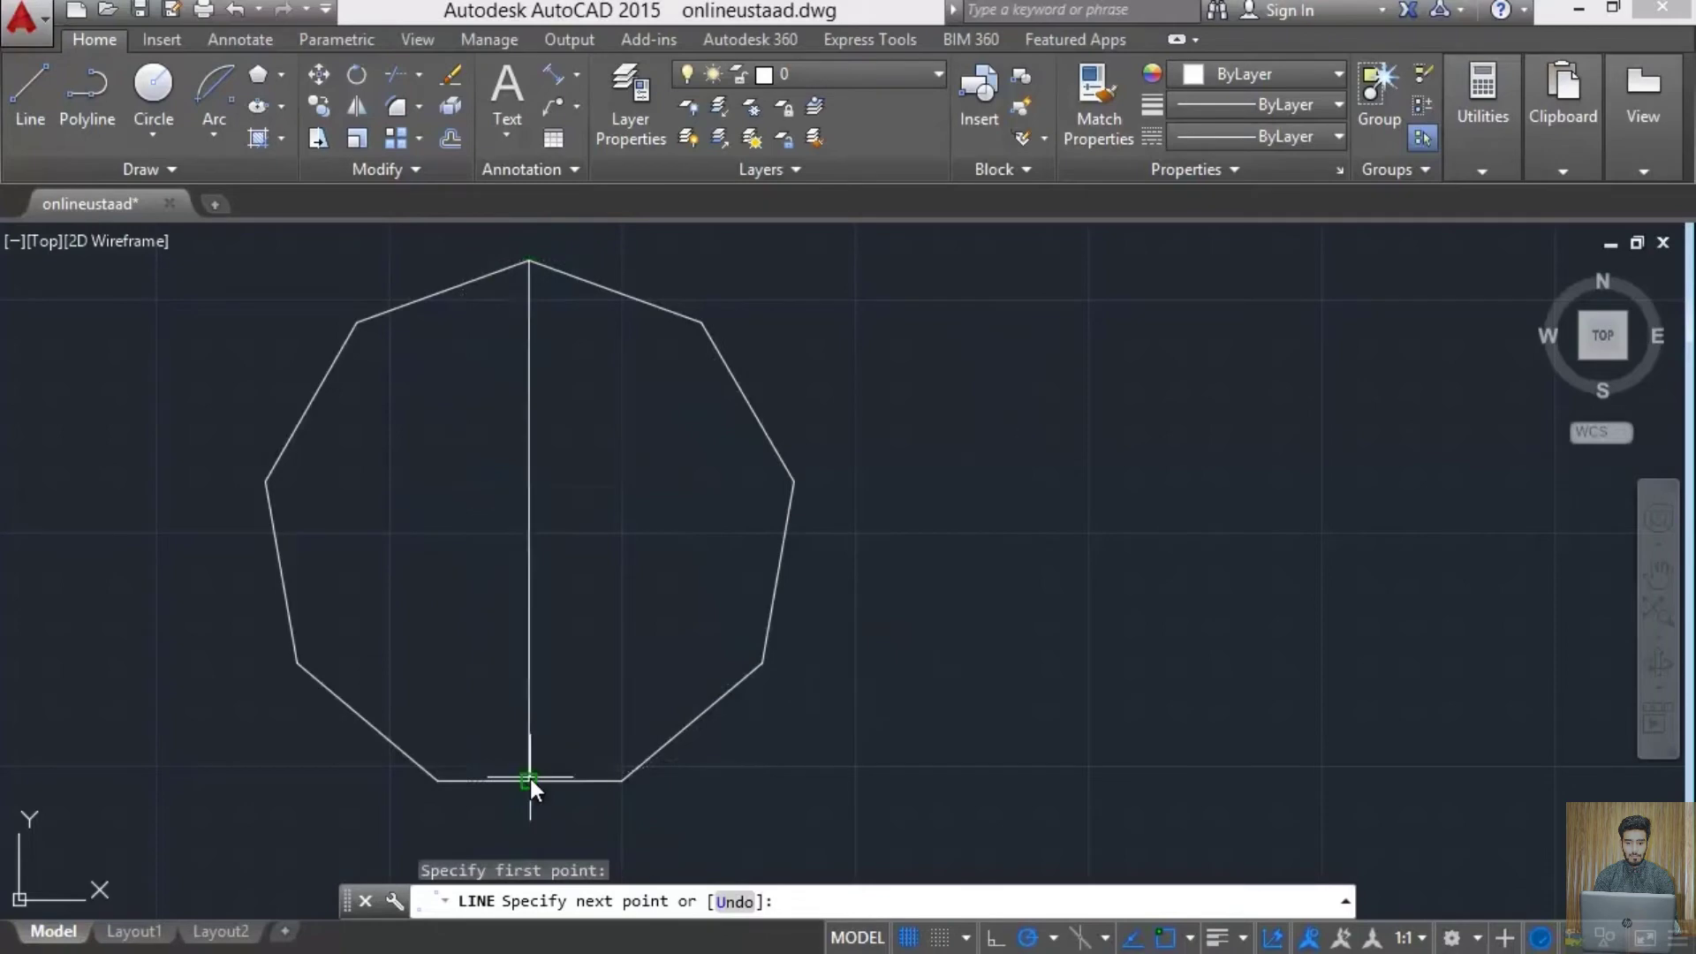
key(Return)
- Draw a line from the midpoint of the side just right of the top corner to the left end of the bottom side
key(Return)
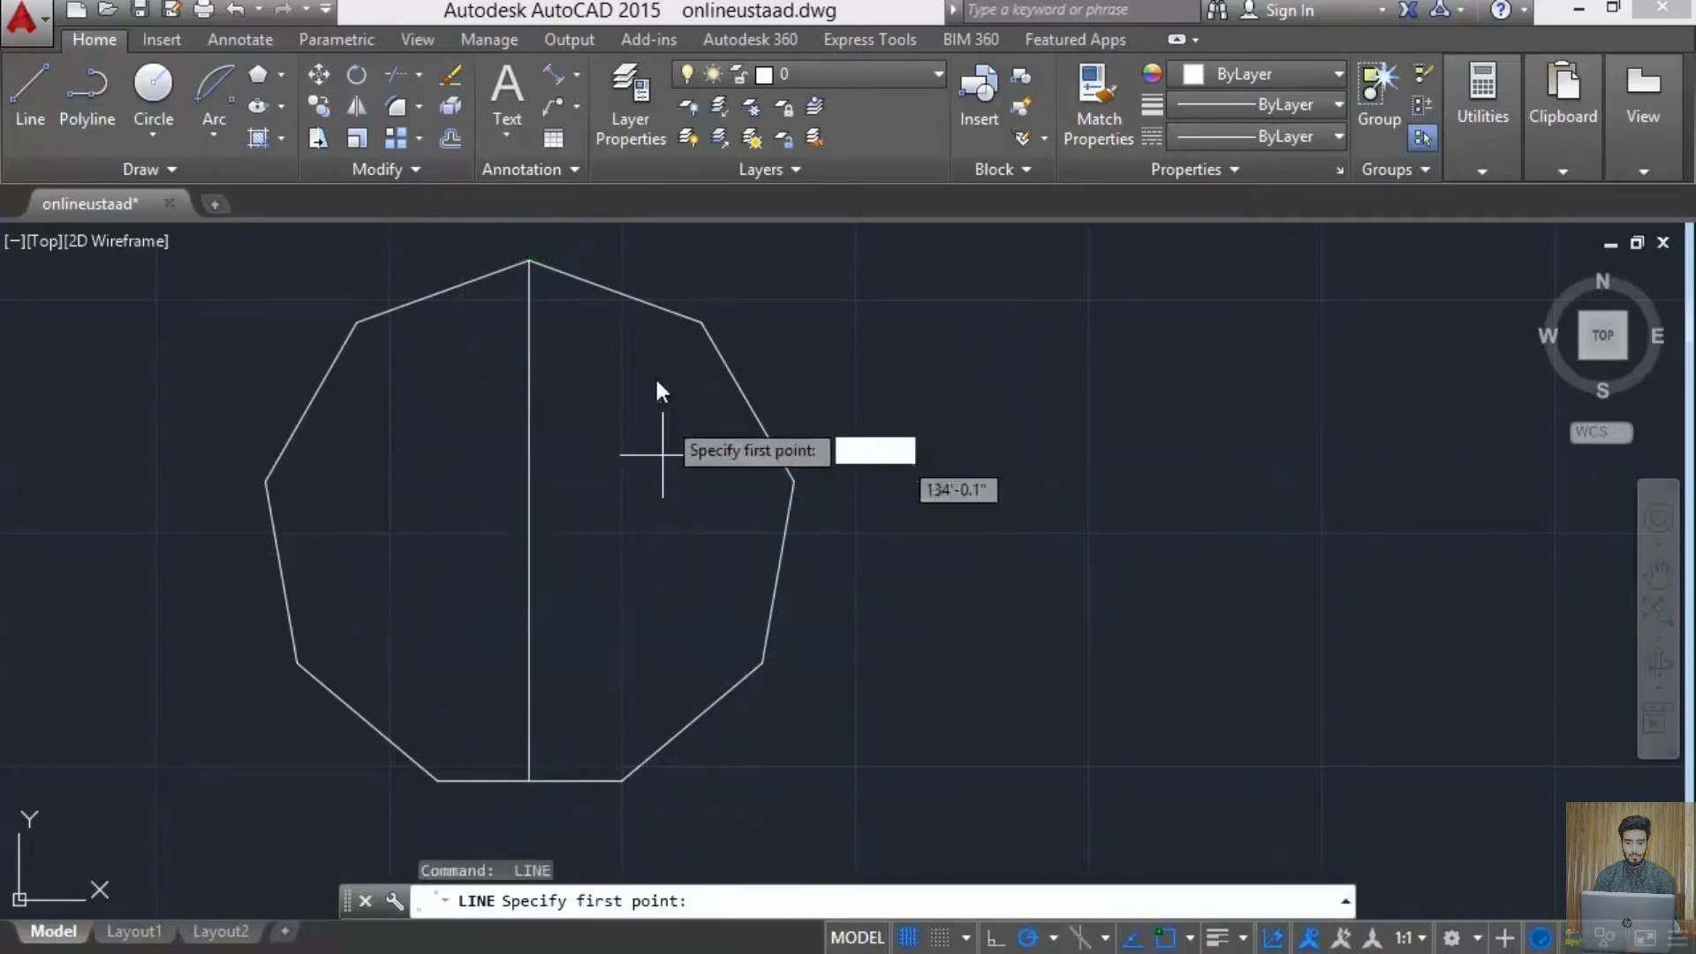
click(614, 293)
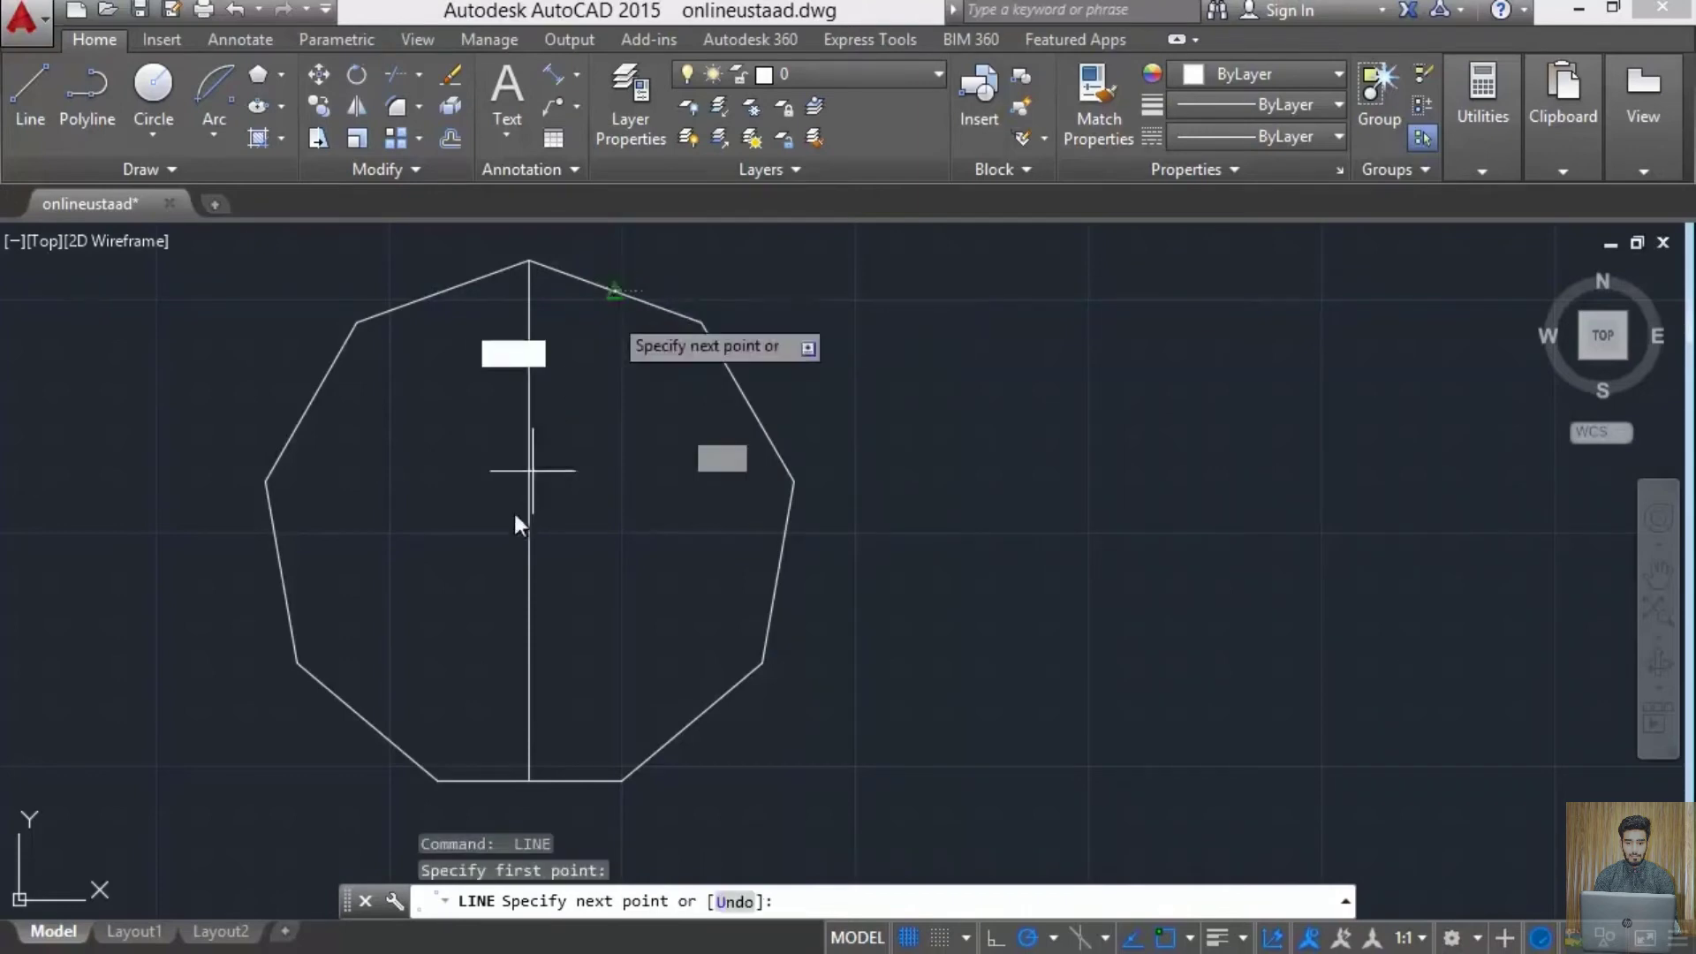
click(439, 778)
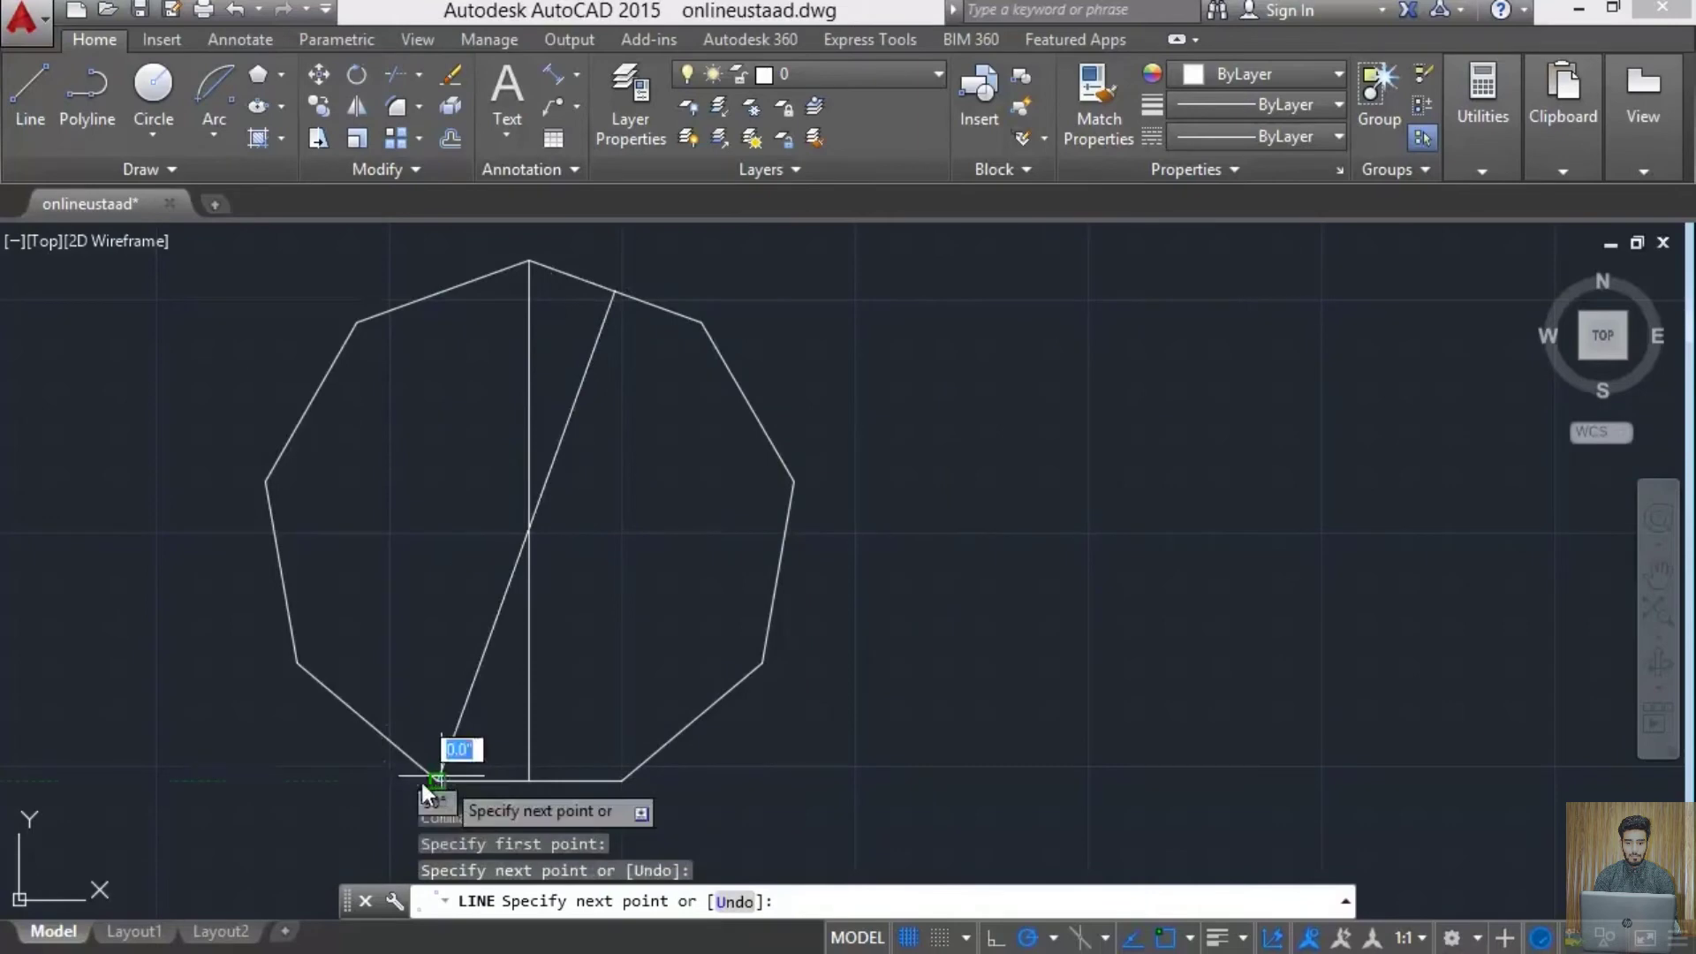
key(Return)
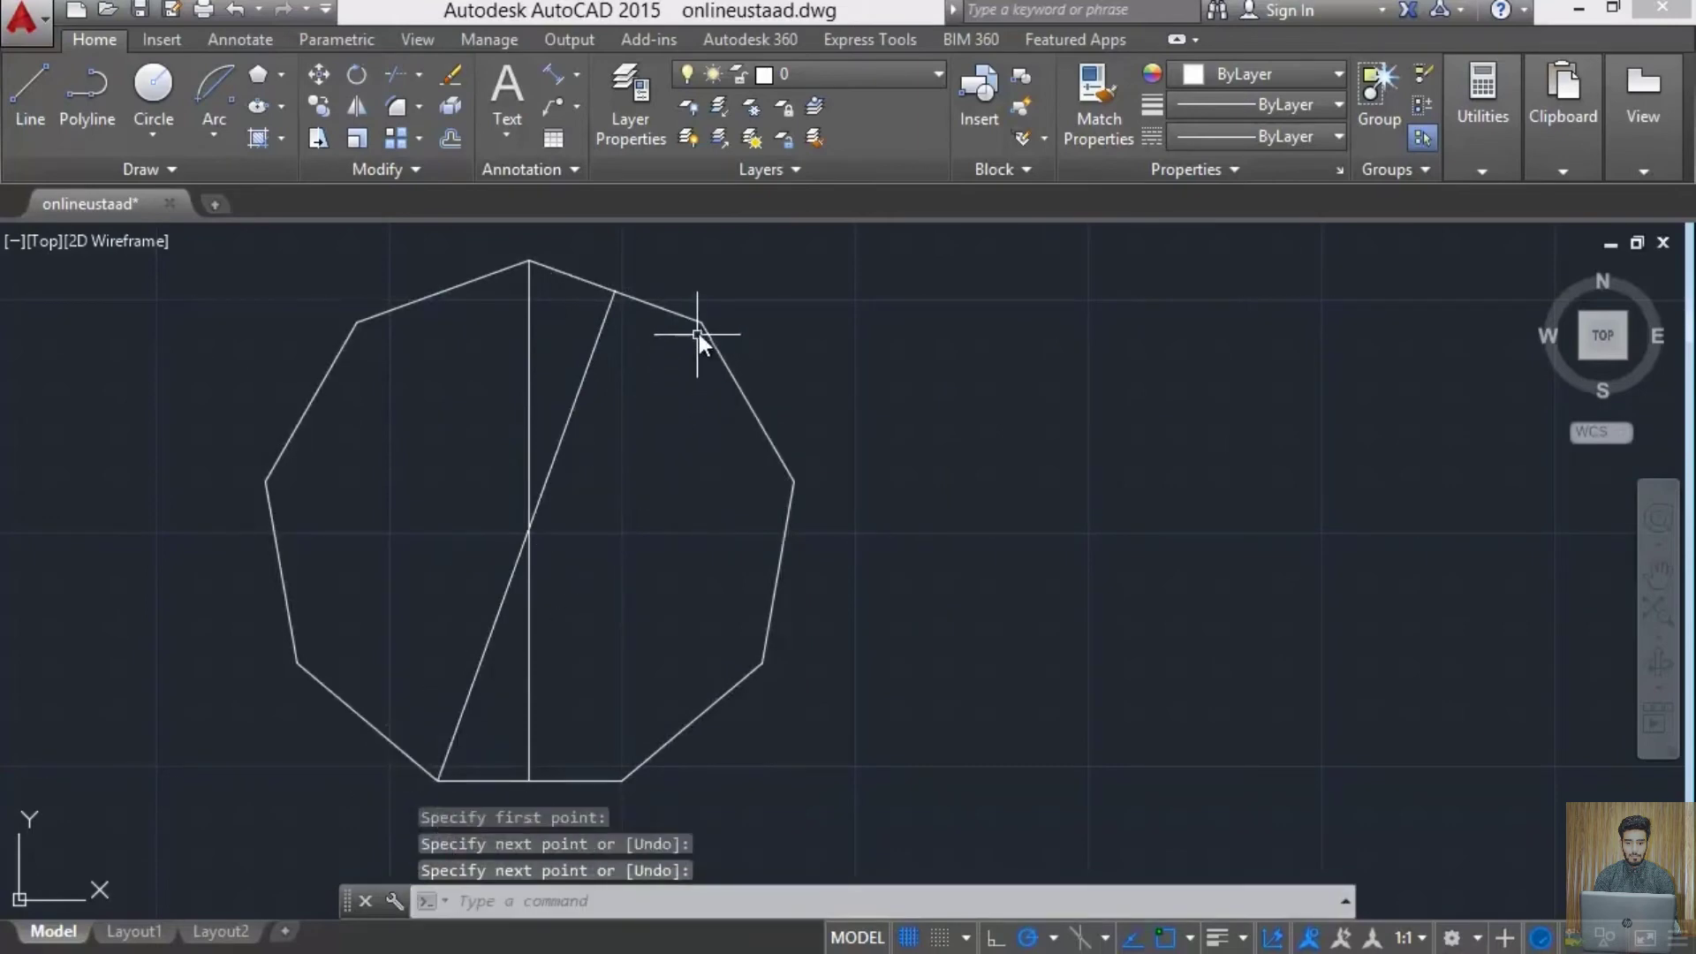
- Draw a line from the nonagon's upper-right corner to the midpoint of the opposite lower-left sloping side
key(Return)
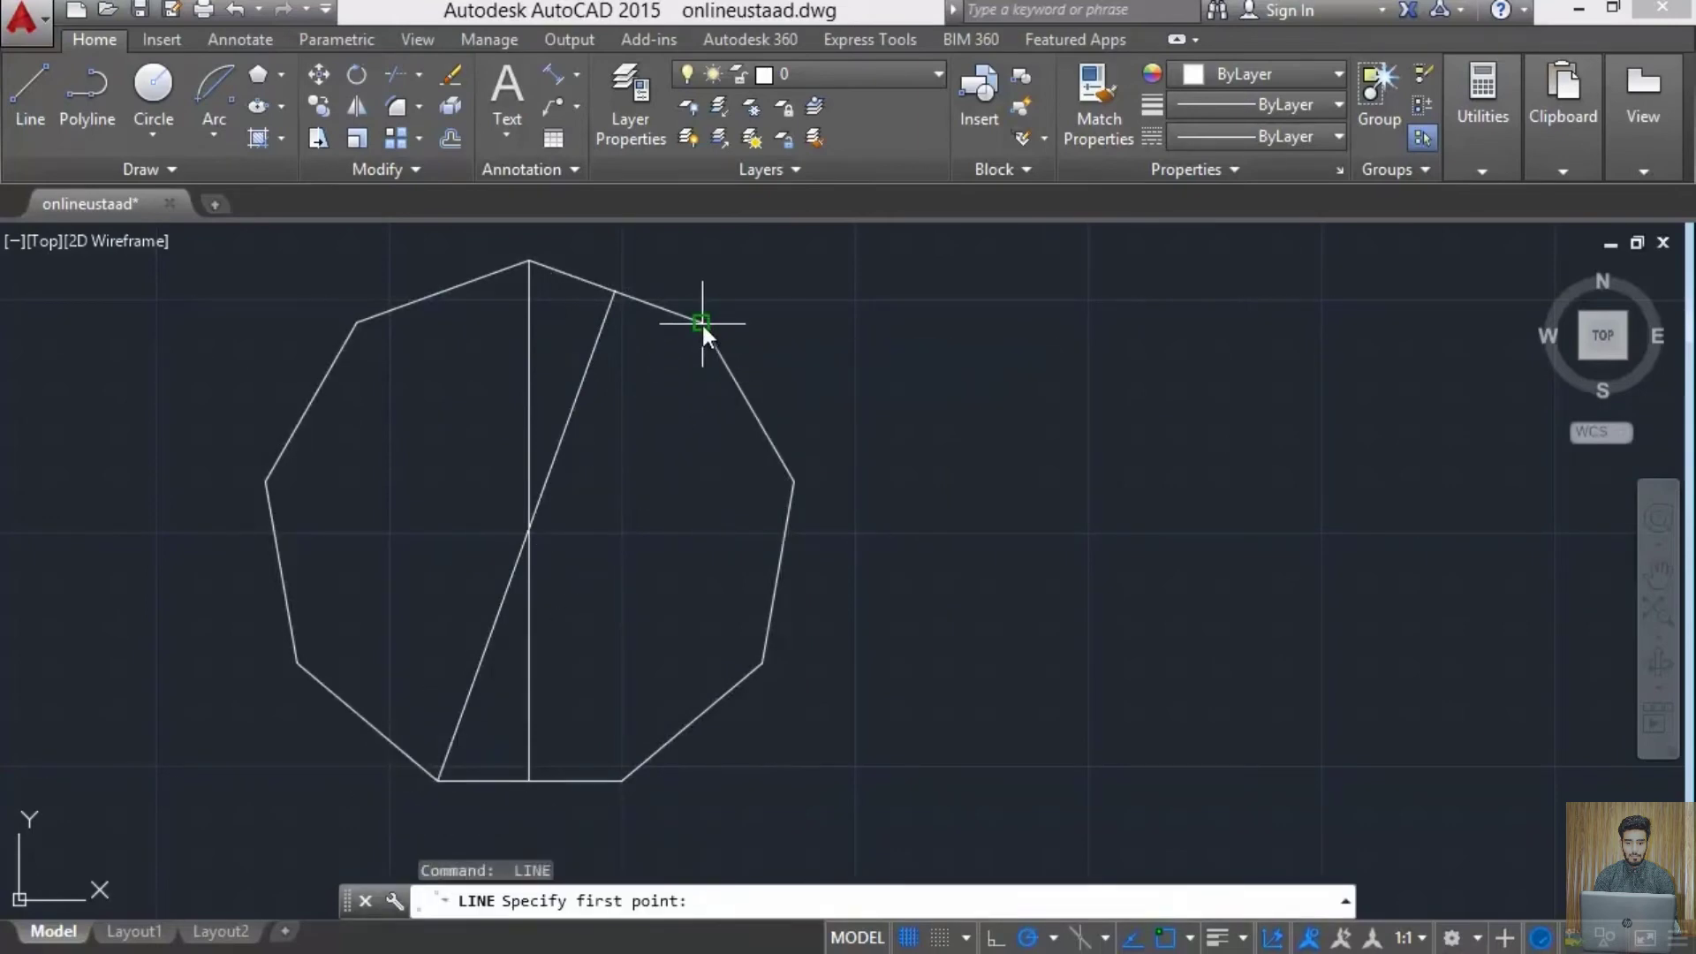
click(701, 321)
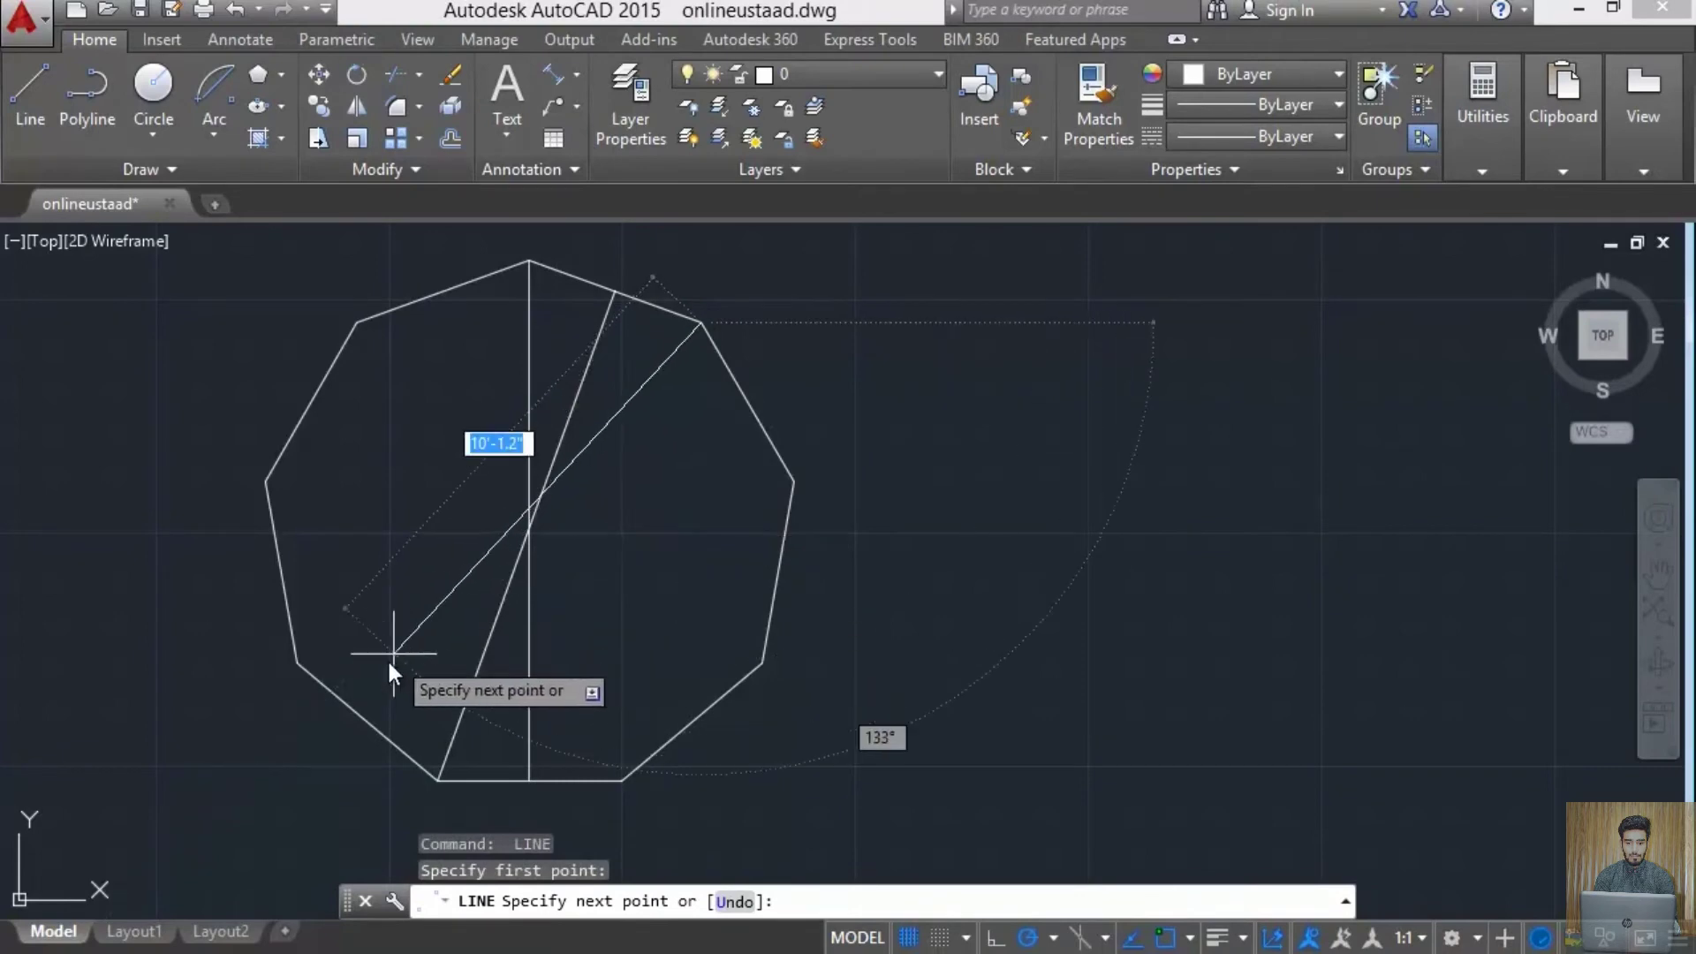
click(367, 719)
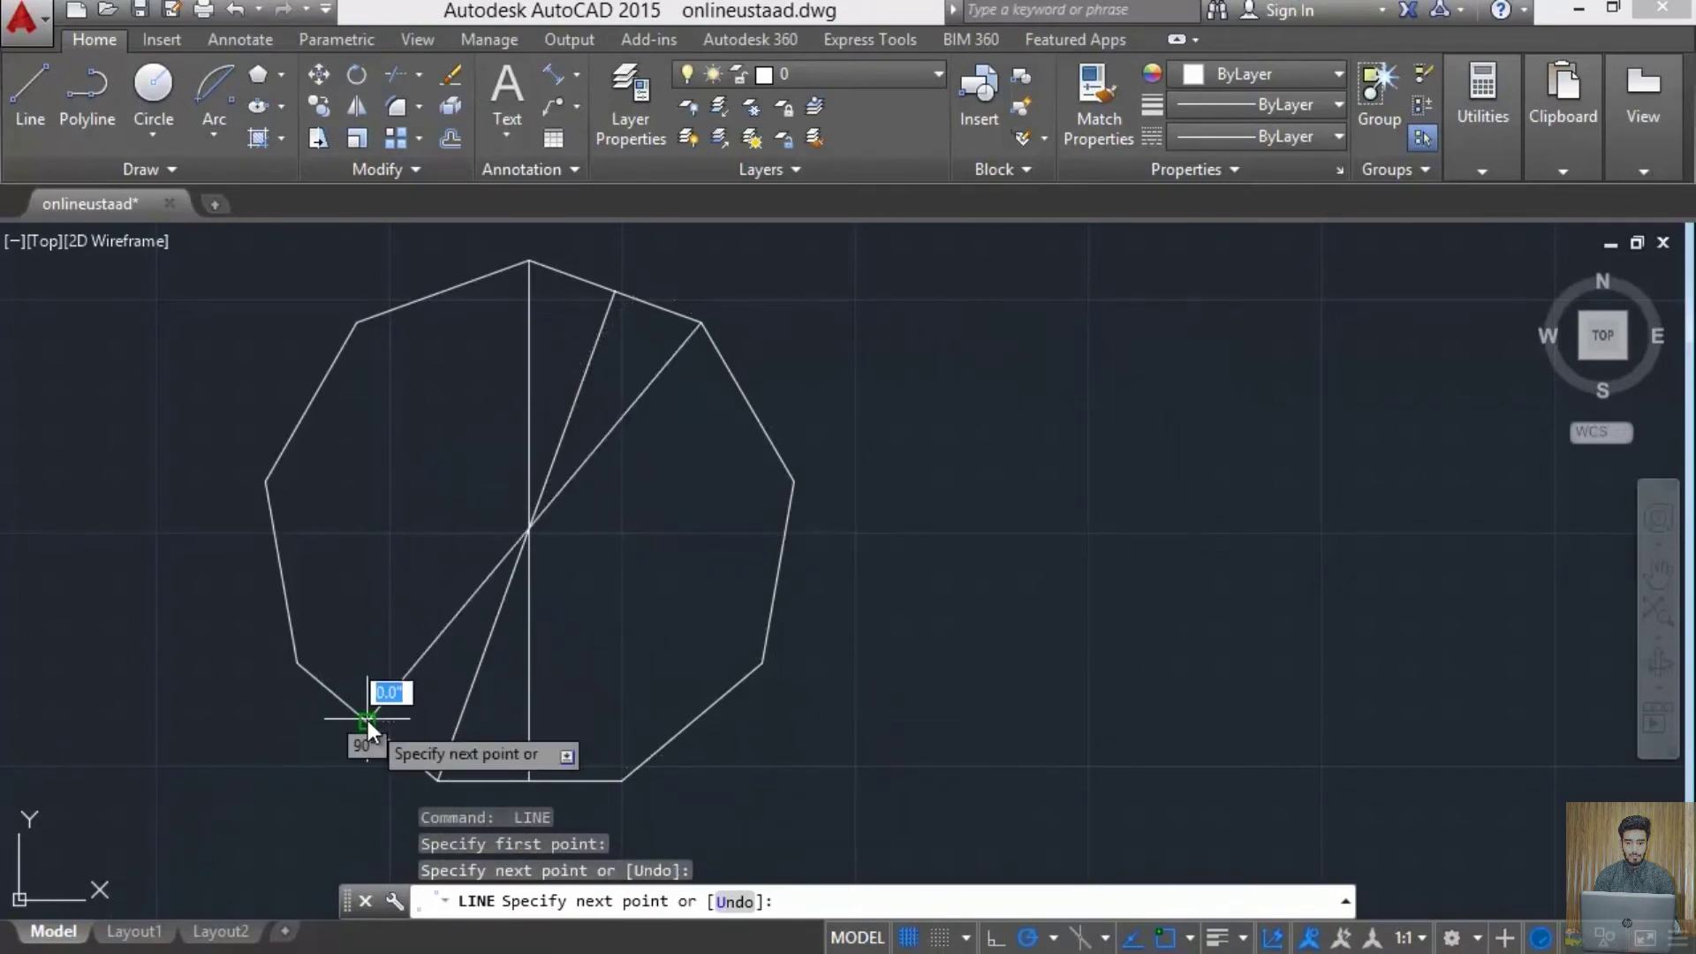
key(Return)
- Draw a line from the midpoint of the steep upper-right side to the nonagon's opposite lower-left corner
key(Return)
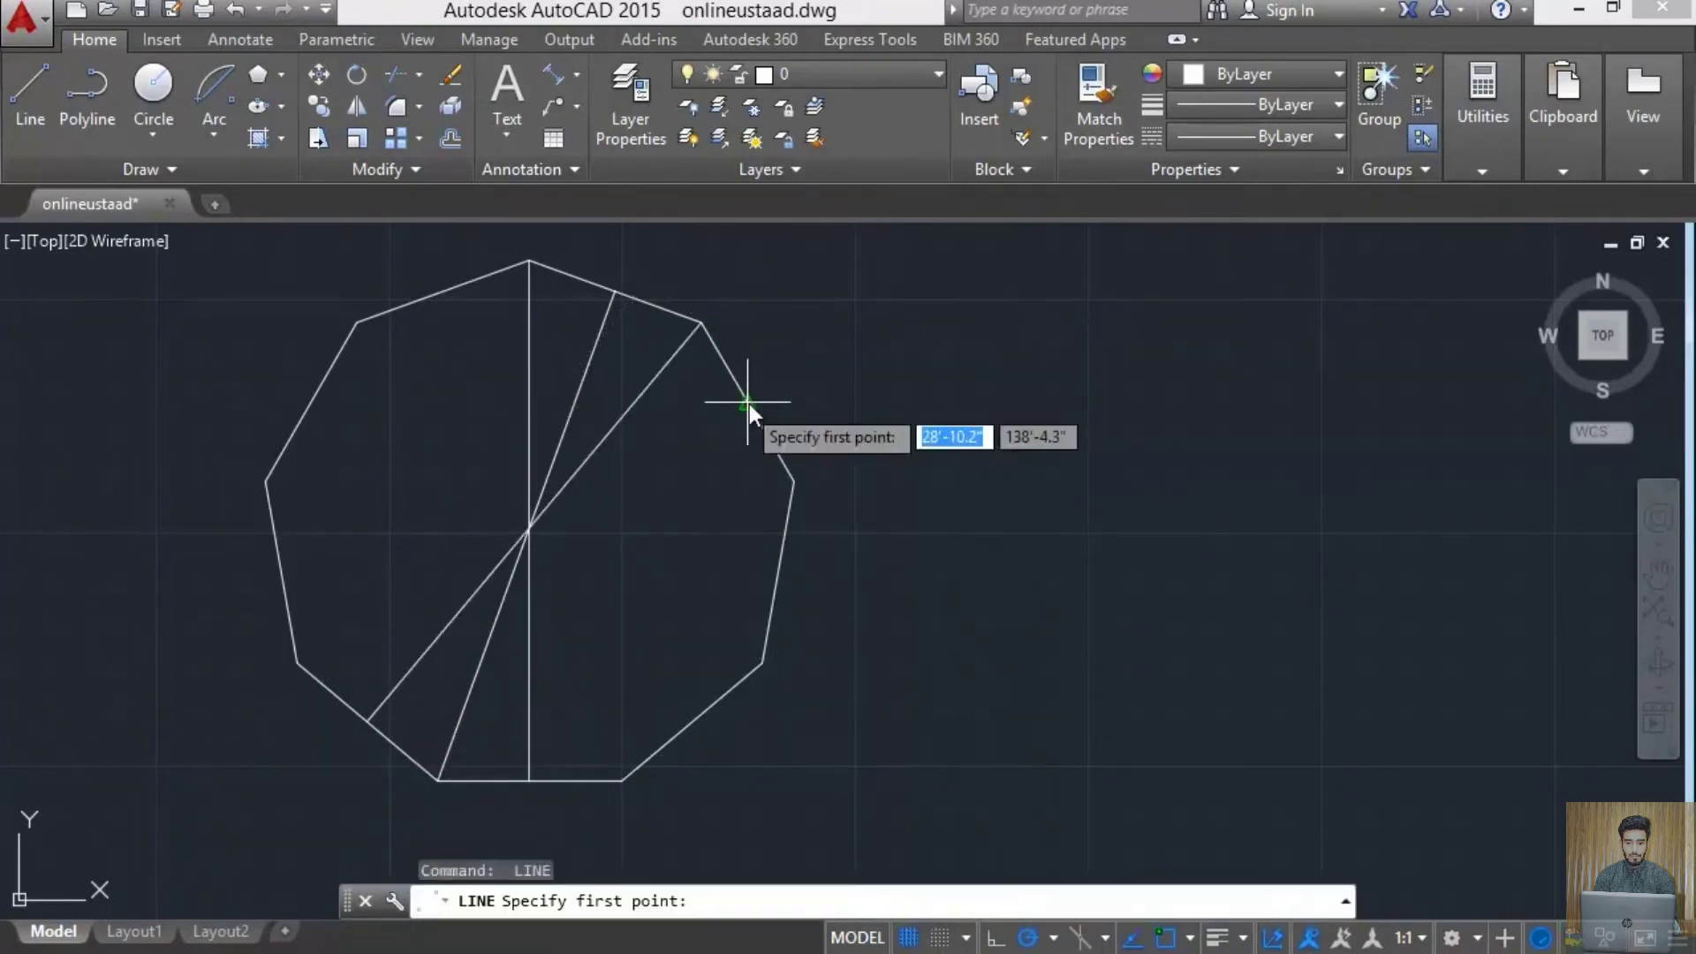
click(748, 402)
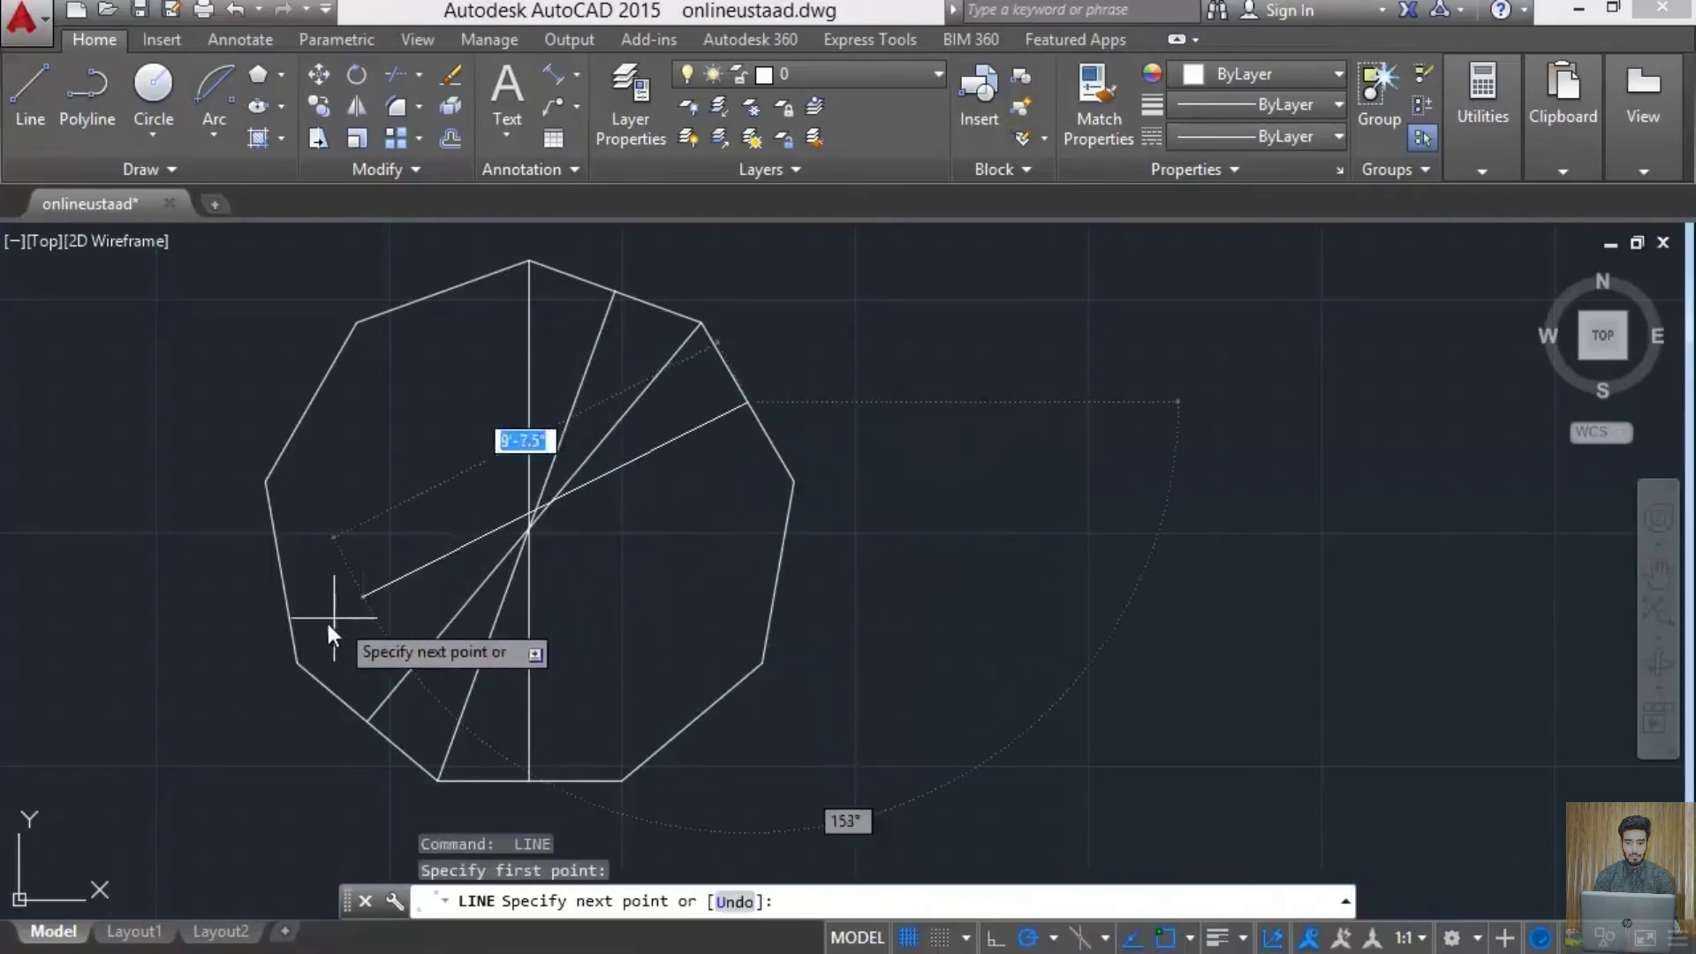
click(298, 659)
key(Return)
scroll(521, 535, up, 5)
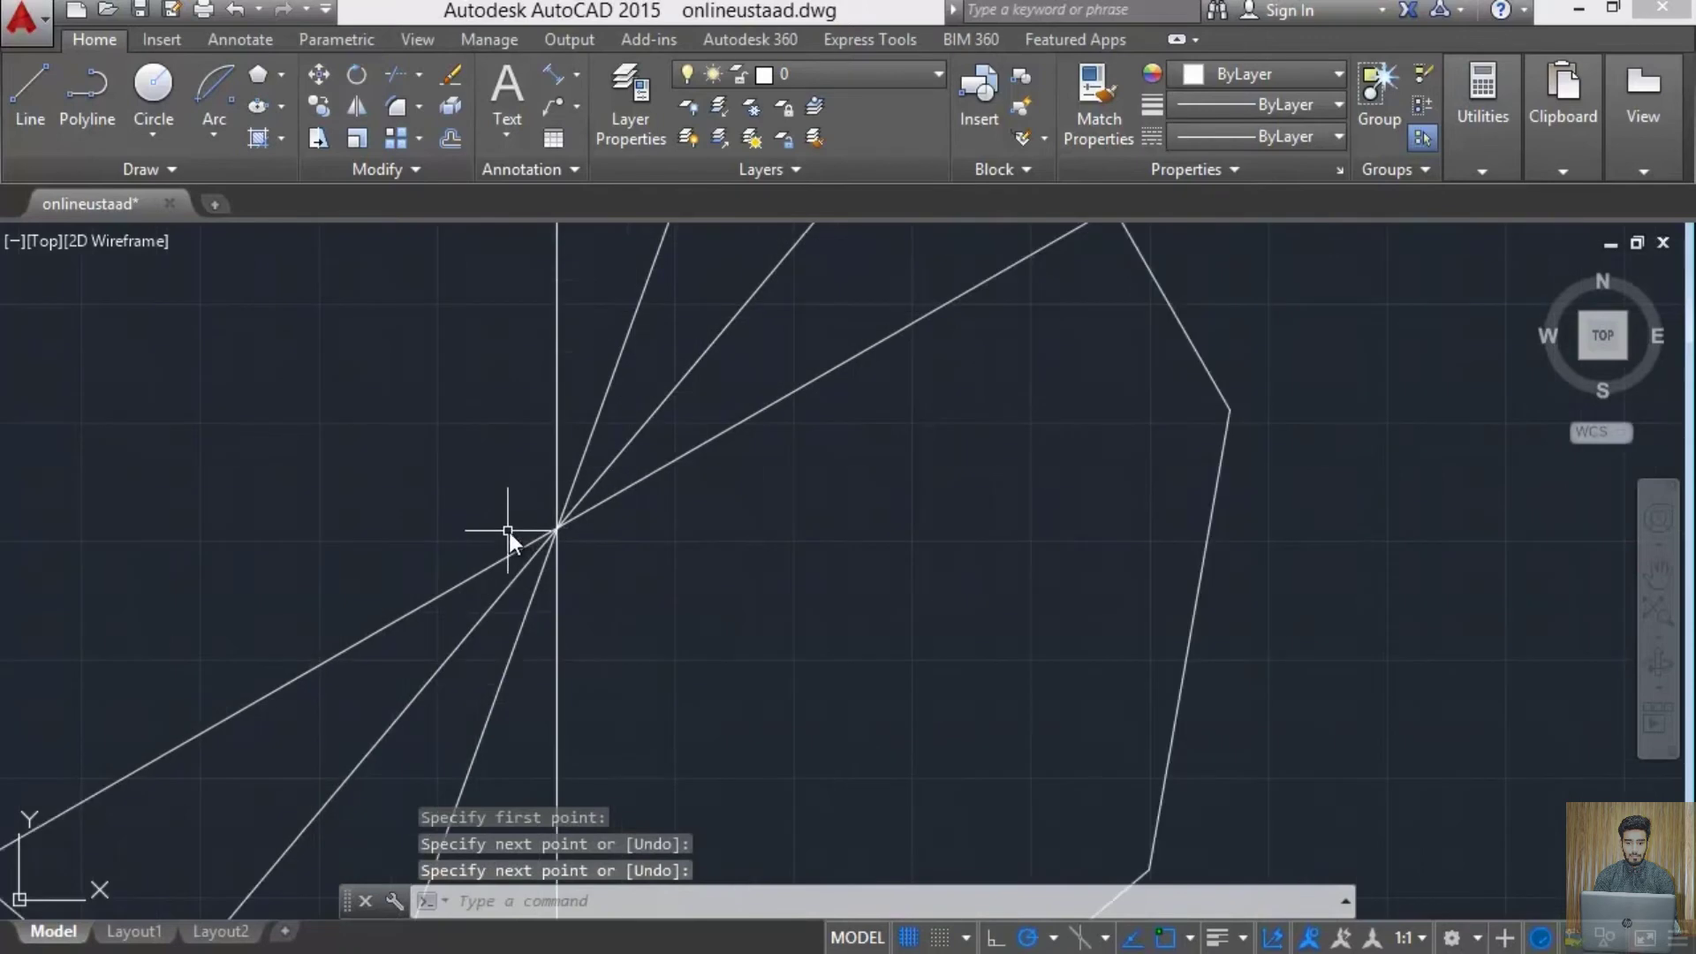
scroll(542, 536, down, 5)
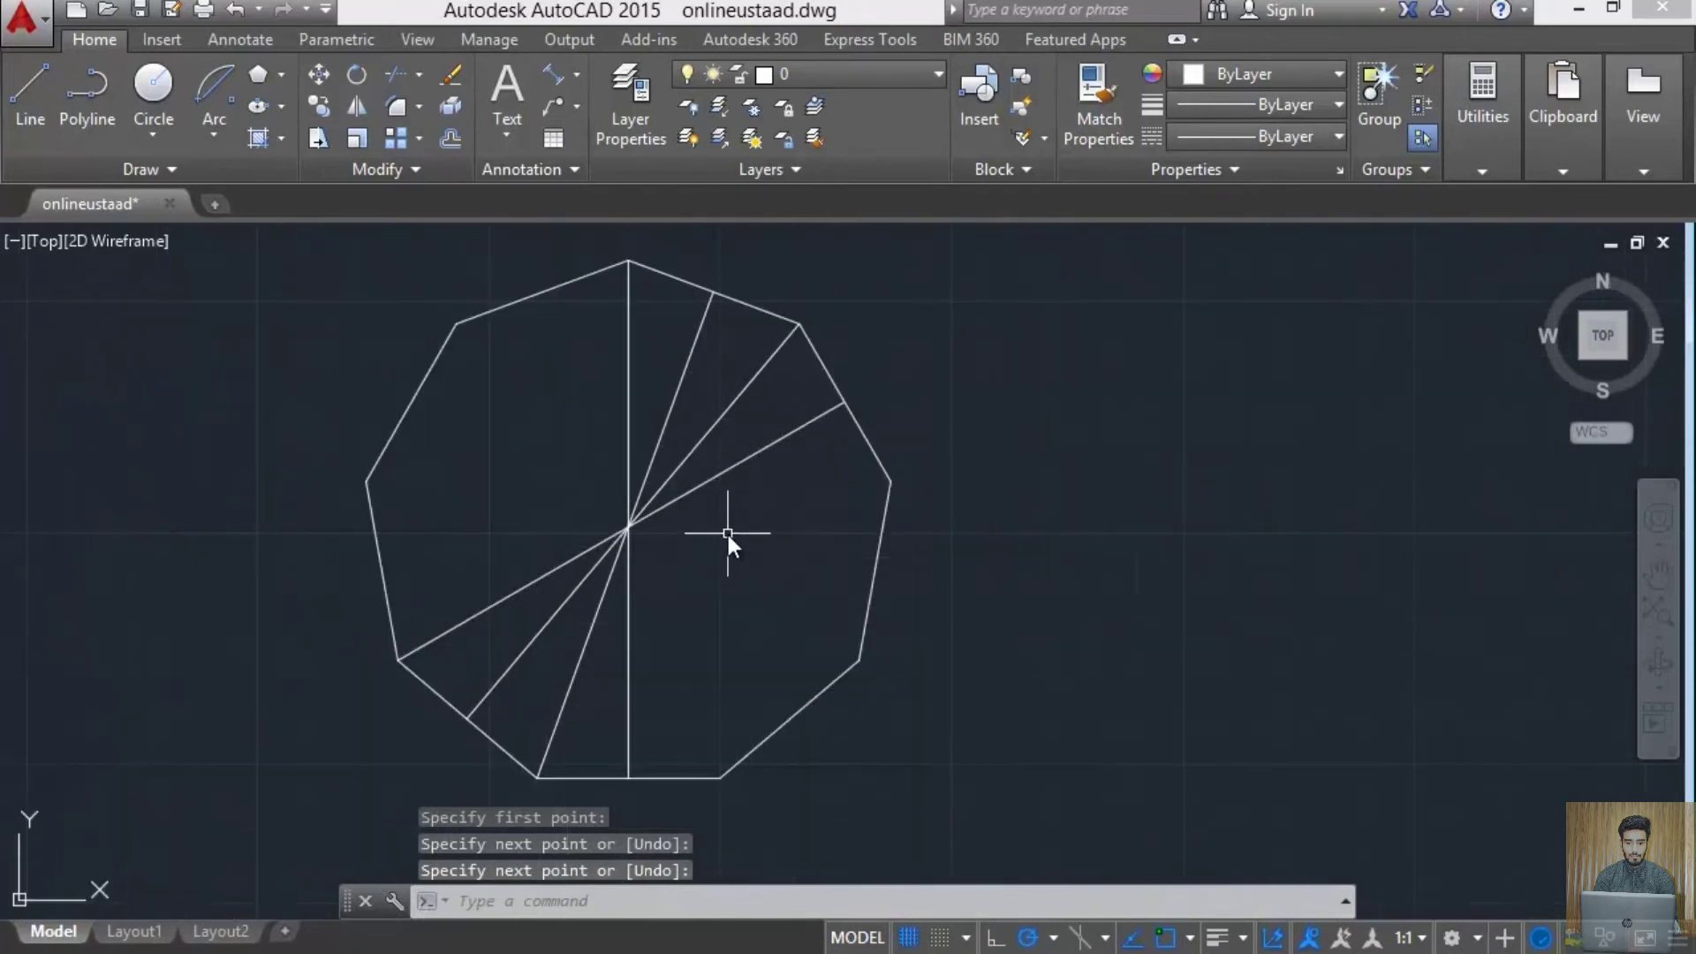
- Draw a line from the nonagon's rightmost corner to the midpoint of the near-vertical side on the left
text(l)
key(Return)
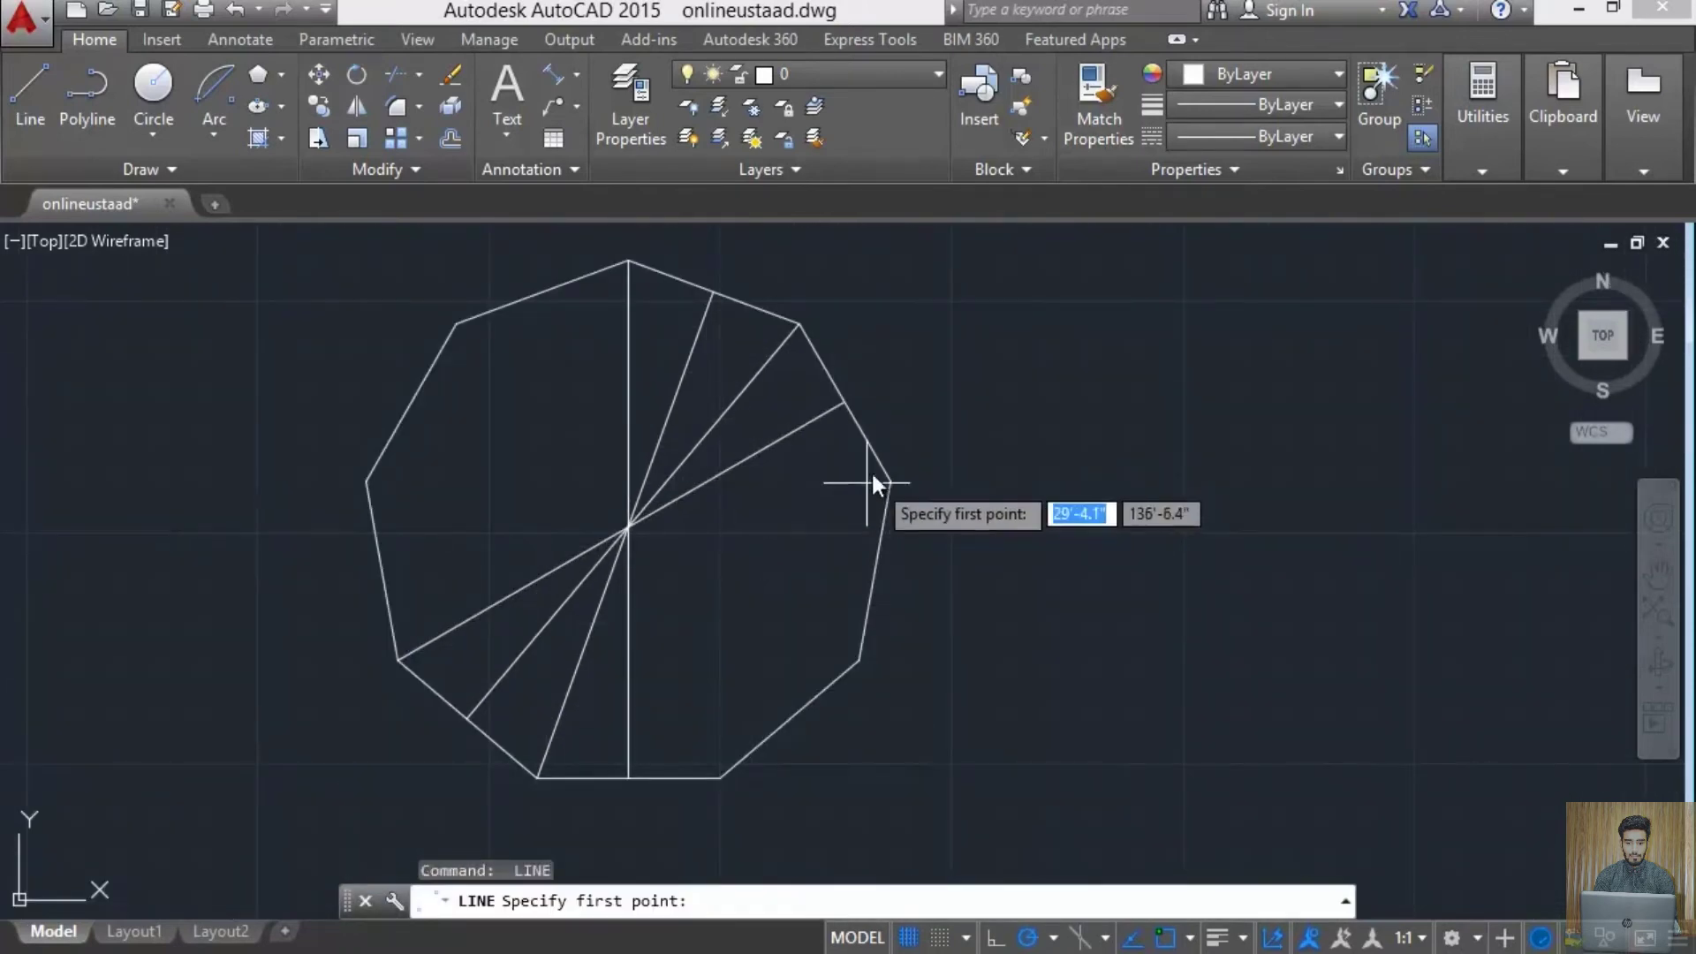
click(890, 482)
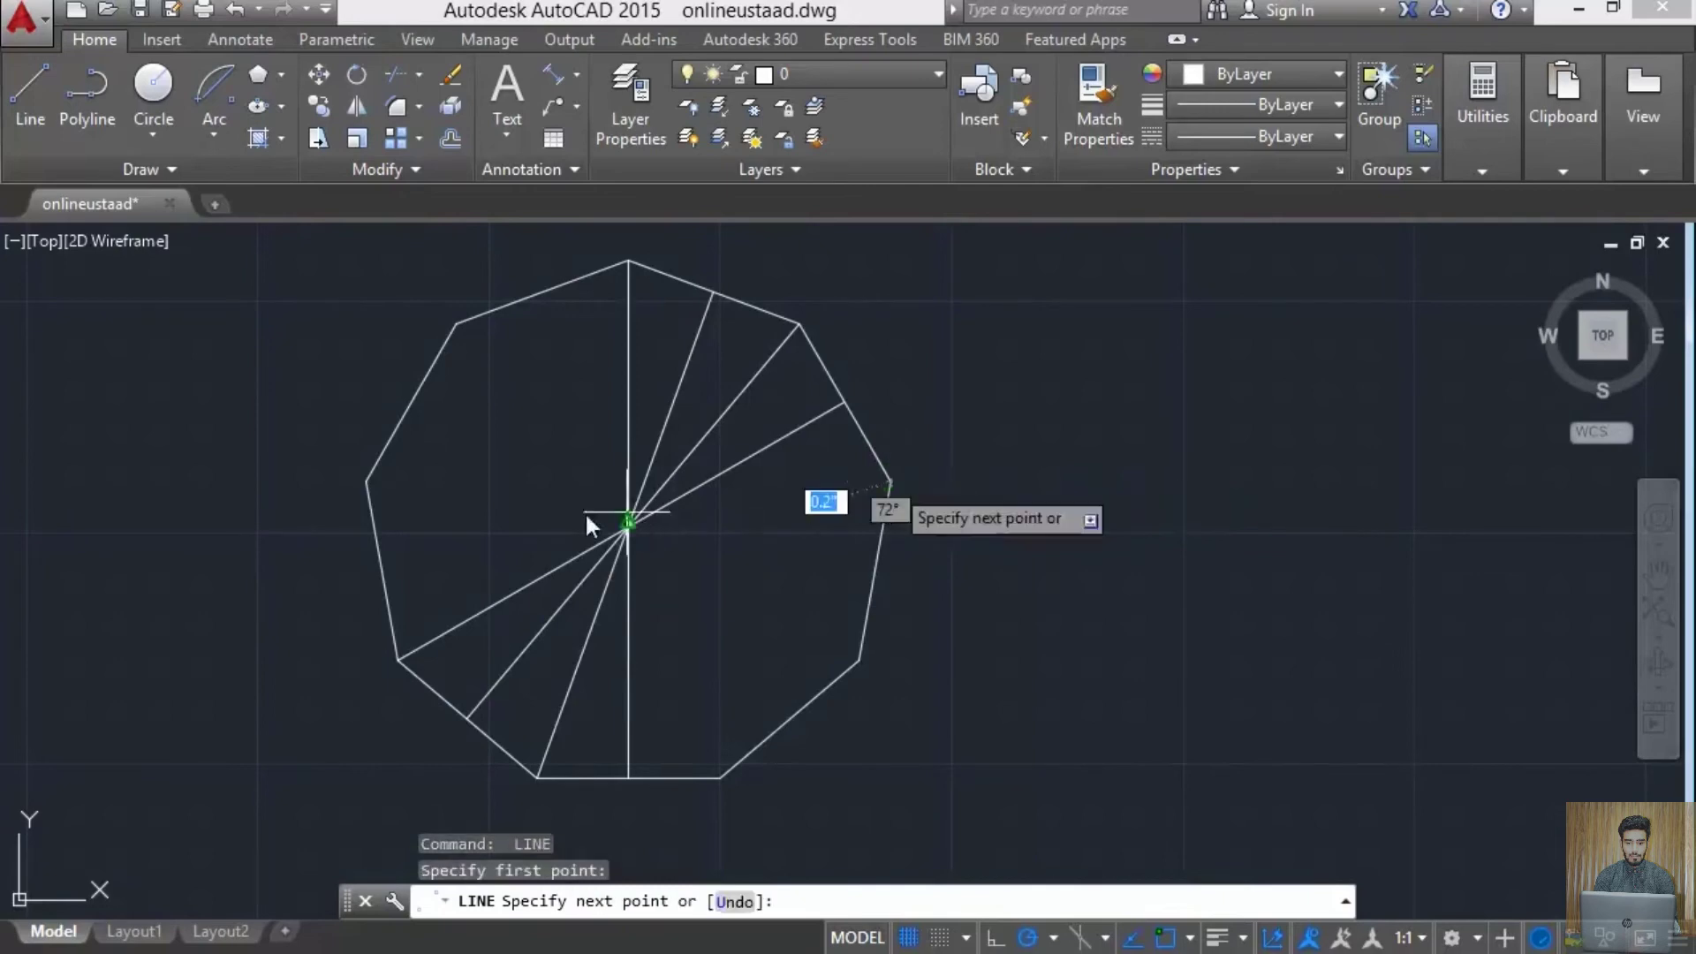
click(401, 559)
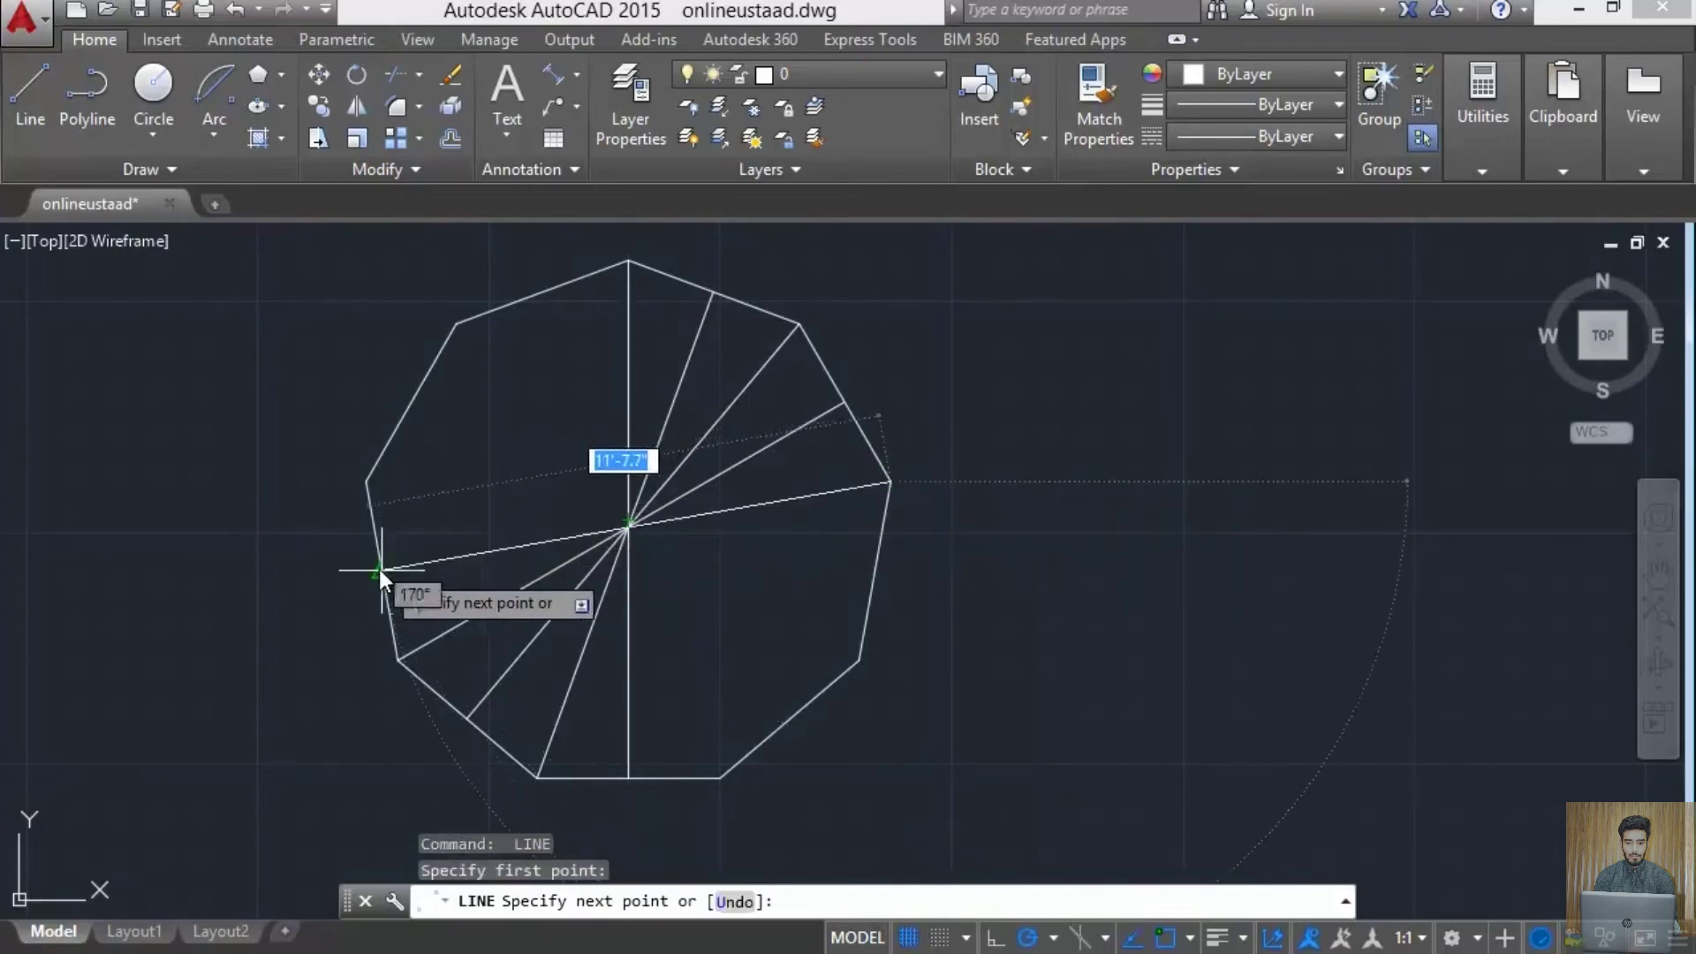
click(379, 568)
key(Return)
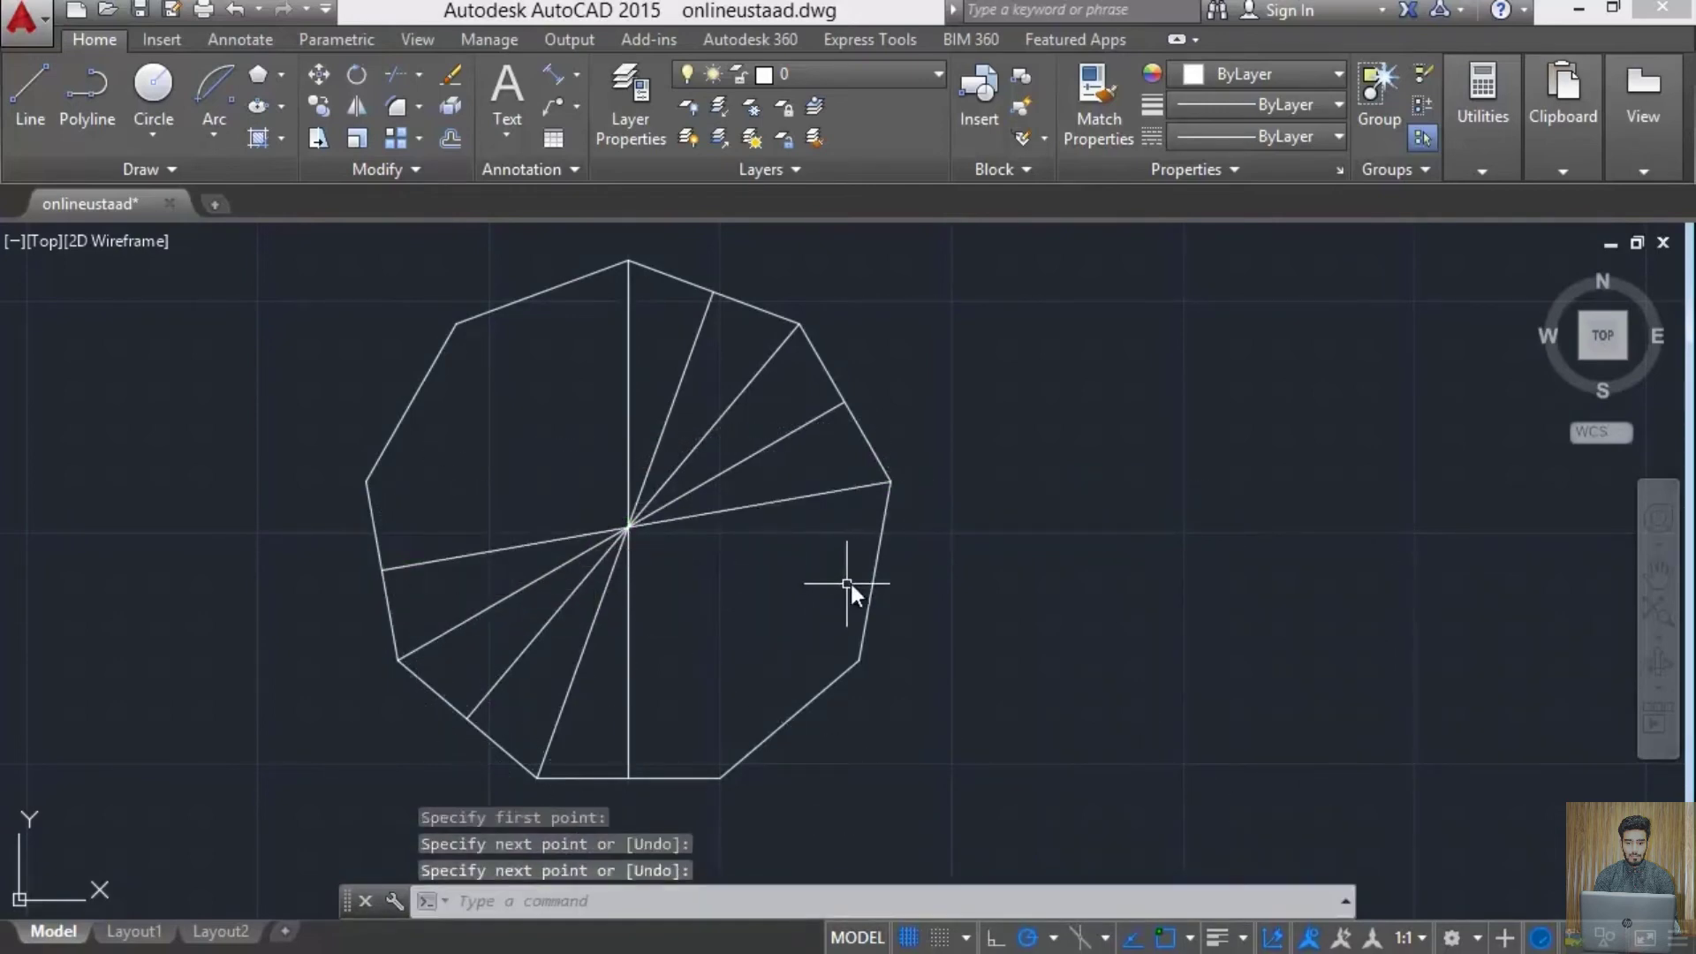
- Draw a line from the midpoint of the near-vertical right side to the nonagon's leftmost corner
text(l)
key(Return)
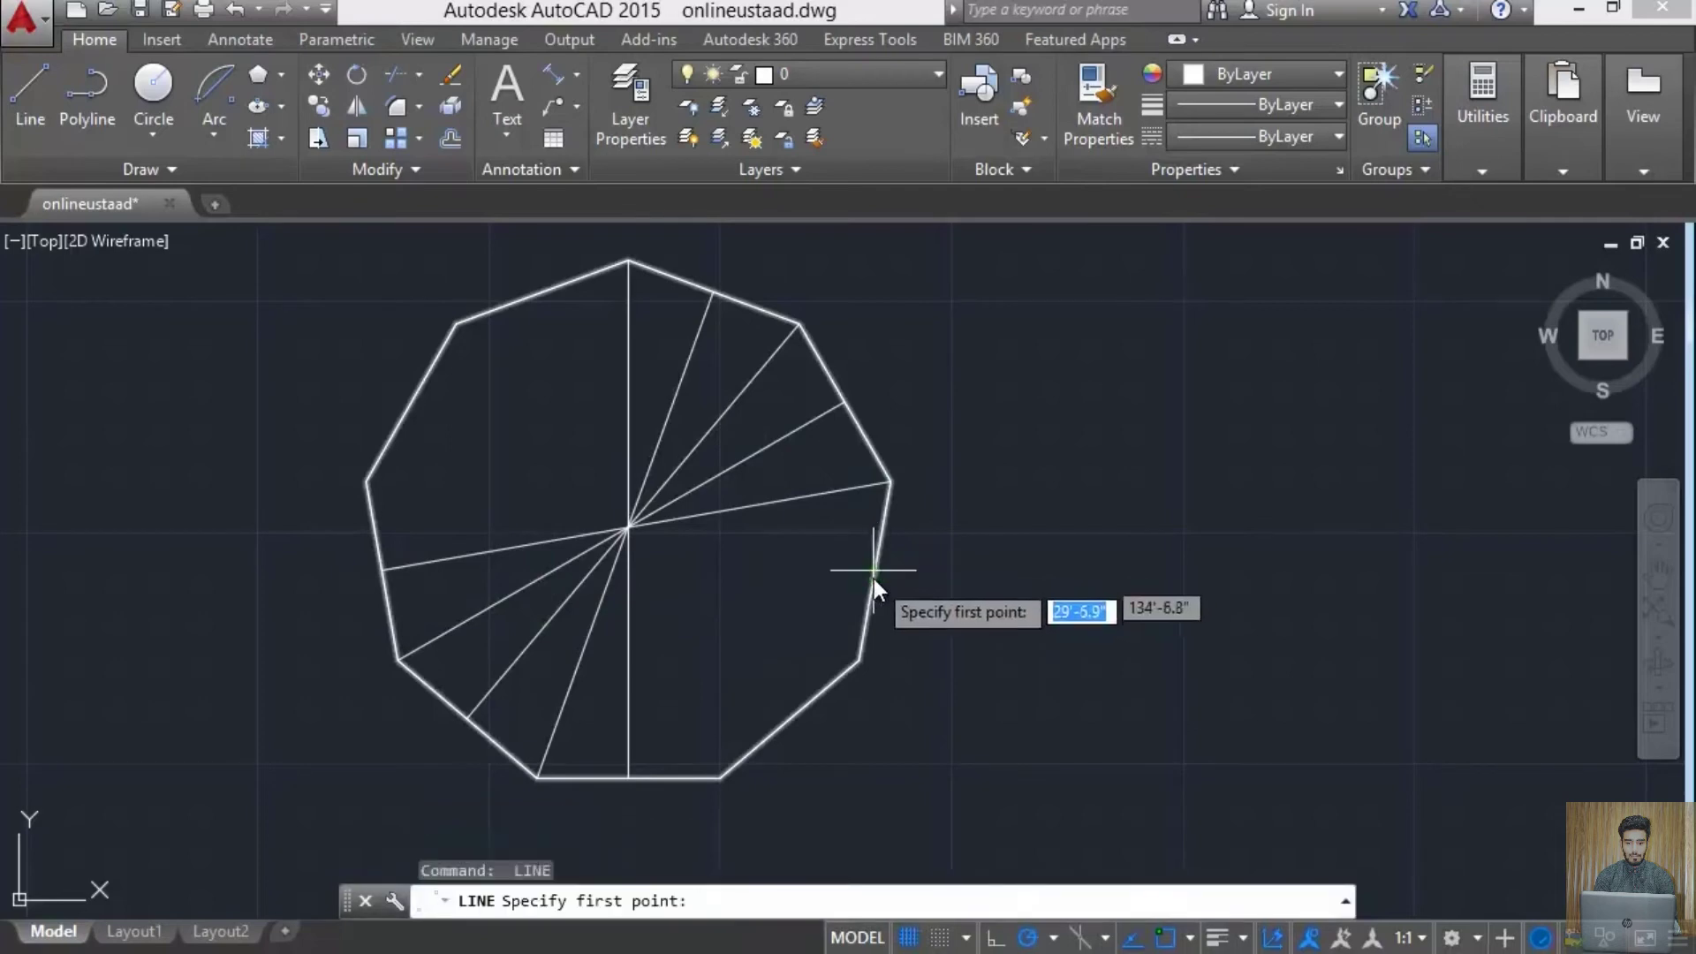
click(873, 574)
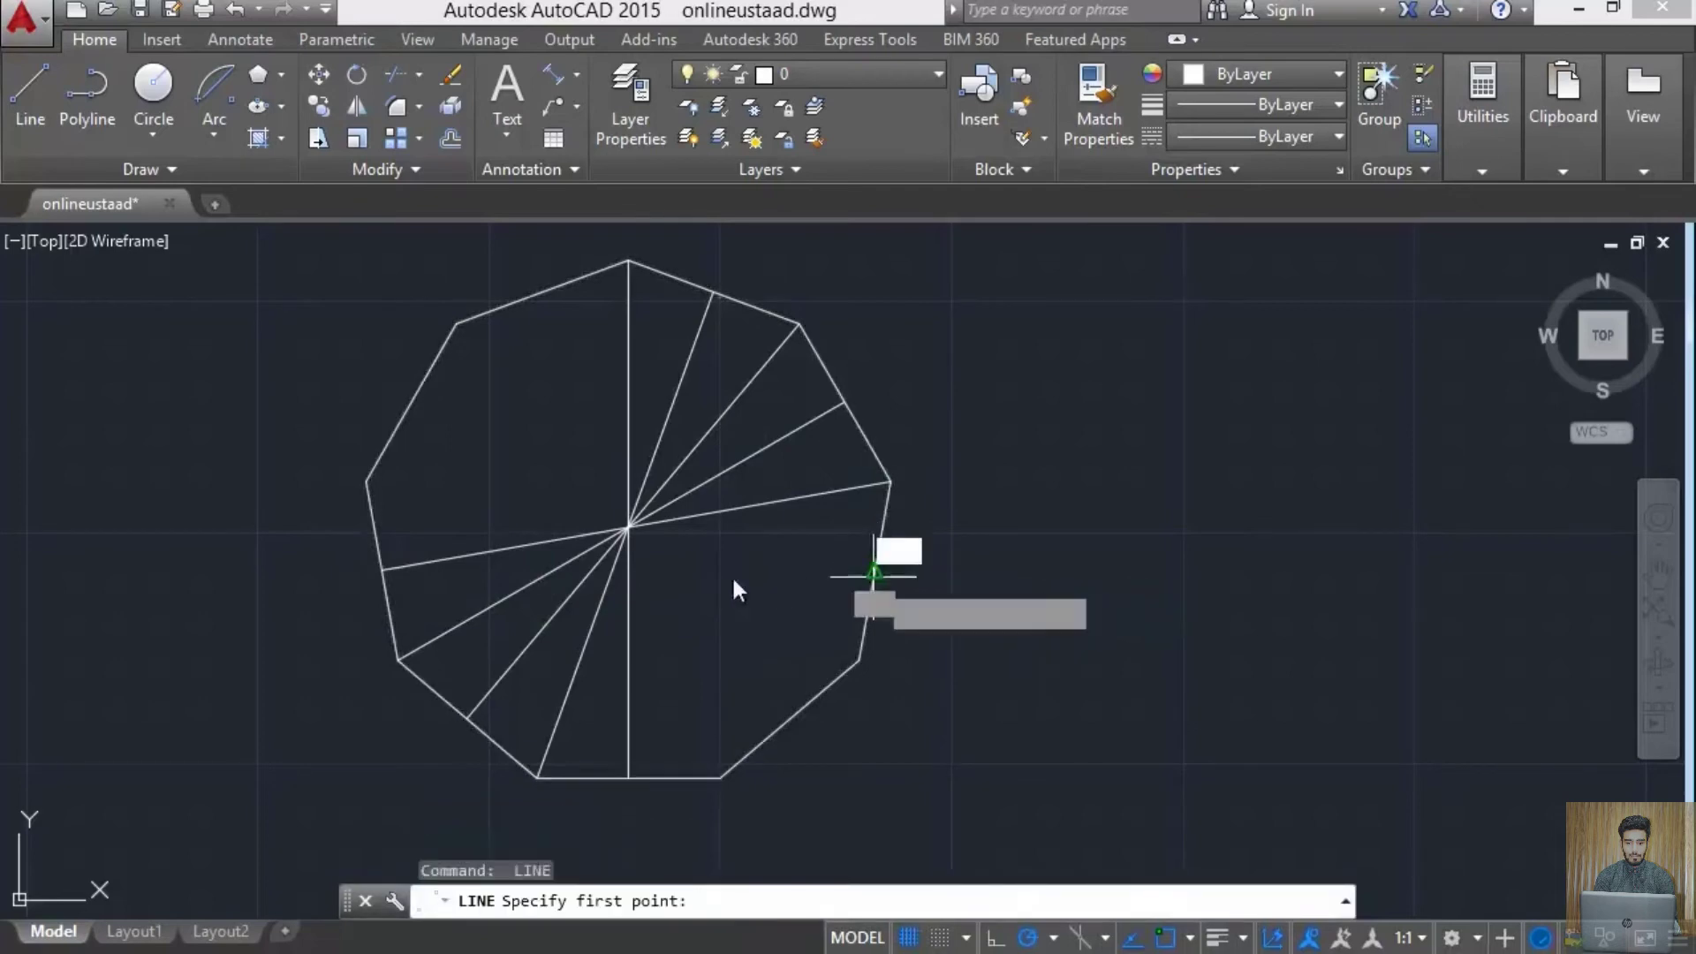
click(364, 483)
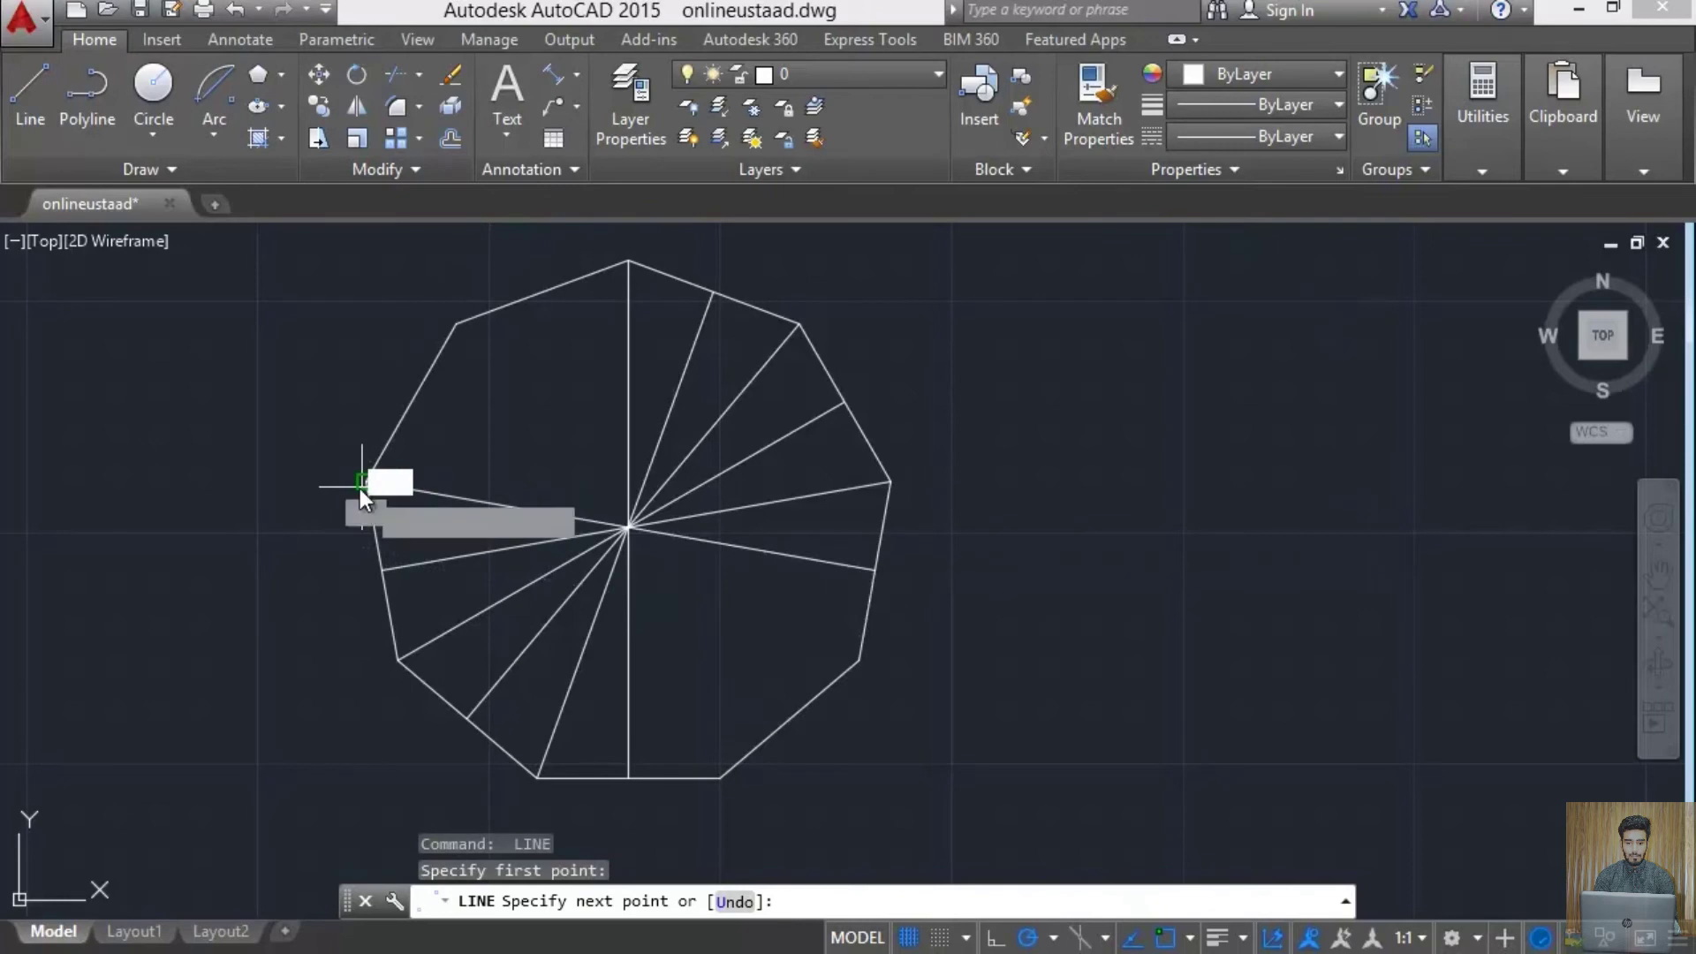
key(Return)
scroll(638, 544, up, 4)
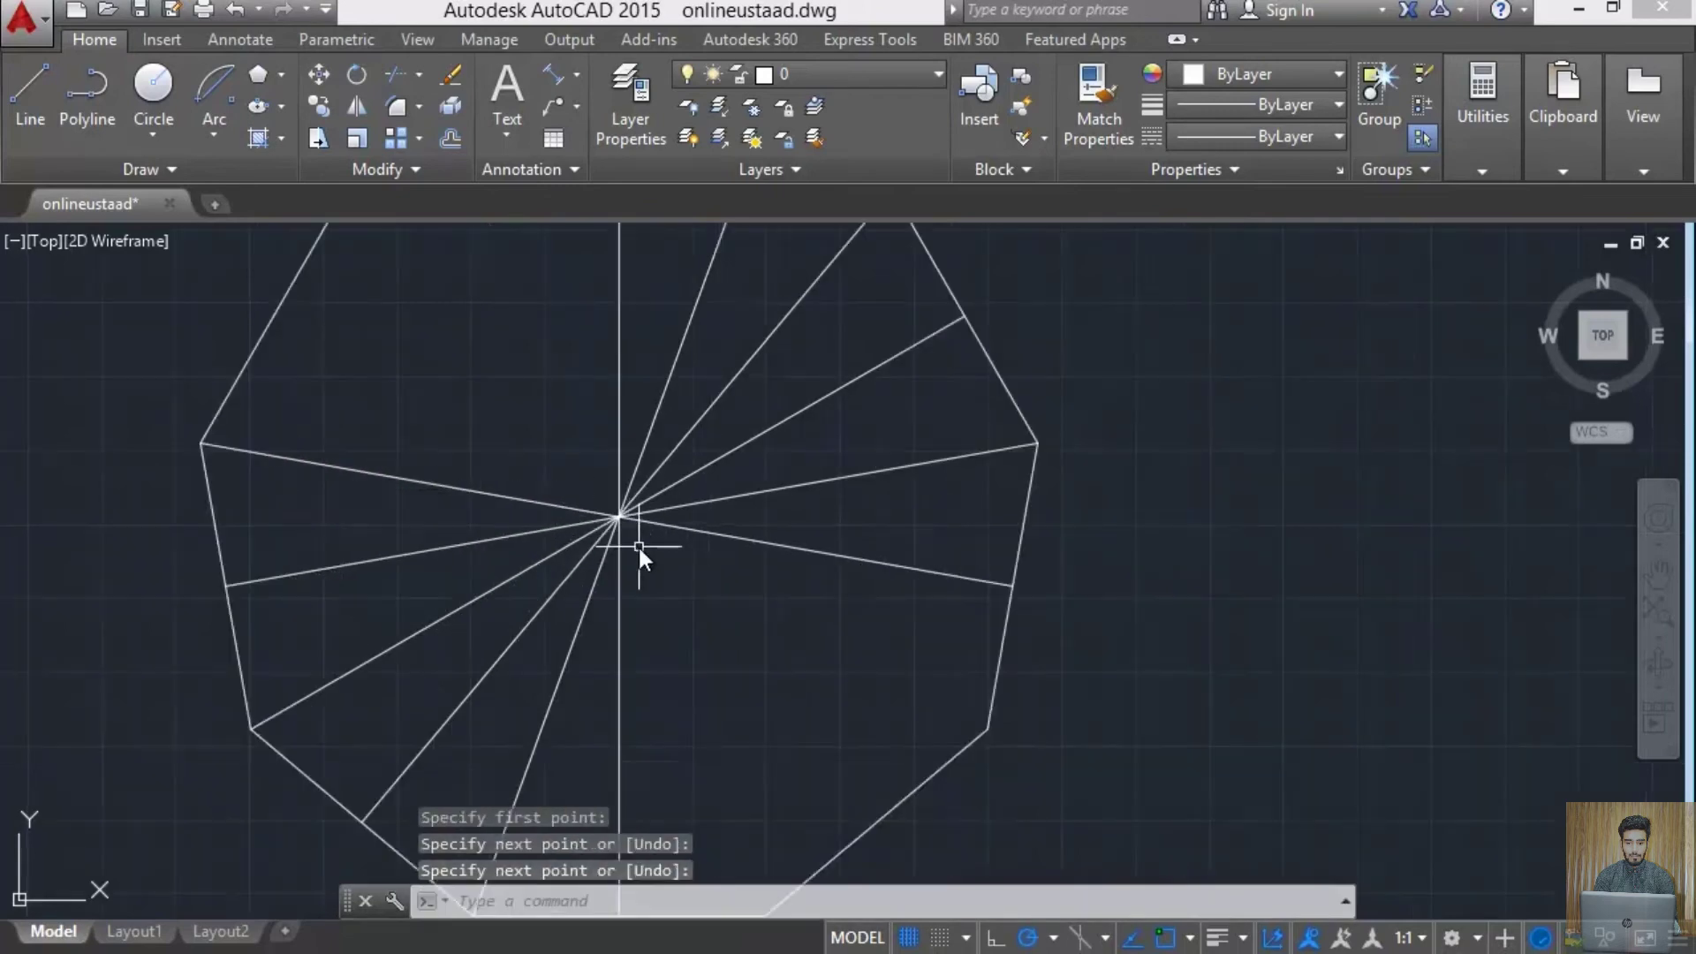
scroll(613, 520, down, 4)
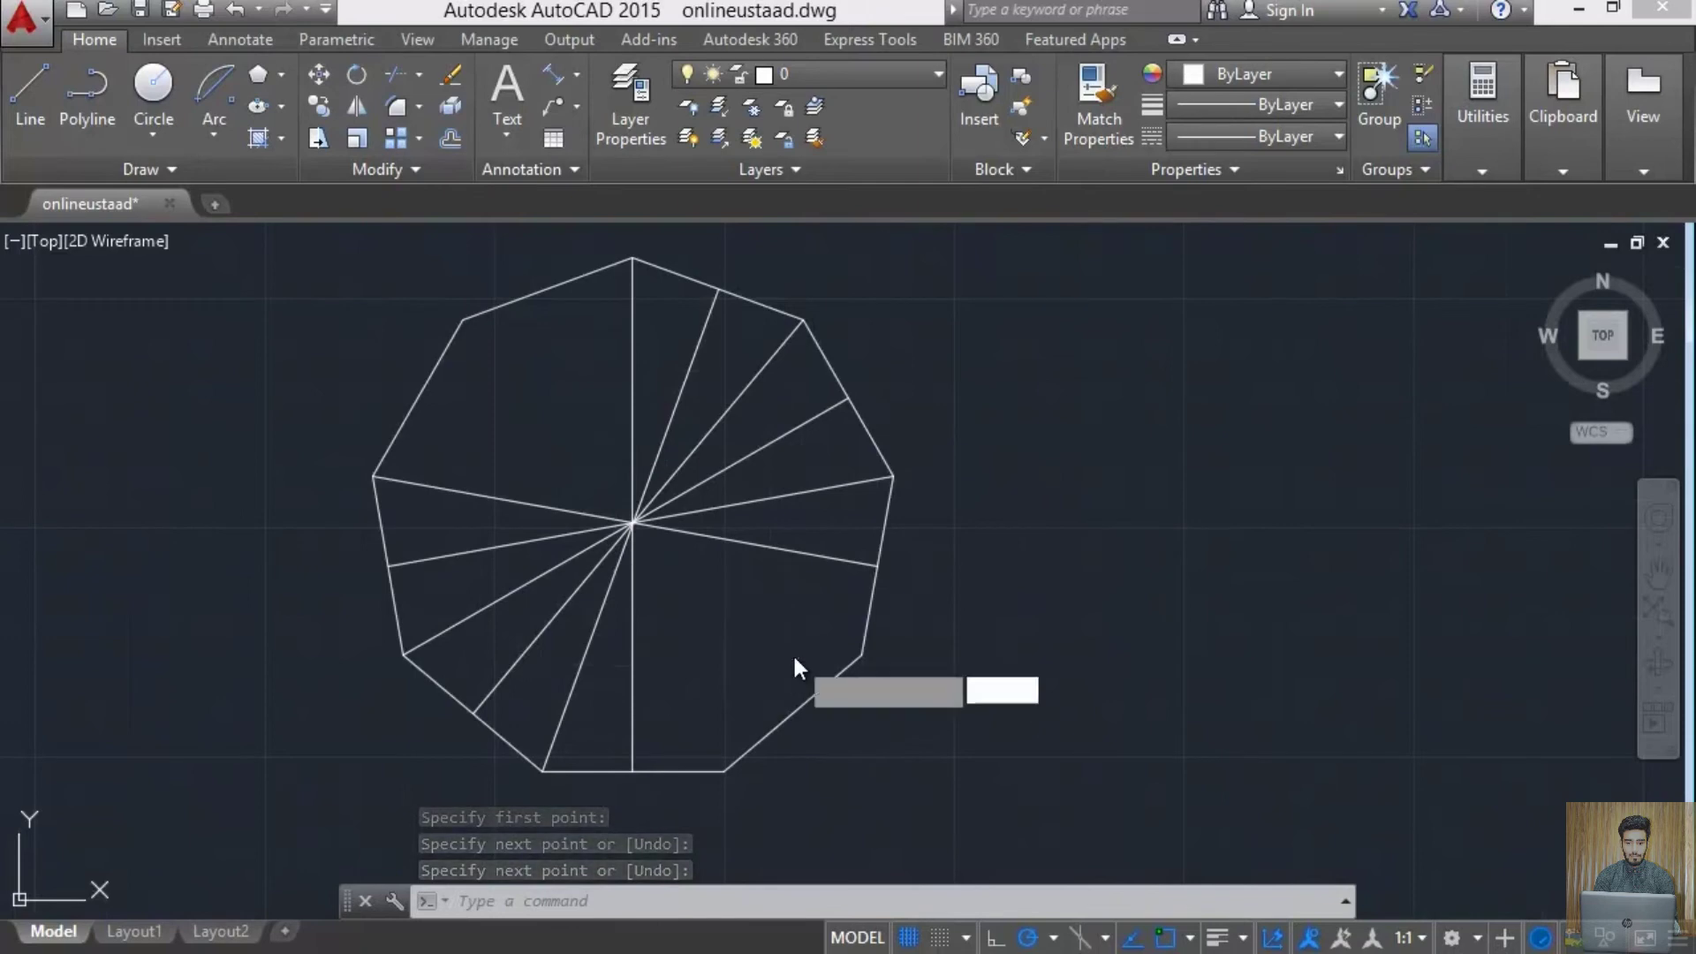
- Draw a line from the nonagon's lower-right corner to the midpoint of the steep upper-left side
key(Return)
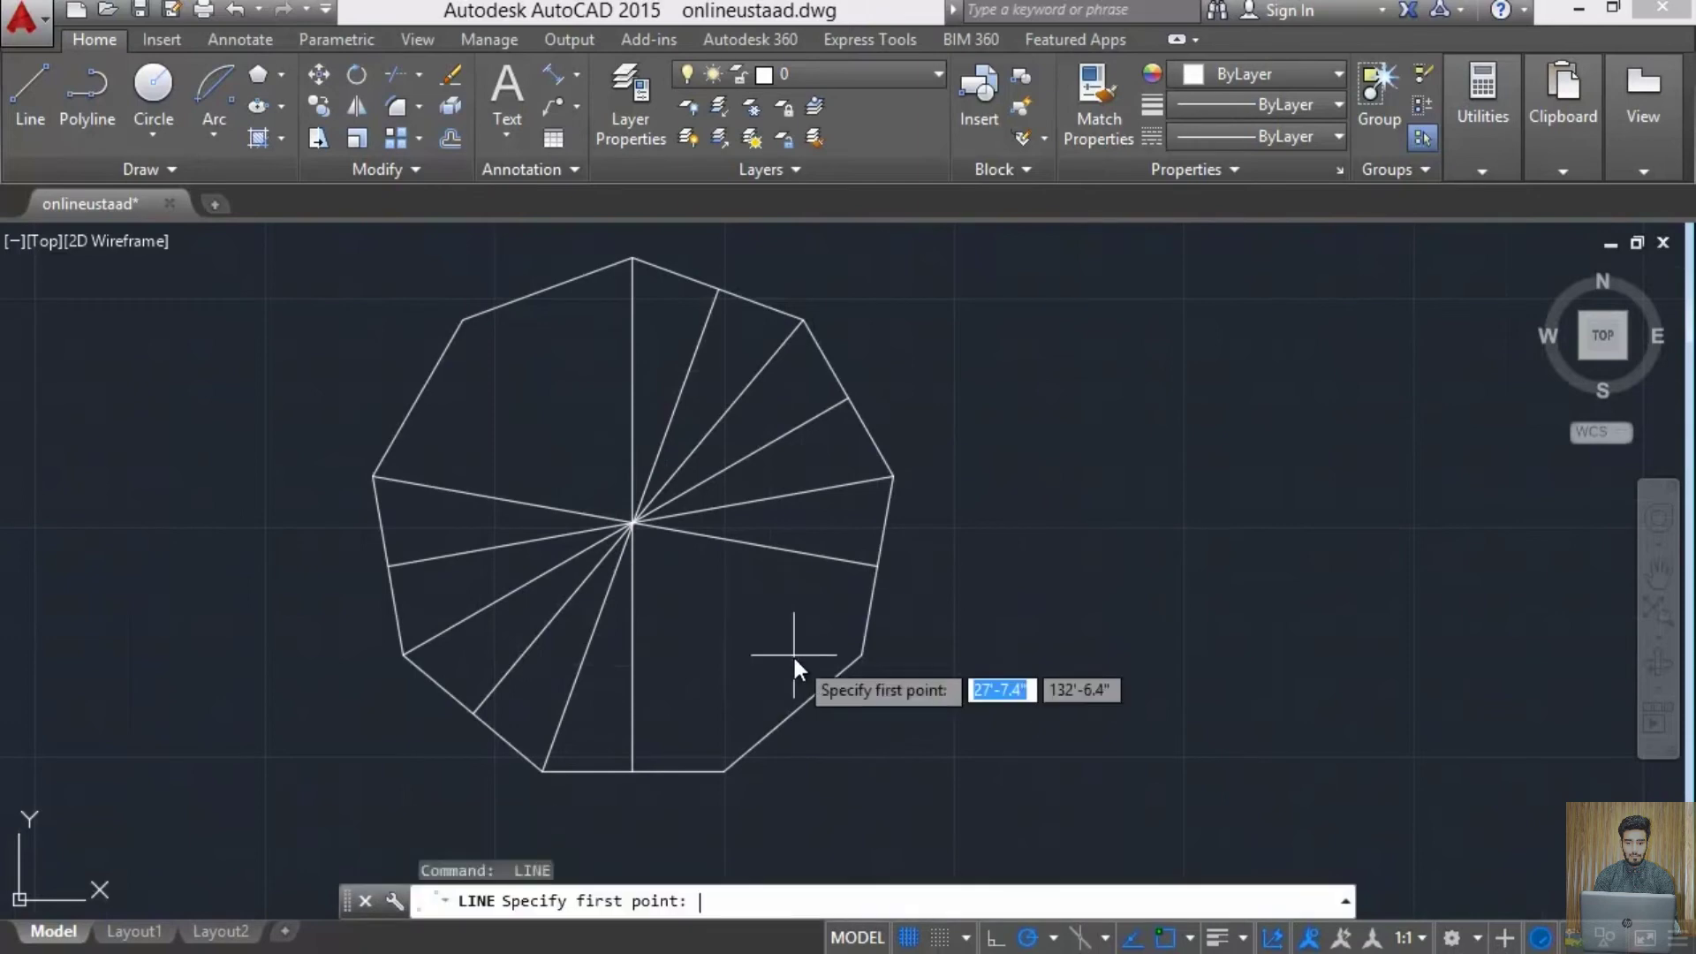
click(861, 654)
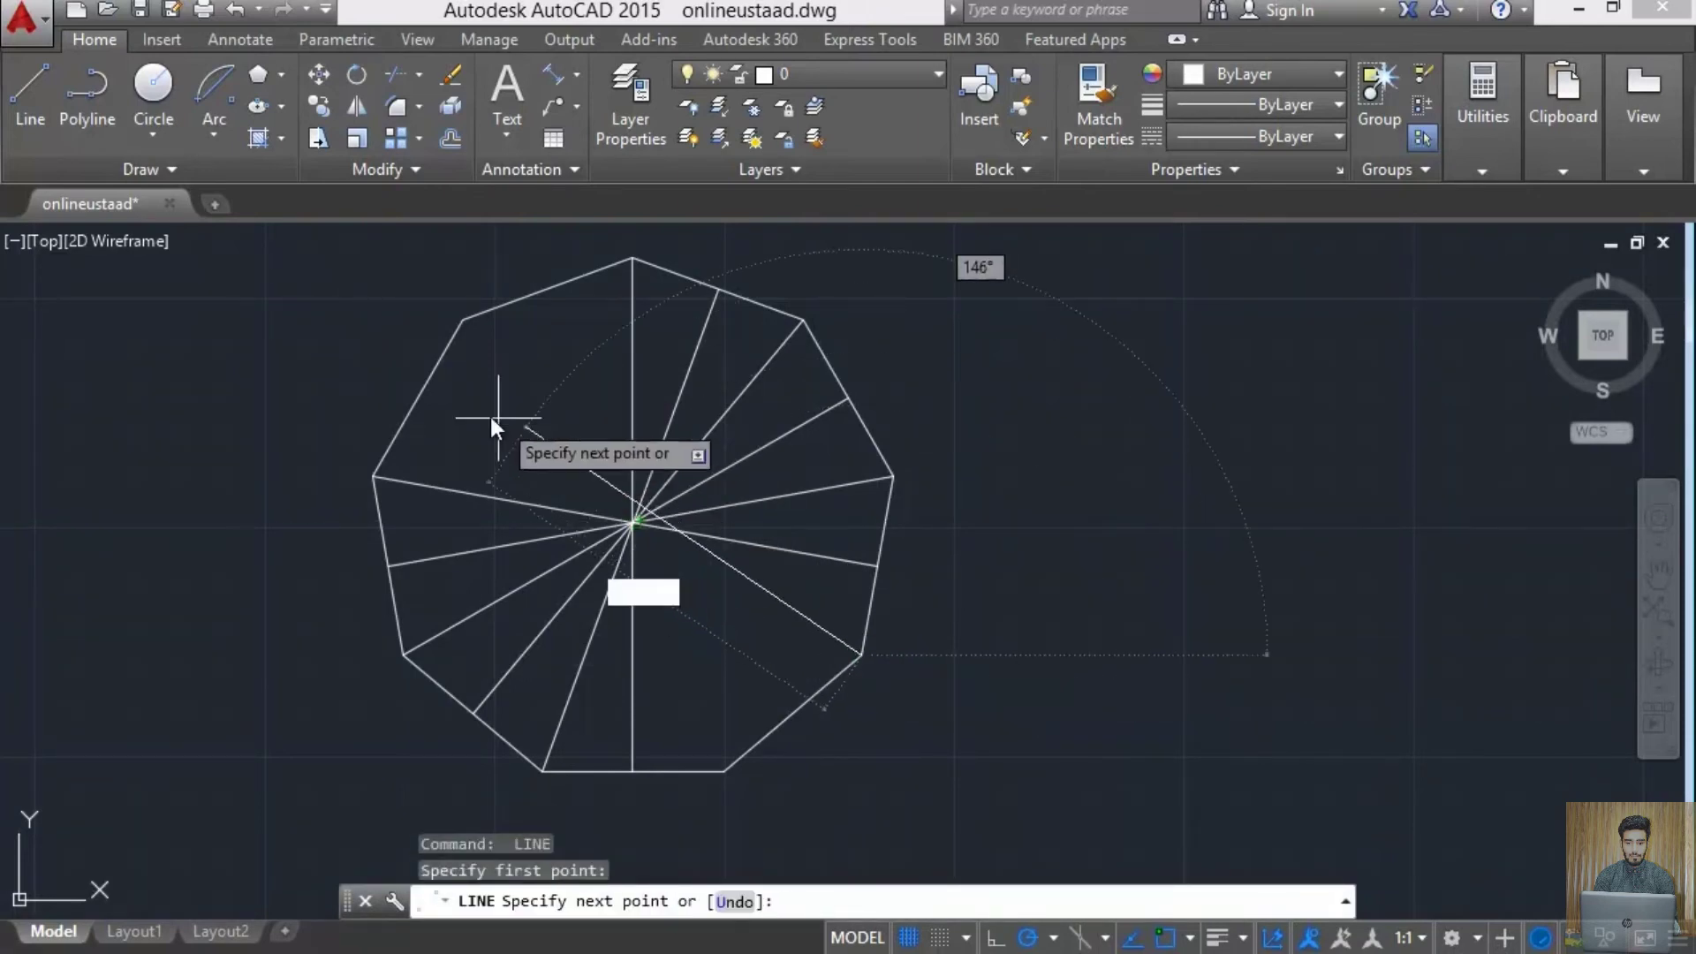
click(420, 400)
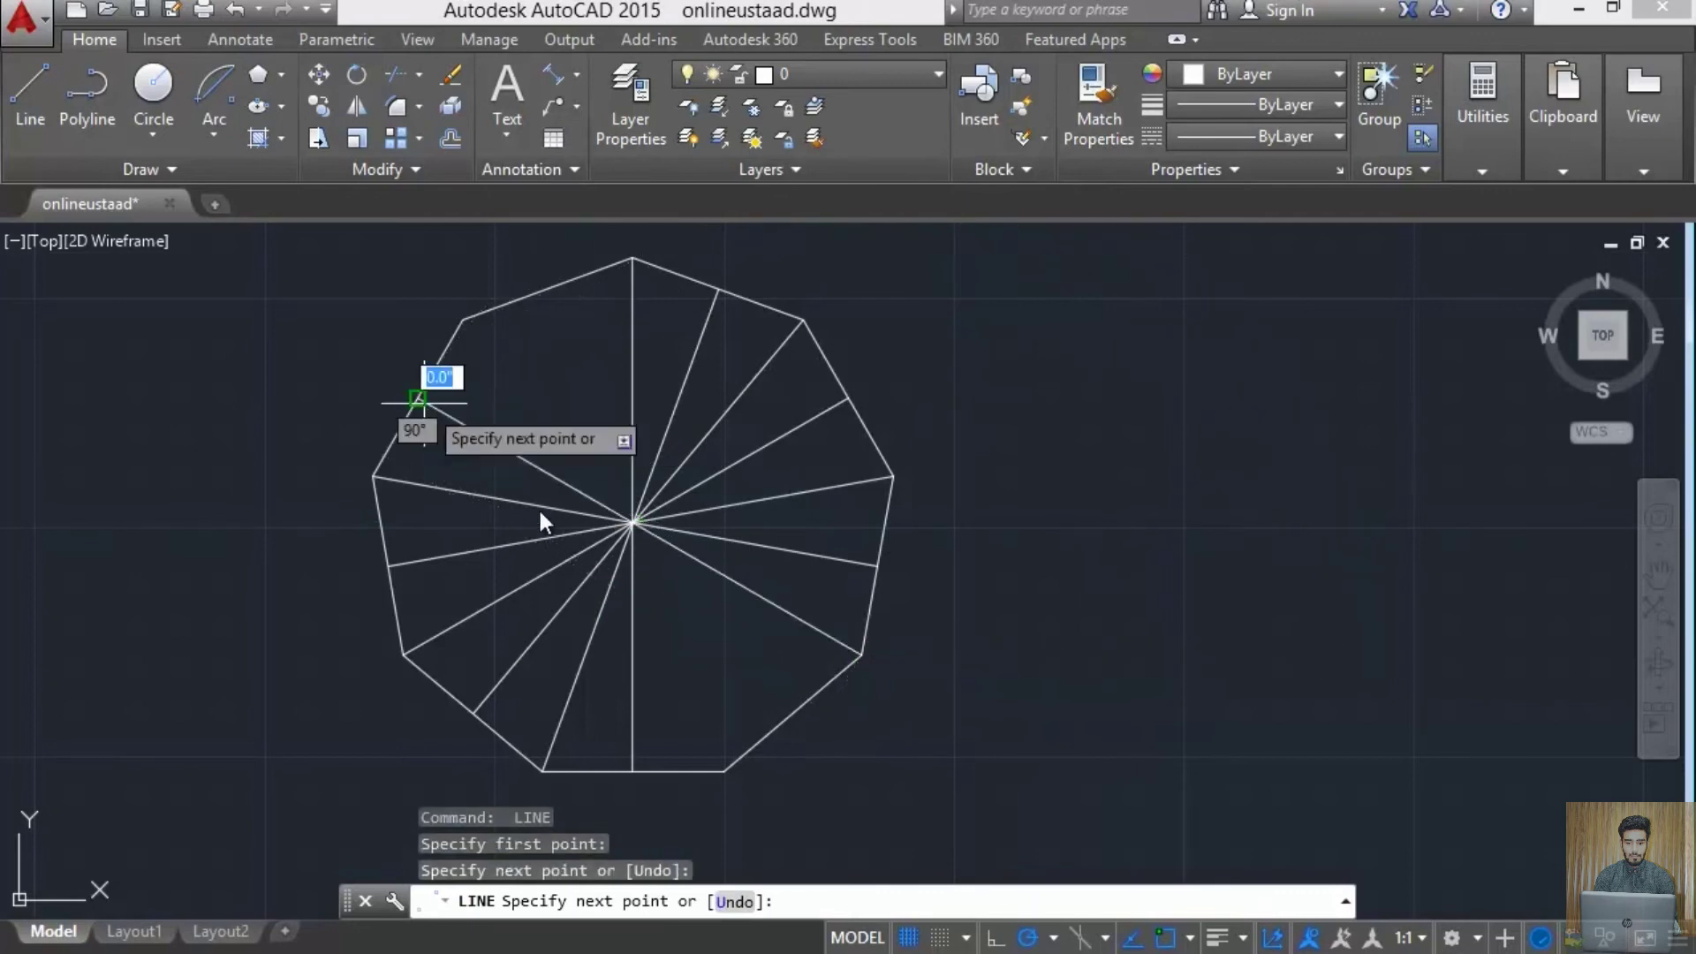
key(Return)
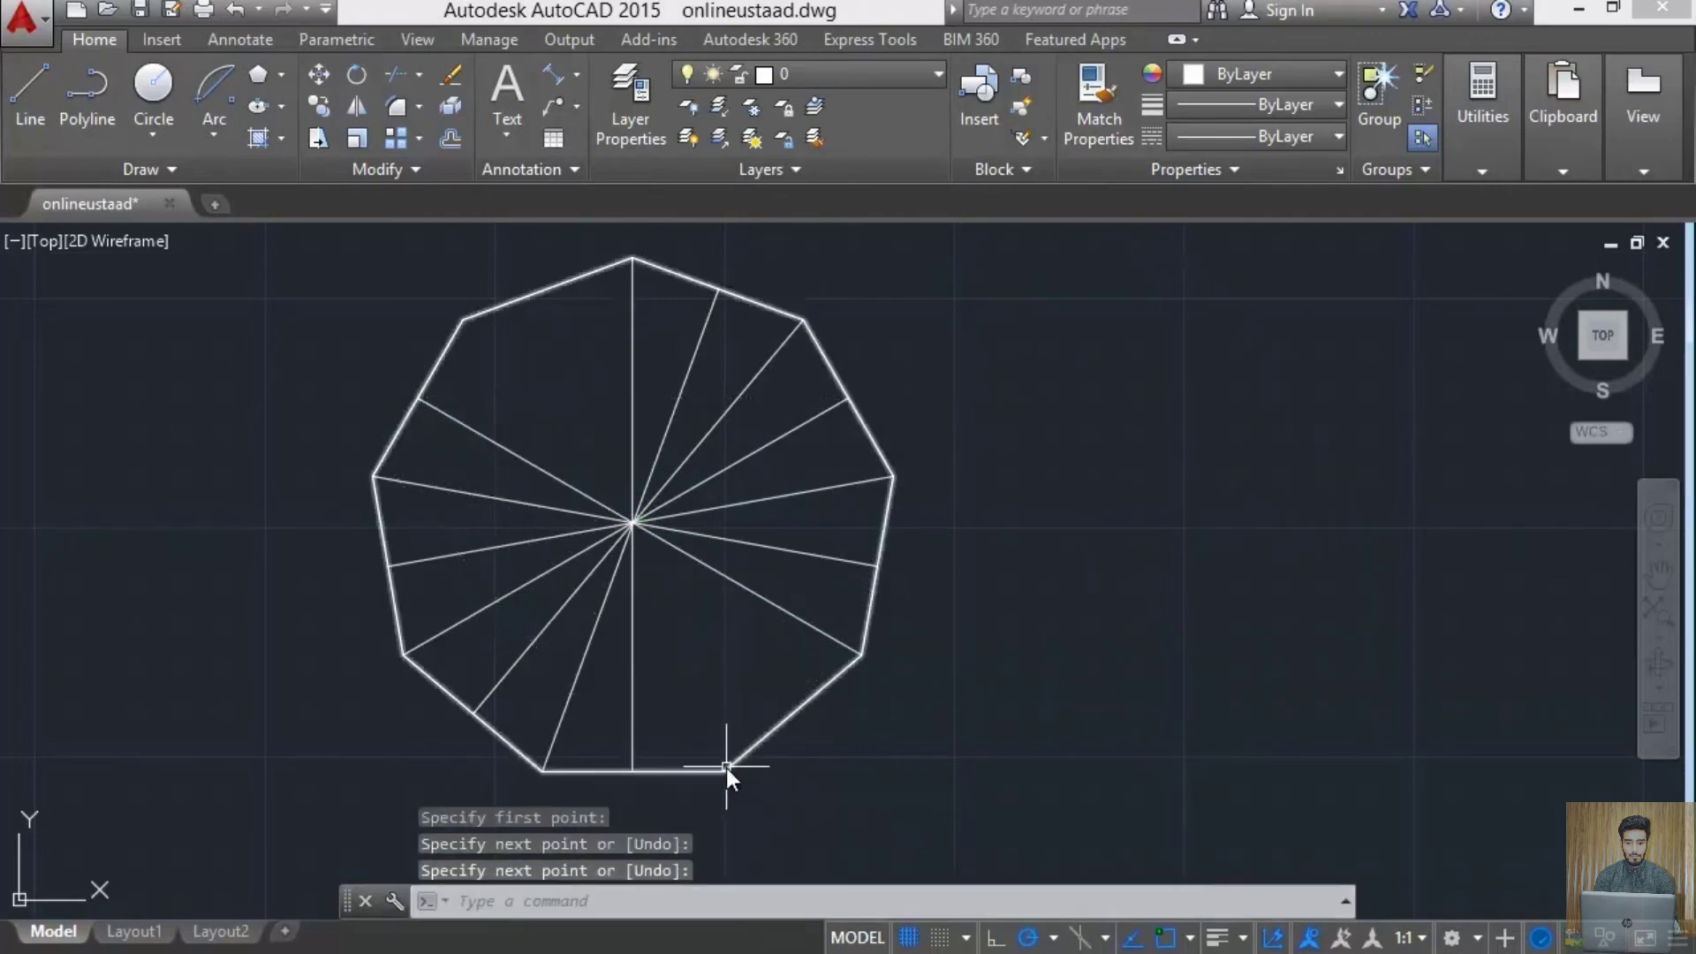
- Draw a line from the midpoint of the lower-right sloping side to the nonagon's upper-left corner
key(Return)
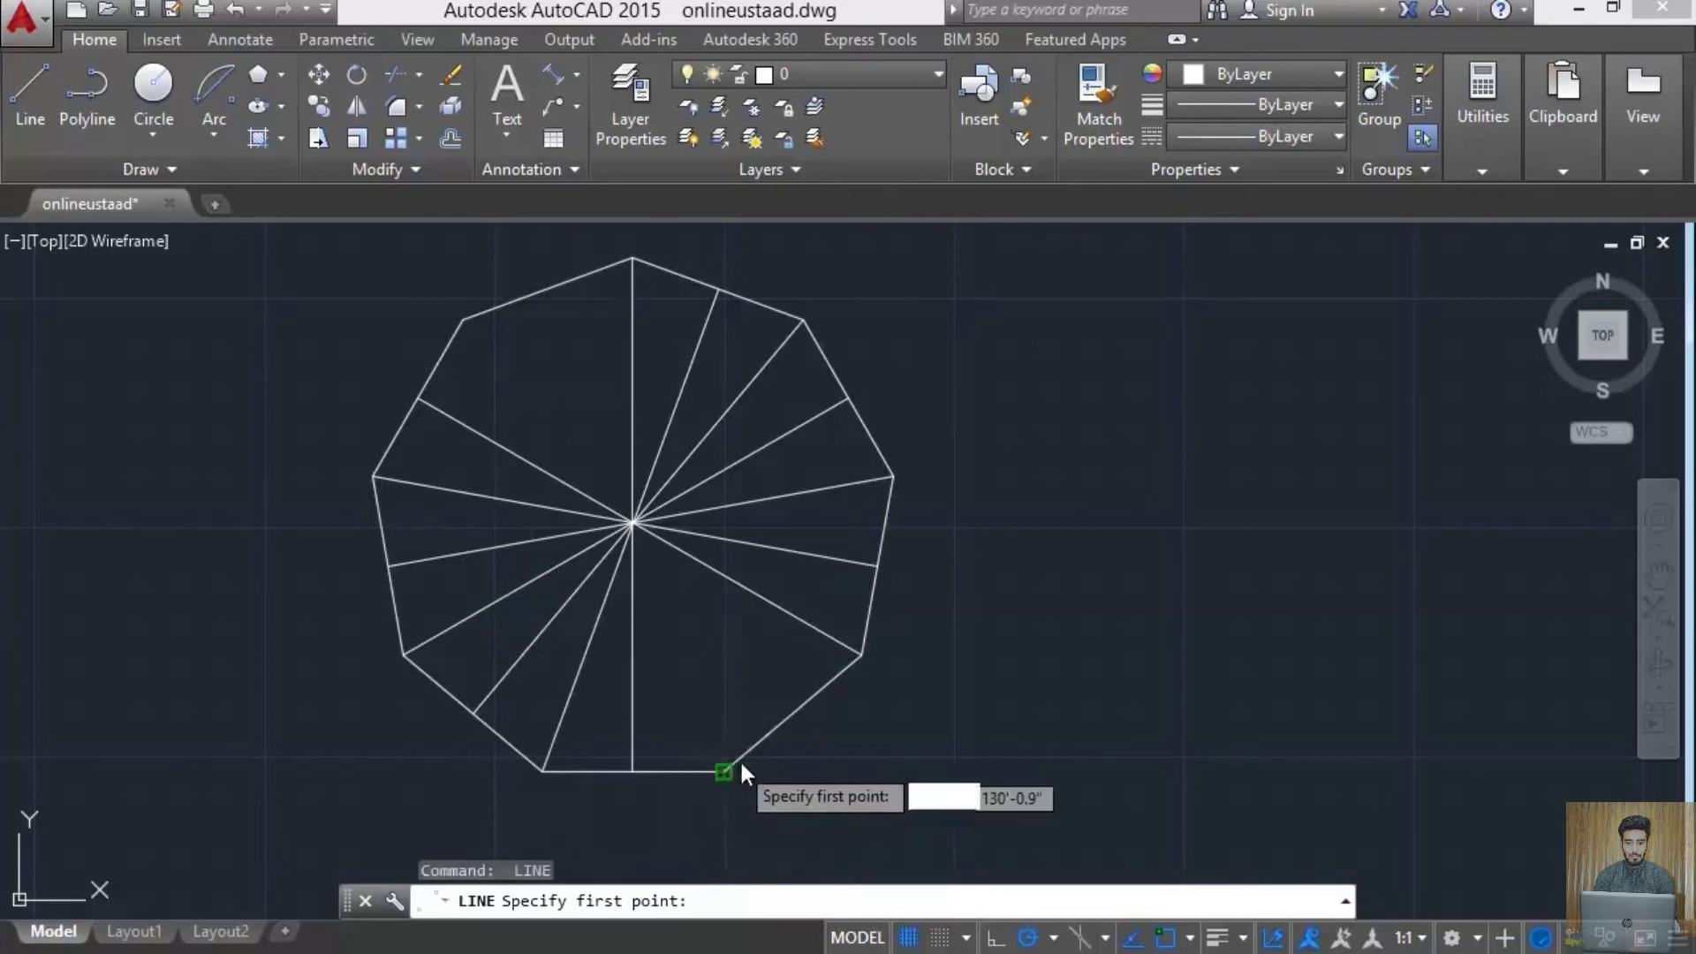
click(787, 715)
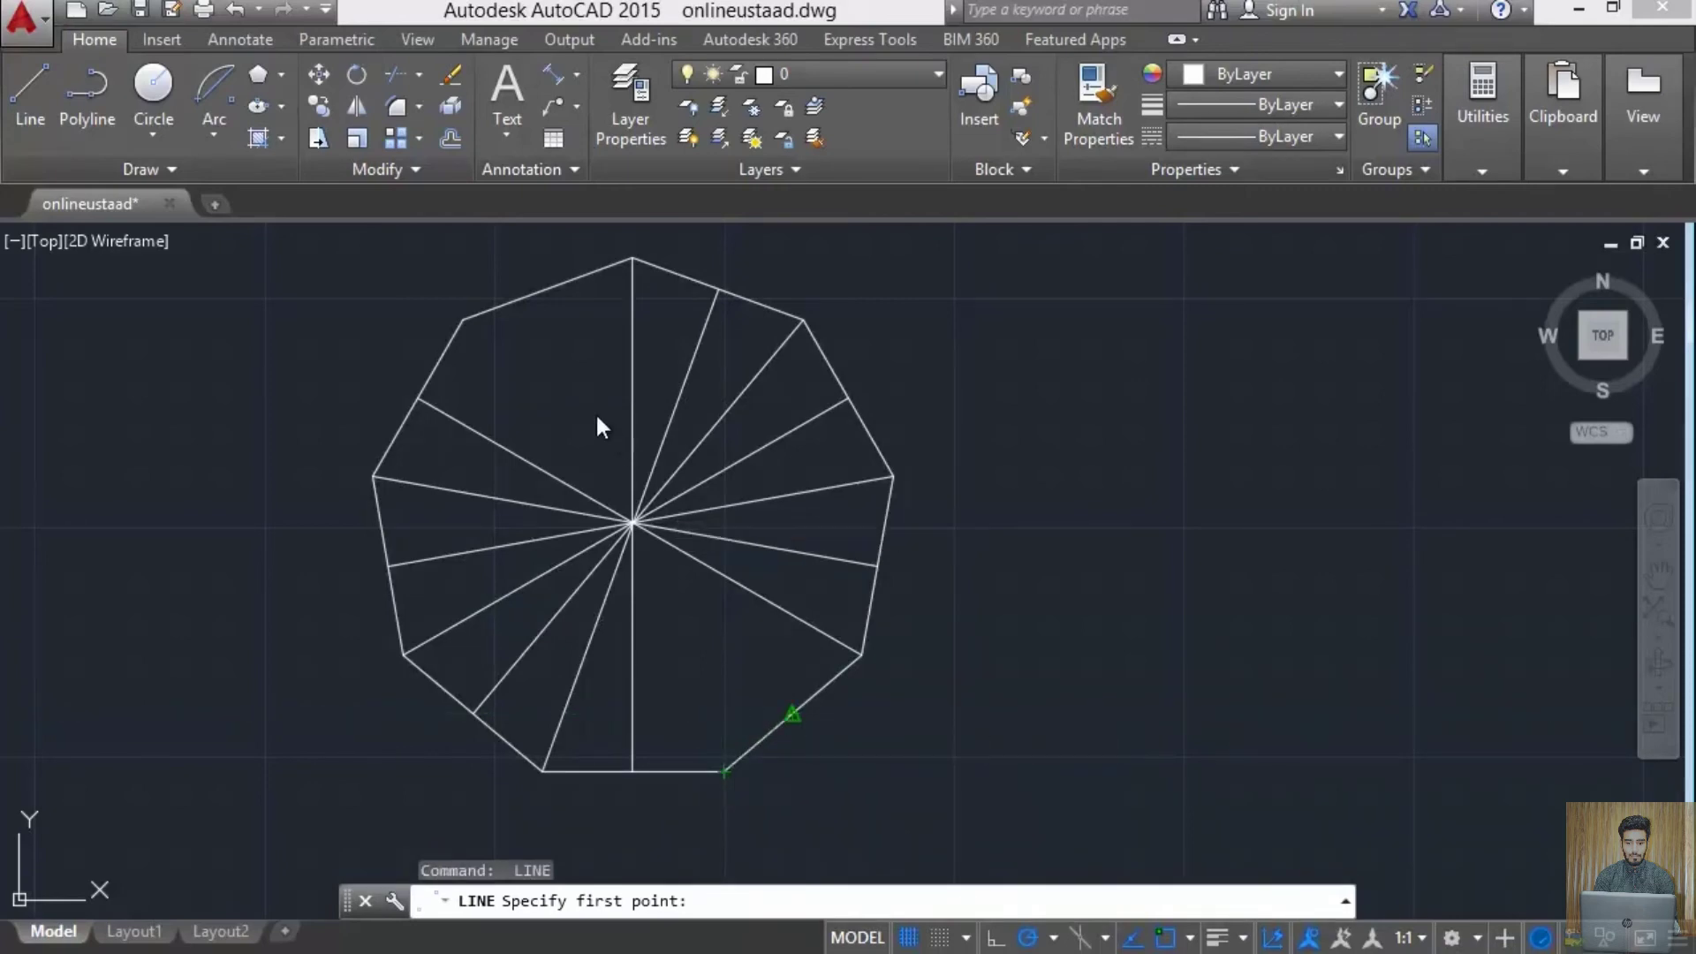
click(465, 321)
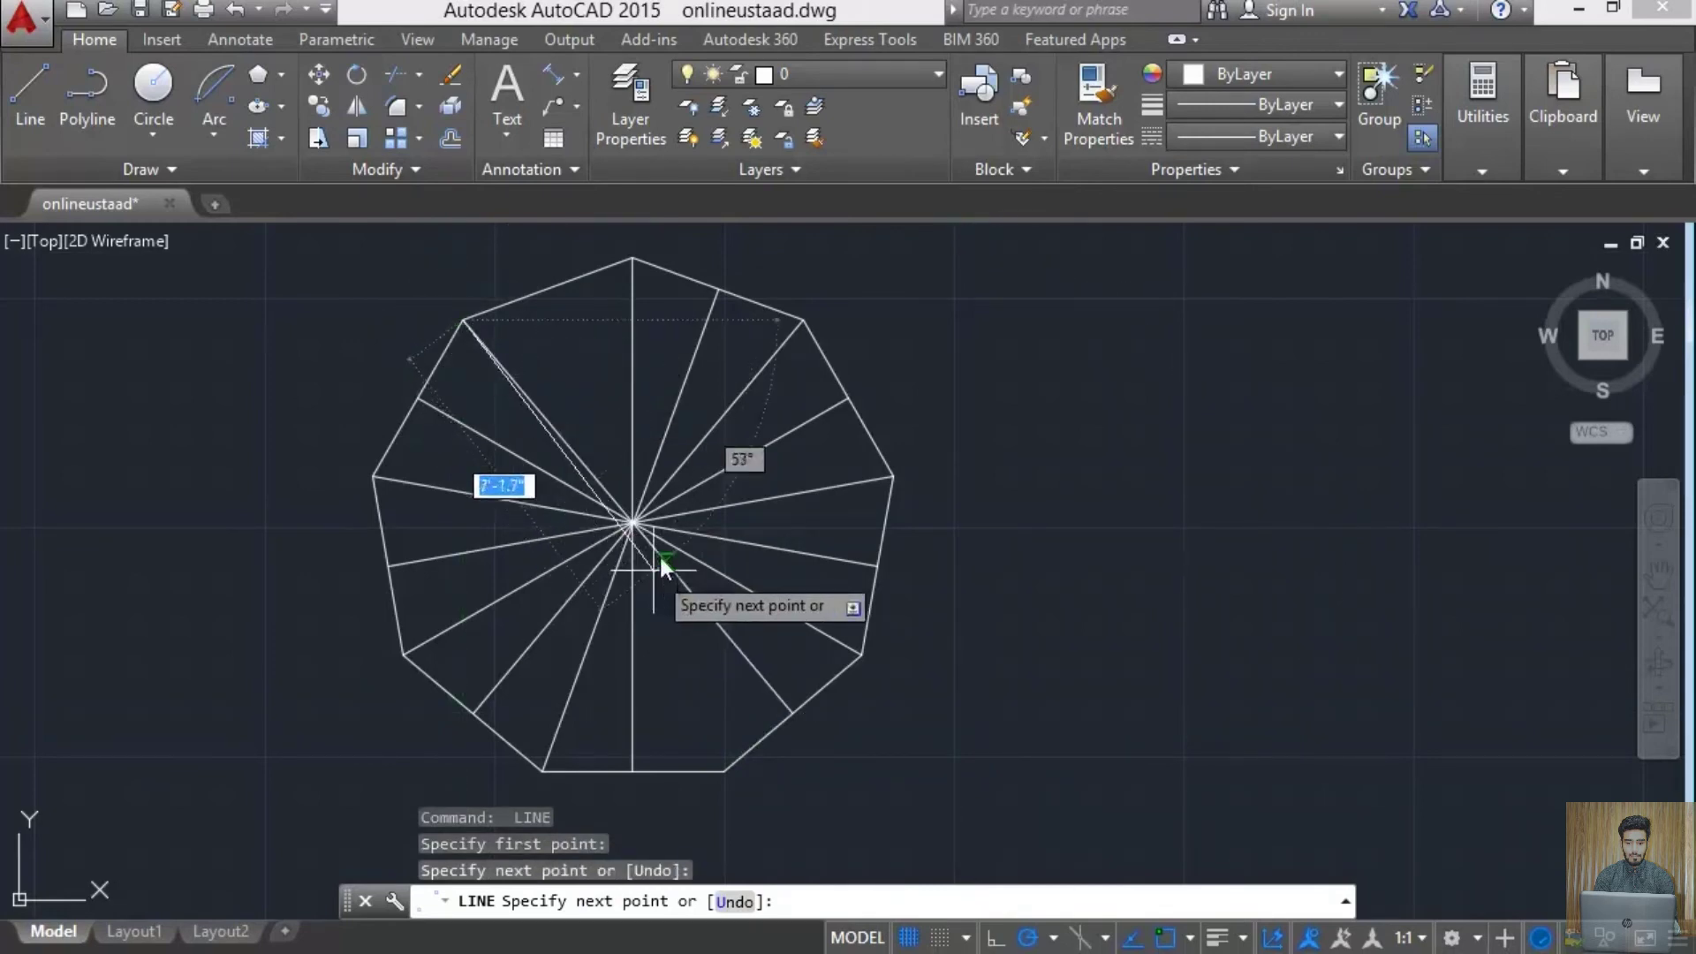
key(Return)
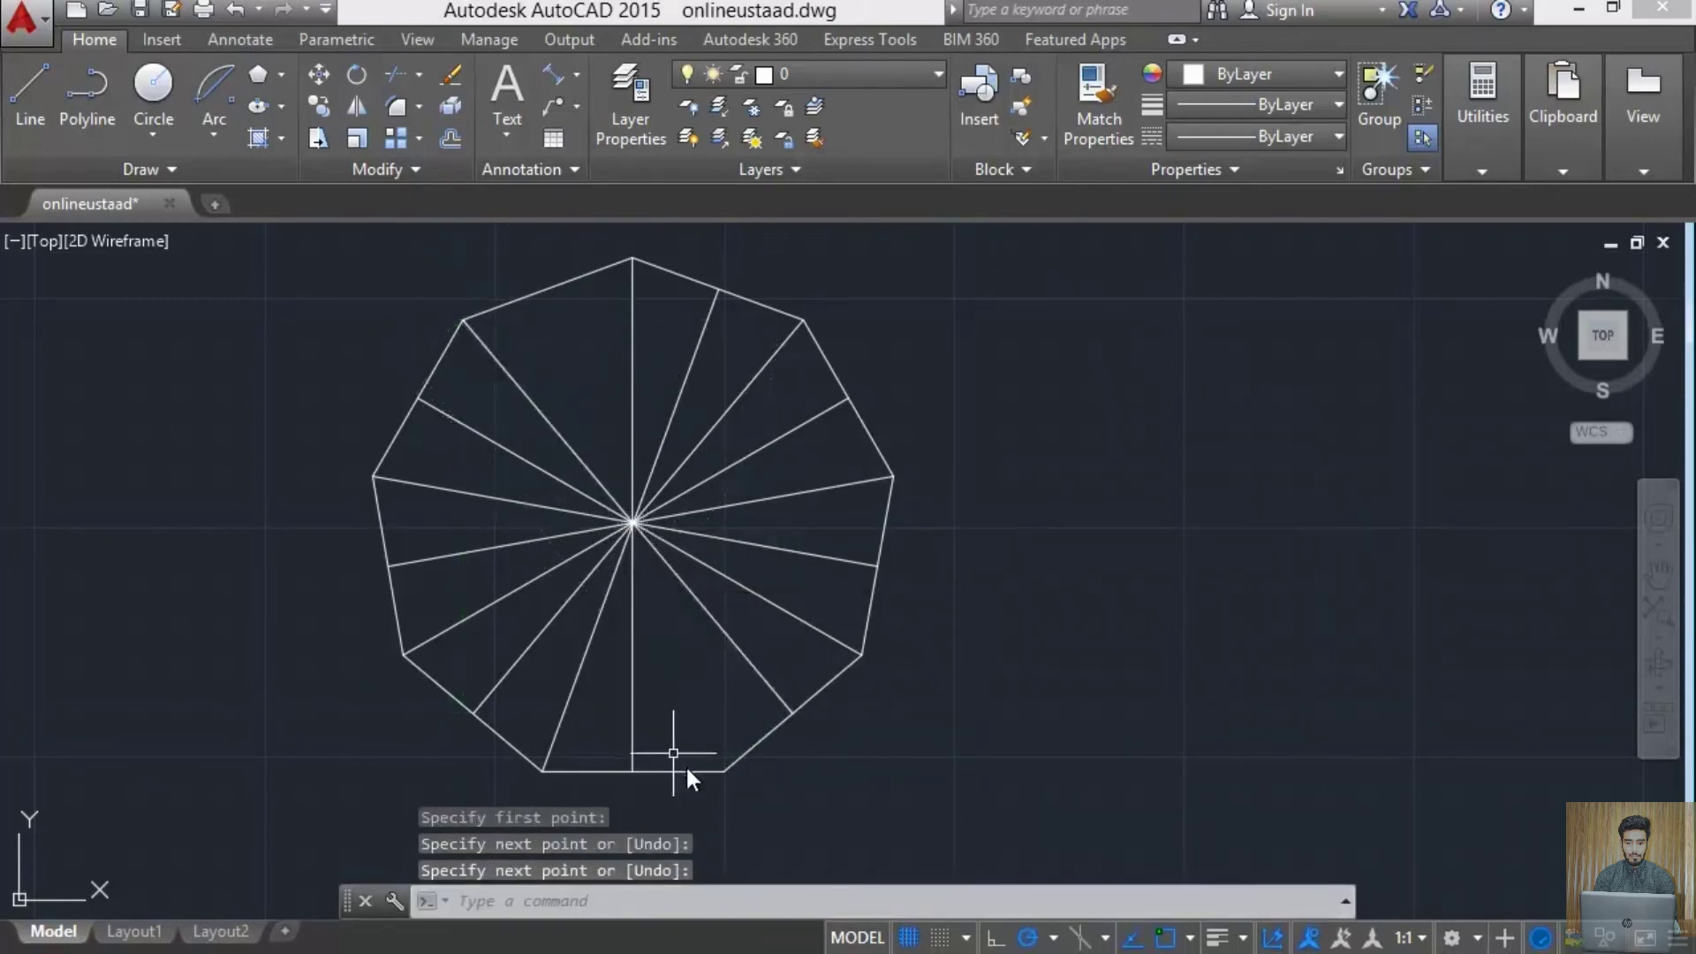
- Draw a line from the right end of the nonagon's bottom side to the midpoint of the side just left of its top corner
key(Return)
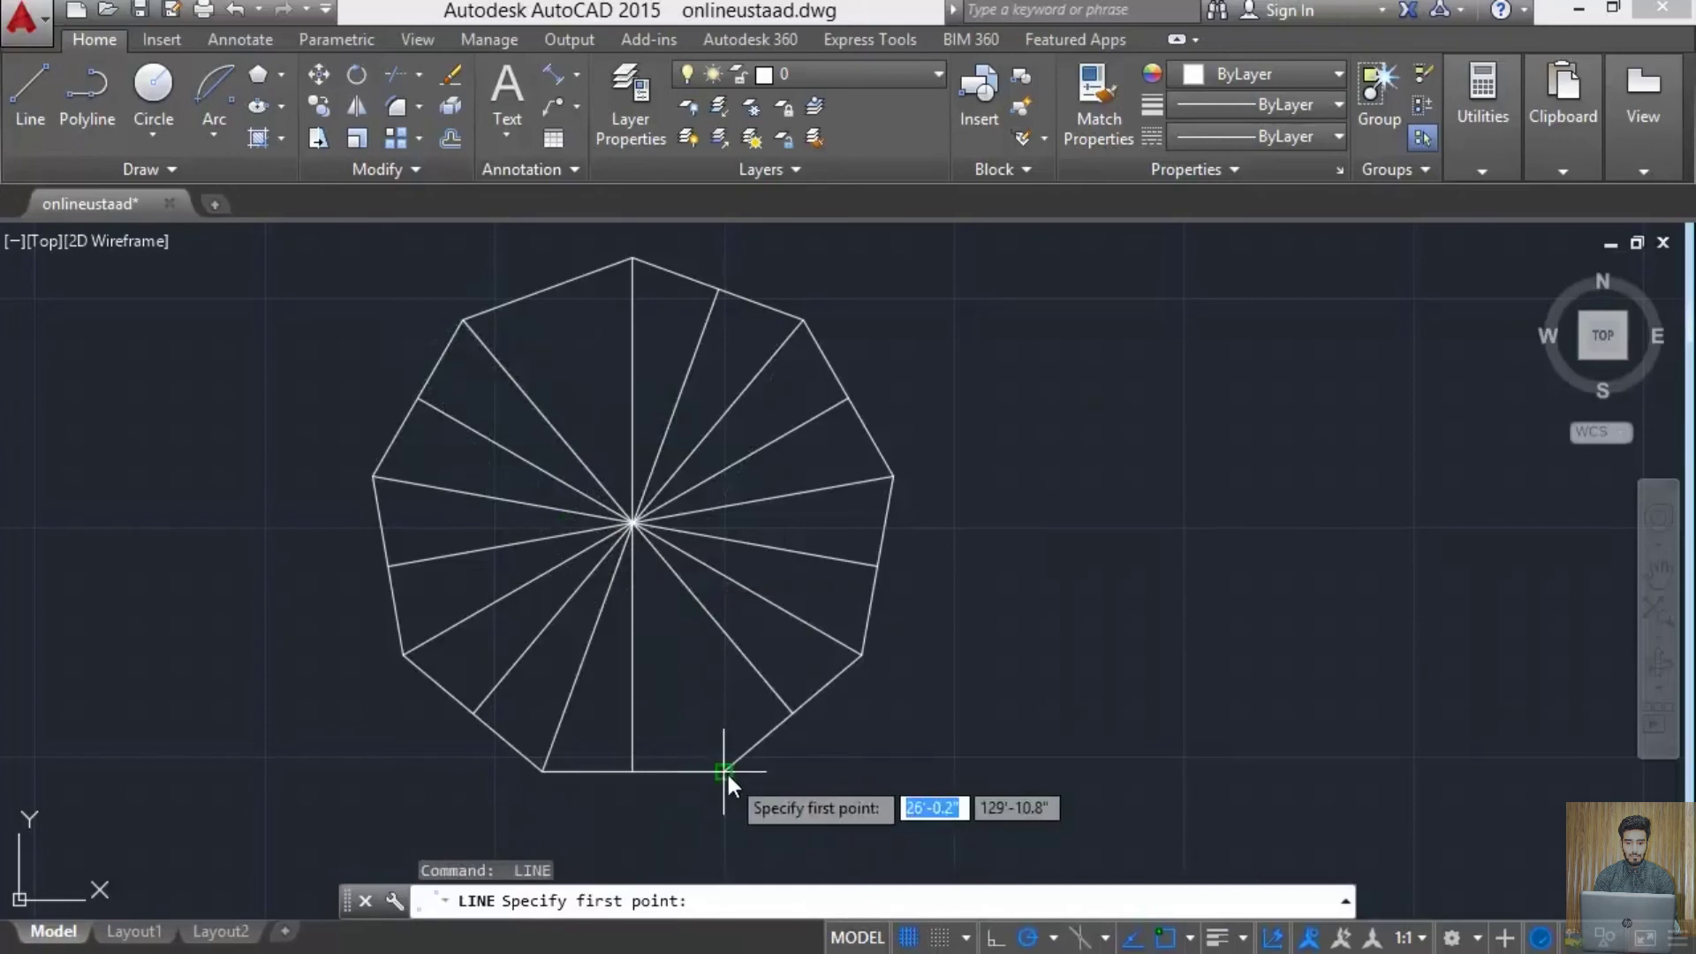
click(722, 770)
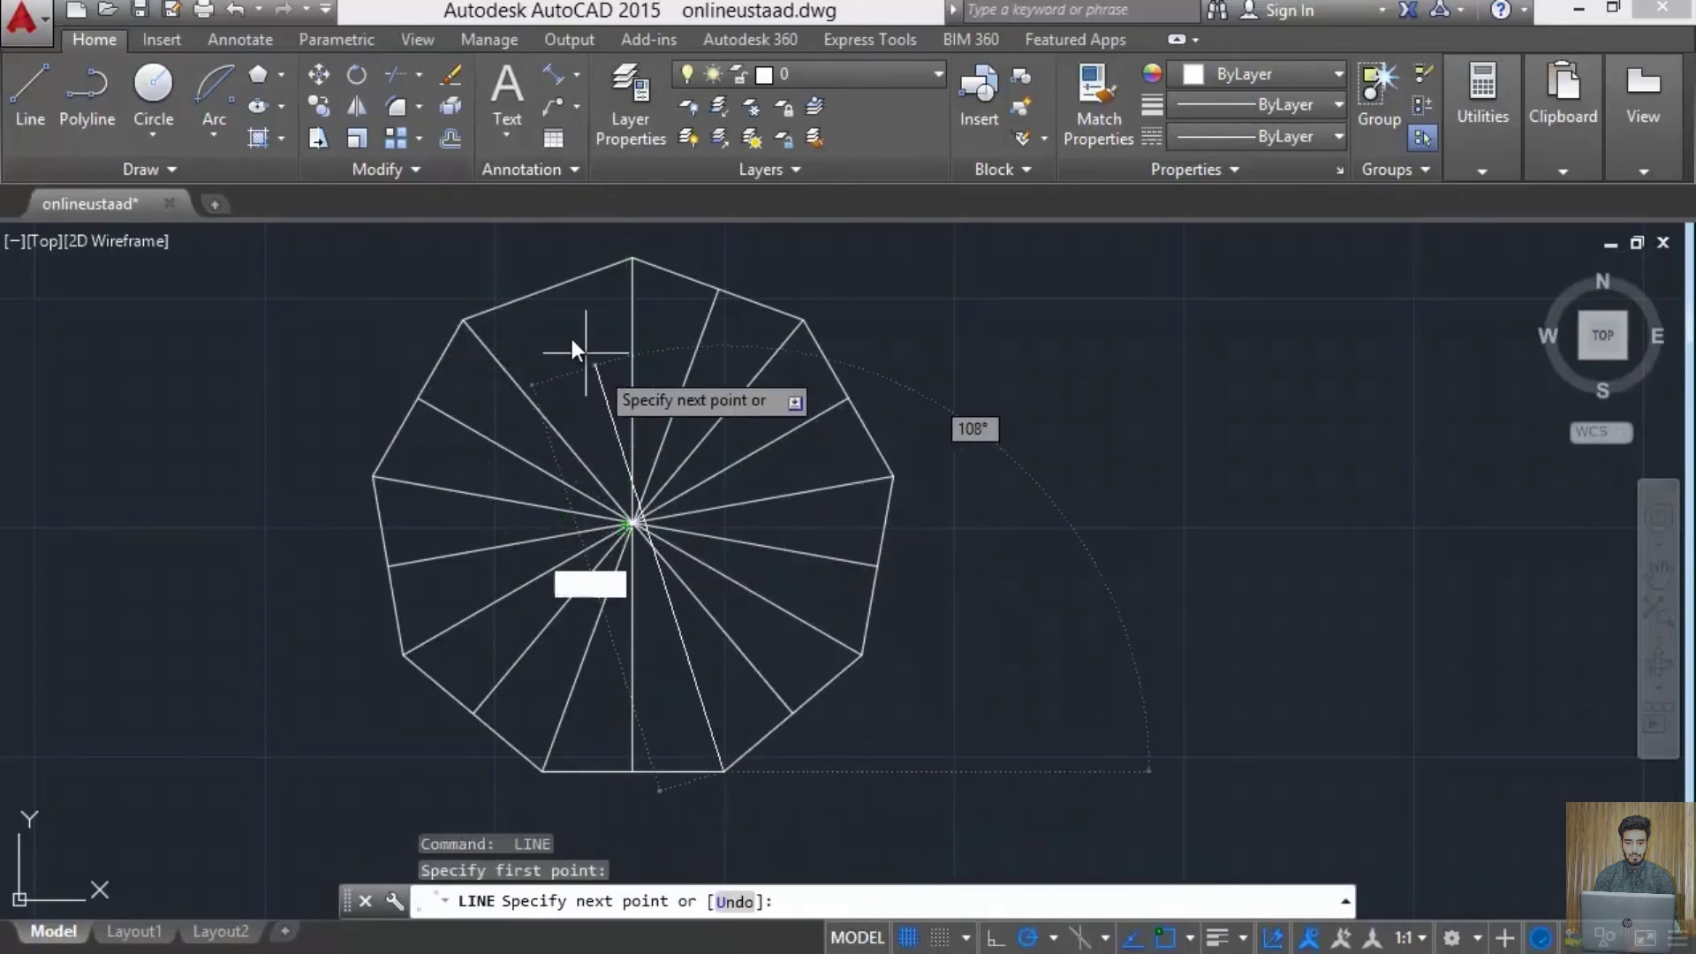
click(546, 291)
key(Escape)
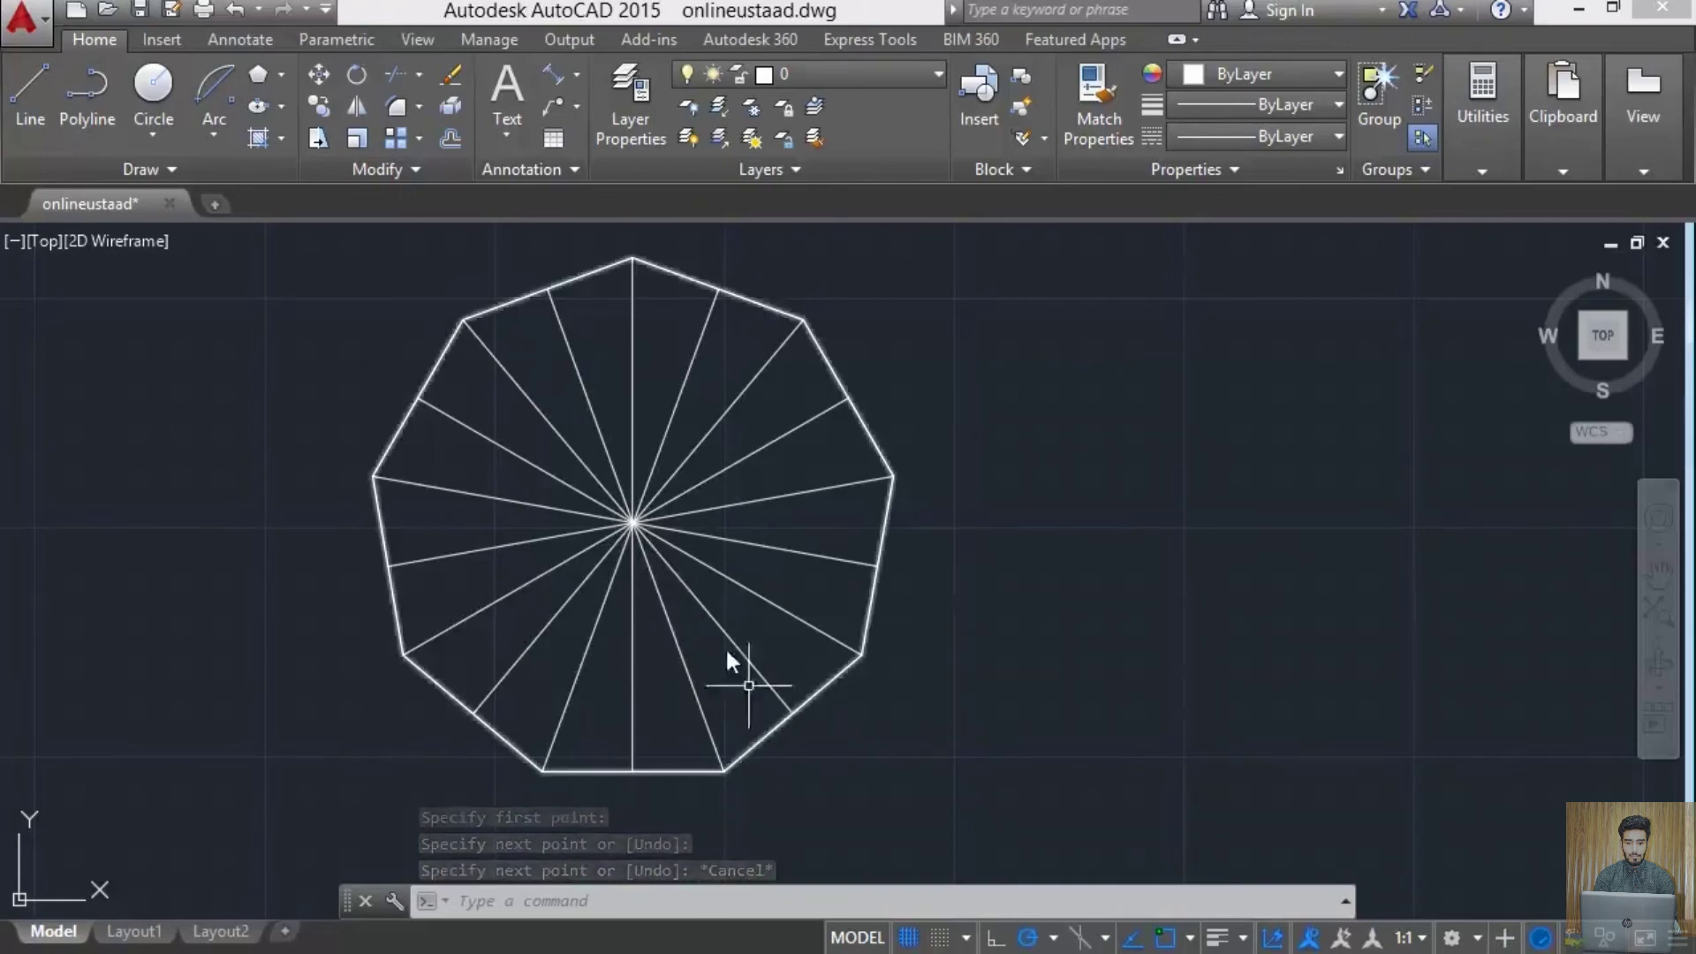
- Draw a circle with a 6' radius centred on the point where the nonagon's lines intersect
scroll(667, 547, up, 4)
scroll(617, 534, down, 2)
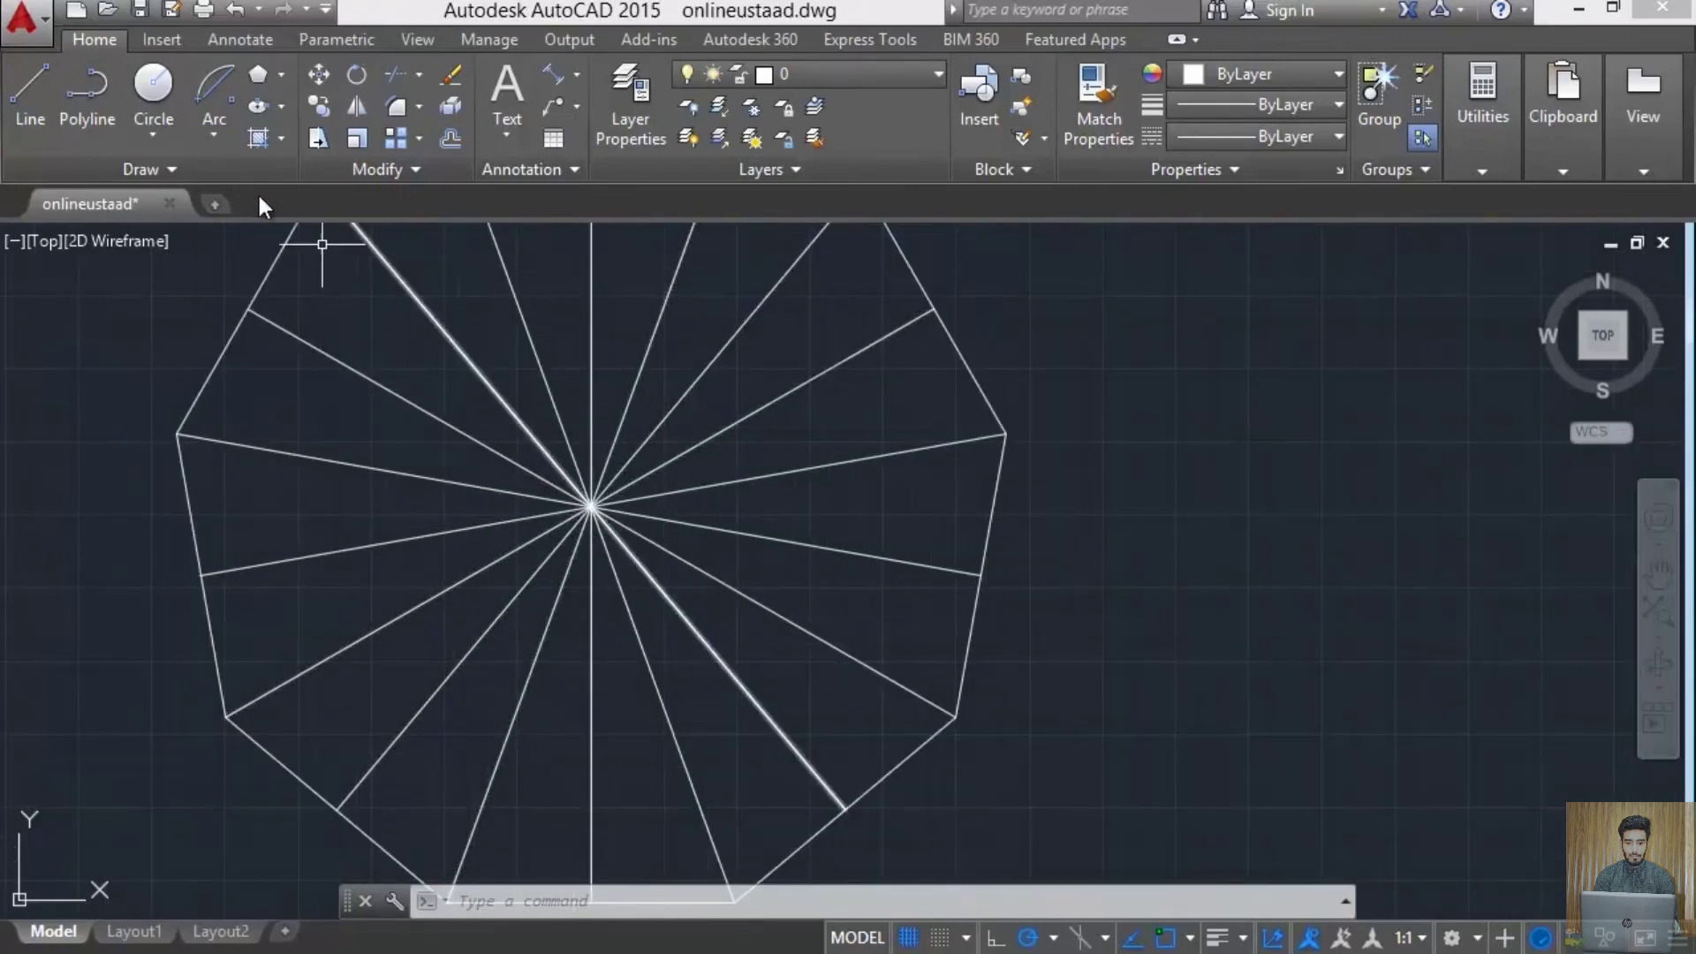
click(155, 92)
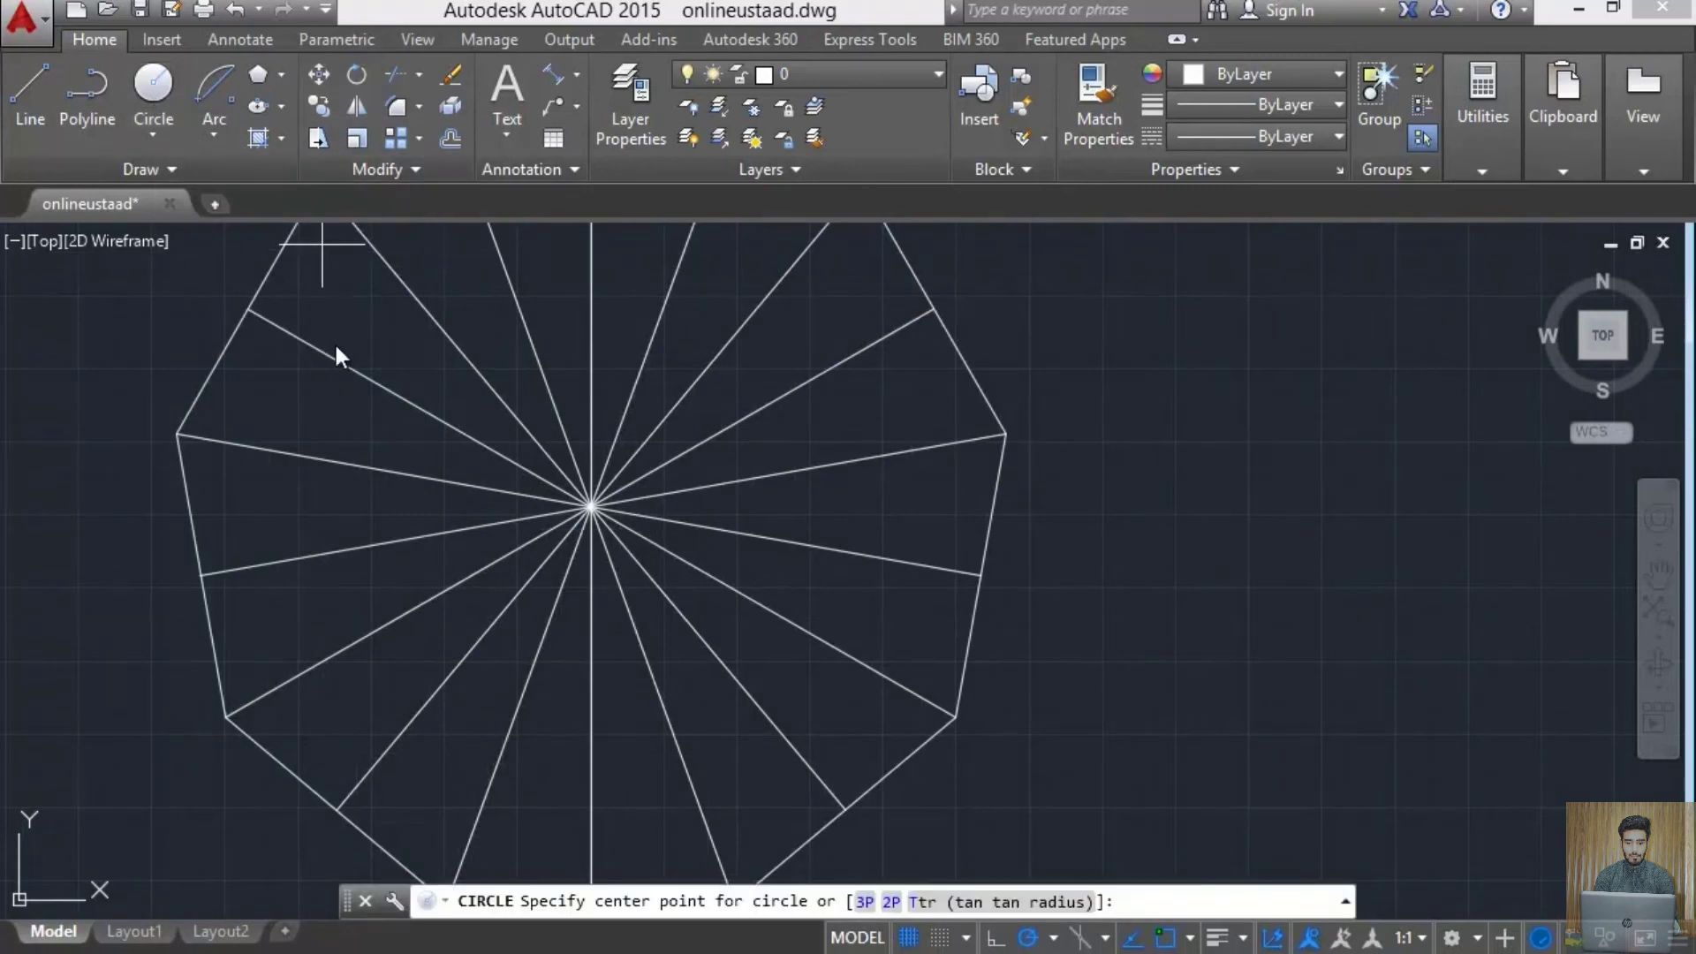
click(592, 509)
scroll(669, 556, down, 4)
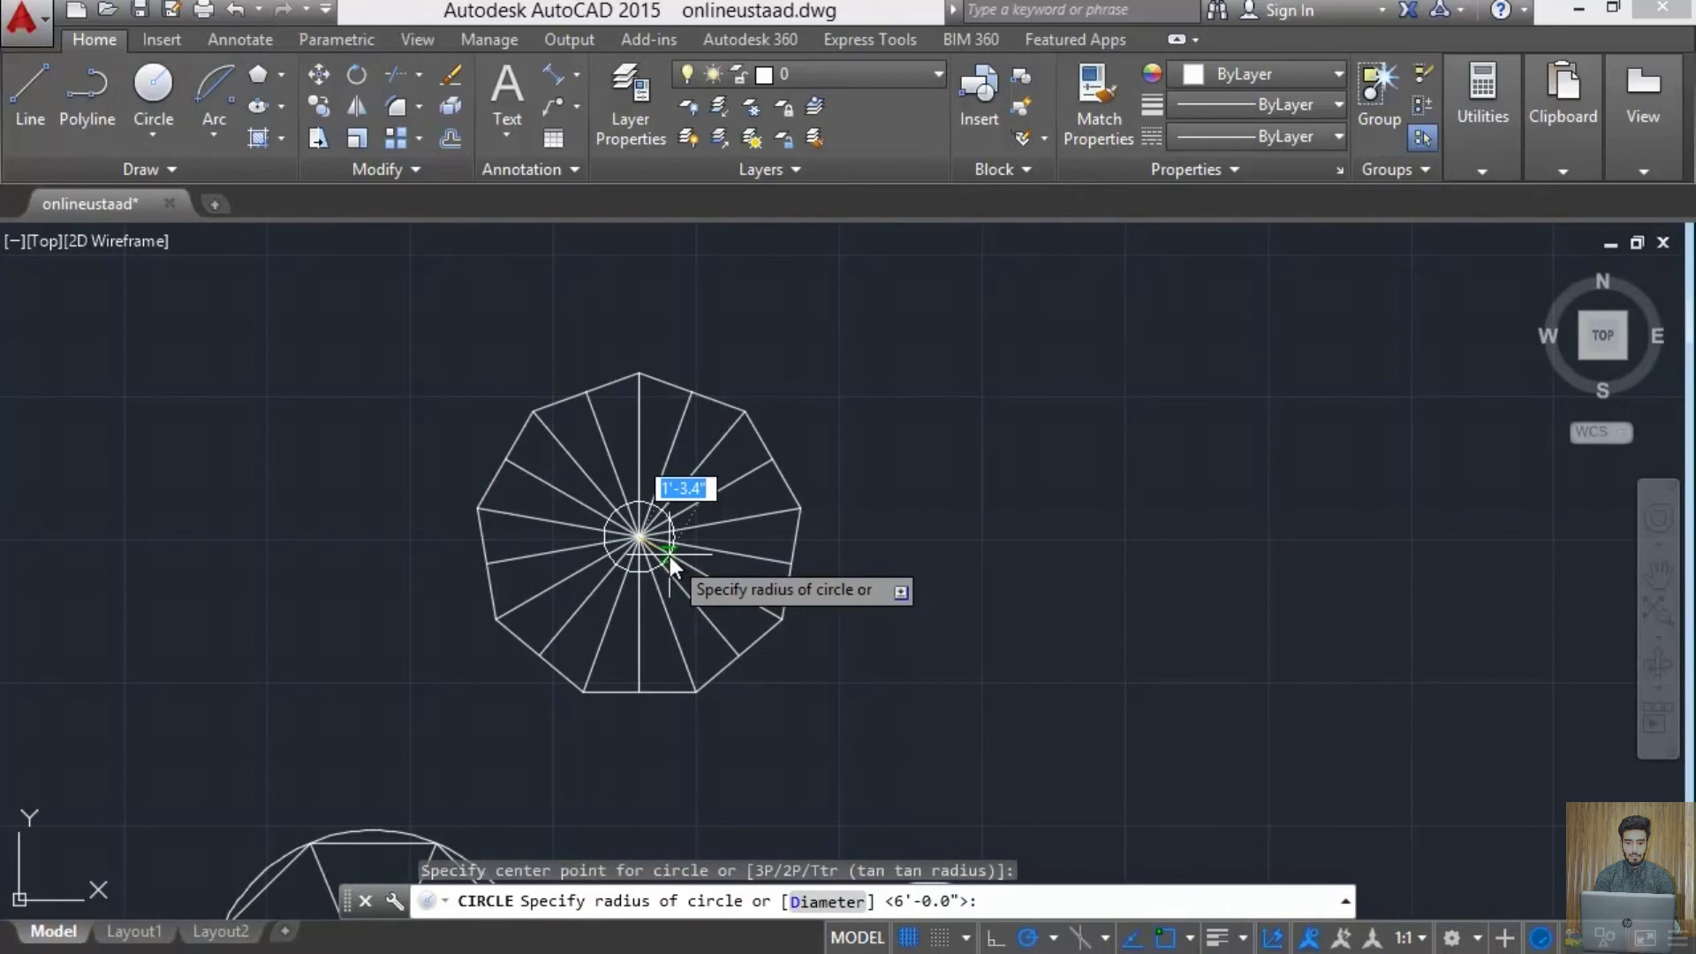
text(6')
key(Return)
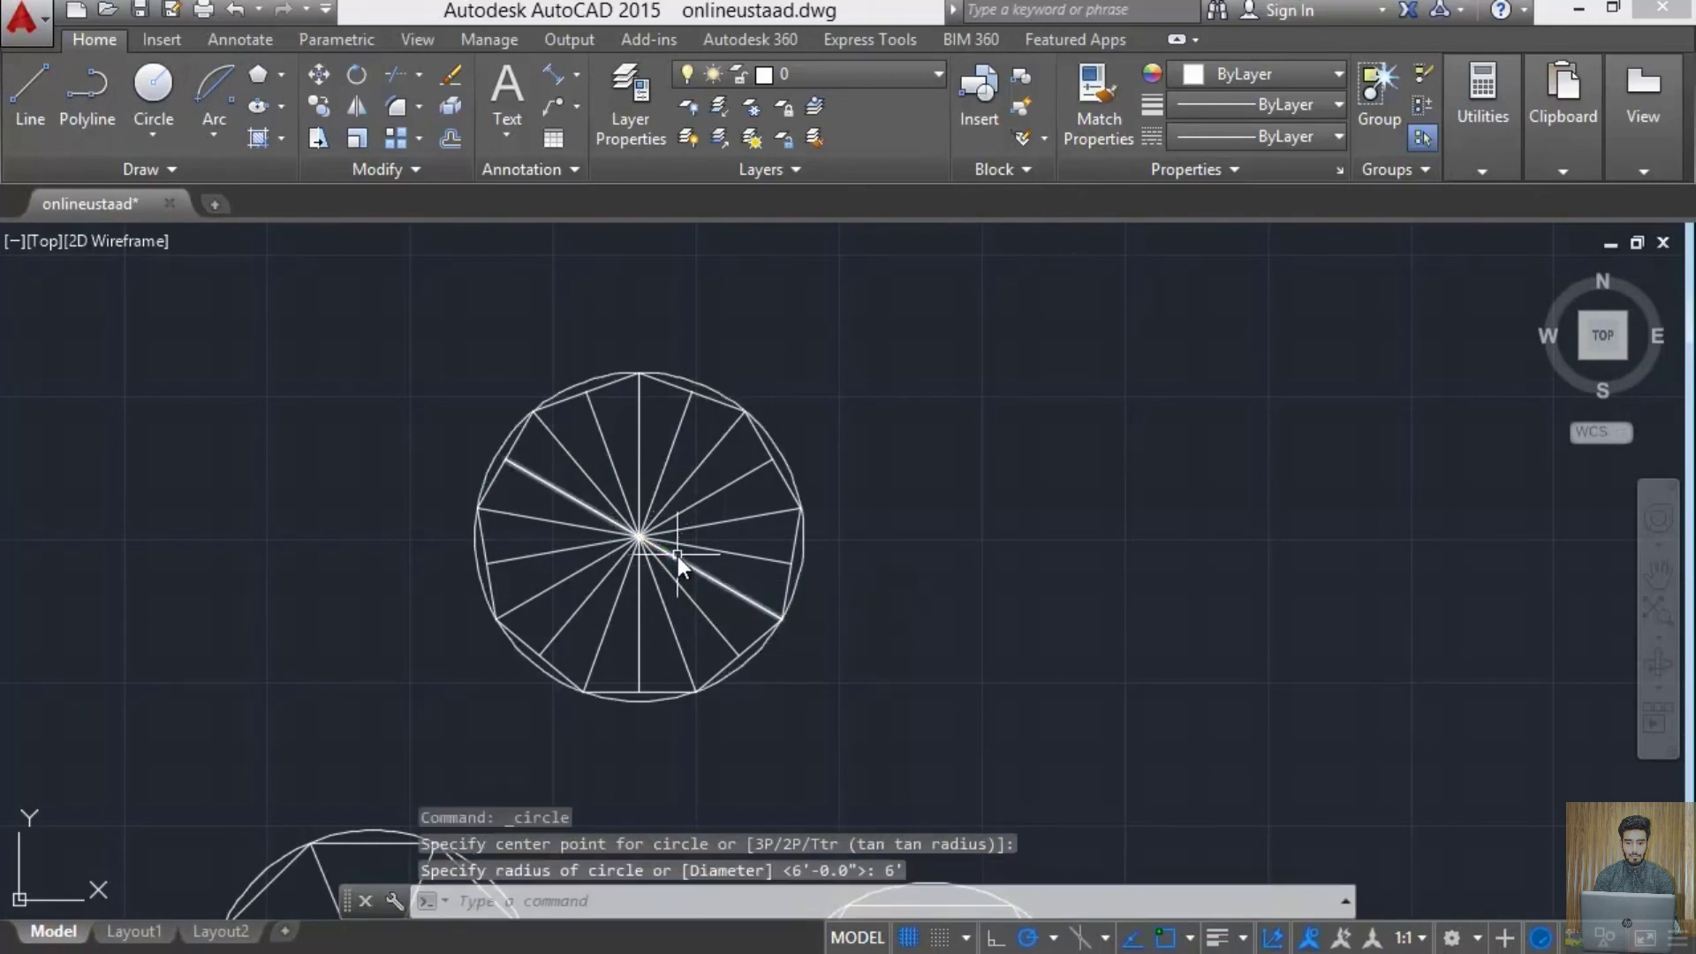
scroll(677, 555, up, 4)
scroll(666, 555, down, 2)
click(710, 453)
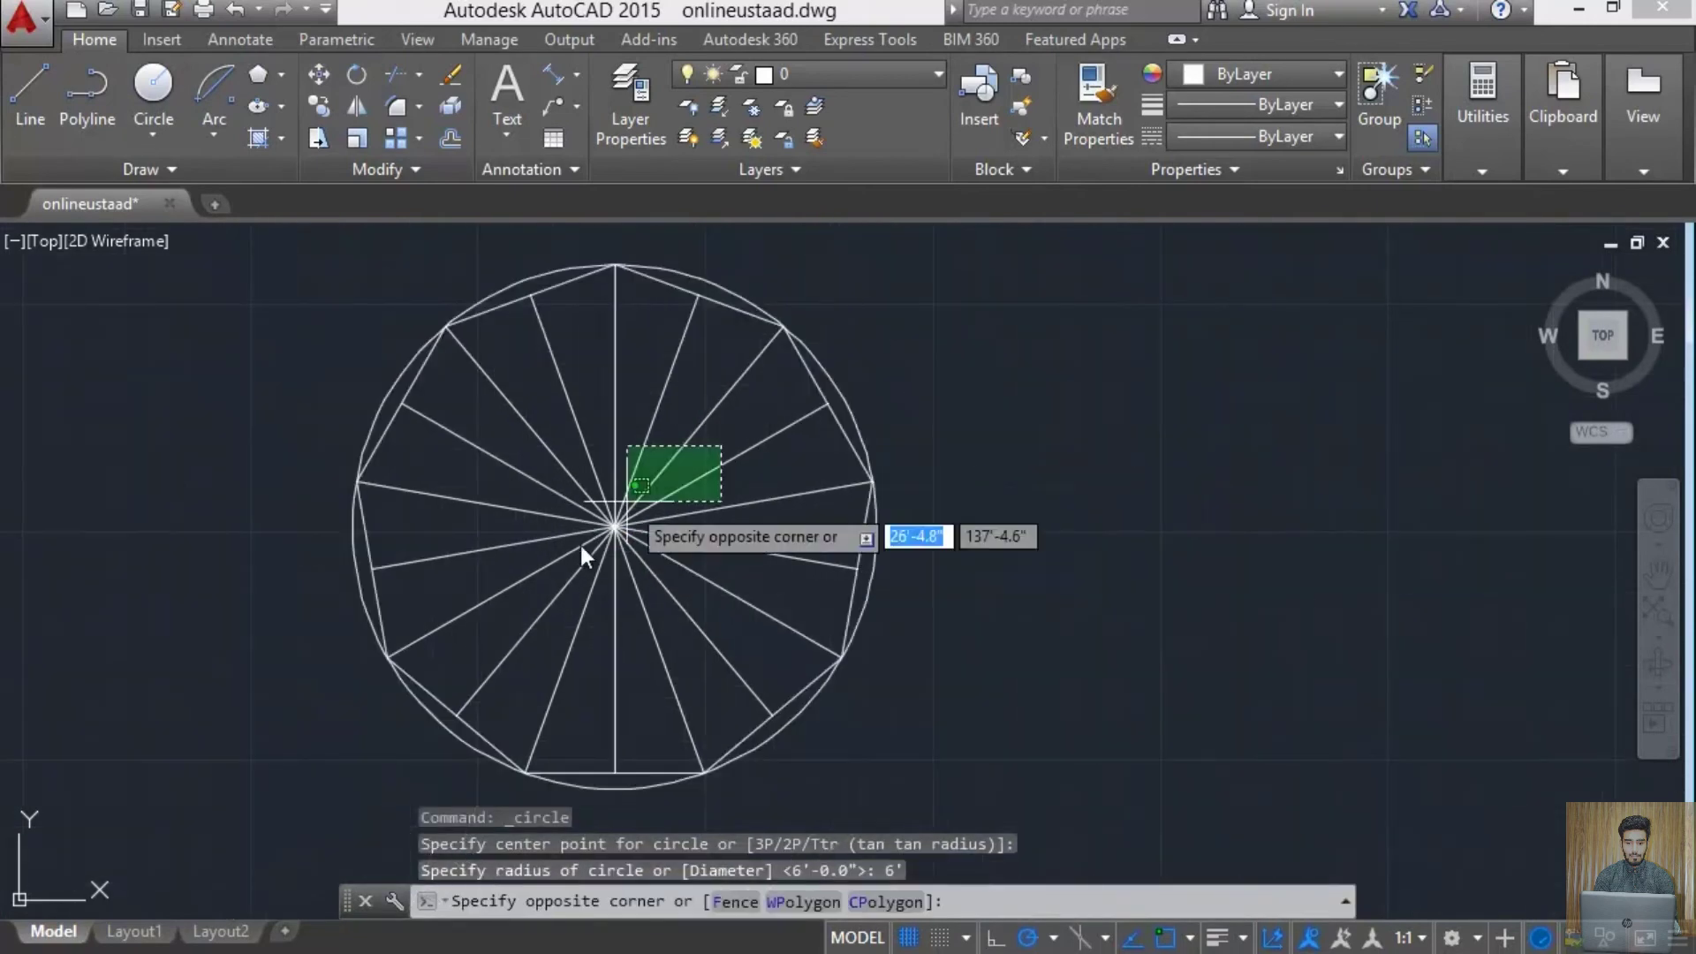
key(Escape)
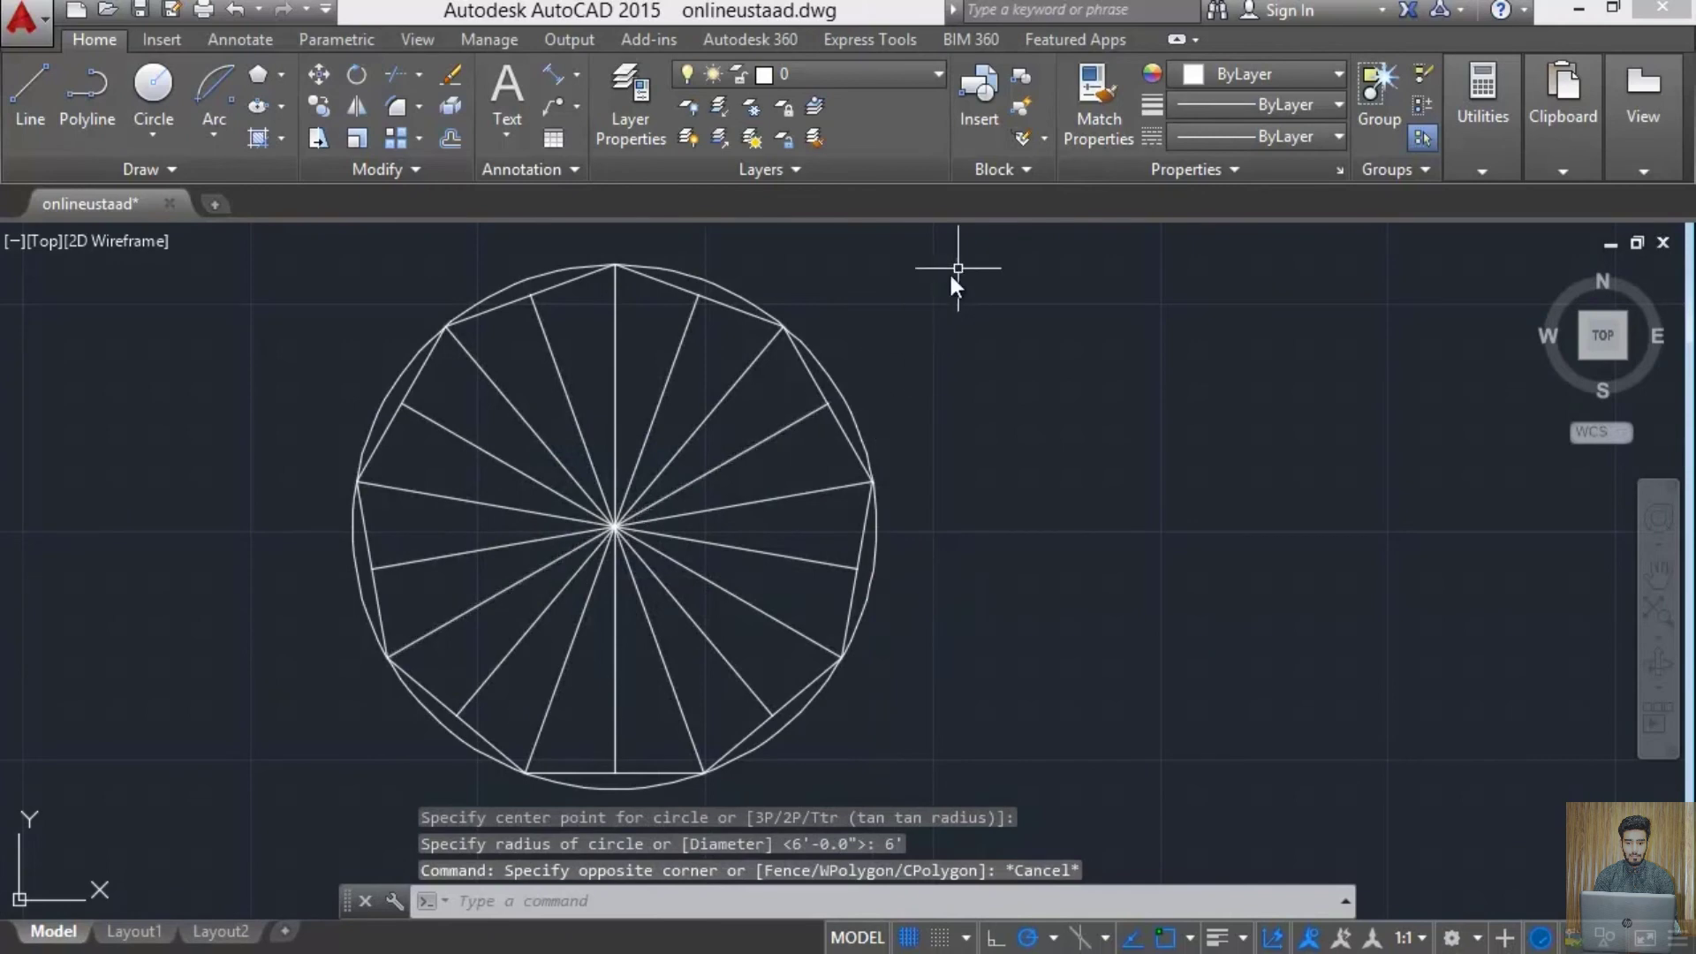
- Copy the nonagon with its circle and all inner lines horizontally to the right, using its centre as the base point
click(947, 274)
click(270, 675)
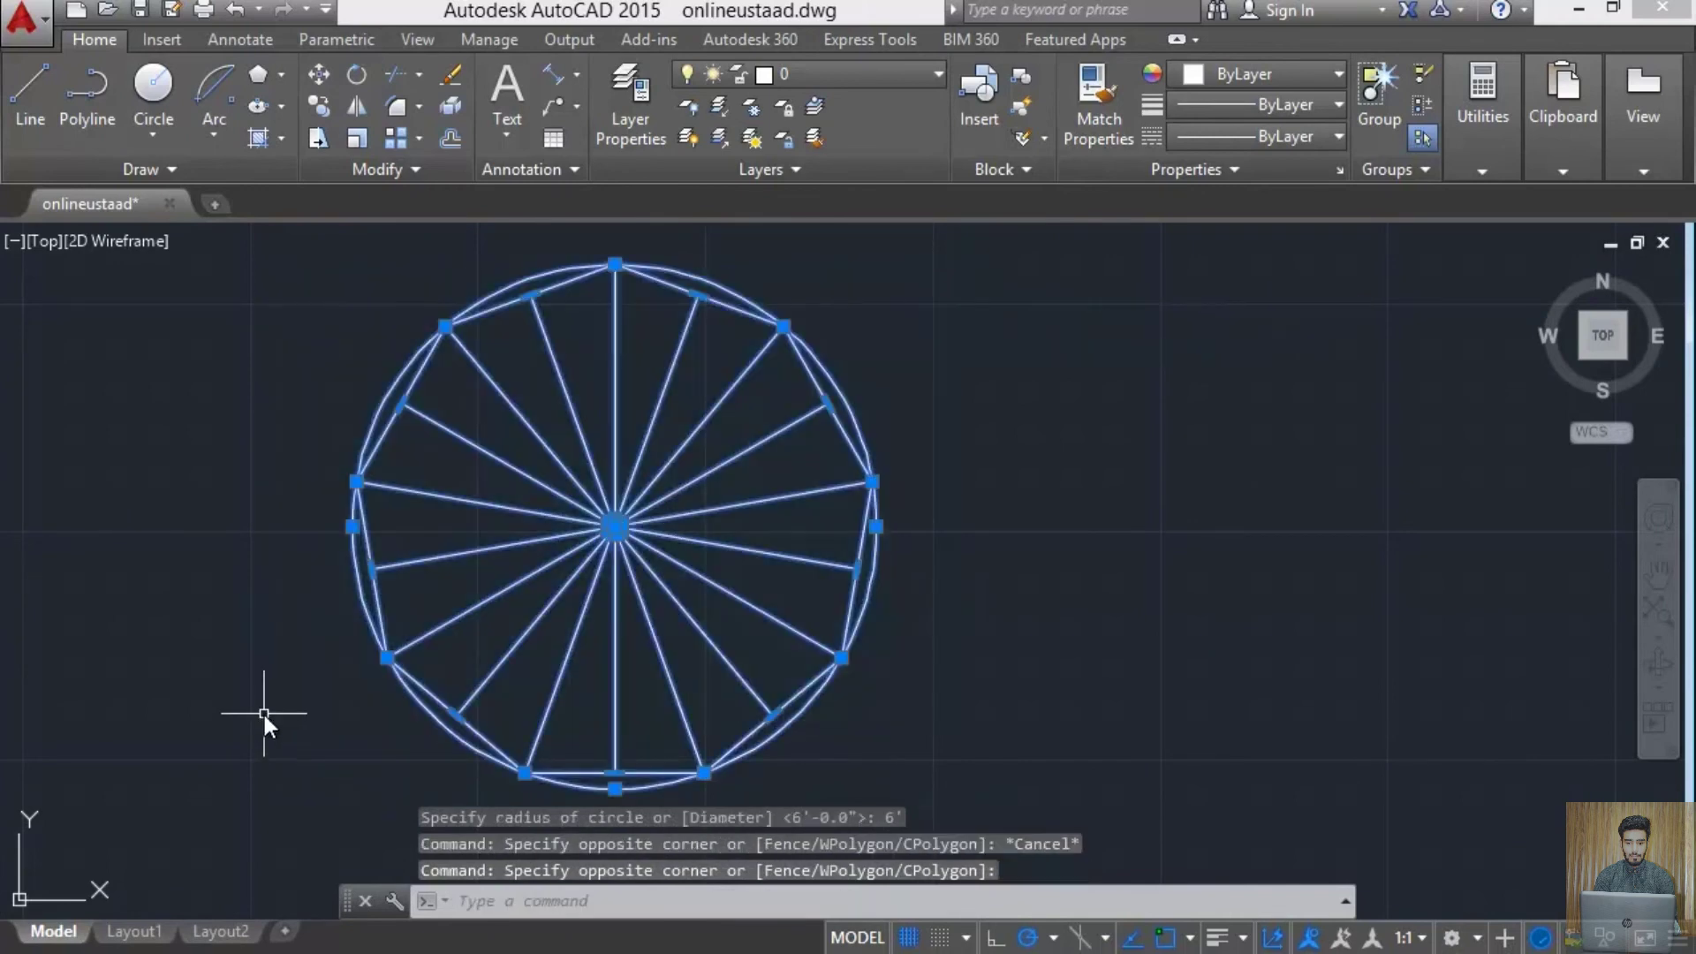
key(ctrl+c)
text(CO)
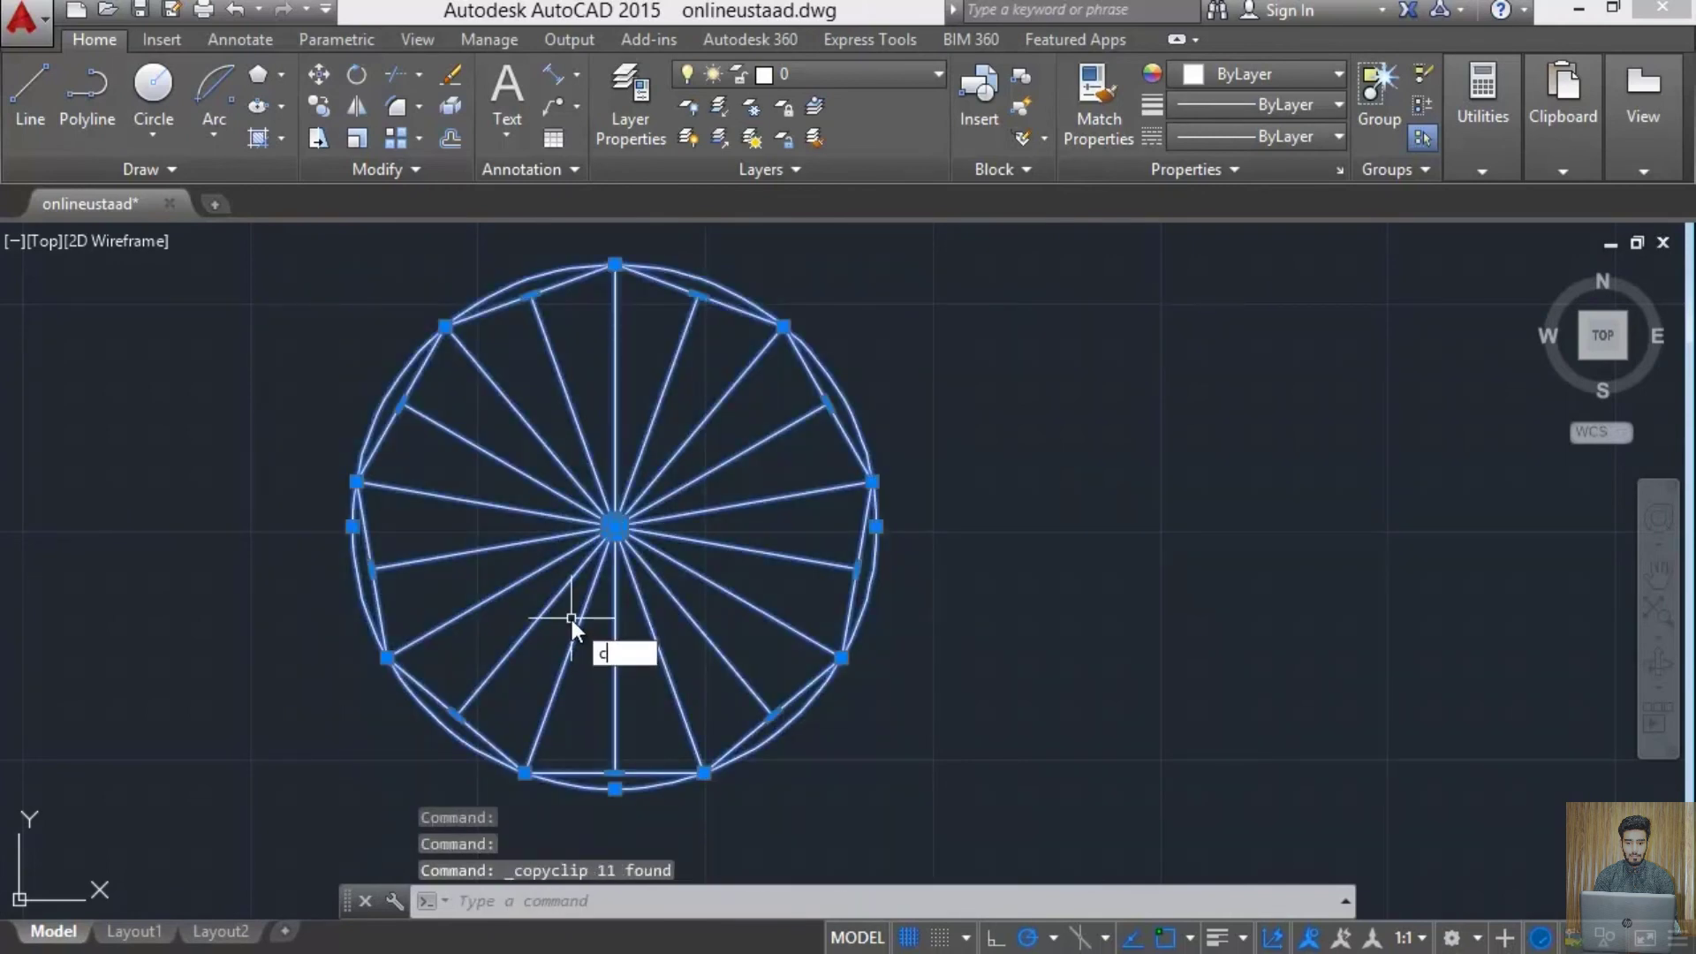
key(Return)
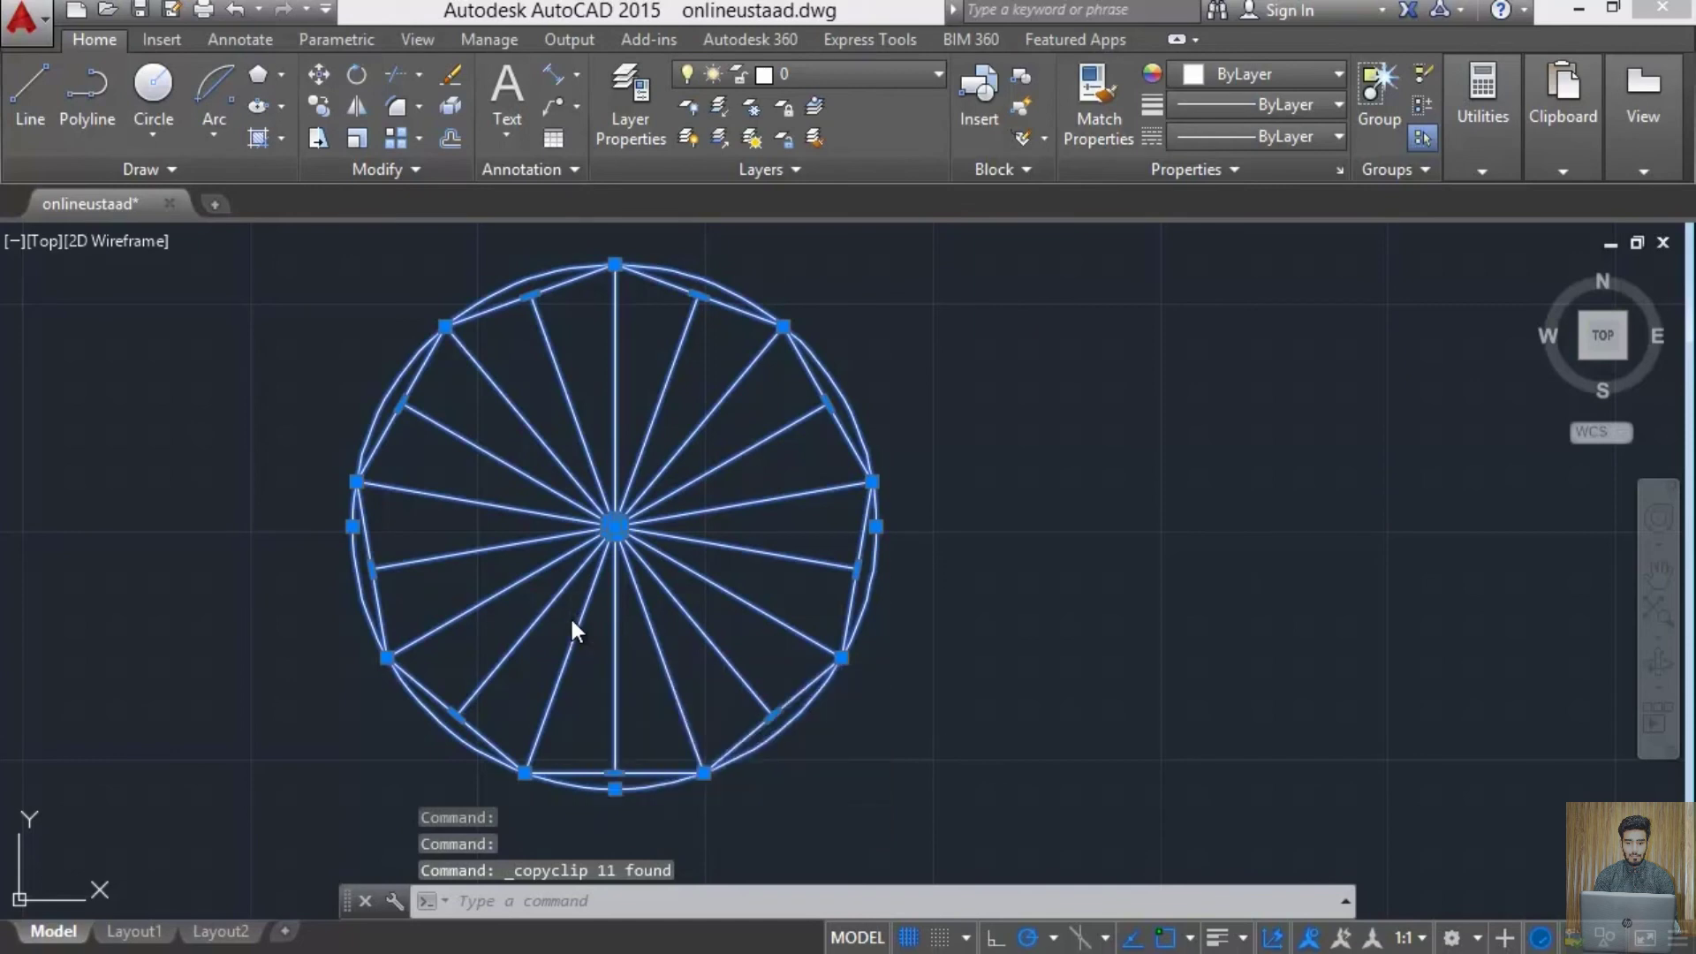
click(612, 530)
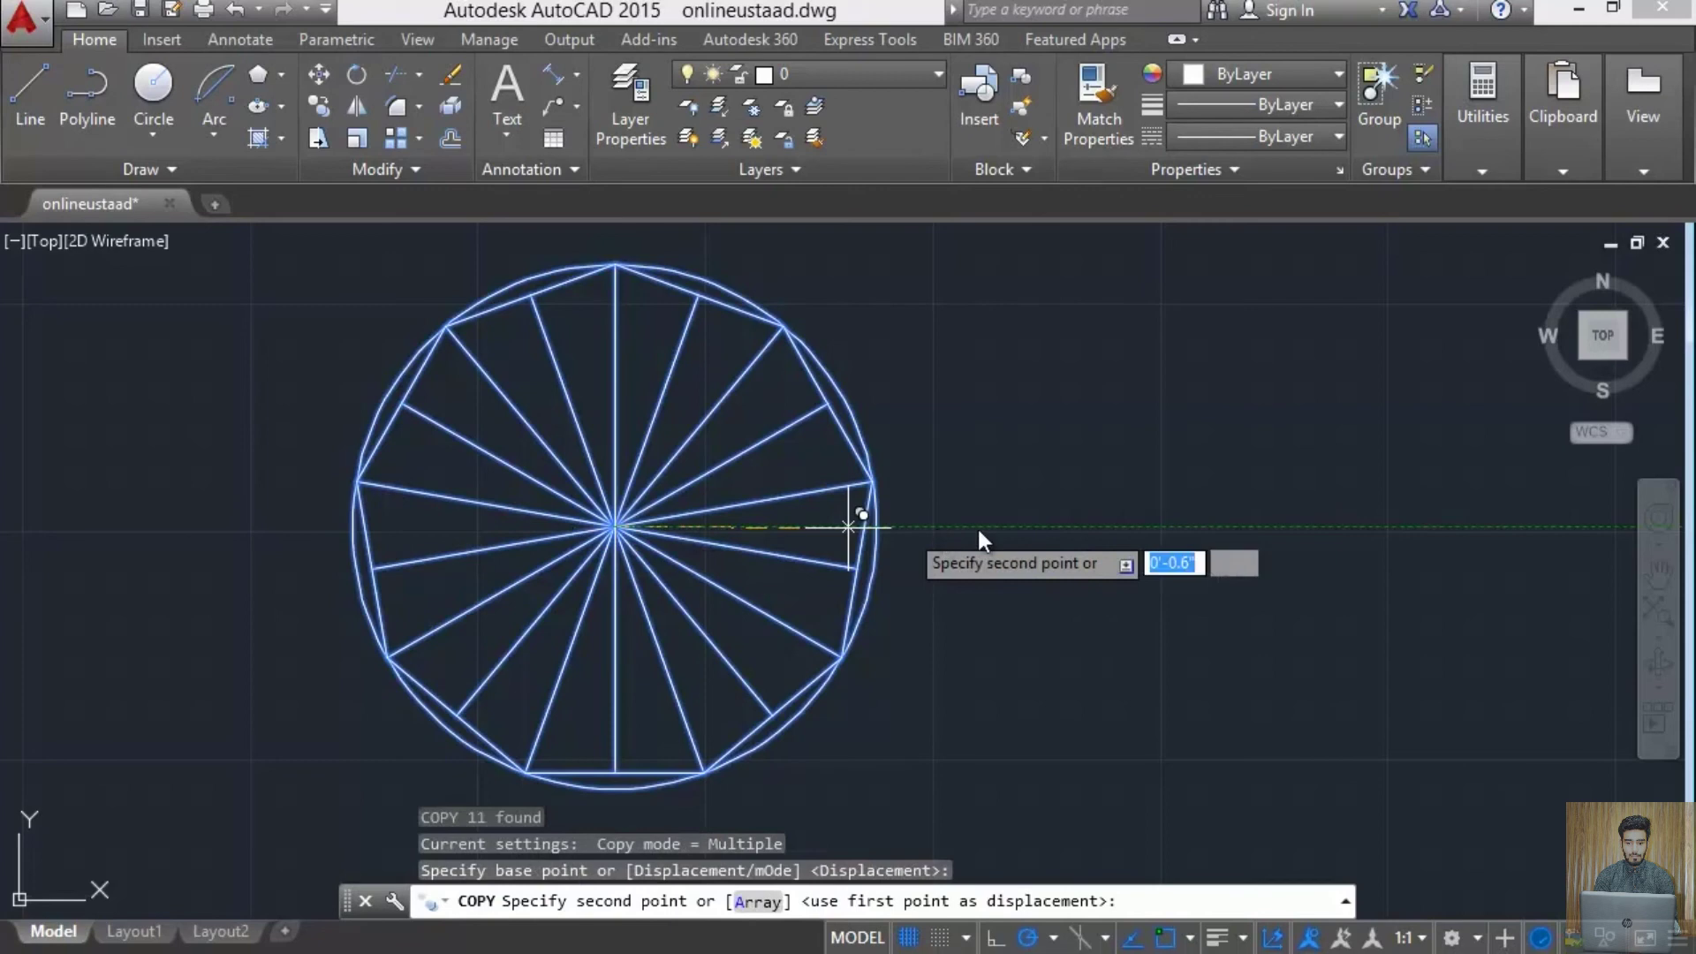
click(1210, 528)
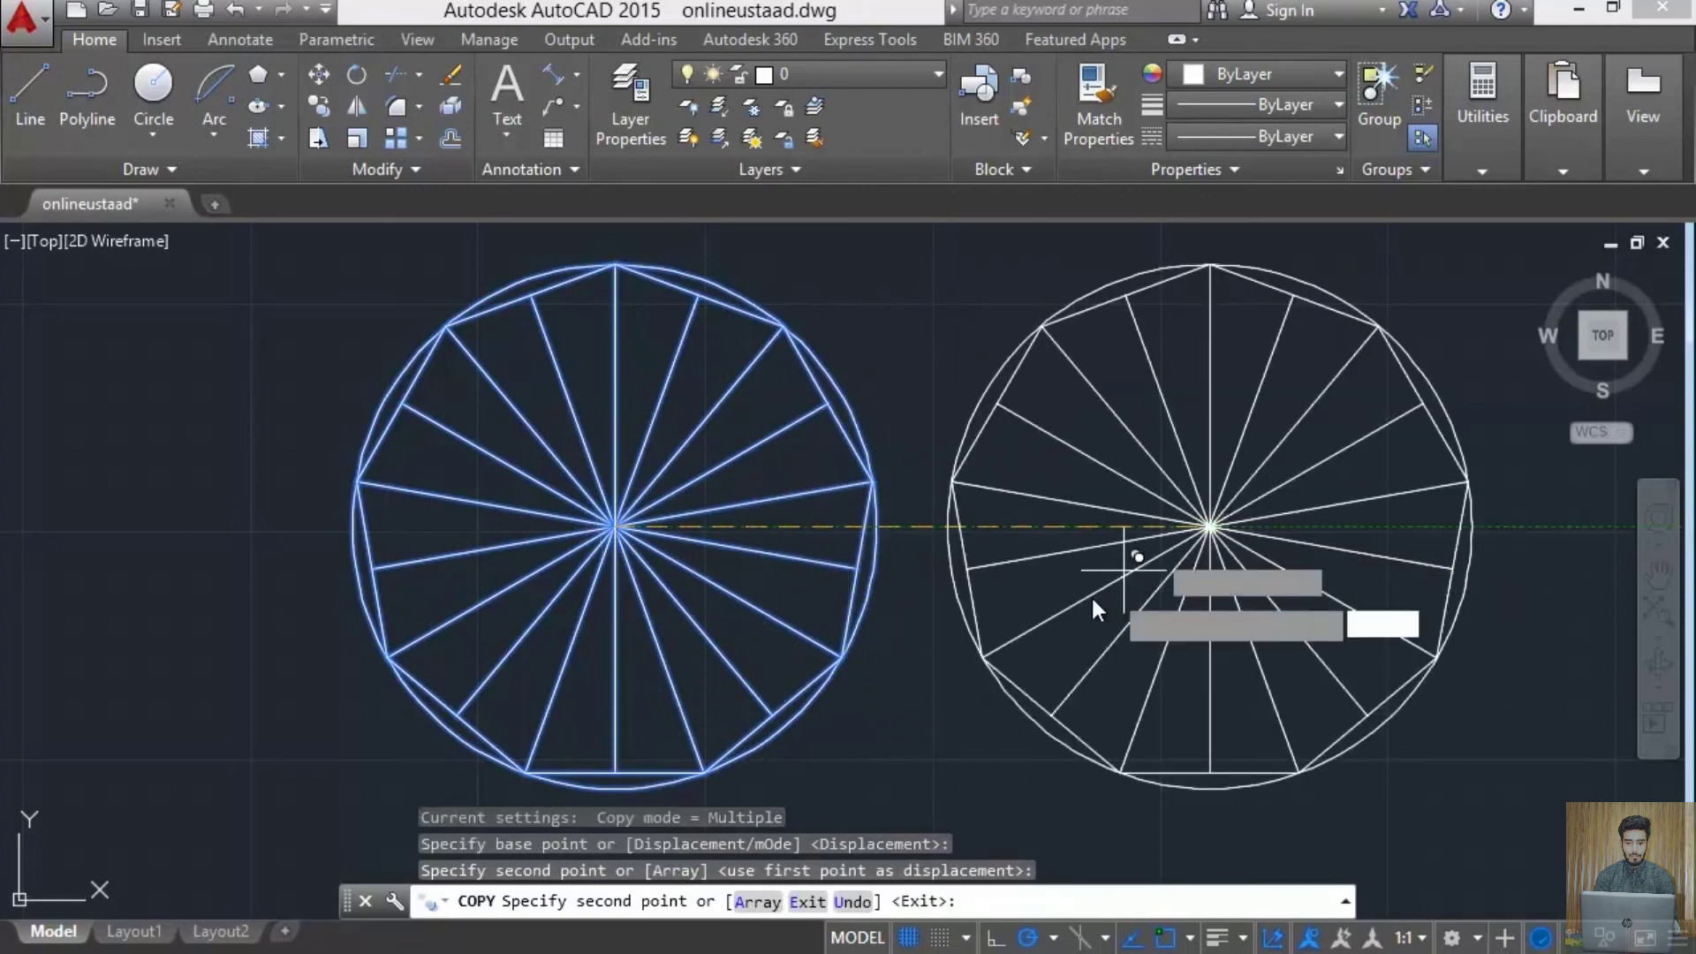
key(Escape)
- Erase all nine inner lines from the original nonagon, keeping its outline and the circle
click(779, 468)
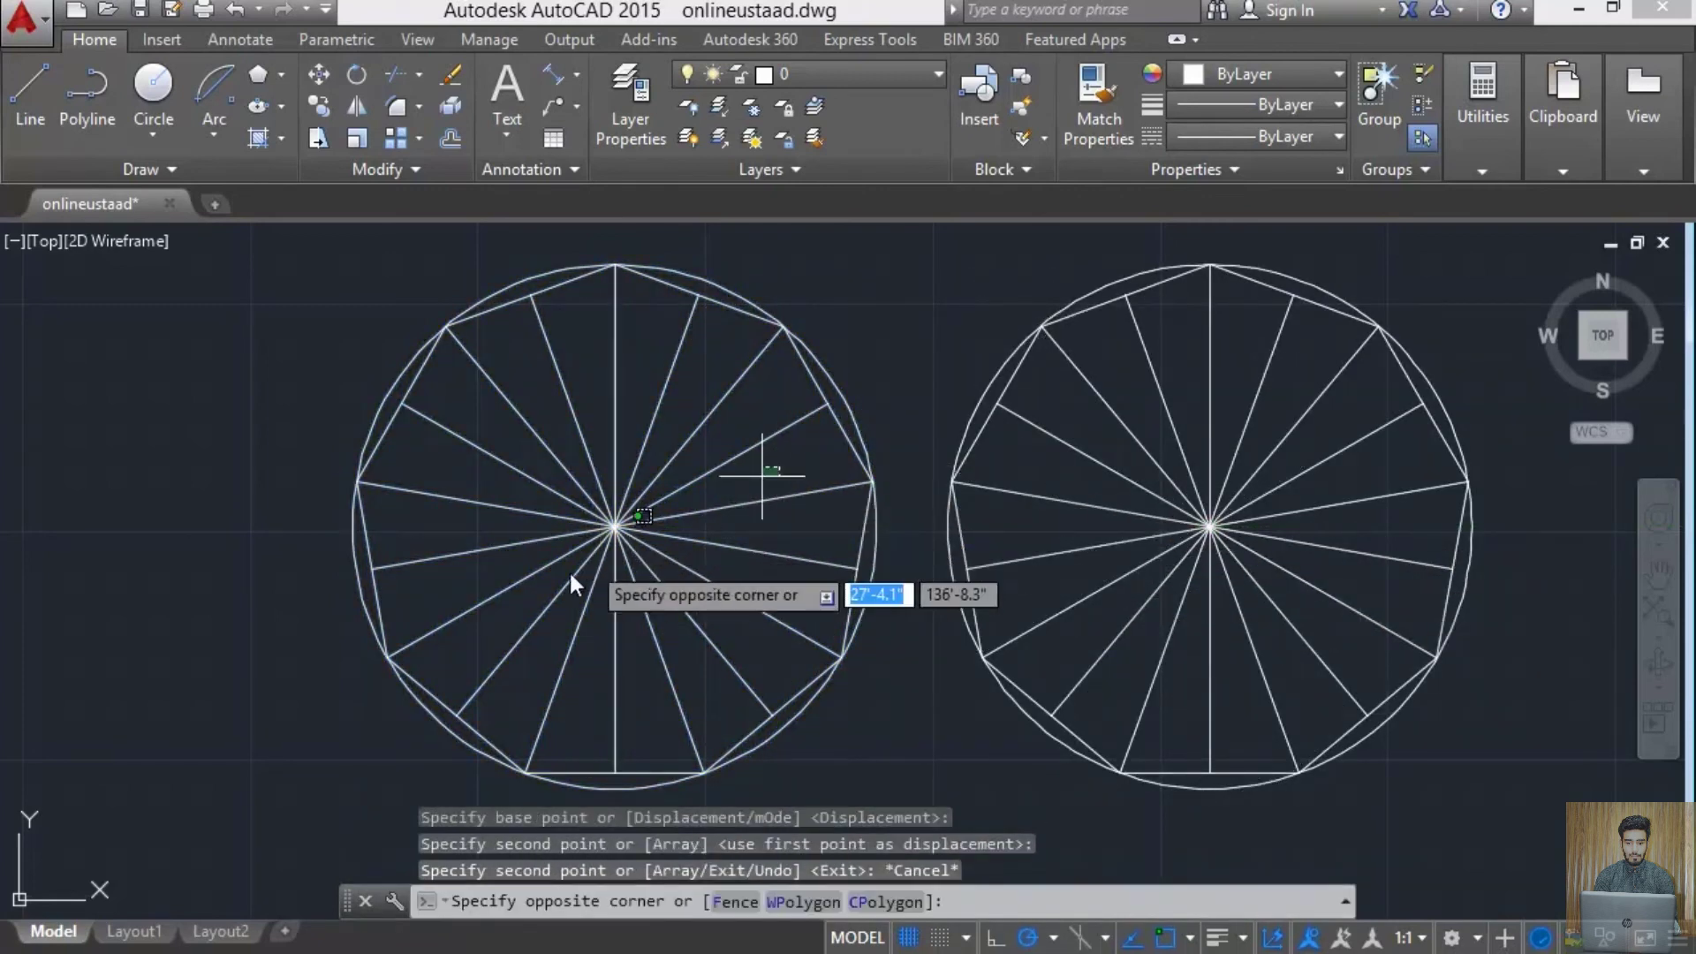
click(549, 586)
key(Delete)
middle_drag(541, 580, 275, 556)
scroll(292, 565, down, 2)
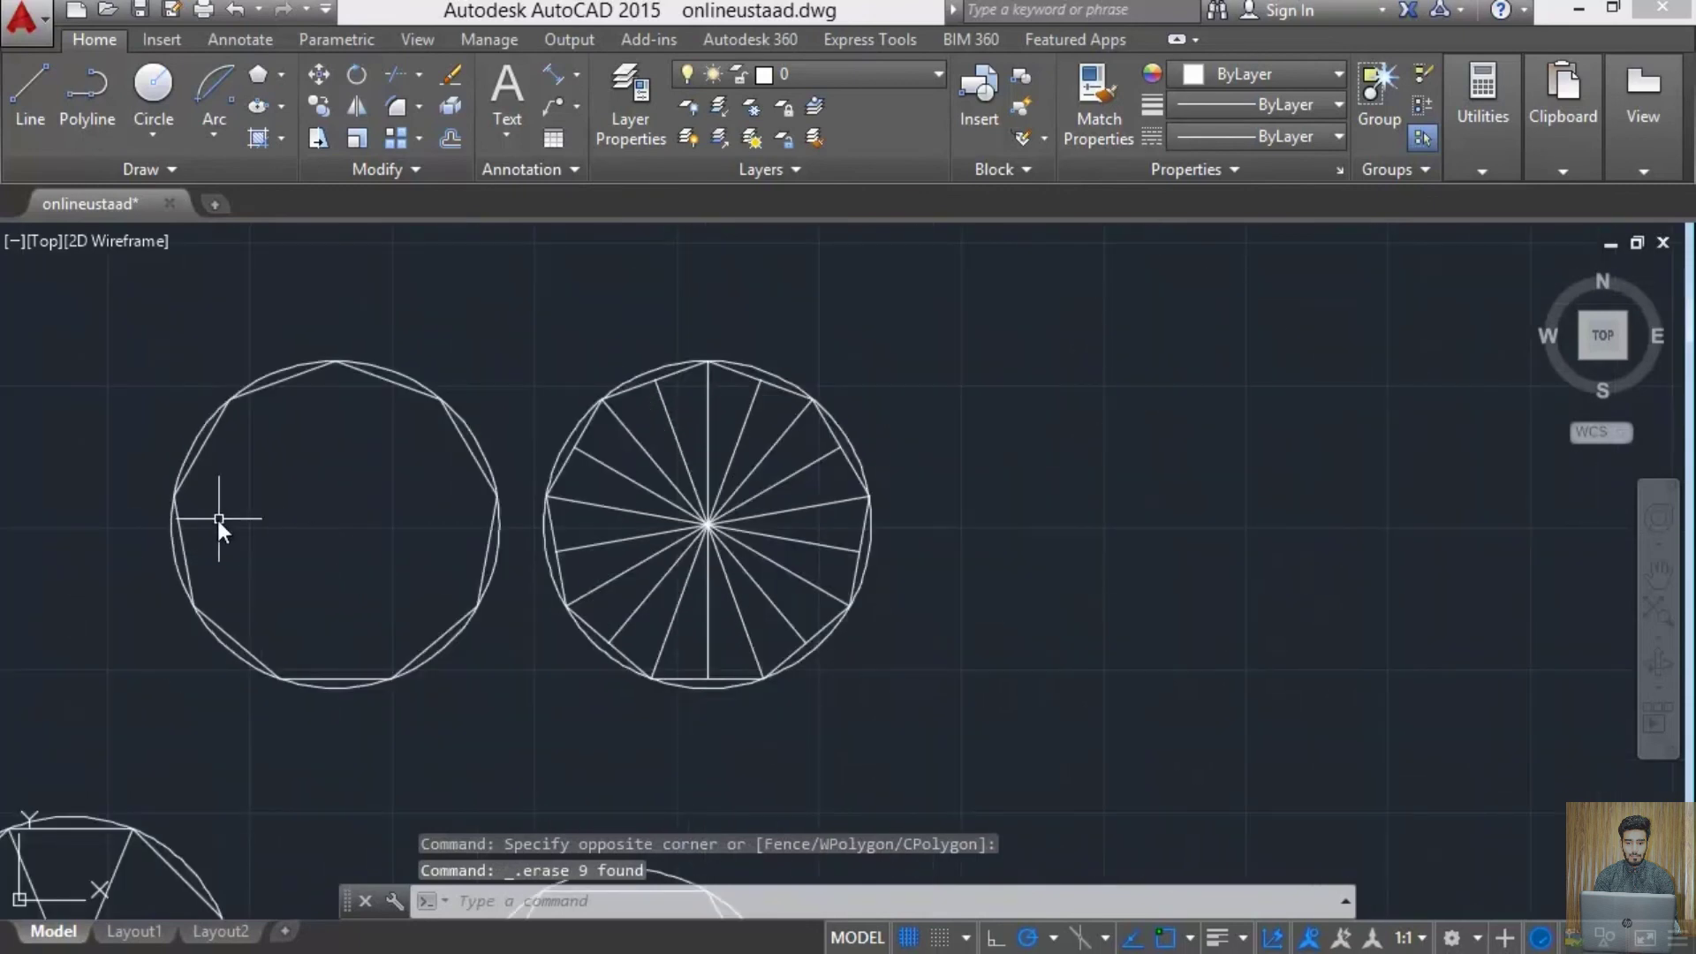
- Erase six inner lines from the copied nonagon, keeping the three that run from its upper-right side to its lower-left side
scroll(747, 518, up, 2)
scroll(745, 519, down, 2)
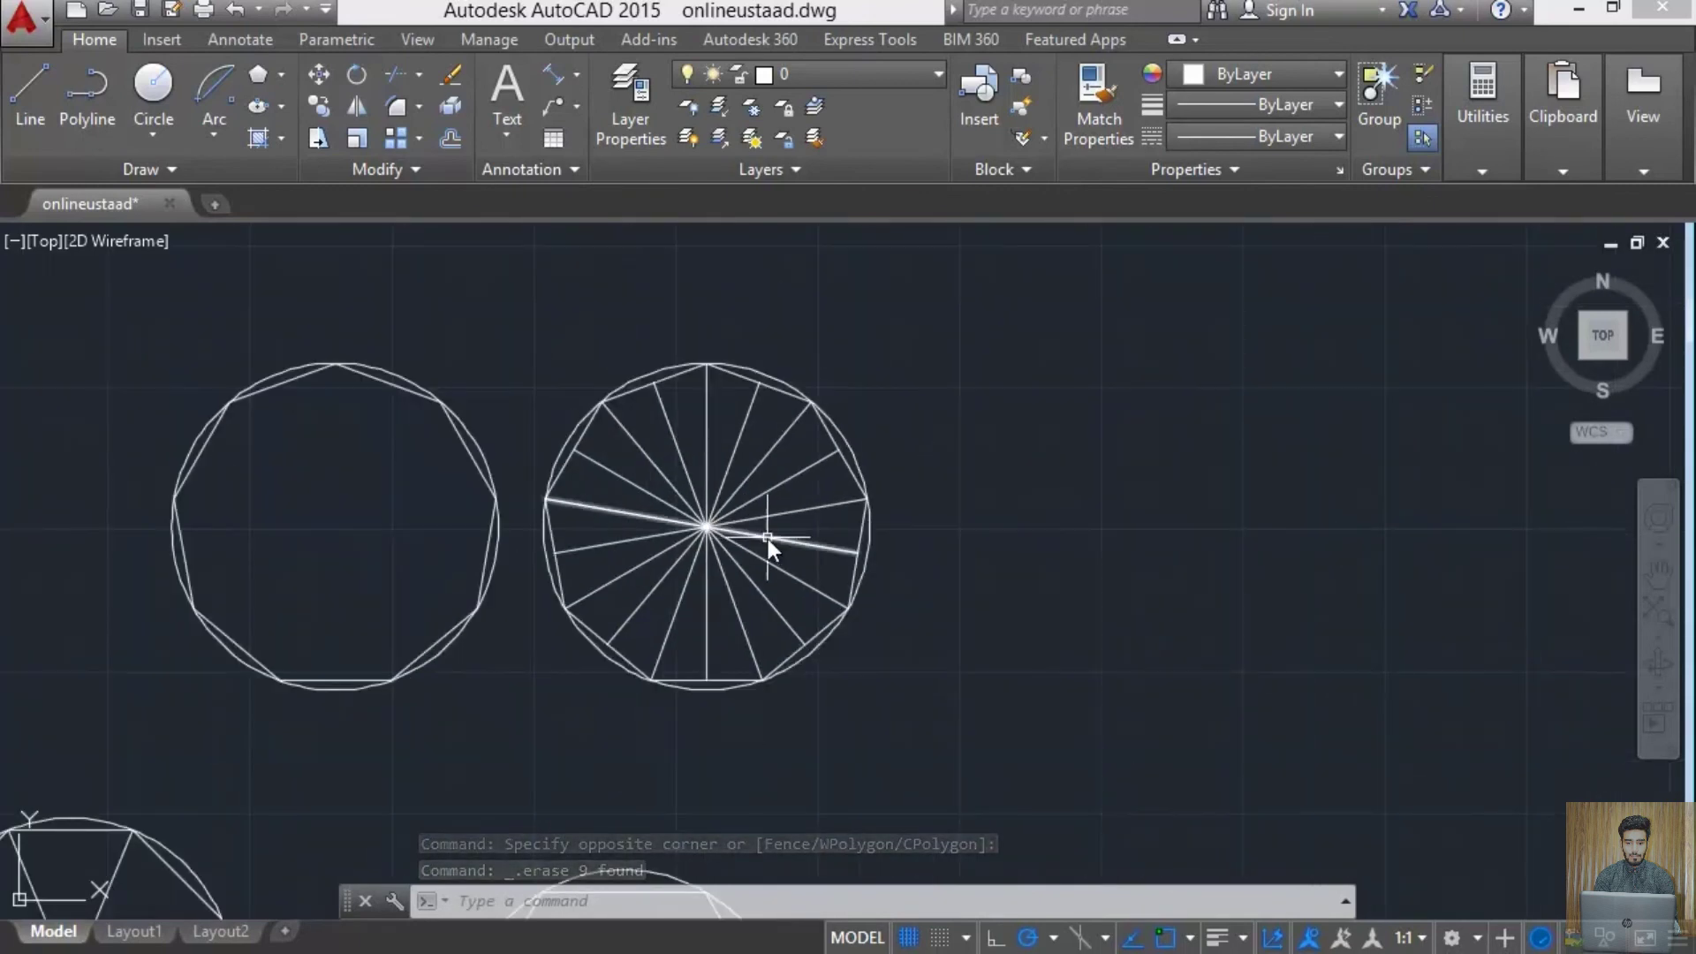
click(797, 532)
click(726, 581)
key(Delete)
click(671, 592)
click(746, 615)
click(747, 617)
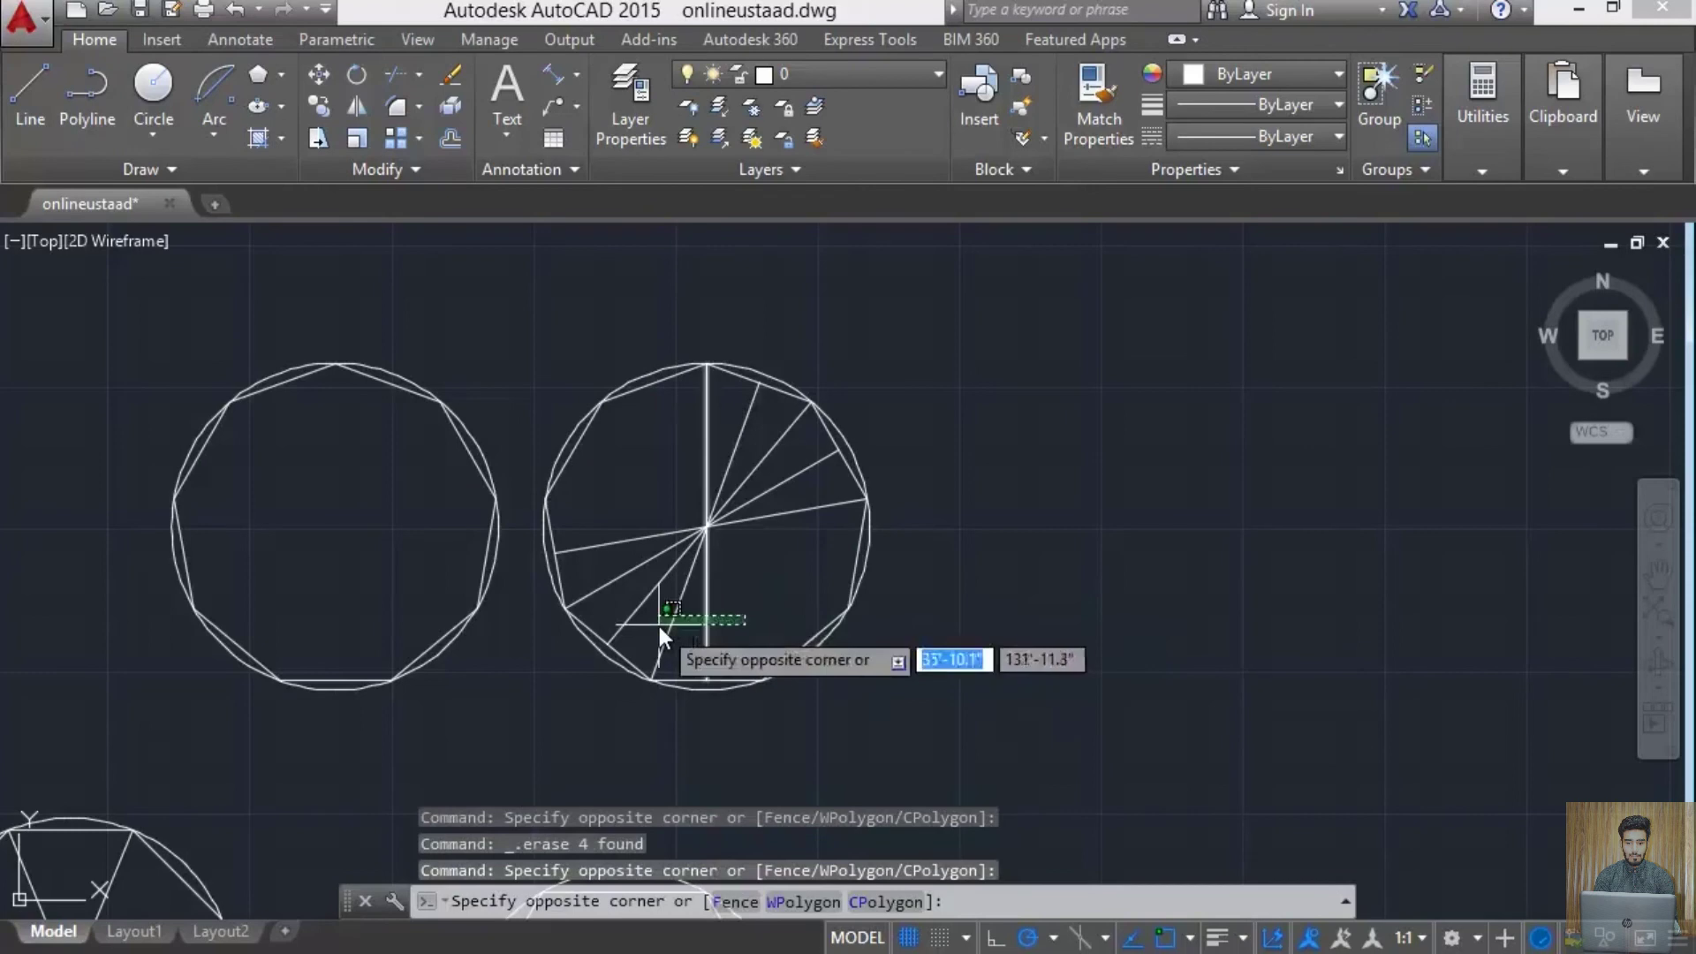
click(659, 627)
key(Delete)
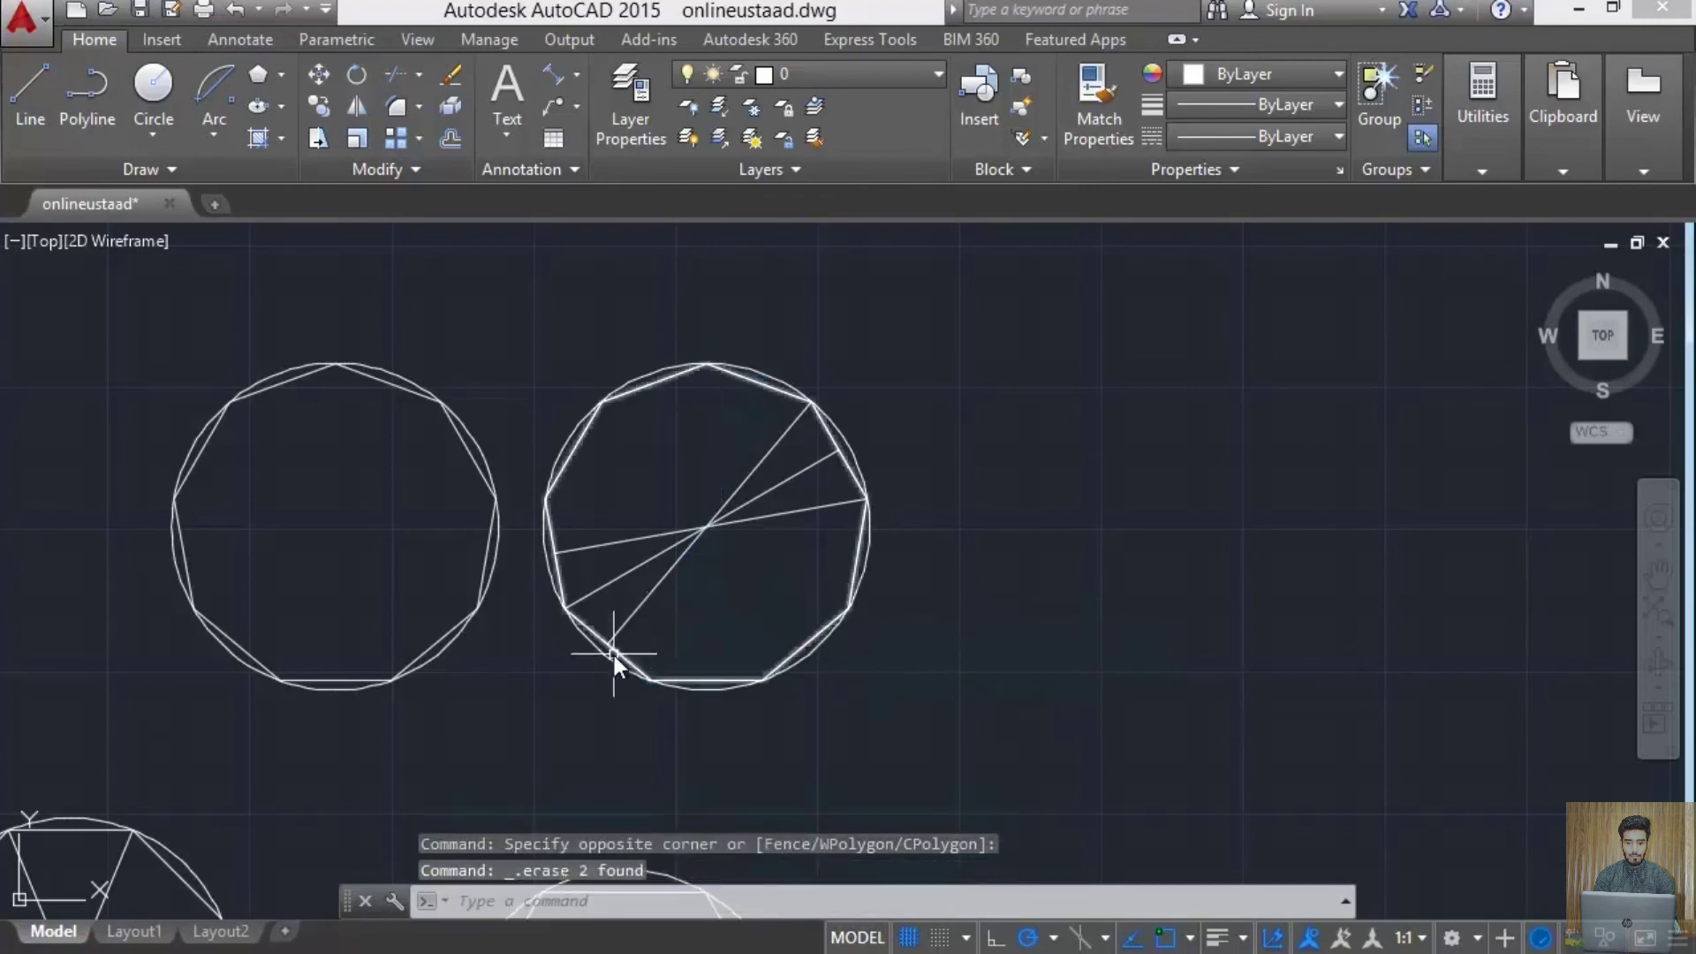
- Add a radius dimension to the circle around the original nonagon, placing its text inside near the centre
scroll(613, 655, up, 2)
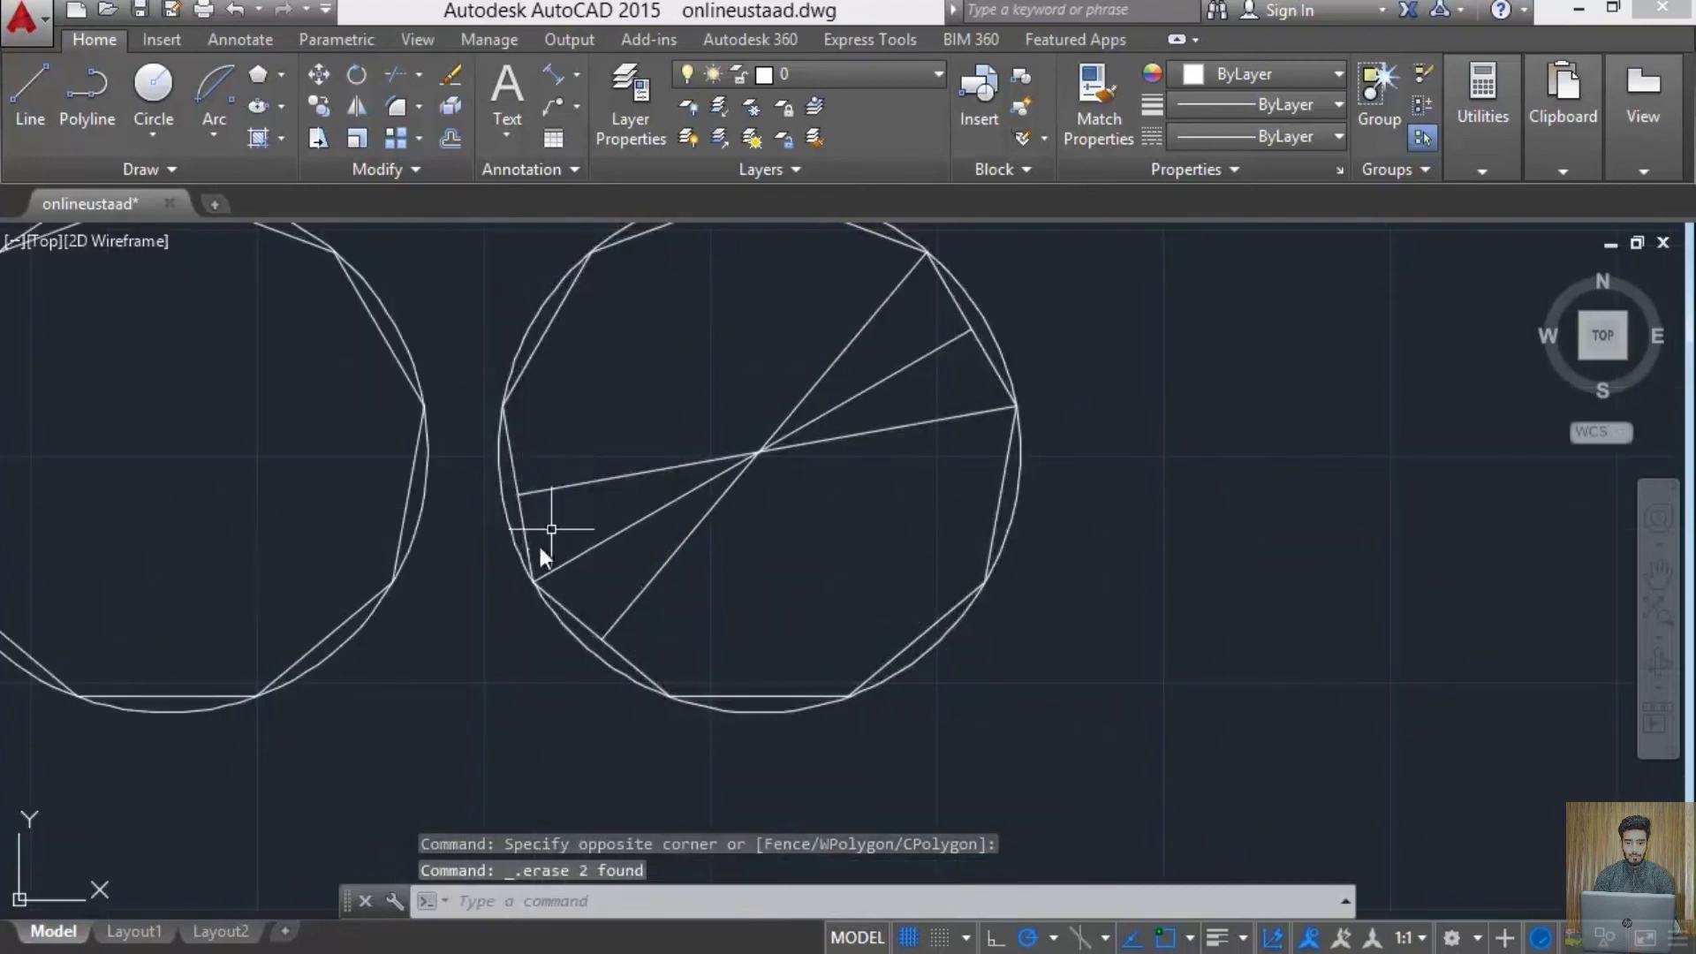
scroll(540, 553, down, 2)
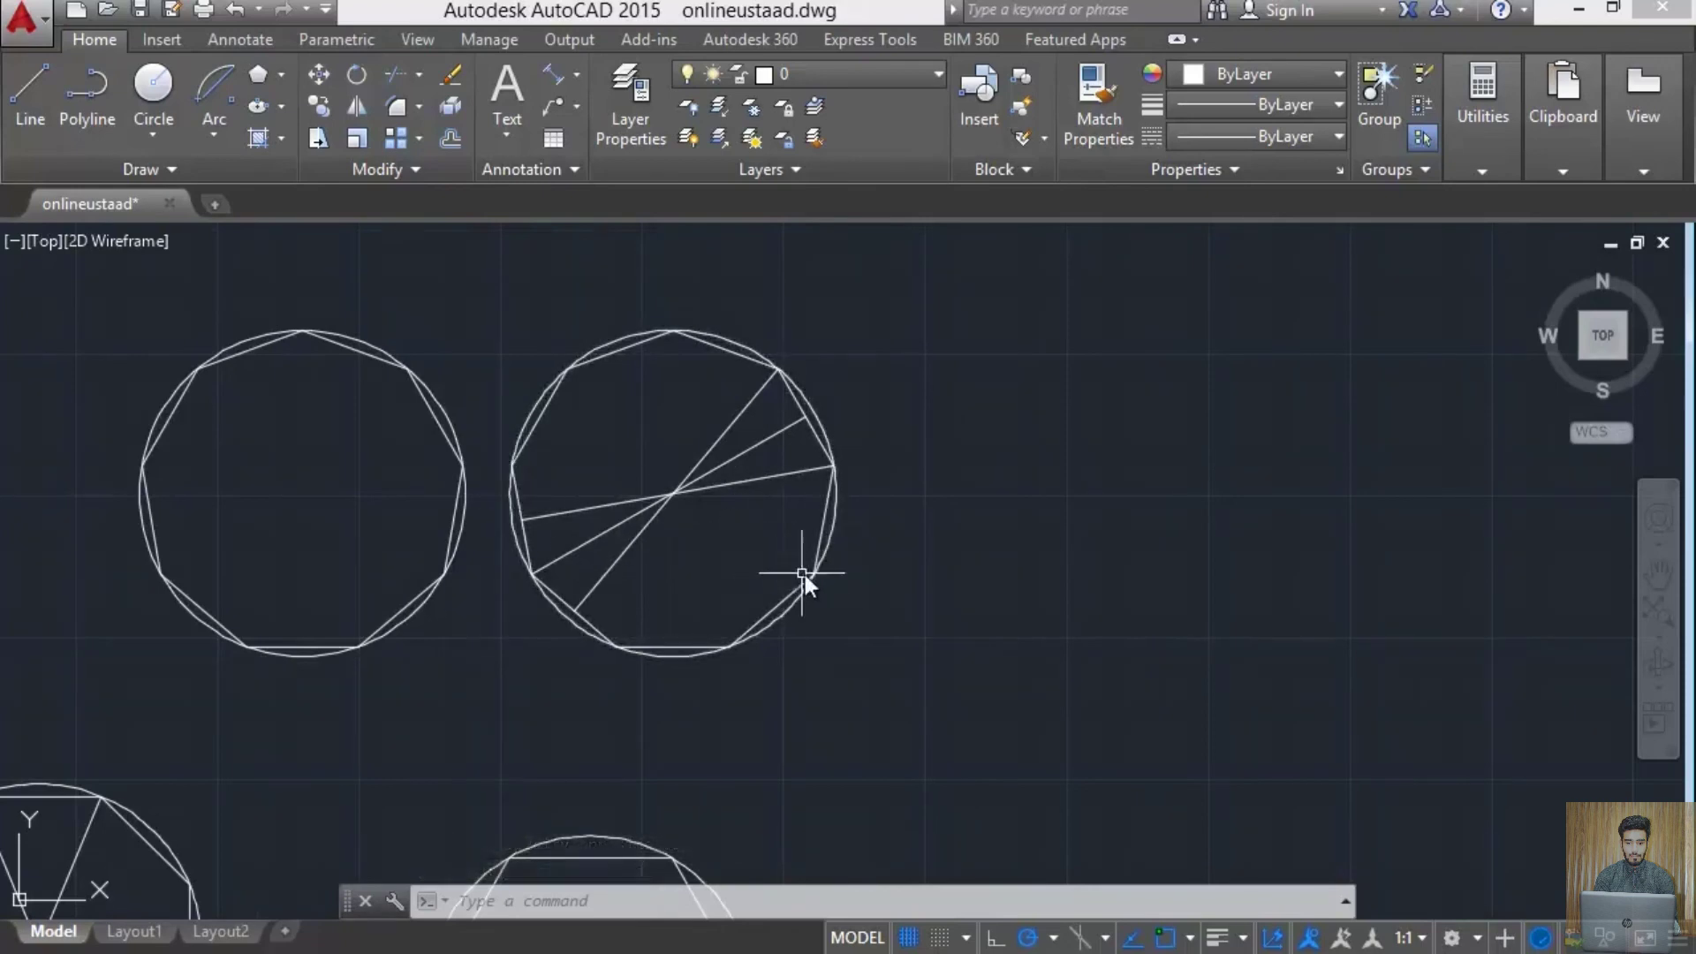
middle_drag(705, 567, 877, 576)
scroll(413, 524, up, 2)
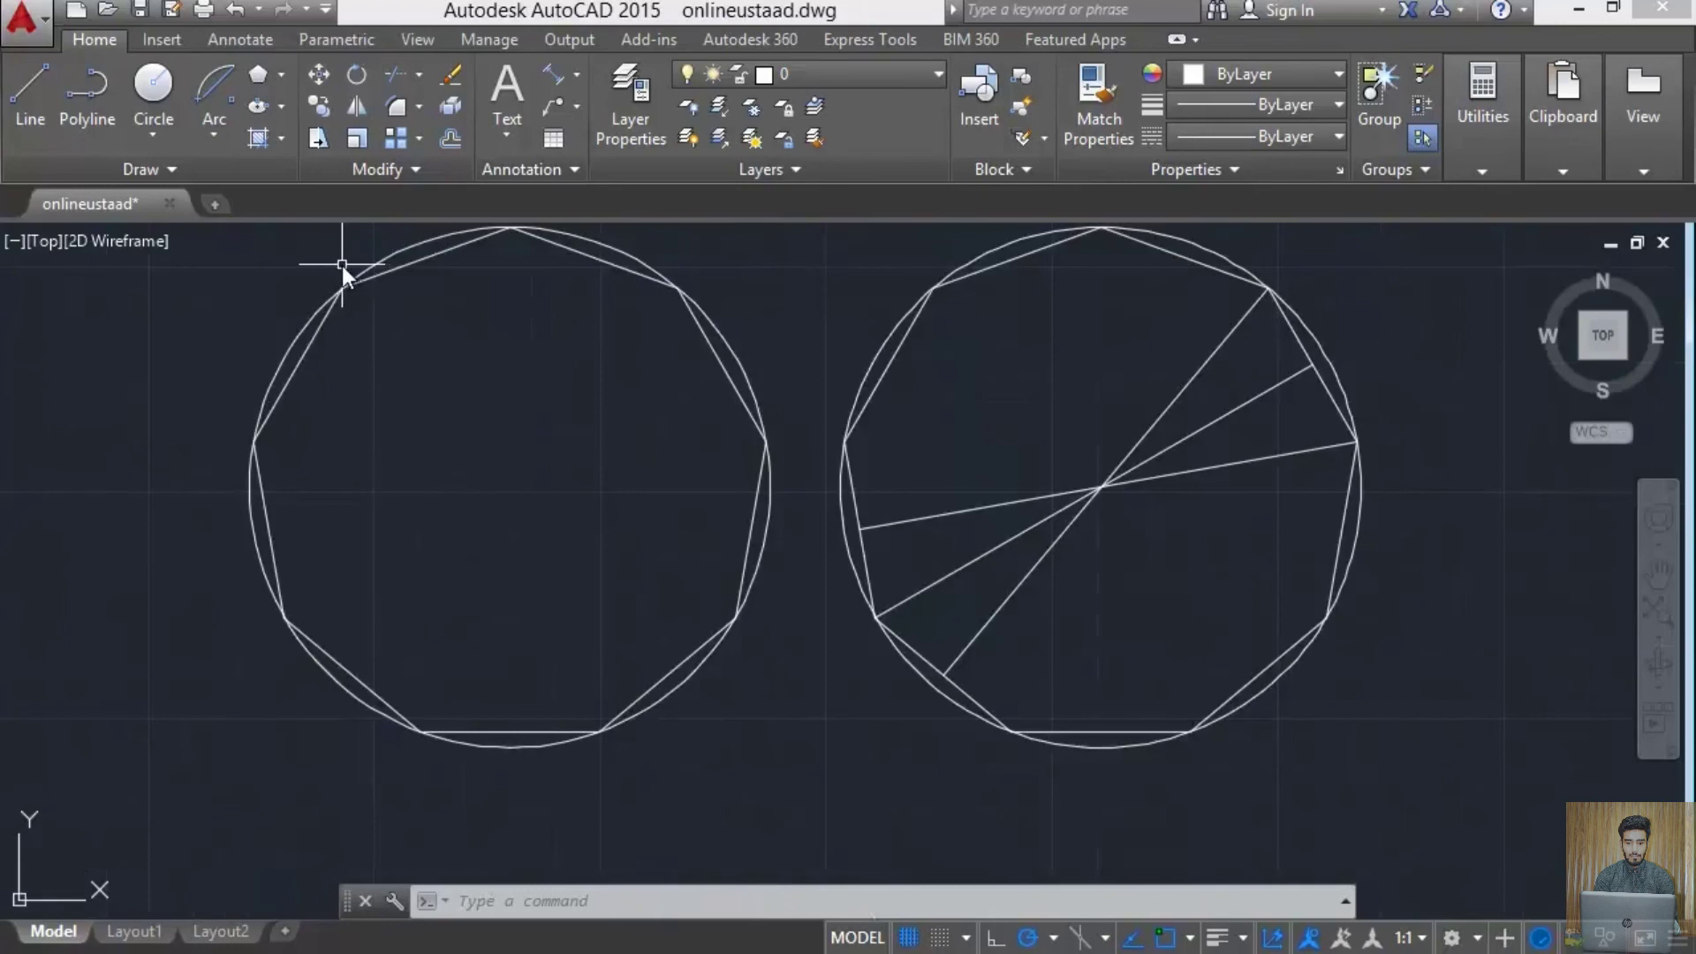
text(r)
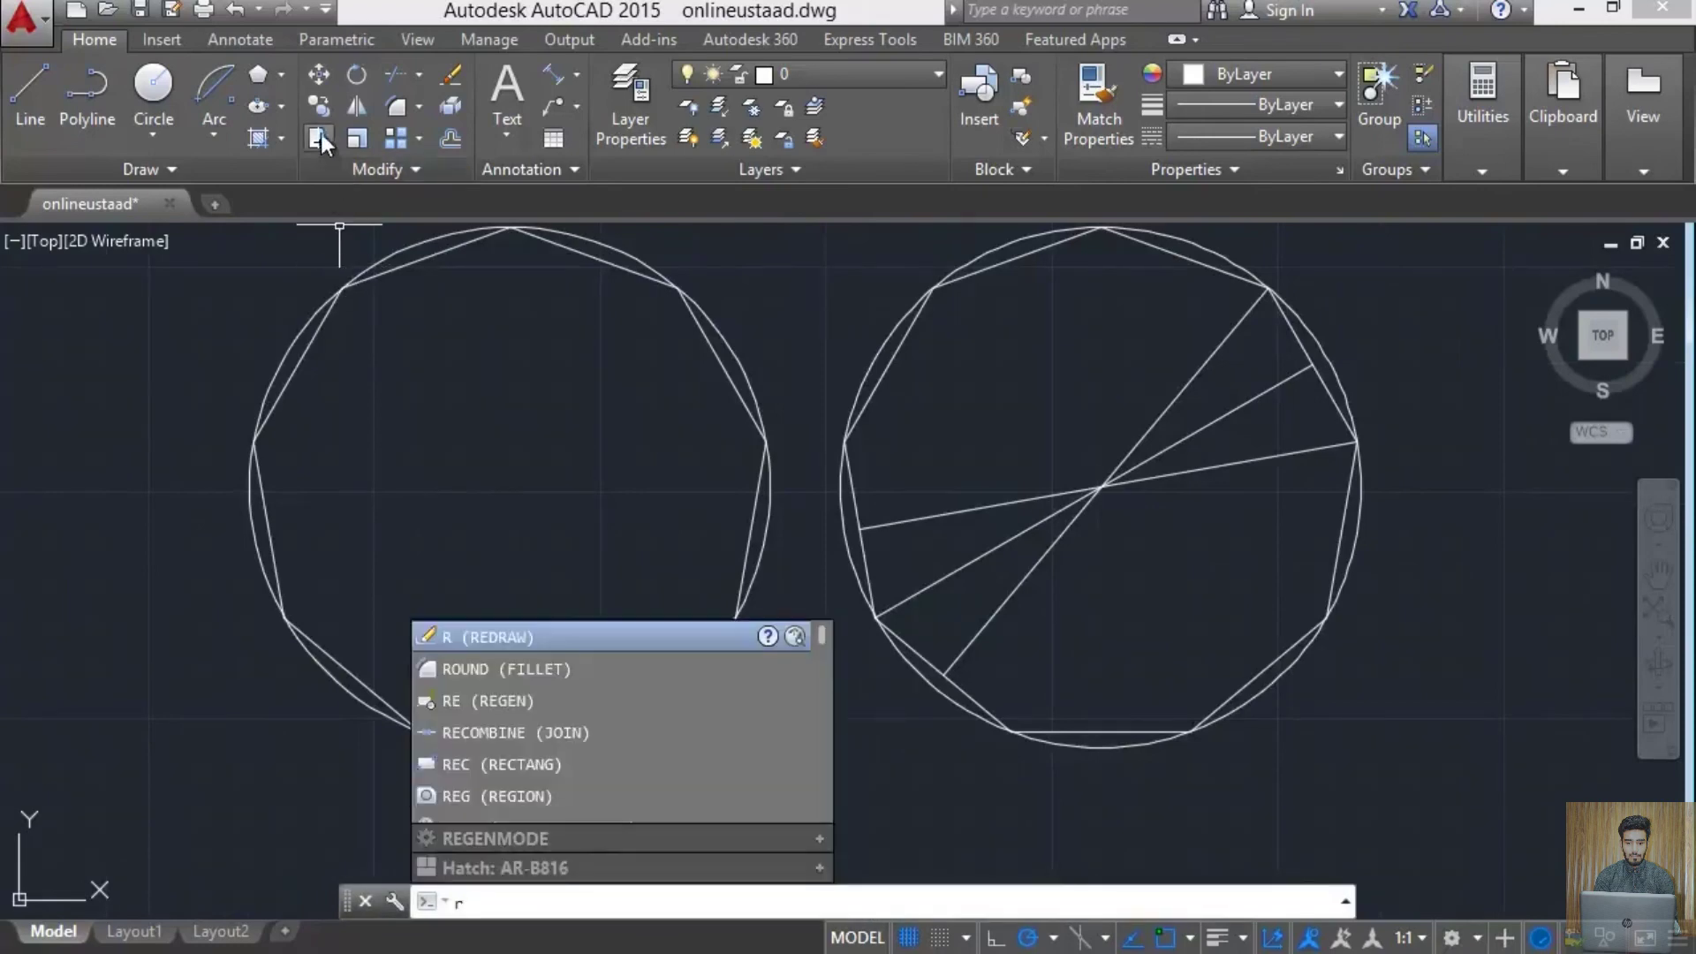
key(Escape)
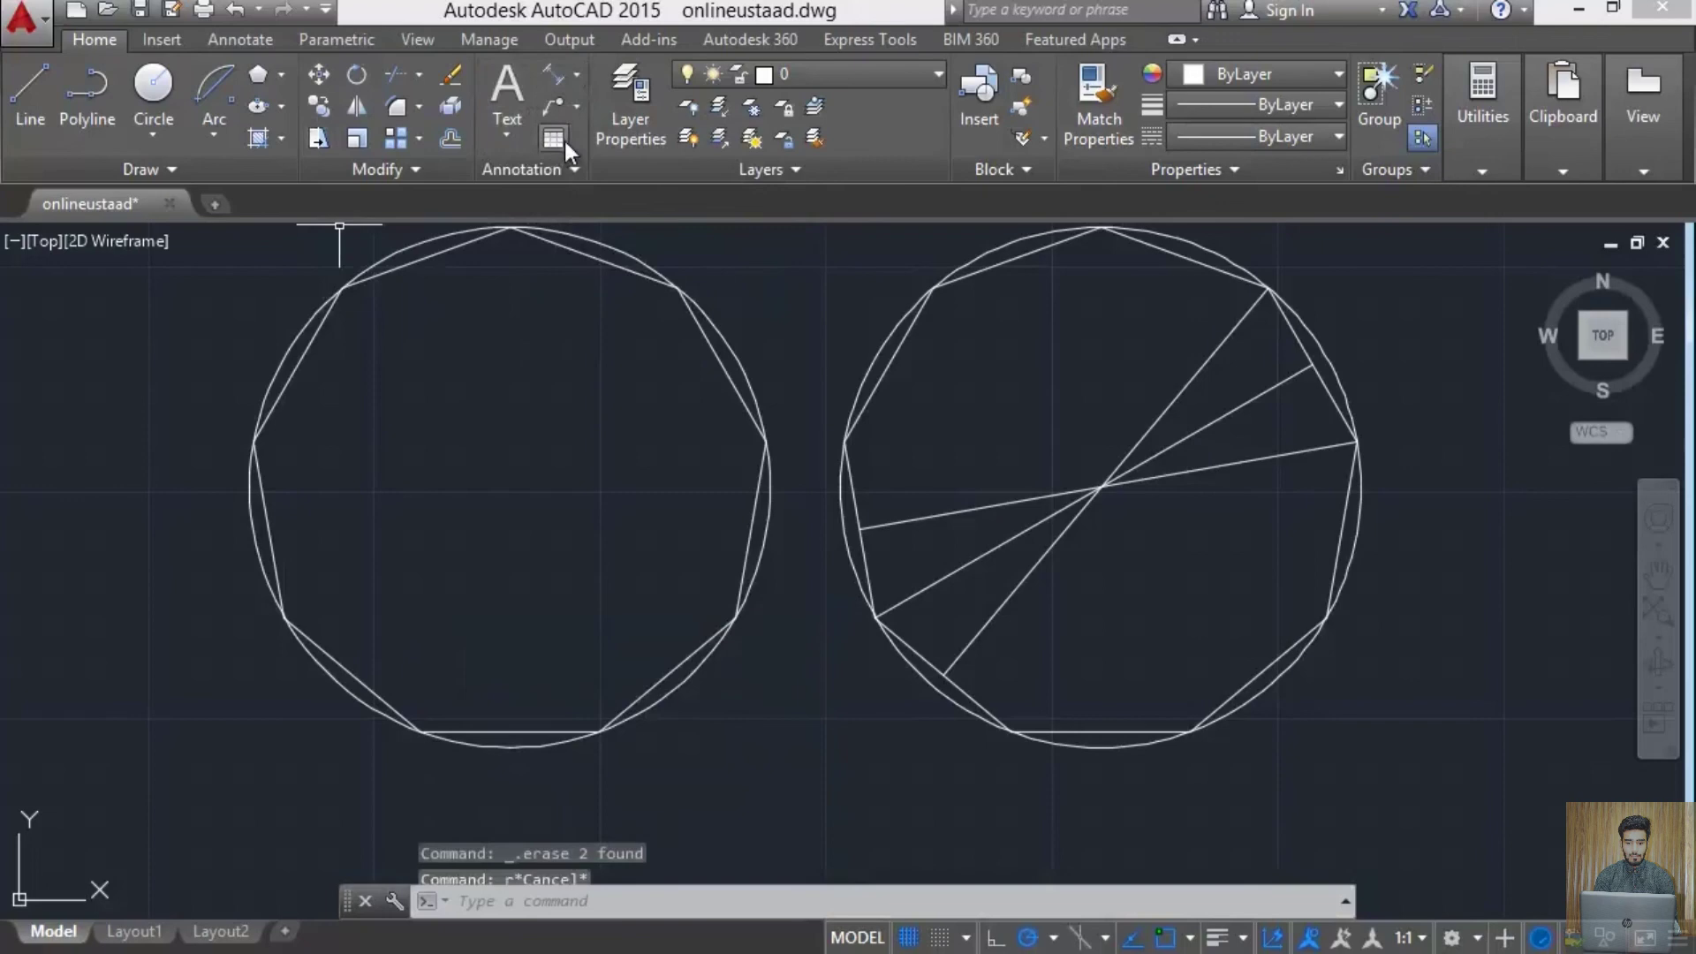
click(578, 76)
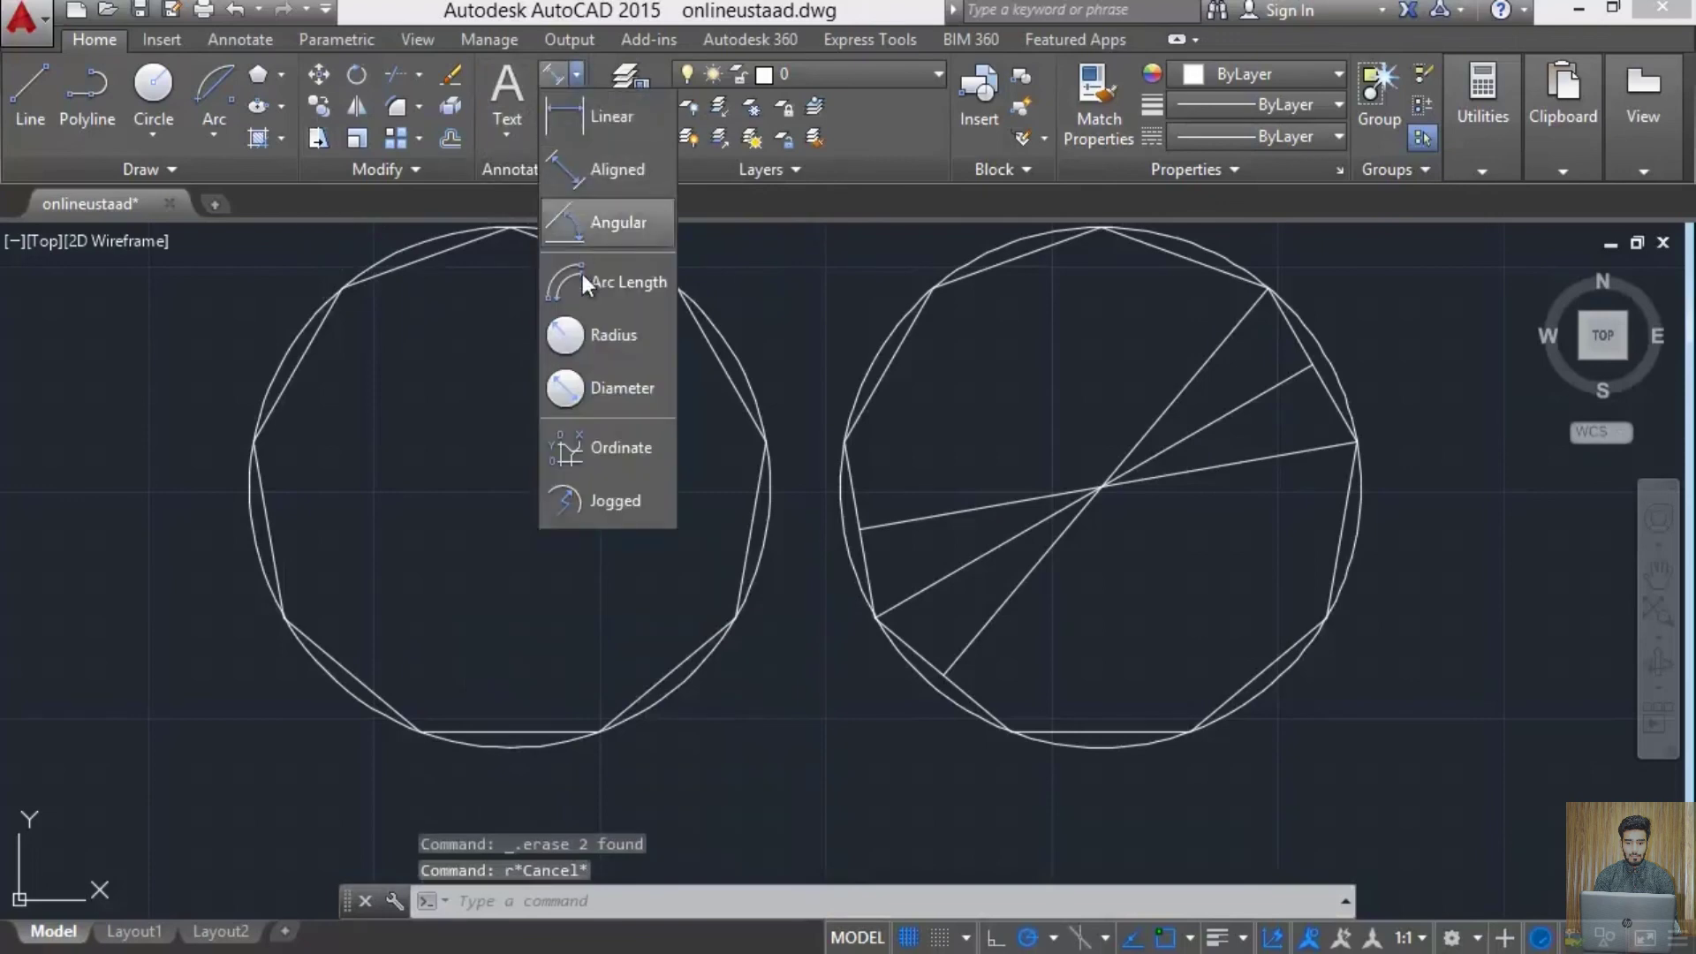
click(590, 338)
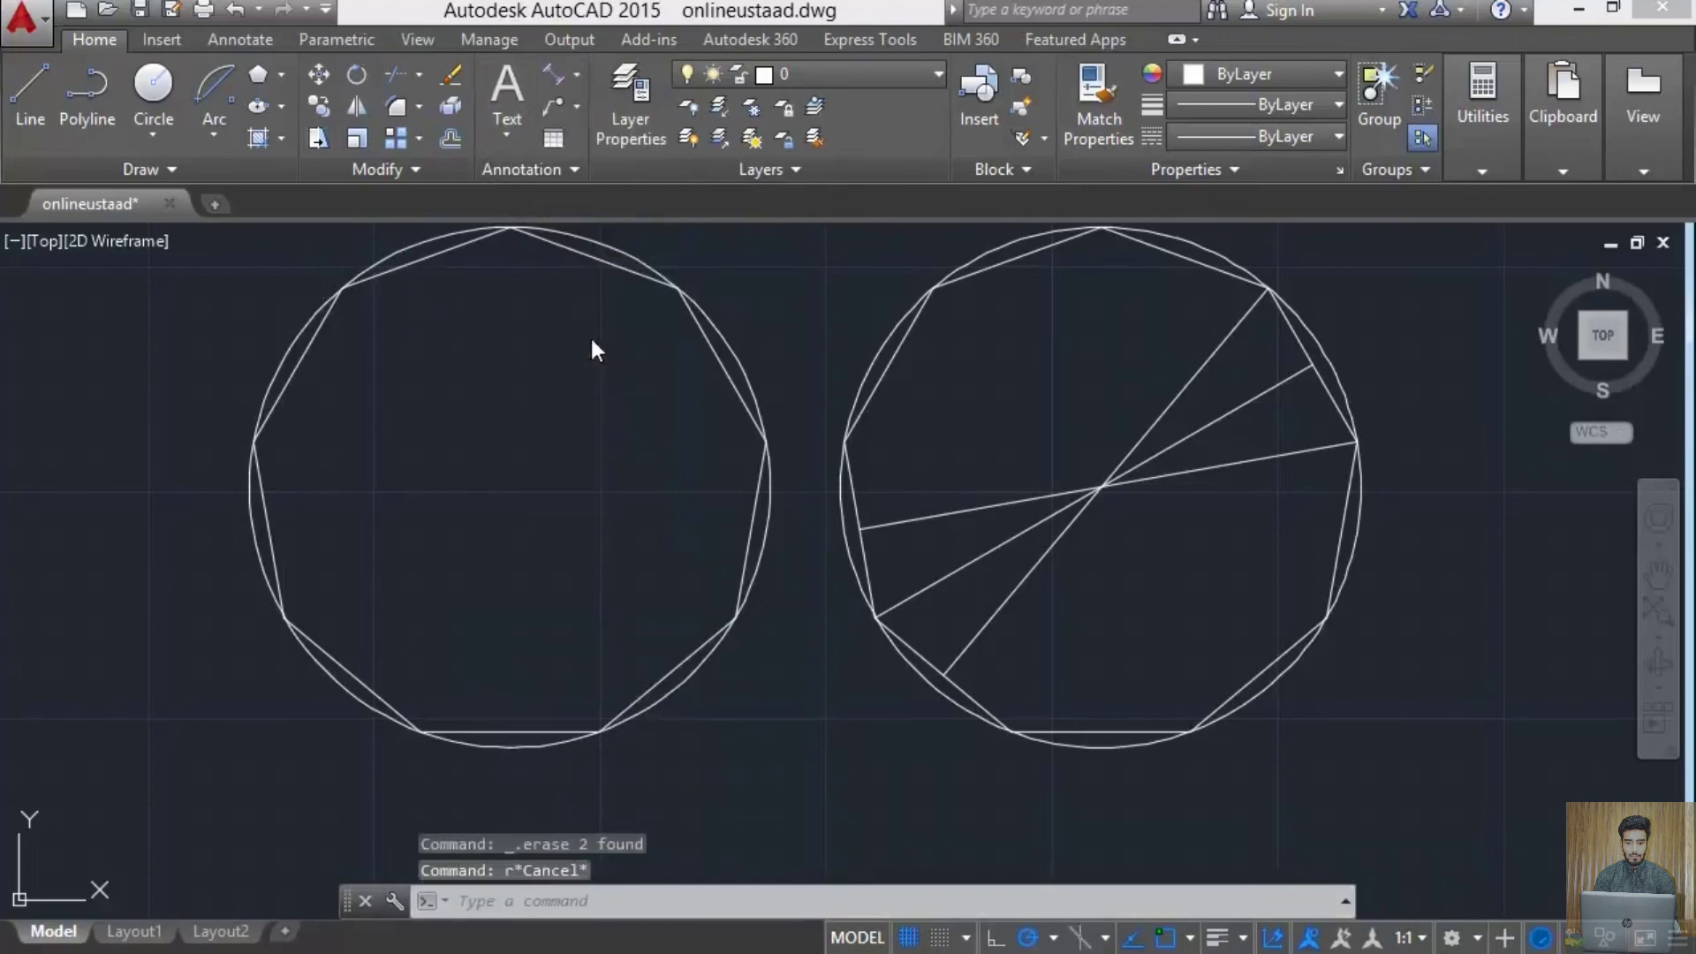
click(723, 336)
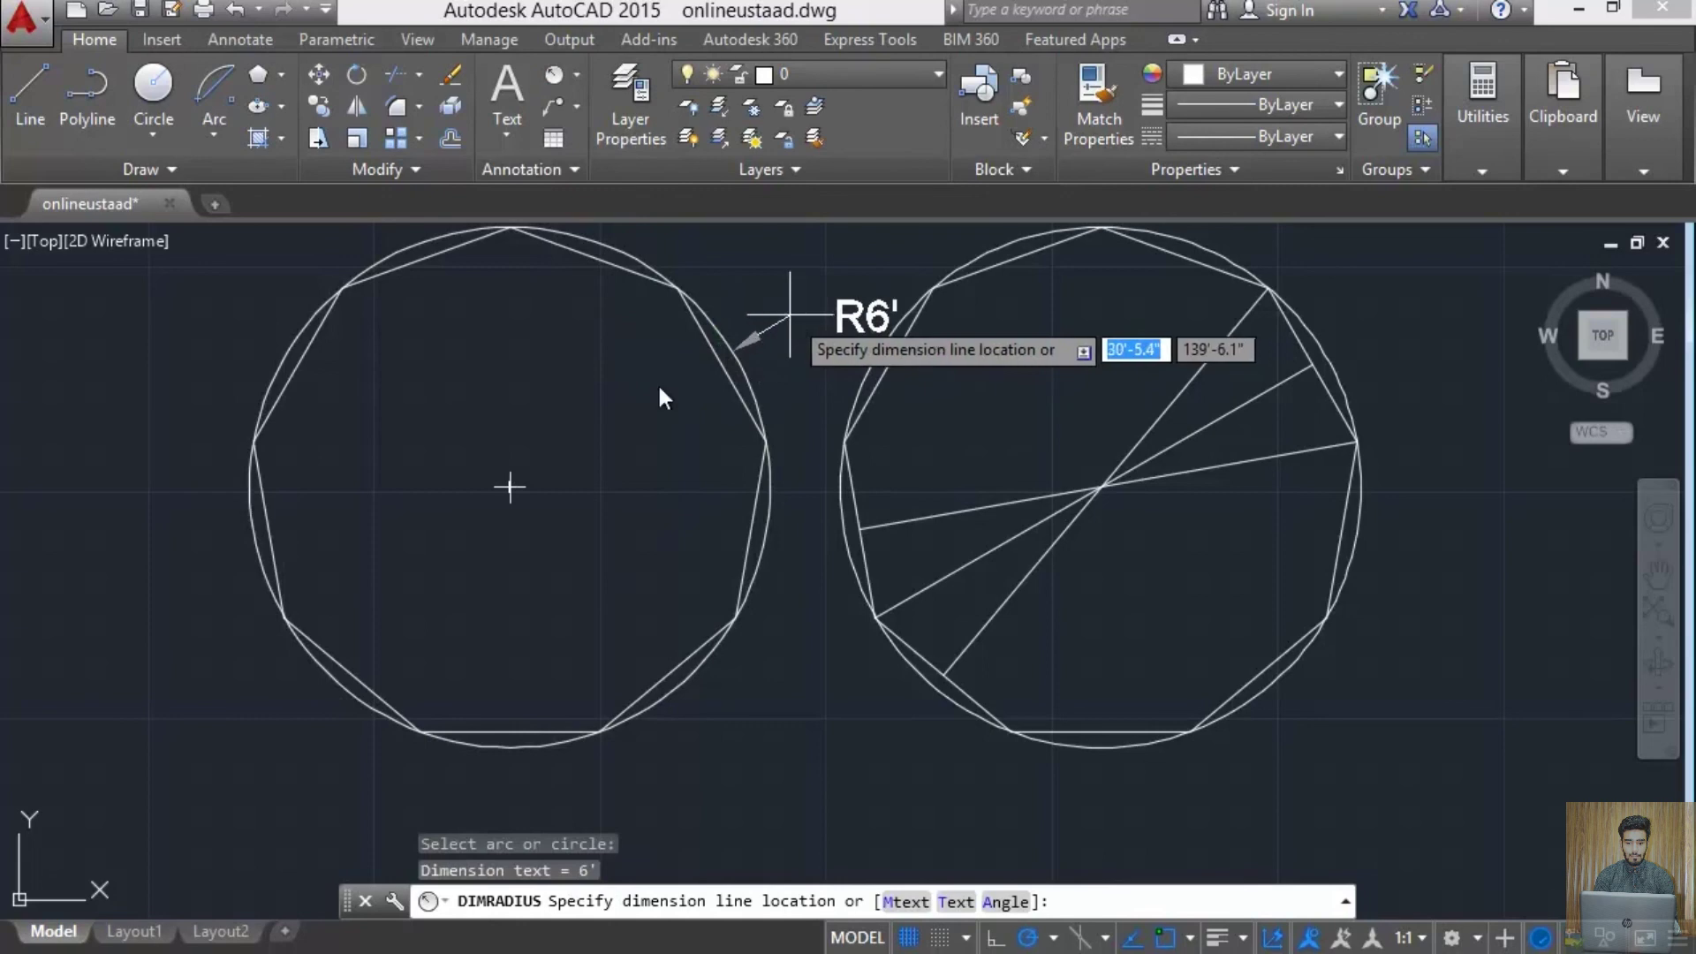
click(567, 463)
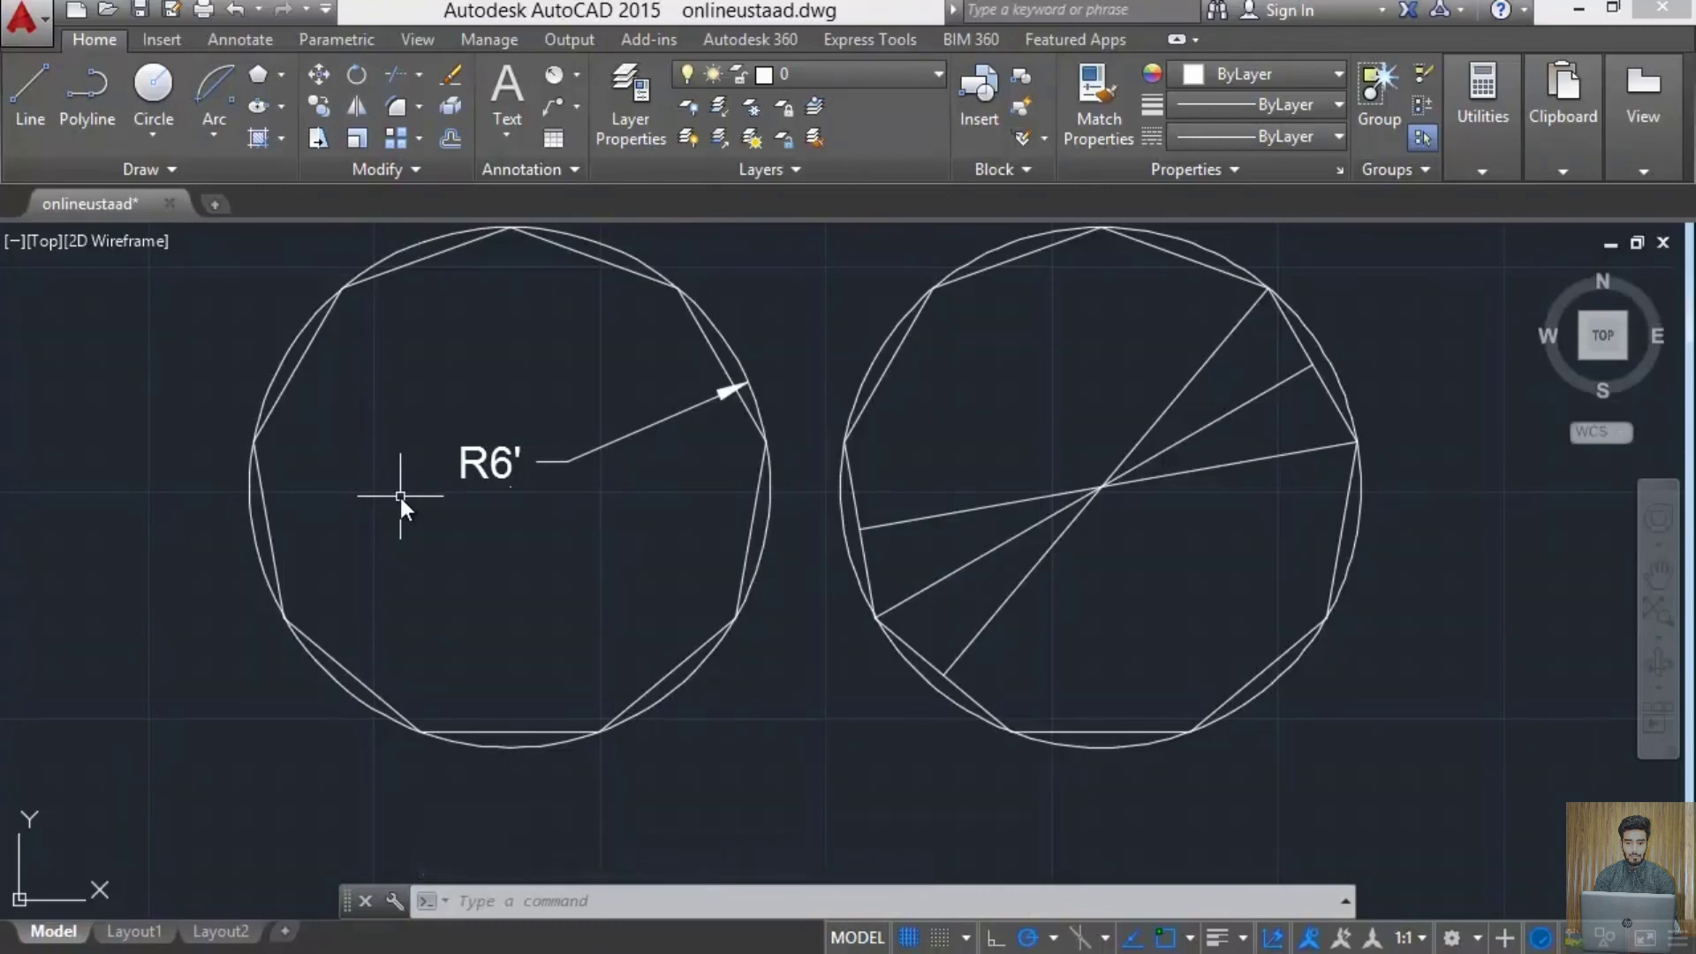
scroll(429, 505, down, 3)
scroll(288, 311, up, 1)
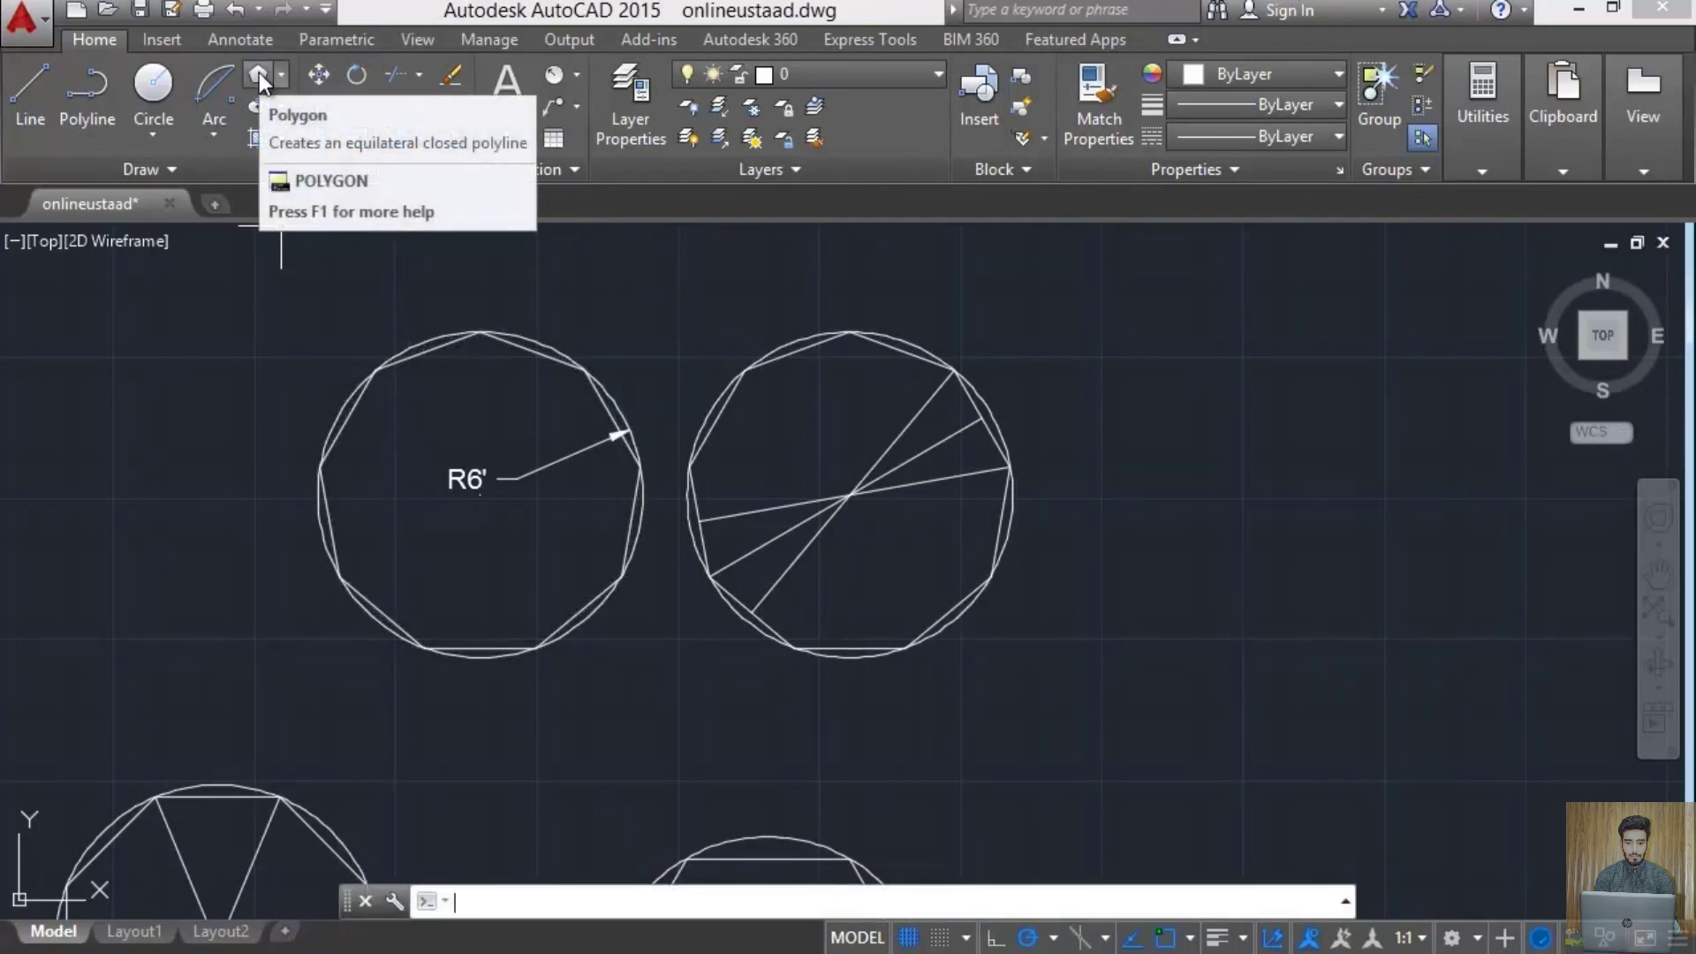